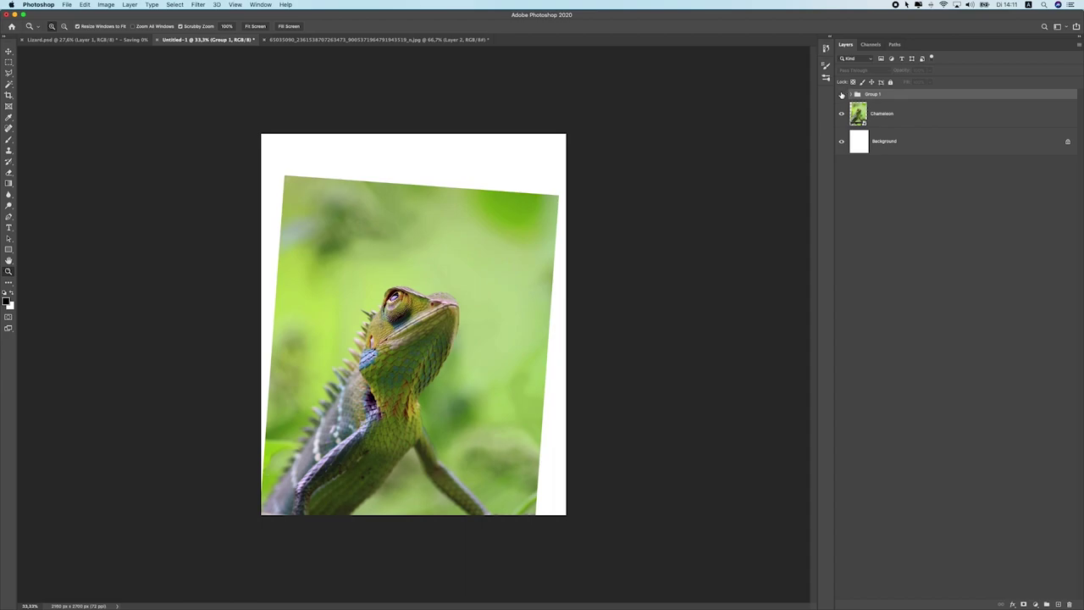
Step: Compare the chameleon composite with the original photo by toggling the visibility of Group 1
left_click(842, 95)
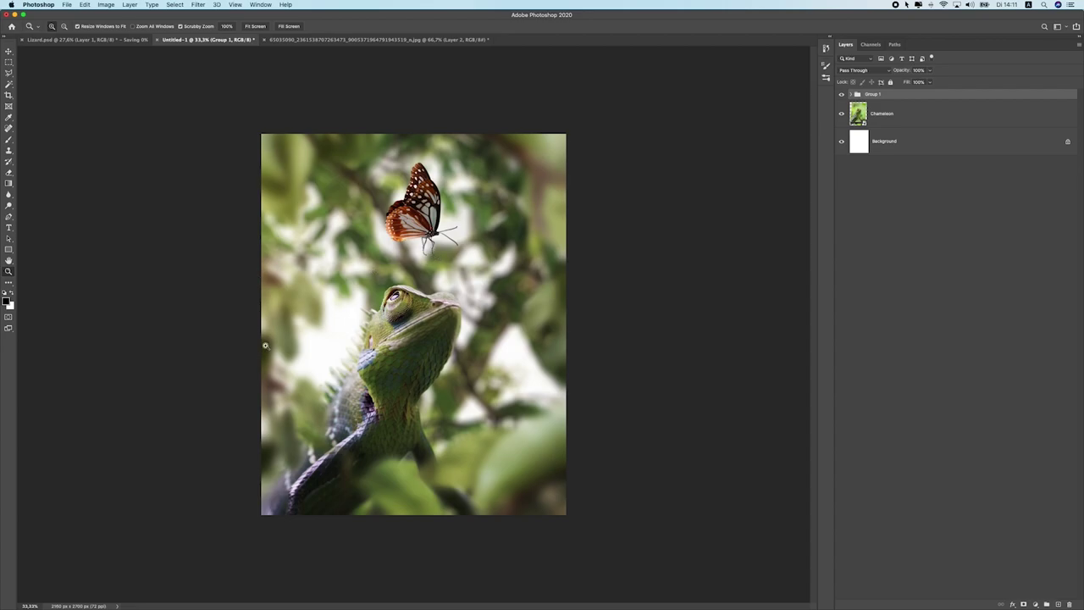
left_click(844, 93)
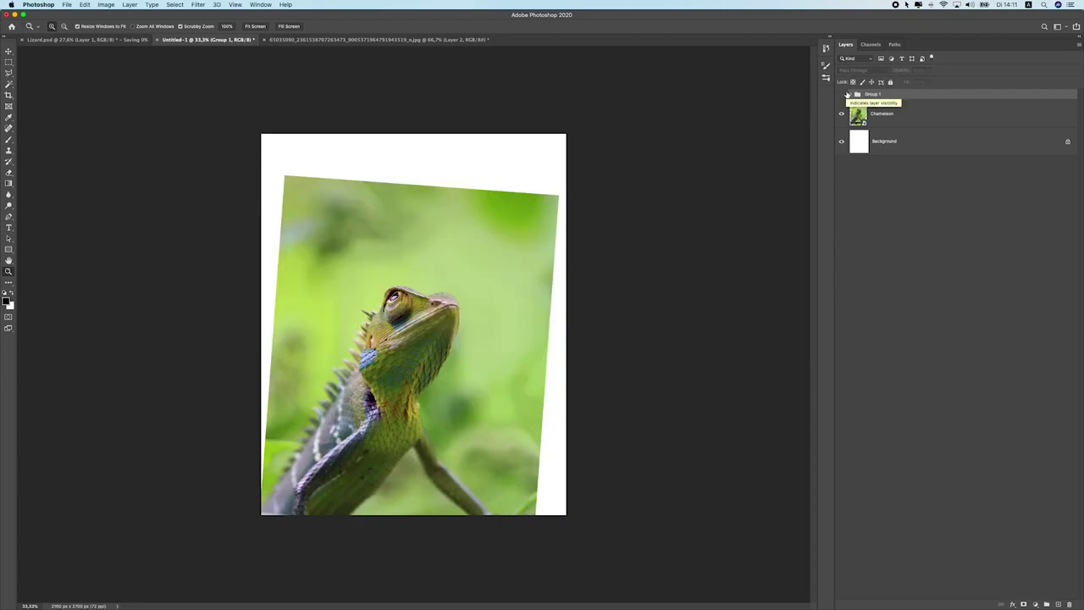
left_click(843, 94)
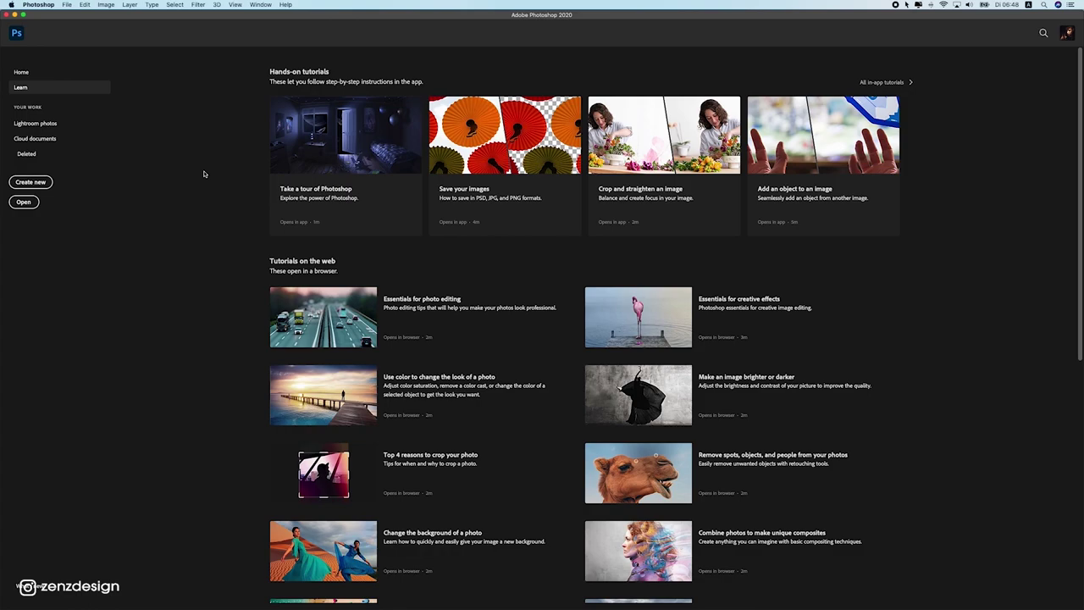
Step: Create a new 1920 × 1080 px RGB document at 240 pixels/inch
left_click(67, 5)
left_click(72, 14)
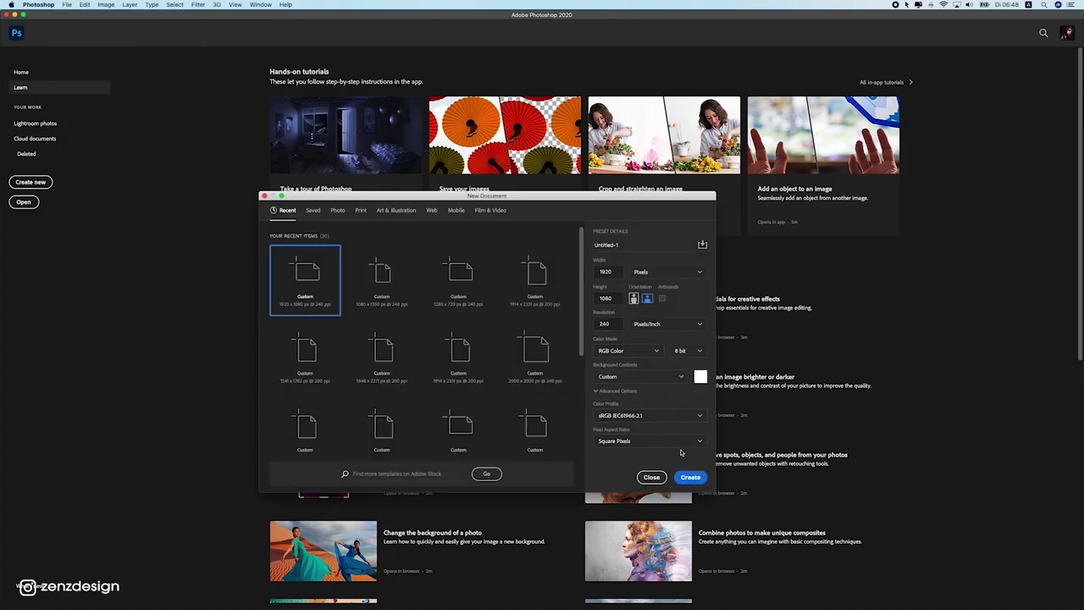
left_click(691, 476)
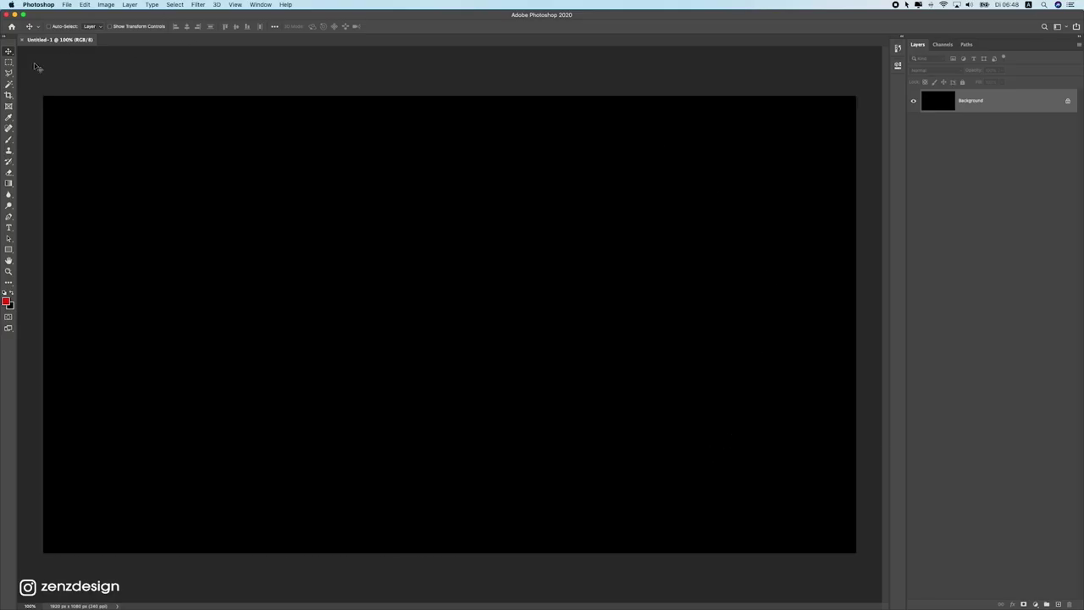
Step: Invert the black Background layer to white and reset the foreground and background colors to their defaults
key("super+i")
key("d")
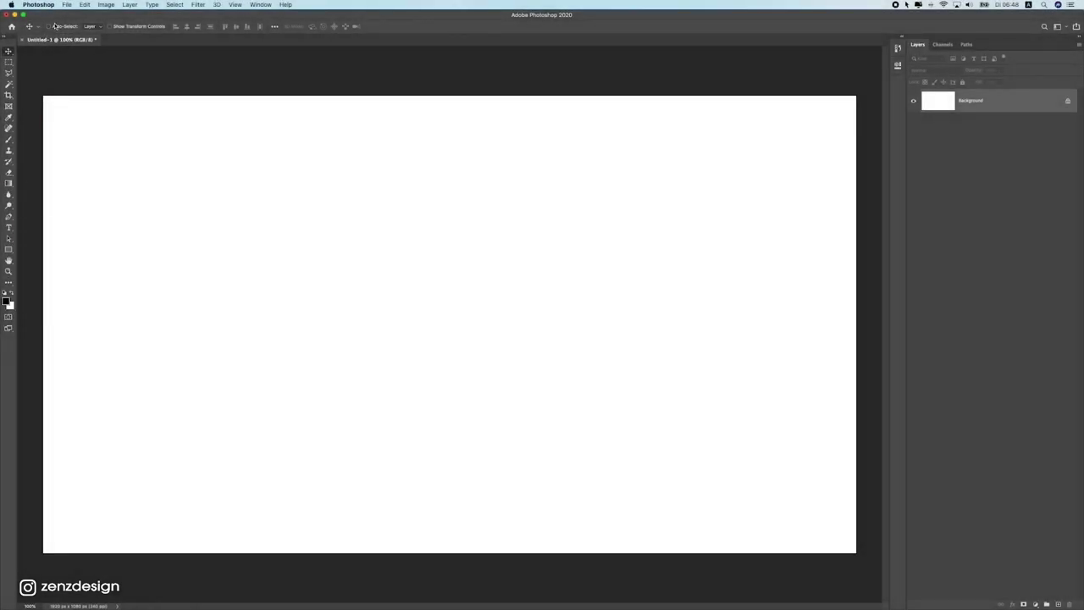
Step: Look at the options of the Rectangular Marquee, Magic Wand, Eyedropper and Brush tools
left_click(8, 61)
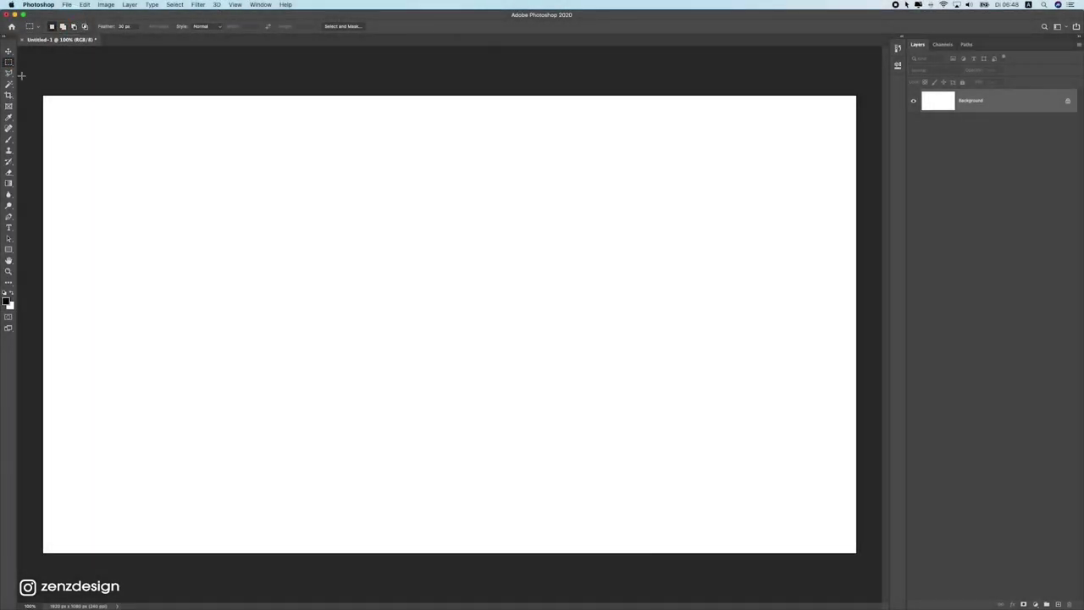
left_click(8, 84)
left_click(8, 117)
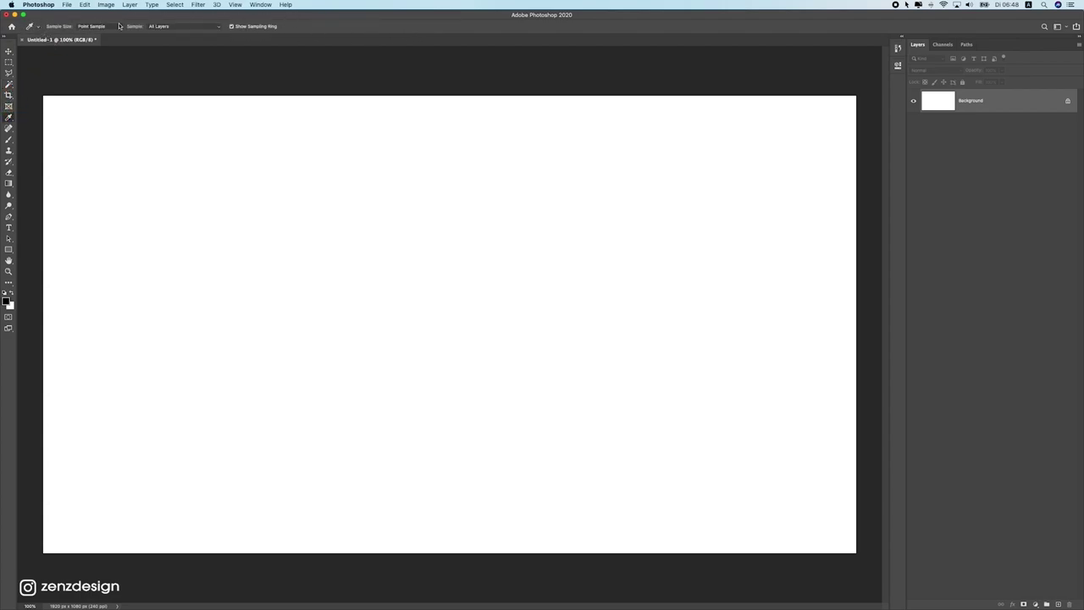
key("b")
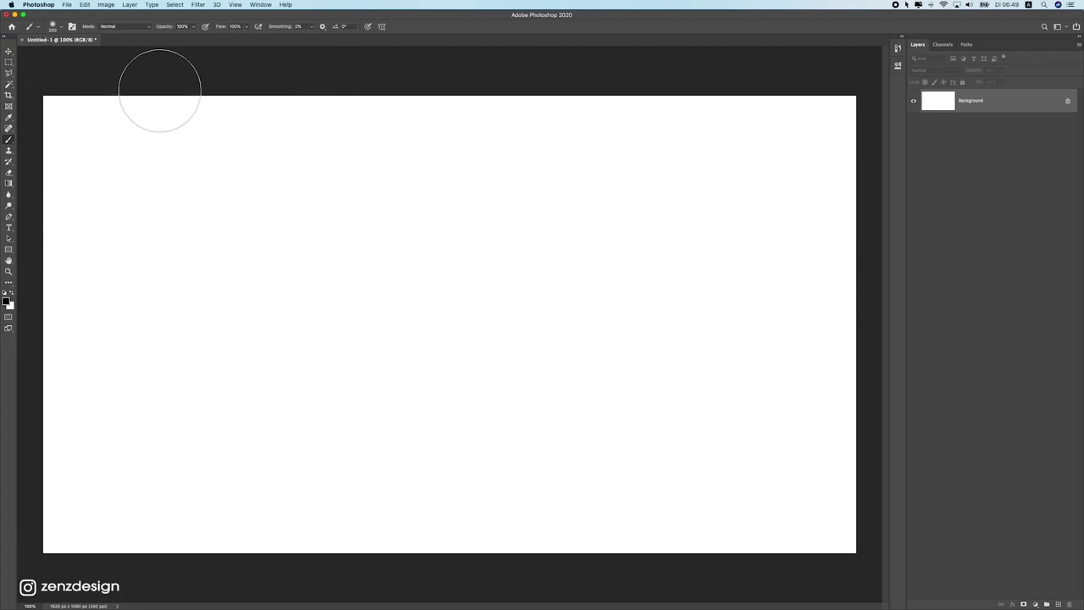
Step: Reset the Essentials workspace to its default layout
left_click(260, 5)
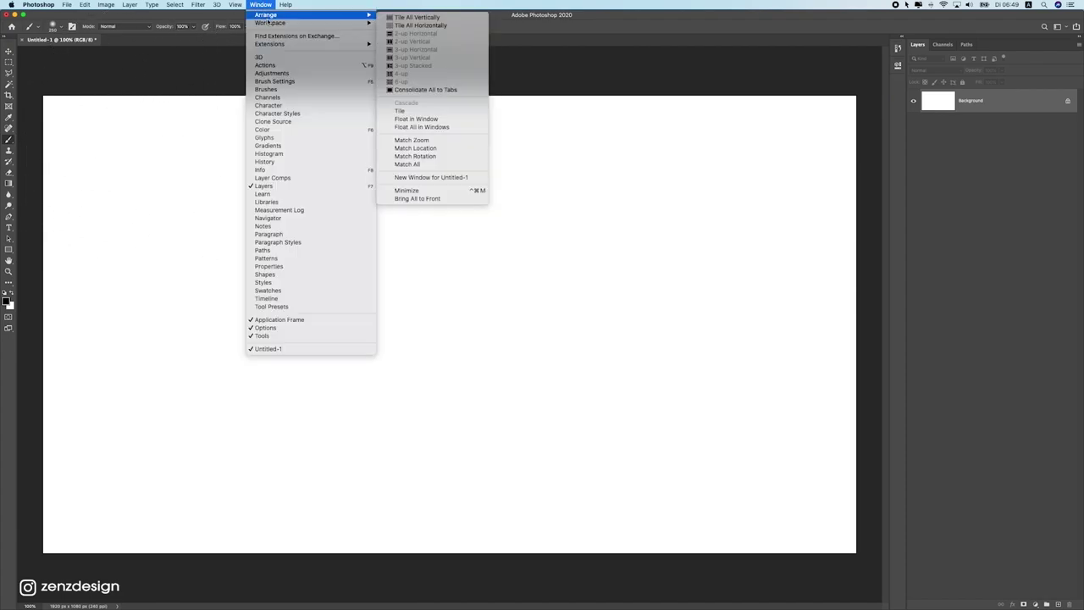
mouse_move(335, 22)
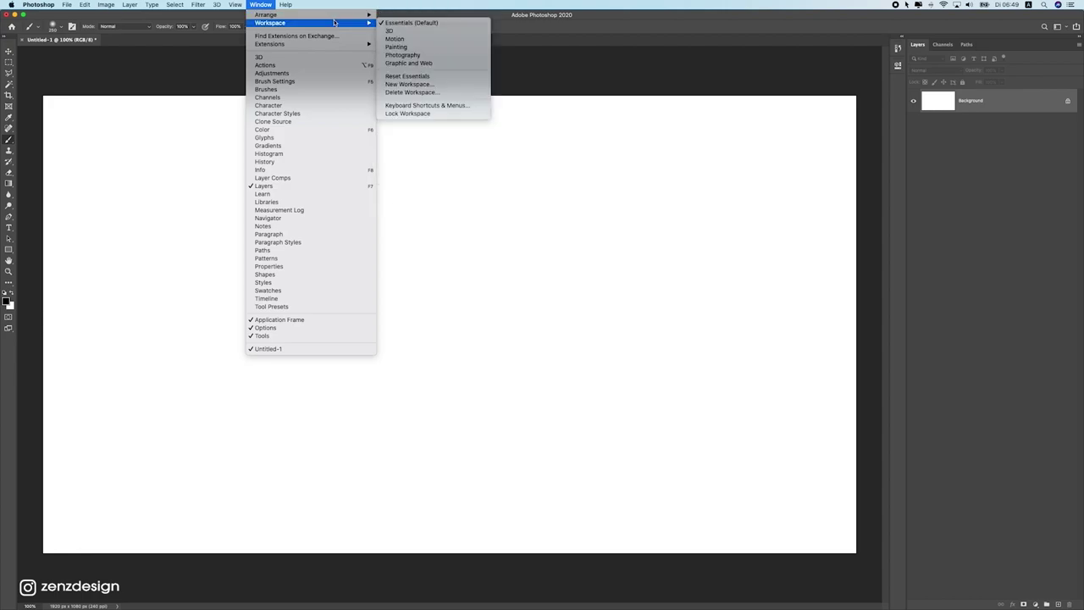
left_click(426, 76)
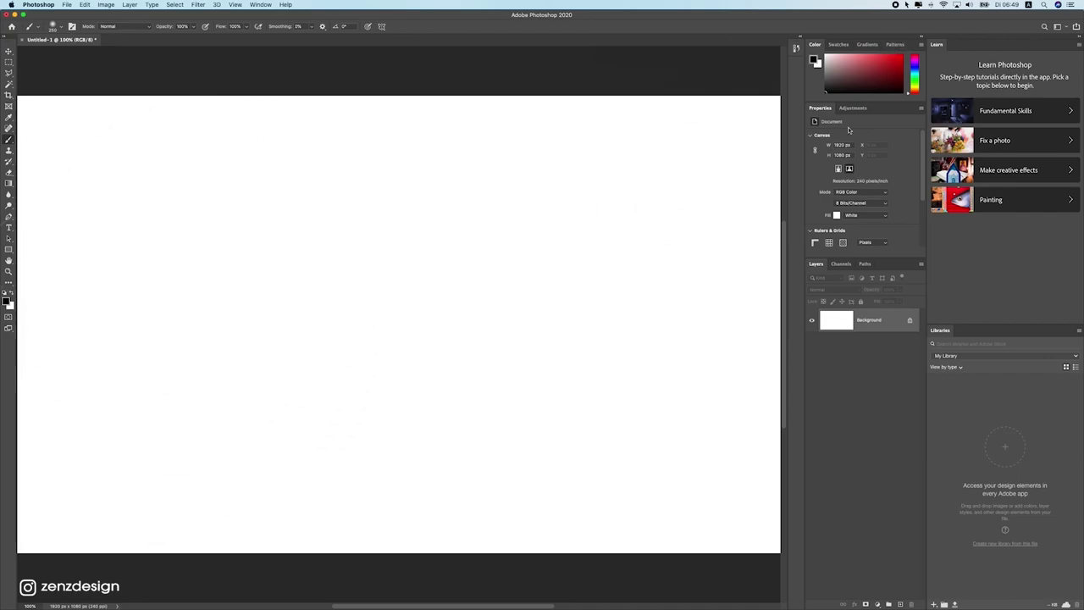
Step: Close the Learn, Libraries, Color and Properties panel groups so that only the Layers group stays docked
left_click(1079, 47)
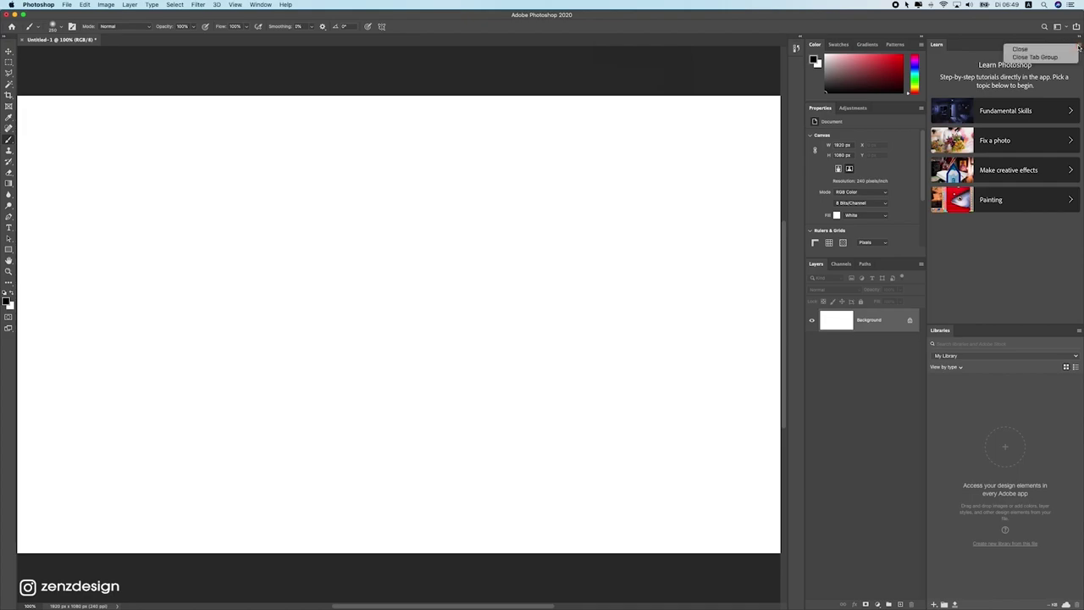
left_click(1038, 57)
left_click(1079, 48)
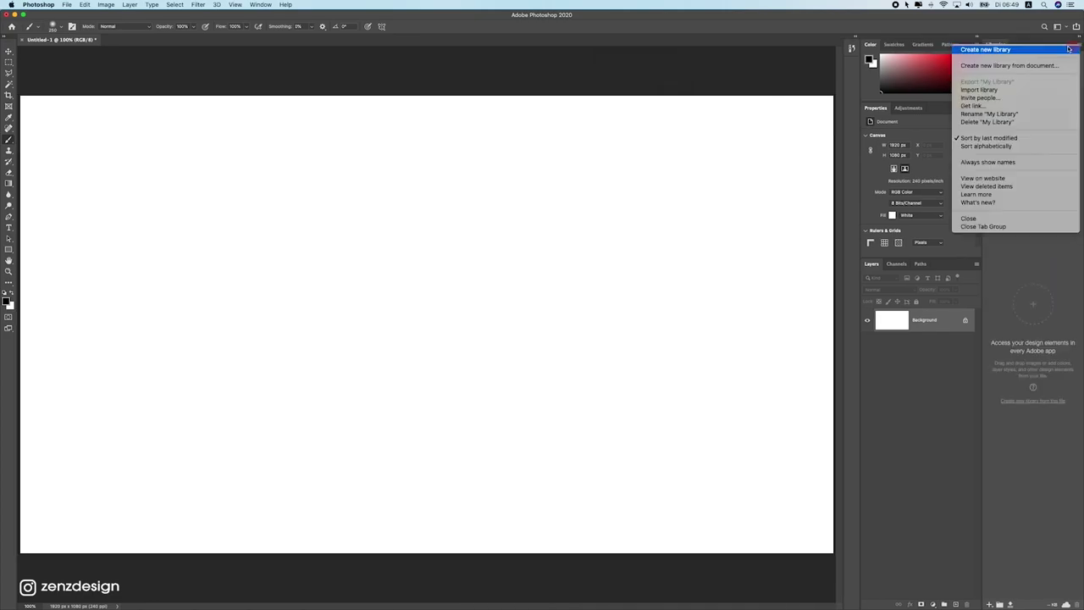
left_click(1002, 219)
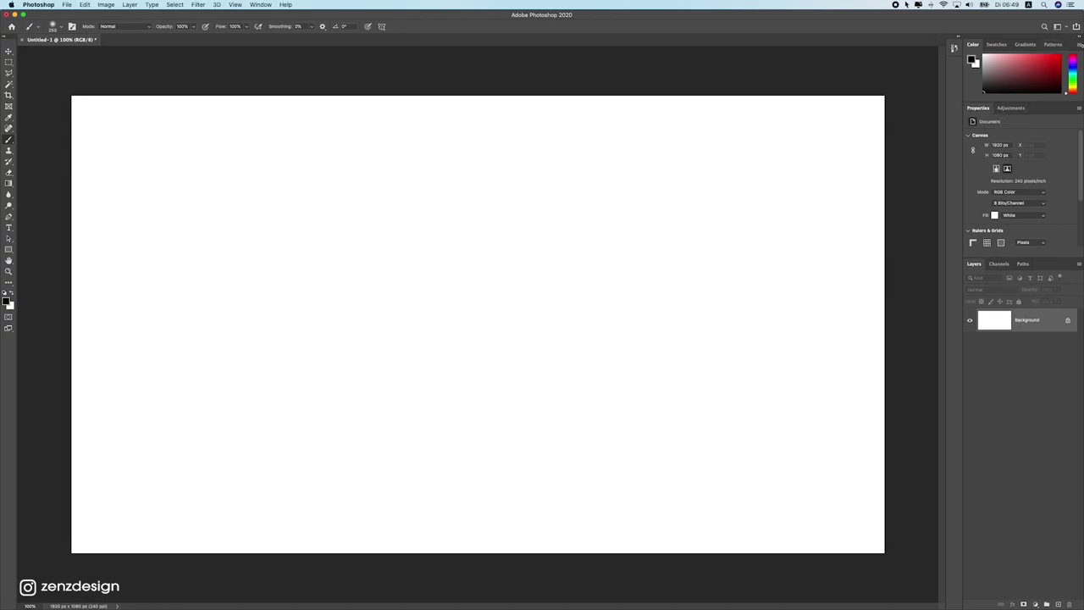
left_click(1079, 44)
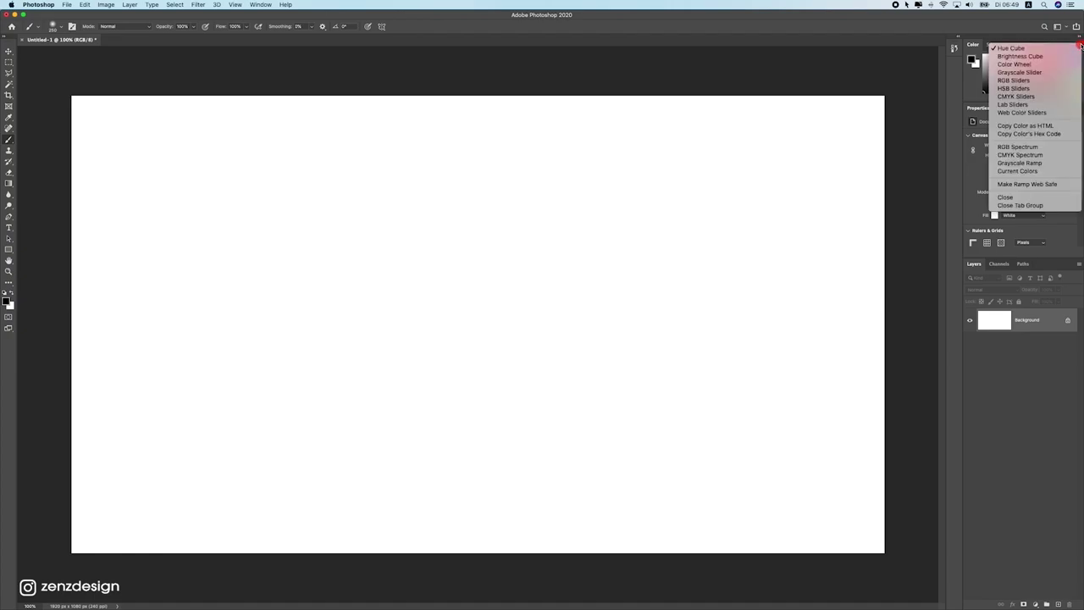
left_click(1021, 205)
left_click(1080, 50)
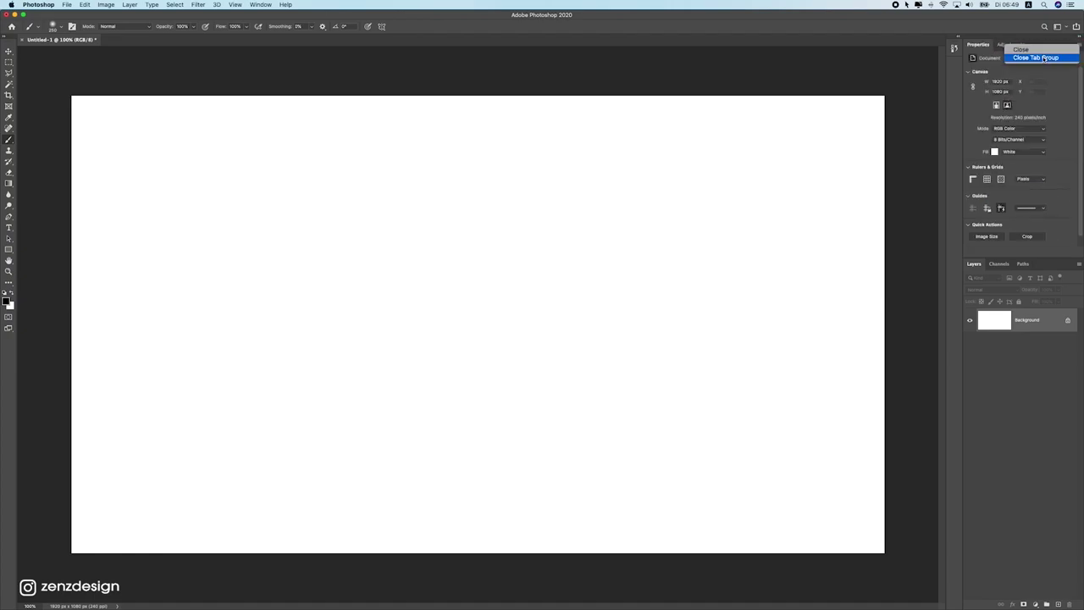
left_click(1047, 59)
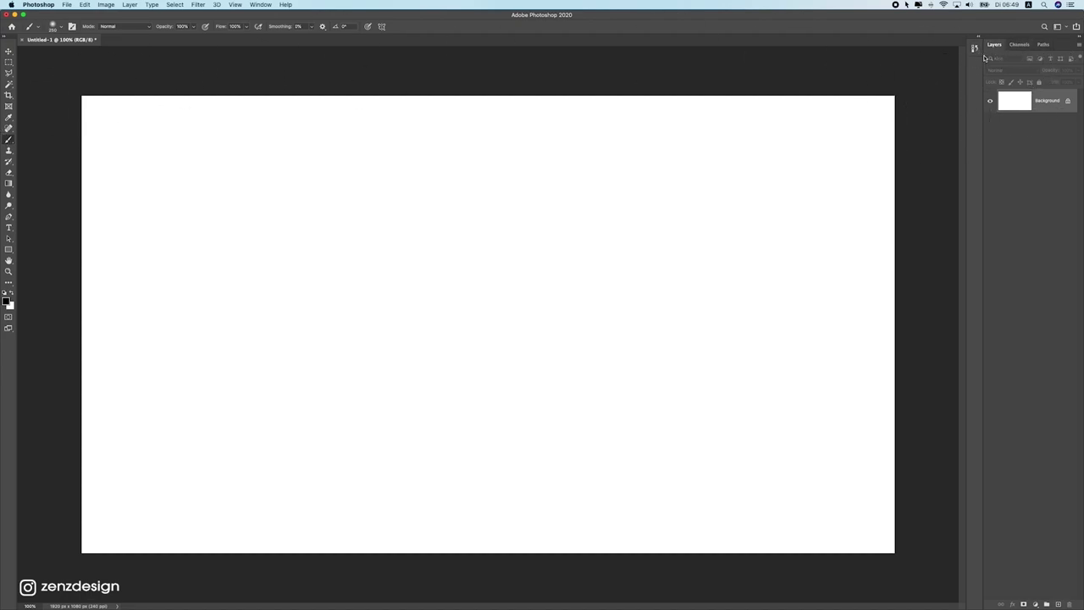
Step: View the Channels and Paths panels and return to Layers
left_click(1019, 46)
left_click(1040, 46)
left_click(1015, 46)
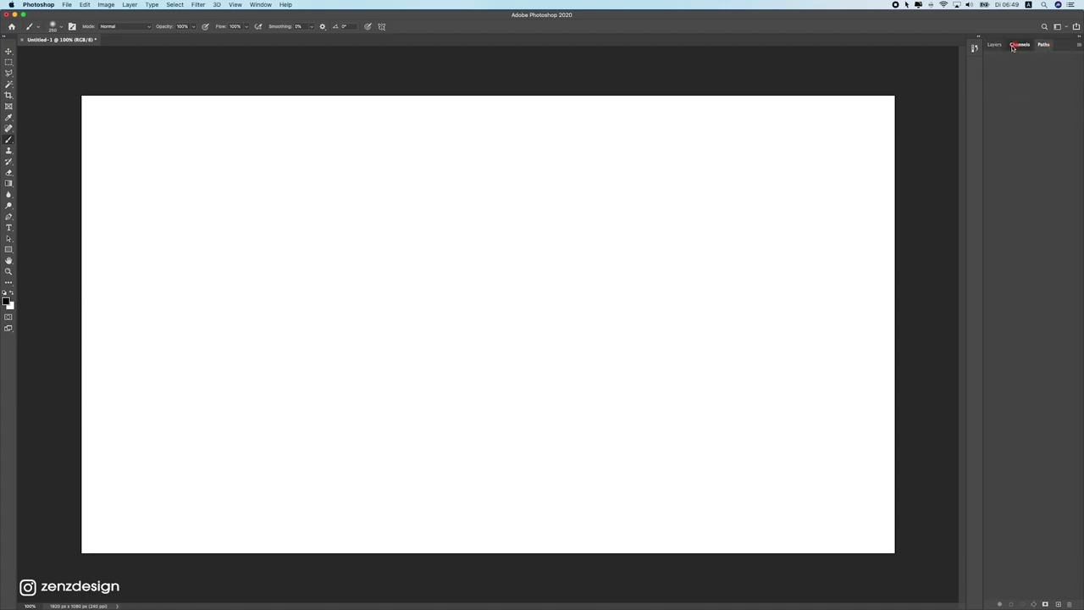
left_click(1002, 45)
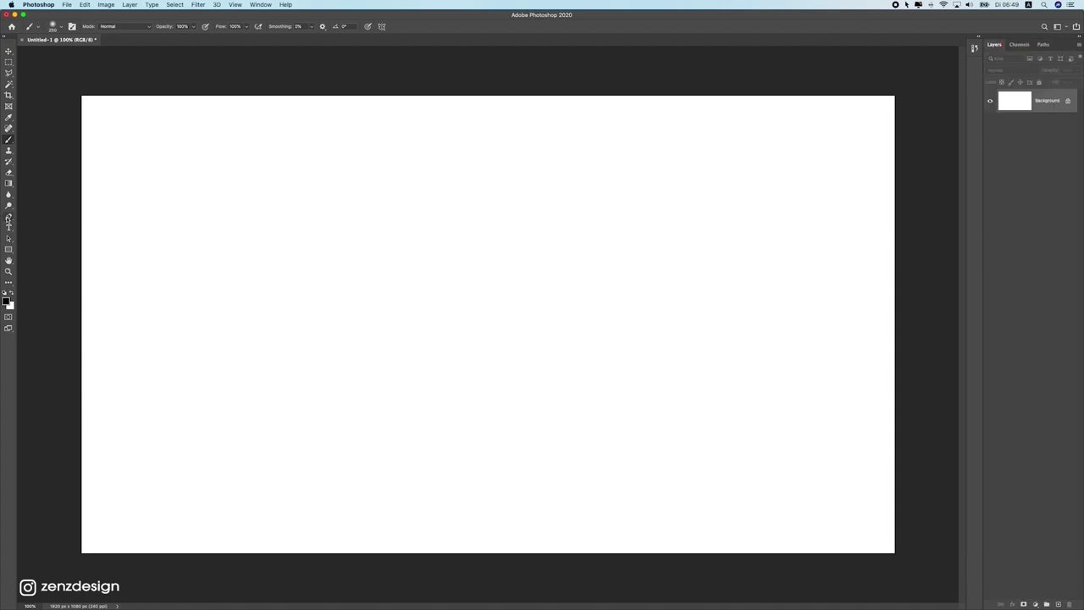
Step: Add a Curves adjustment layer above the Background, try bending its curve and undo that change
left_click(1036, 603)
left_click(1042, 483)
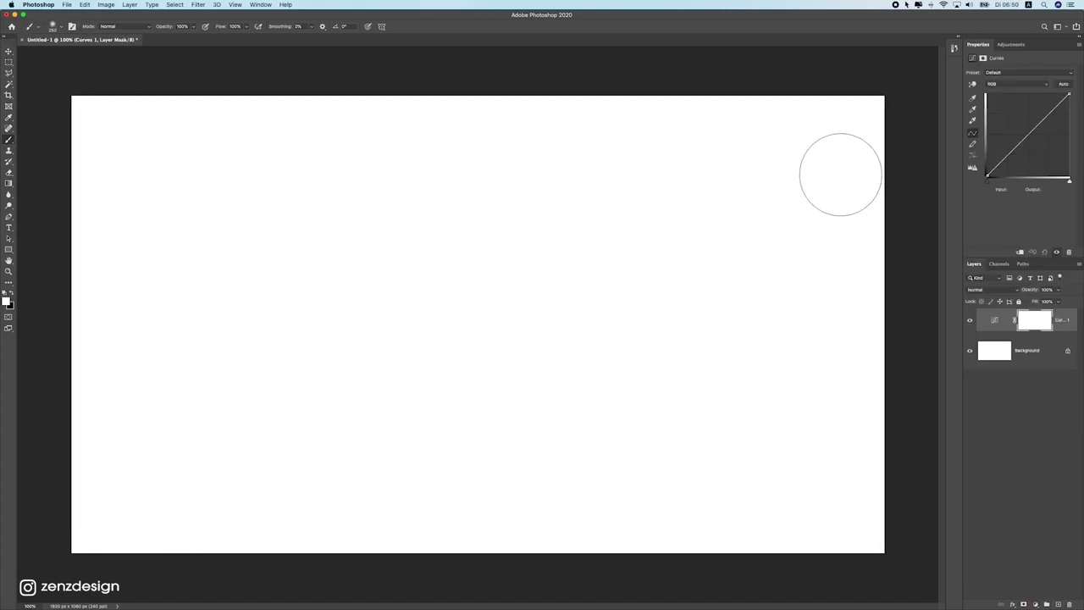
left_click_drag(1028, 146, 1038, 148)
key("super+z")
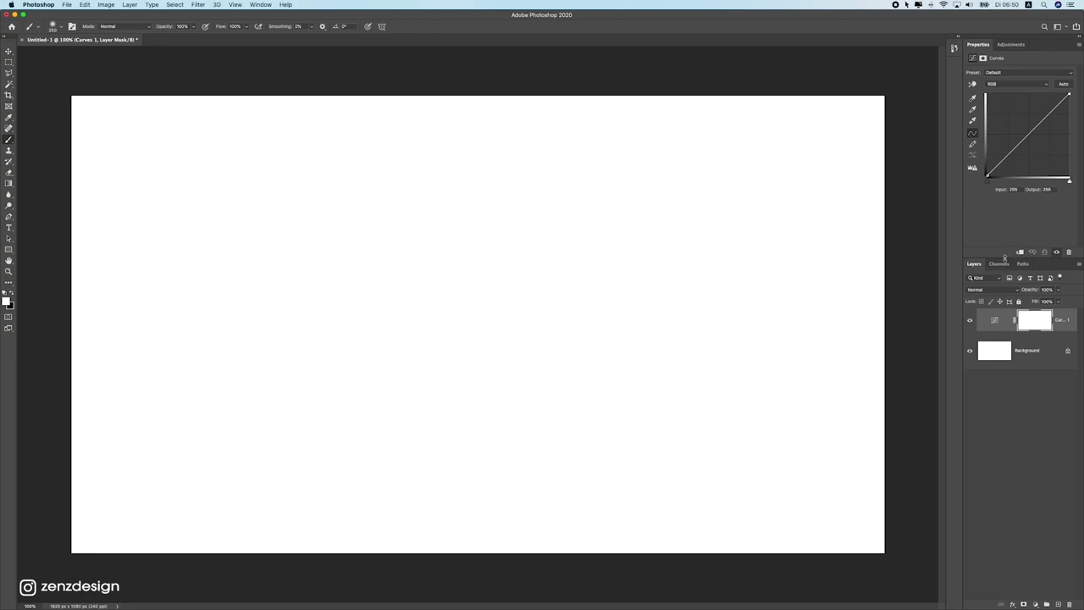
Step: Detach the Properties panel from its dock and close the remaining Adjustments panel
left_click_drag(1005, 258, 992, 213)
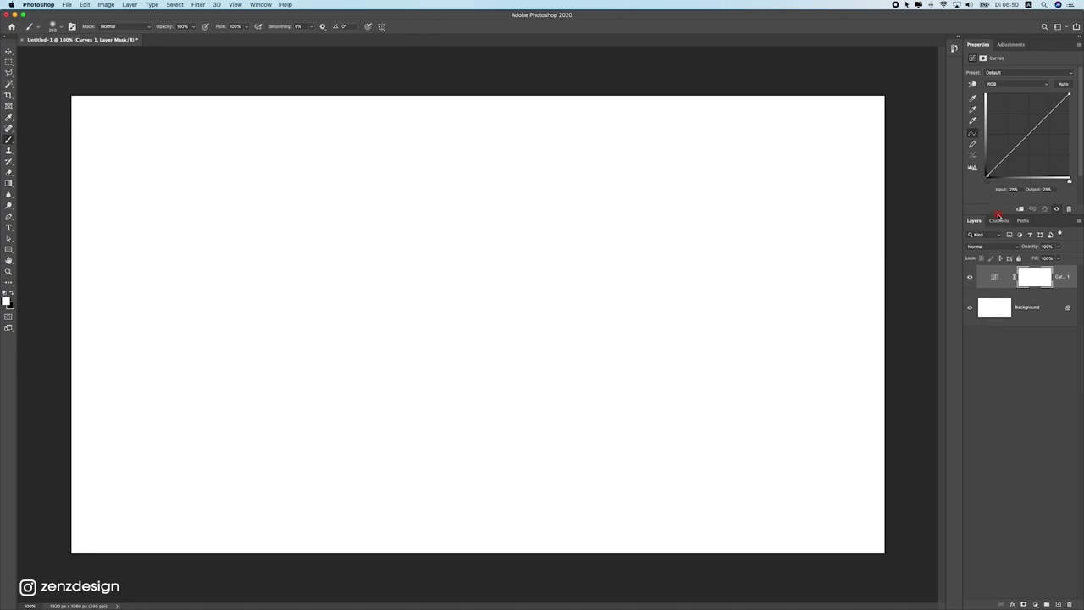
left_click_drag(987, 46, 826, 61)
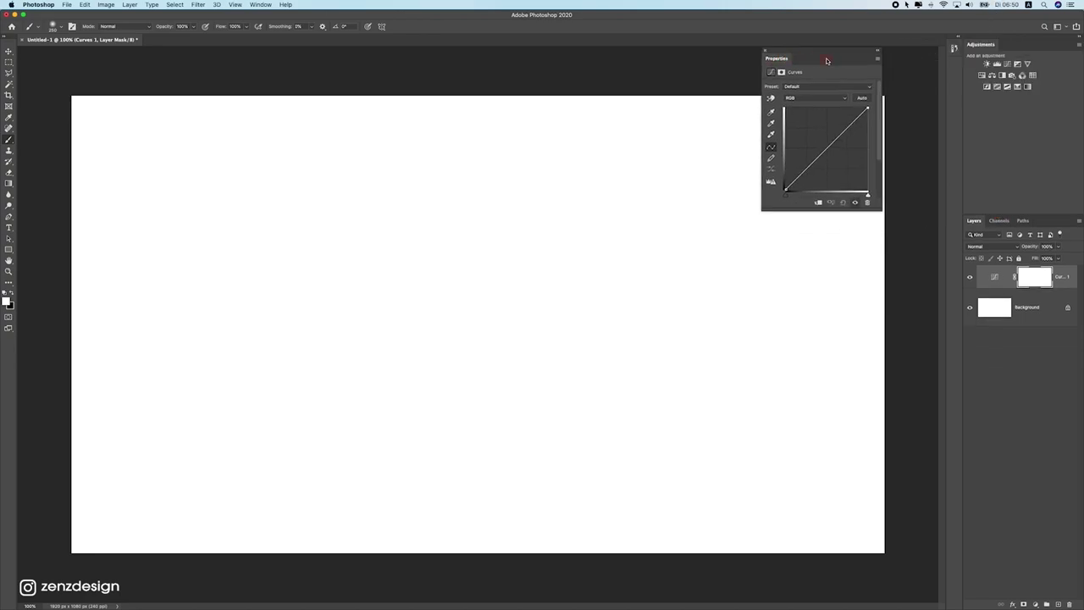
left_click(1078, 44)
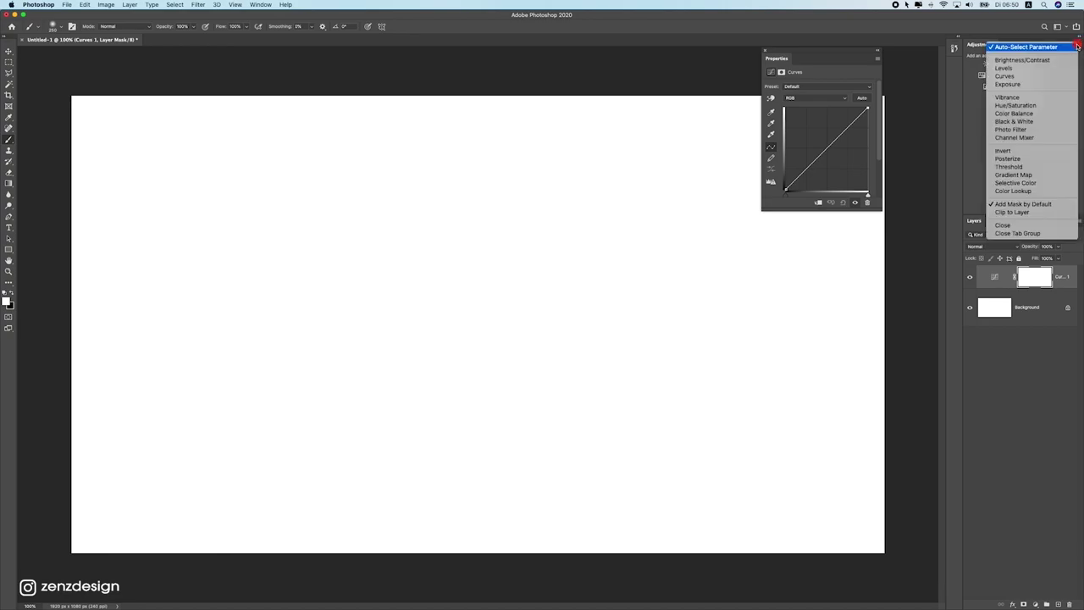
left_click(1015, 224)
Step: Dock the Properties panel collapsed in the narrow column beside Layers, and widen the Layers panel slightly
left_click_drag(831, 51, 954, 67)
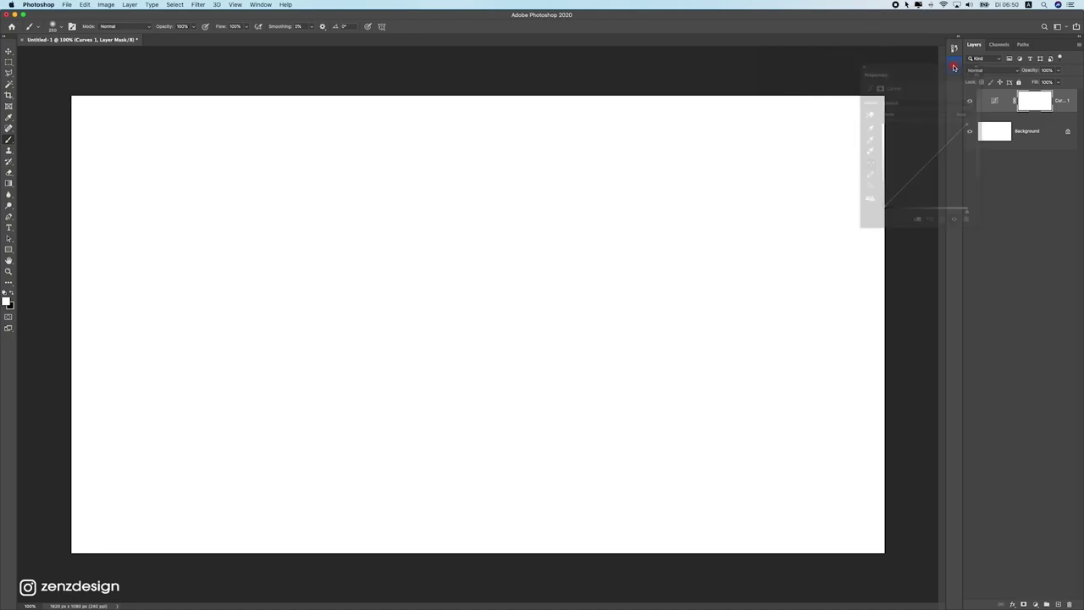
left_click(954, 67)
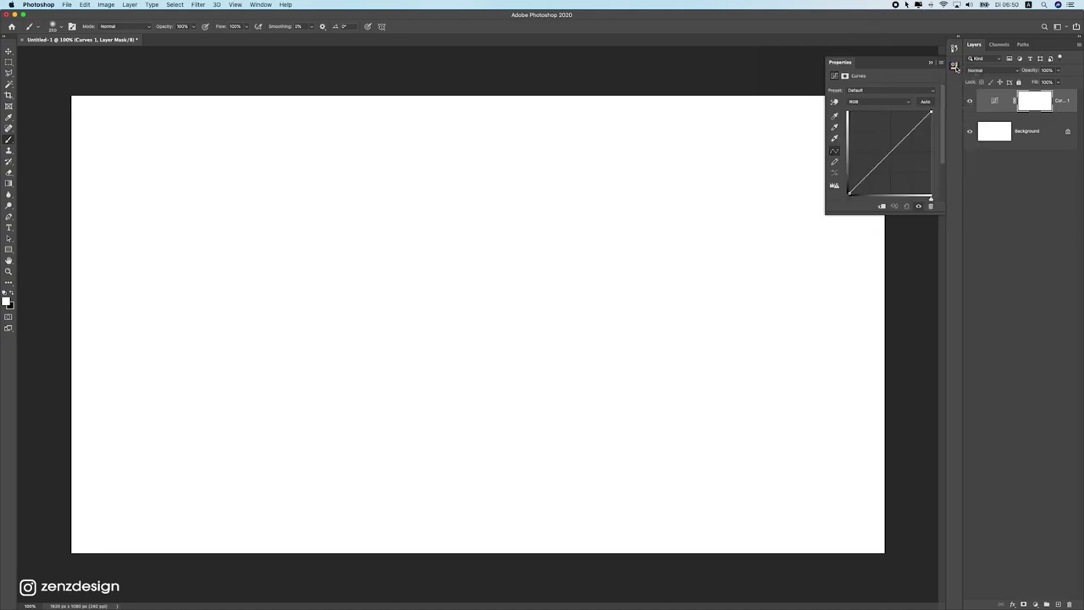
left_click(954, 66)
left_click(955, 66)
left_click(955, 66)
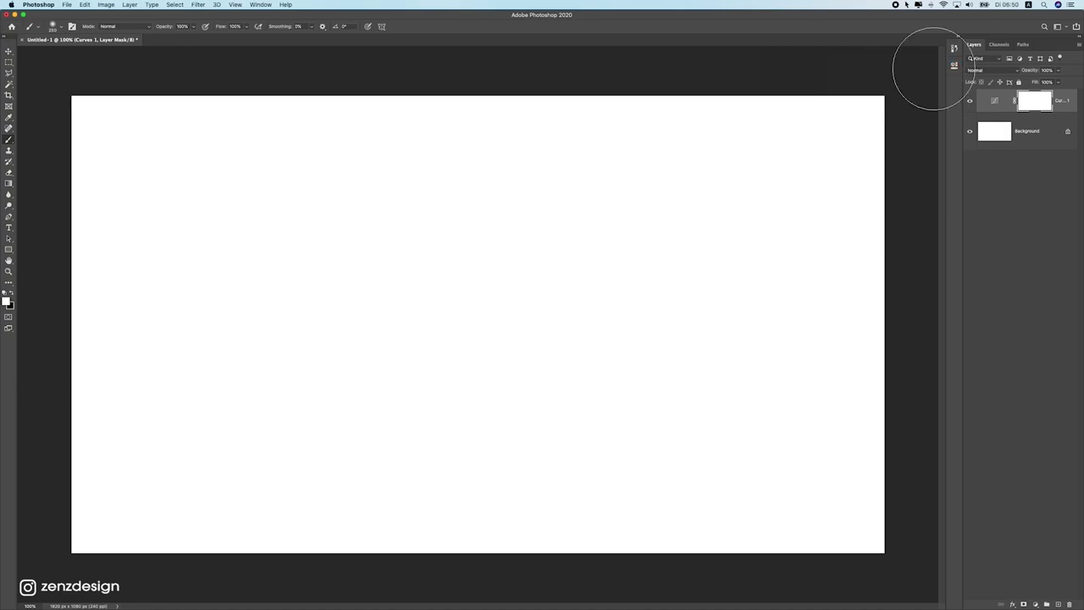
left_click_drag(963, 141, 940, 139)
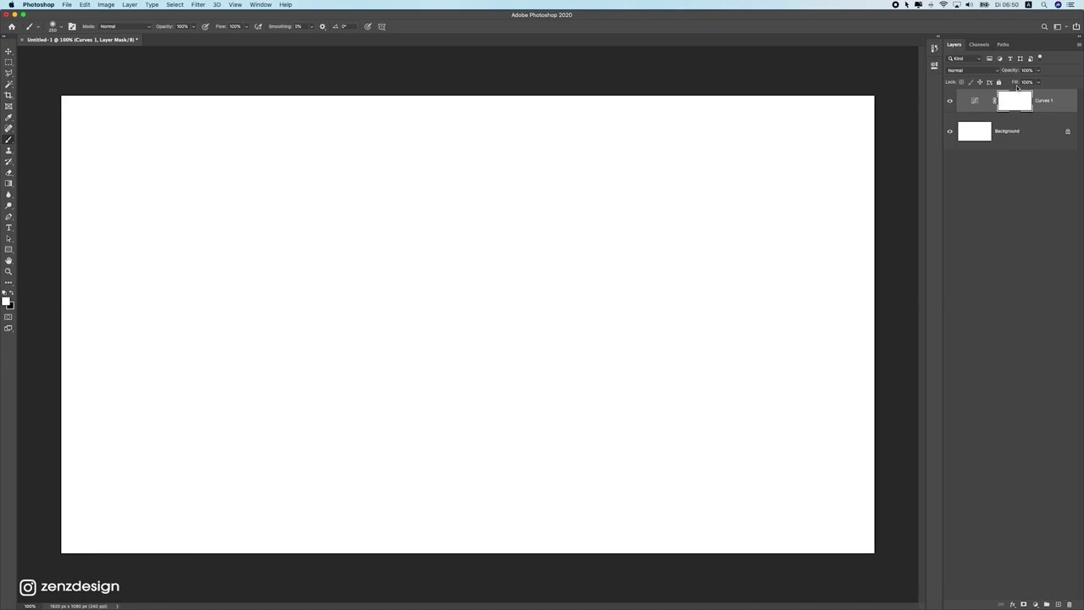
Step: Set the layer thumbnails to medium size with Layer Bounds as the thumbnail contents
left_click(1080, 48)
left_click(1079, 47)
left_click(1078, 48)
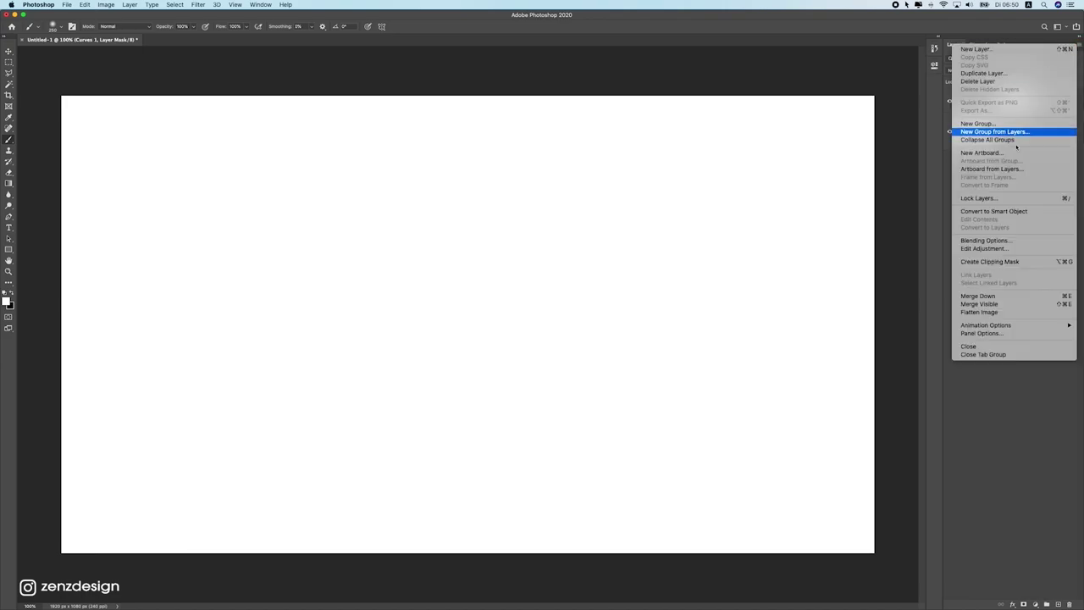
left_click(999, 333)
left_click(777, 278)
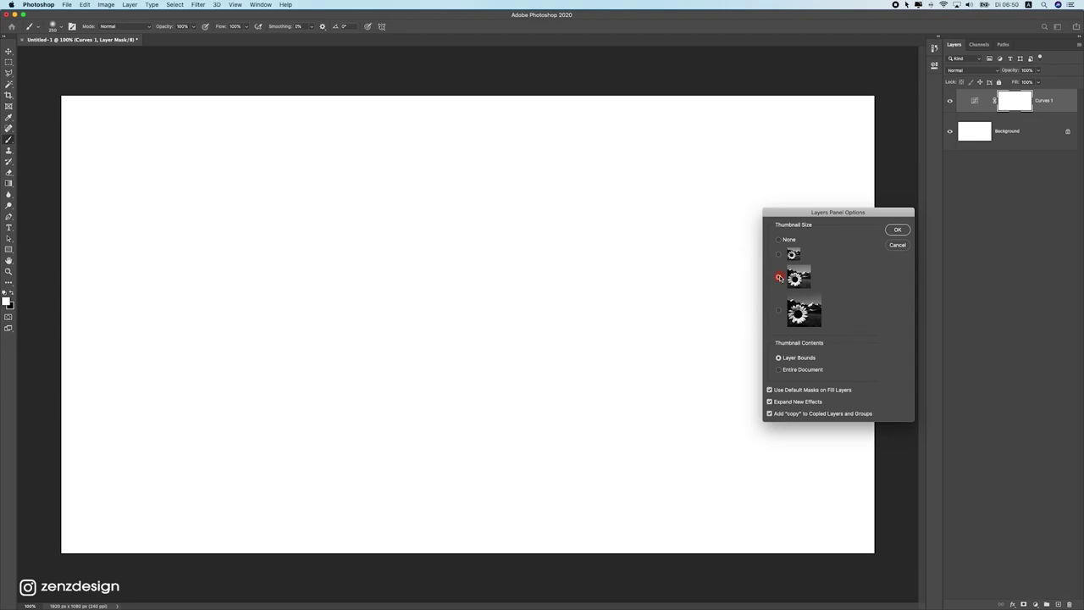
left_click(770, 280)
left_click_drag(839, 216, 579, 138)
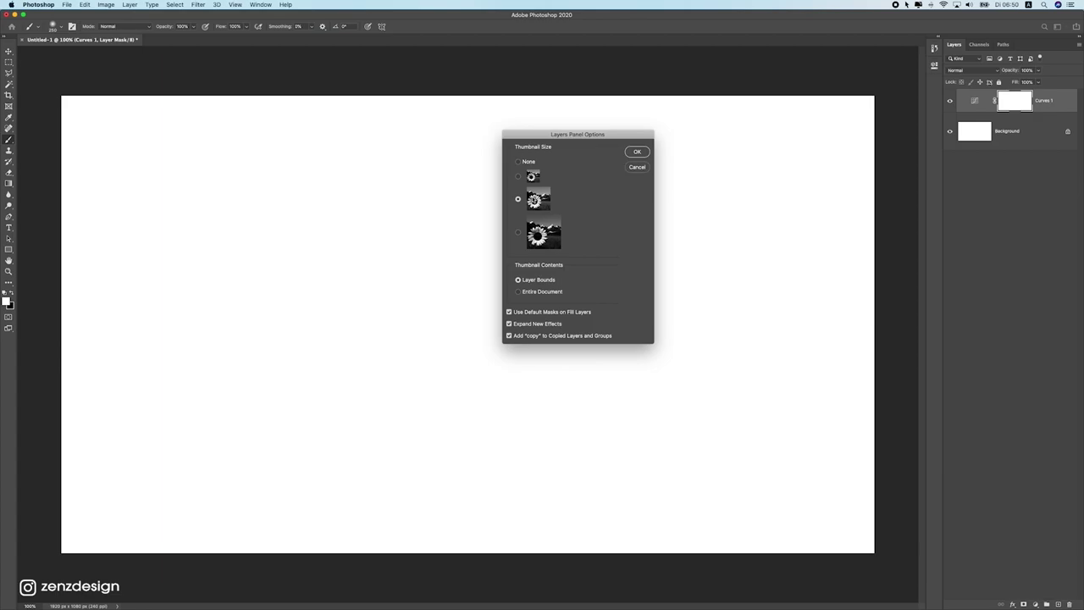
left_click(545, 294)
left_click(541, 281)
key("F1")
left_click(636, 153)
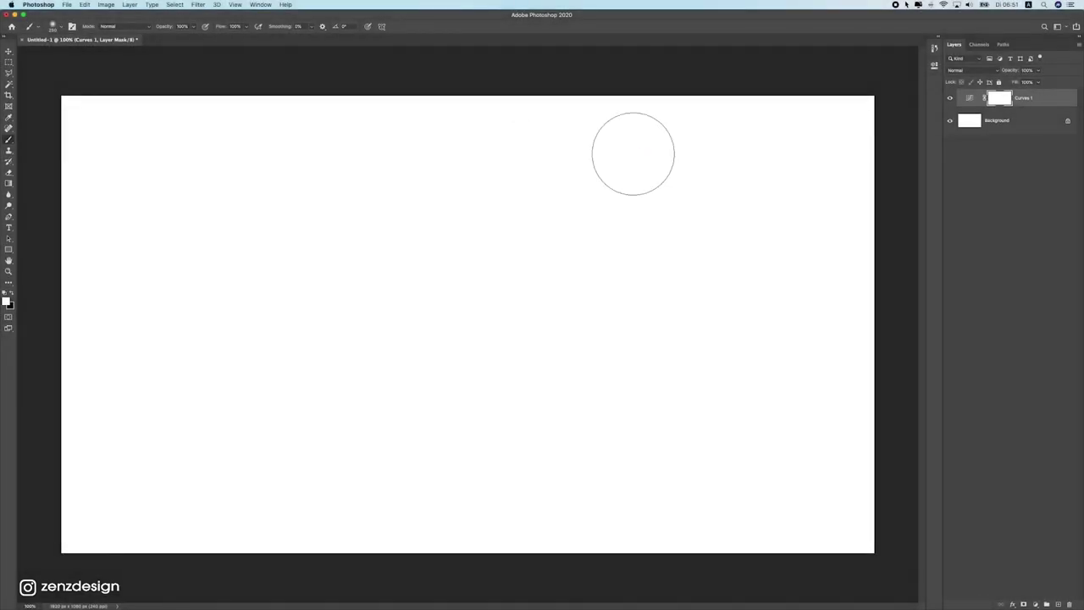
Step: Switch from the Move tool to the Crop tool, view its aspect-ratio presets and cancel the crop
left_click(9, 53)
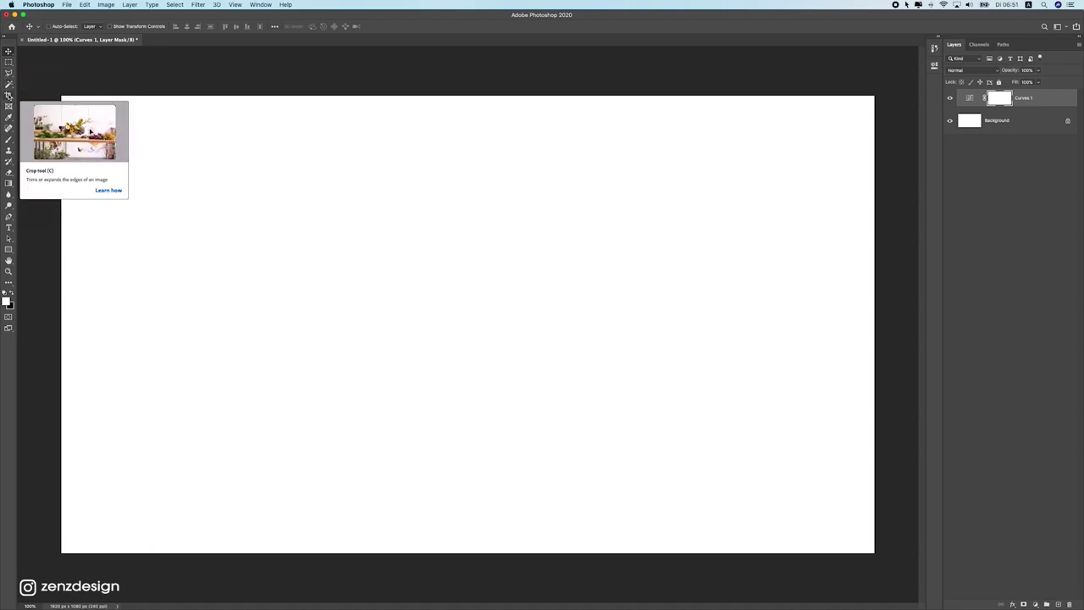
left_click(9, 95)
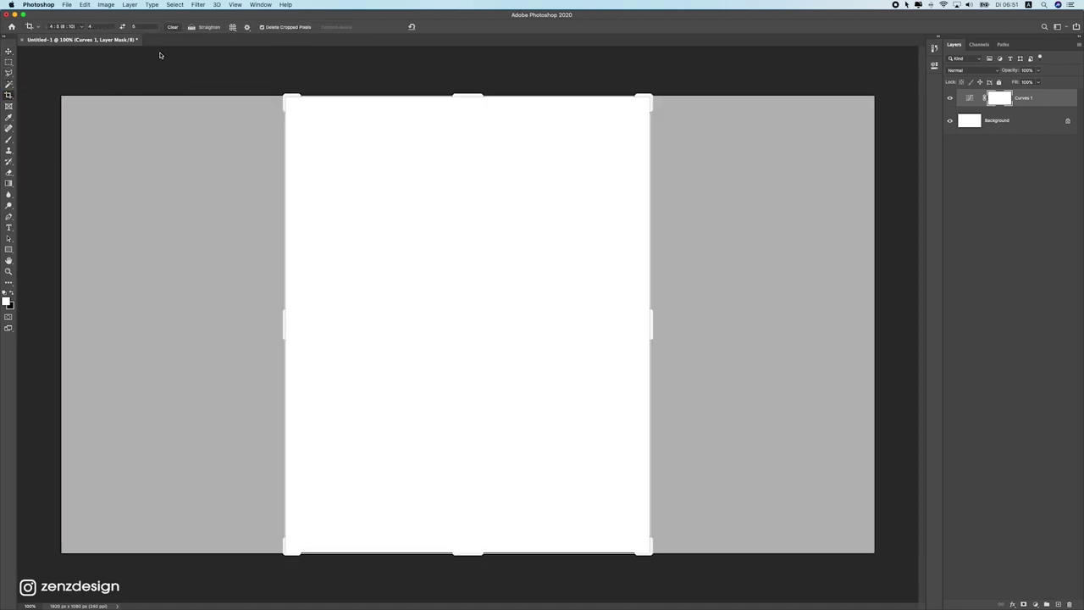
left_click(77, 30)
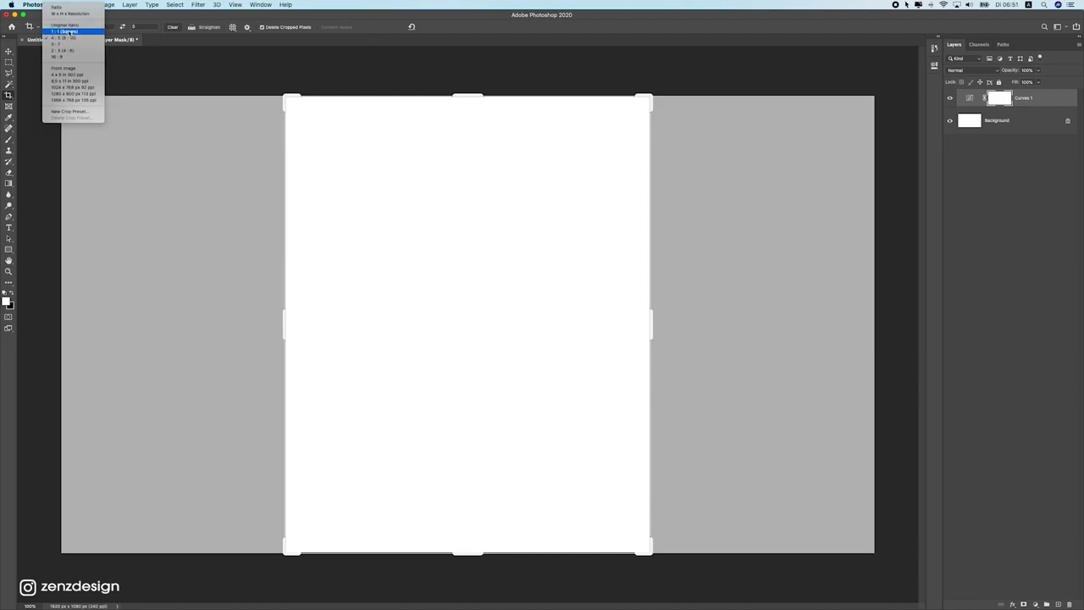
left_click(26, 46)
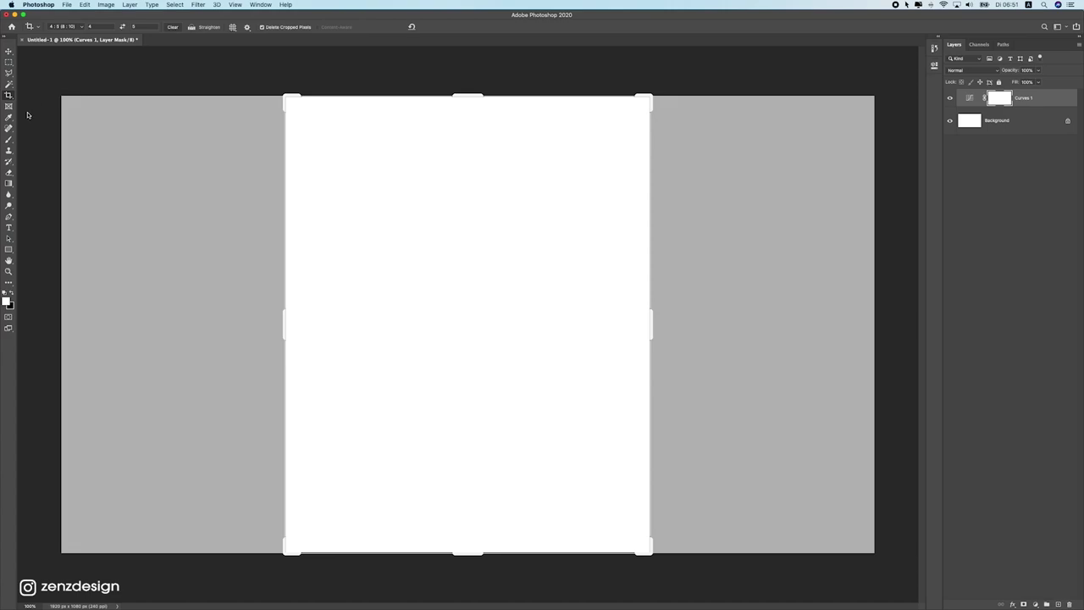
key("Escape")
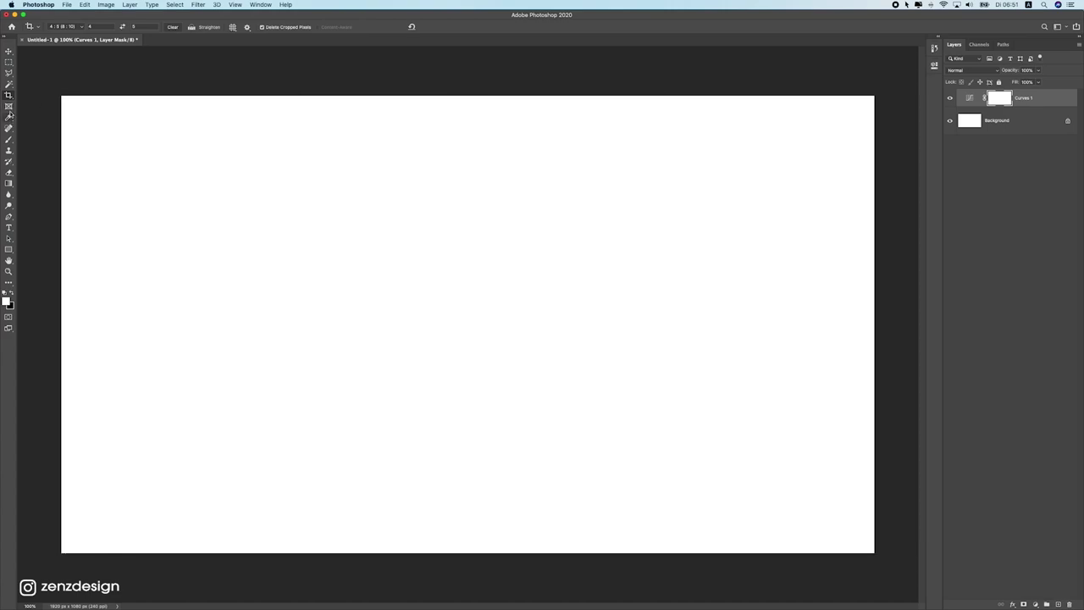
Step: Sample white from the blank canvas with the Eyedropper tool
left_click(9, 118)
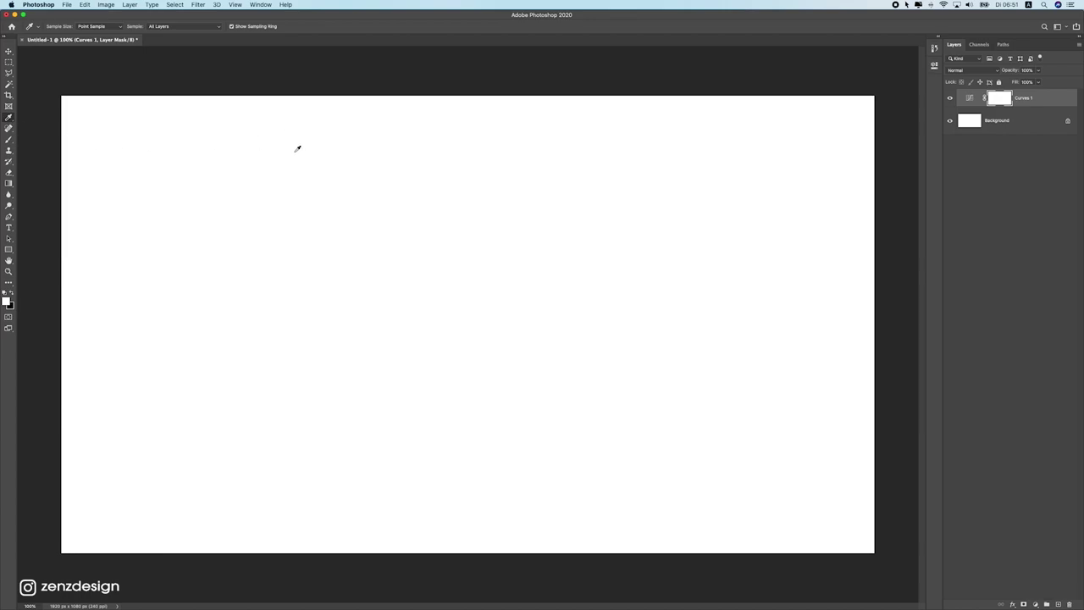
left_click_drag(338, 315, 132, 320)
left_click_drag(406, 281, 386, 273)
Step: Show the healing tool variants under the Spot Healing Brush and the variants of the Clone Stamp tool
left_click(9, 129)
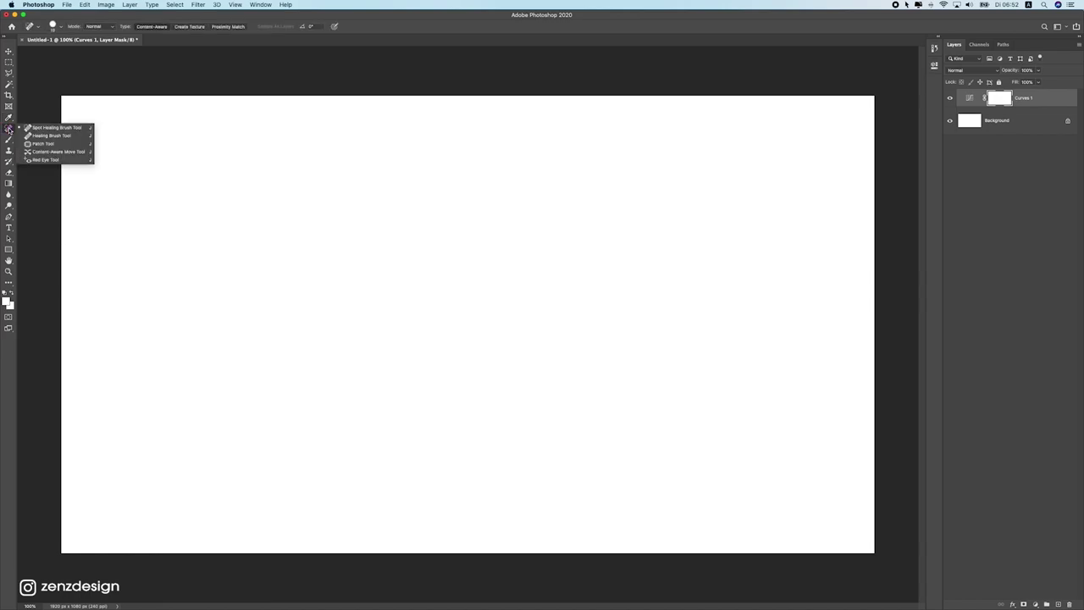
left_click(7, 131)
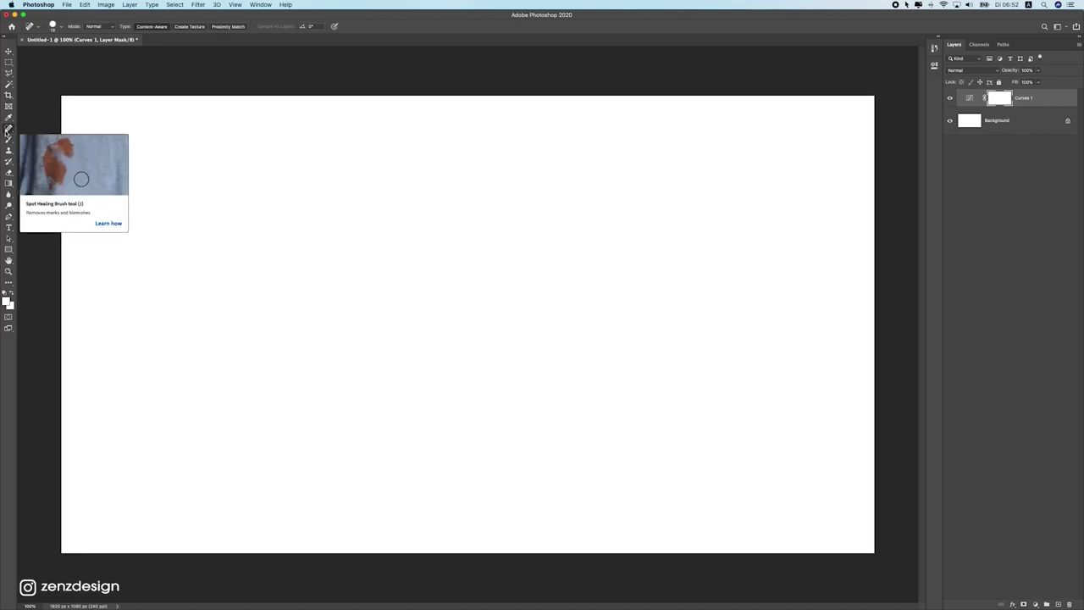
left_click(9, 129)
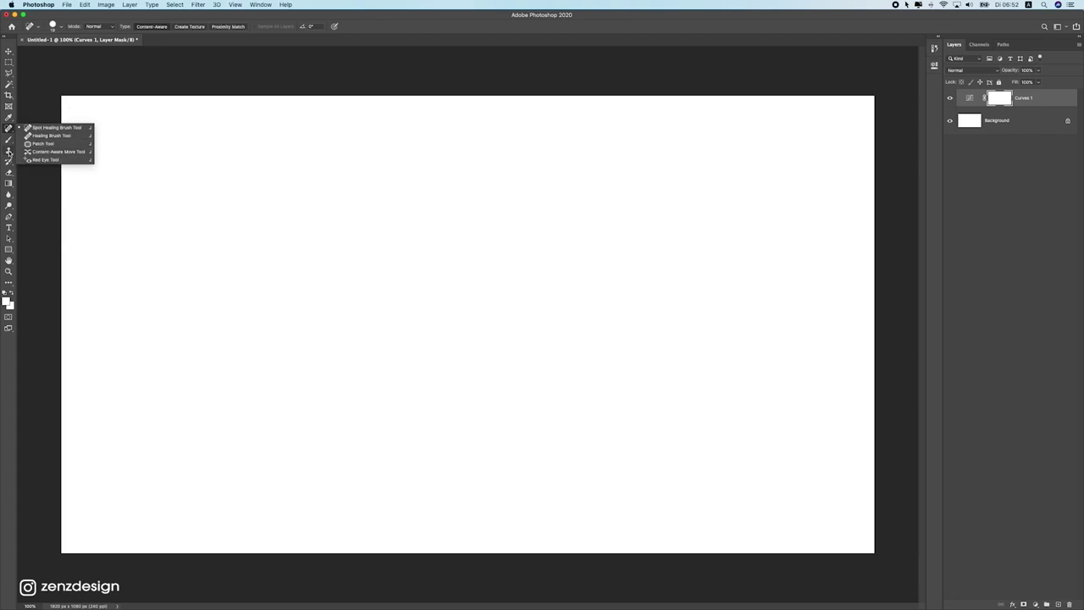
left_click(8, 151)
left_click(8, 151)
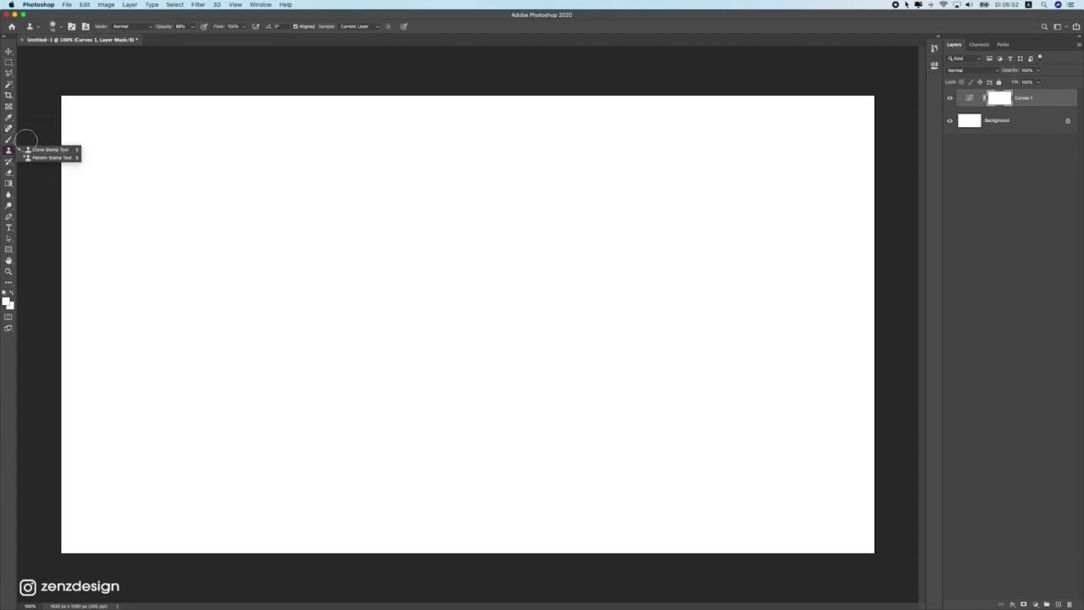
Step: Activate the regular Brush tool from the brush variants and open the Brush Settings panel
left_click(8, 140)
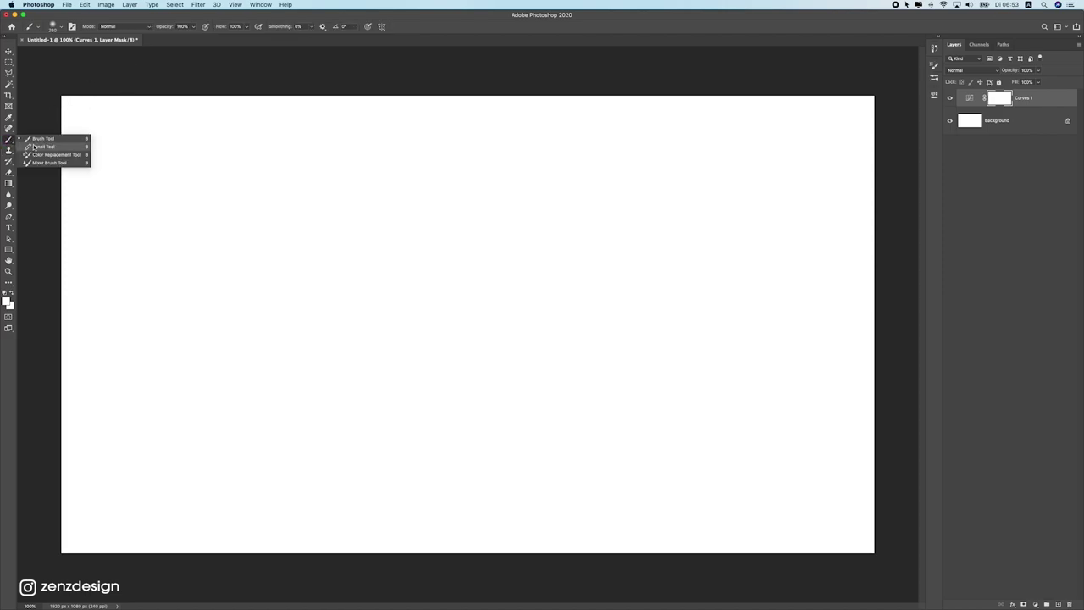
left_click(36, 139)
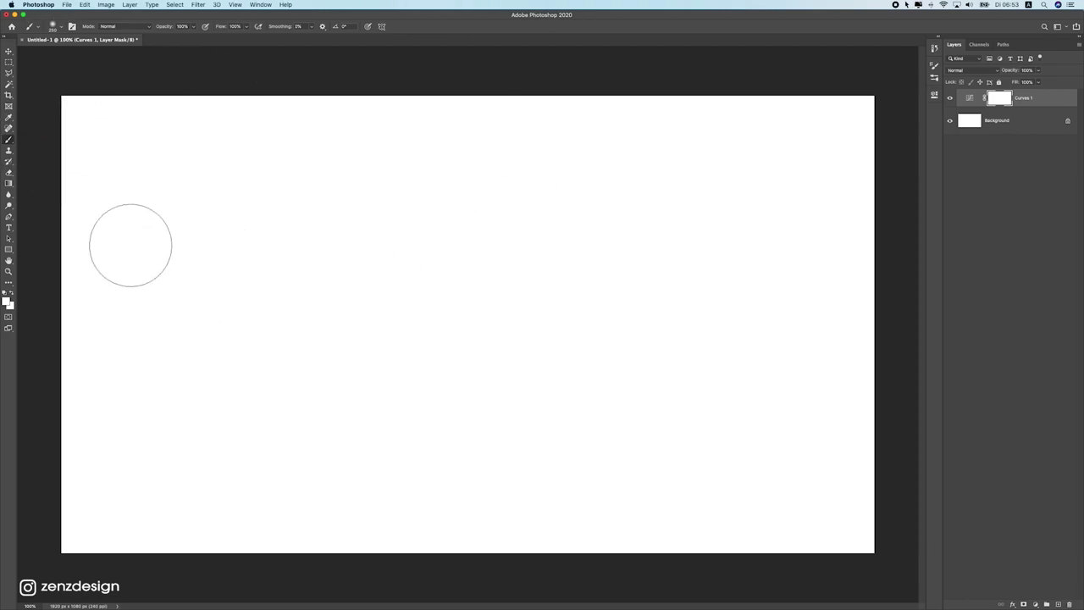
right_click(8, 140)
left_click(36, 139)
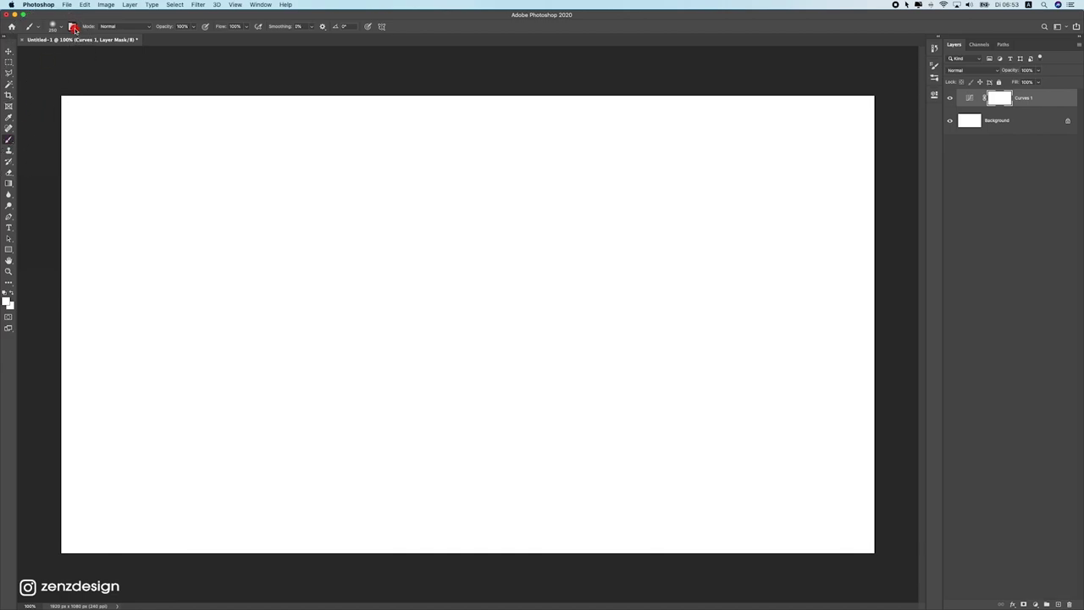
left_click(73, 27)
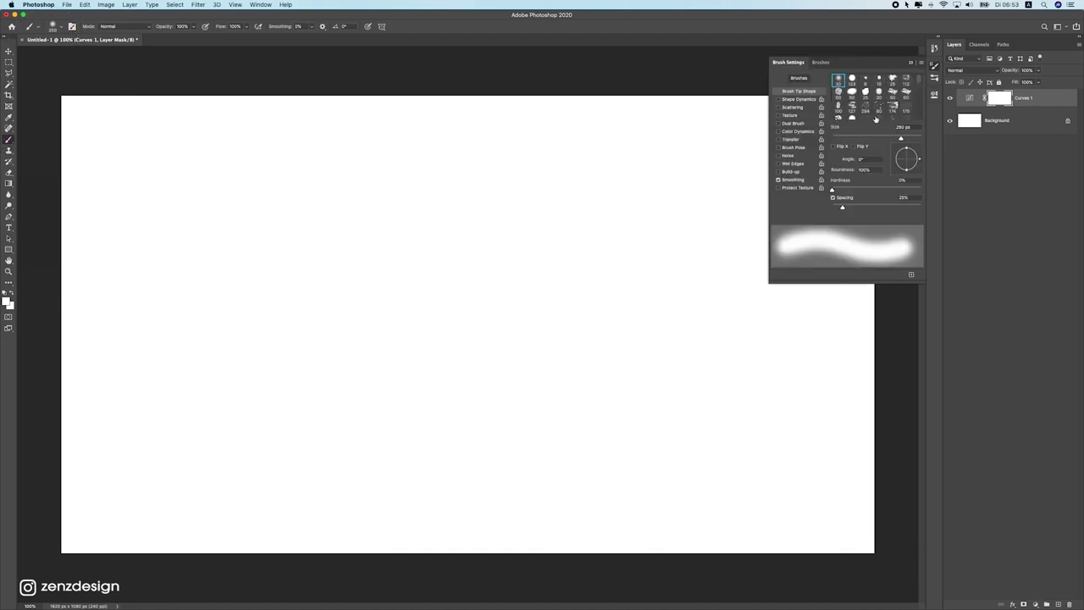
Step: Browse the brush presets and choose the Cloud 04 brush from the Clouds set
left_click(56, 26)
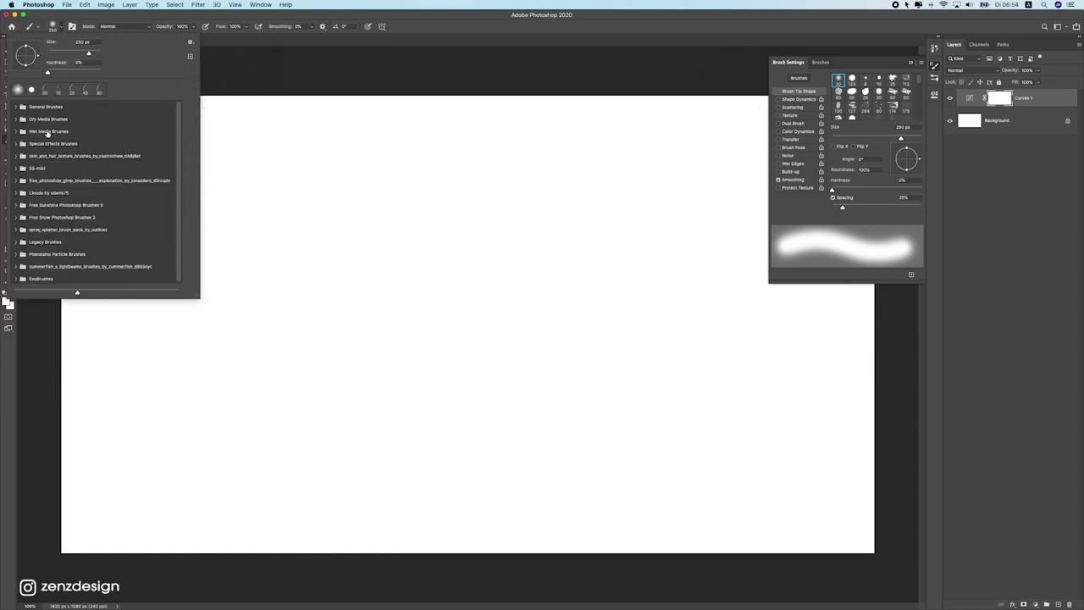
scroll(48, 131, "down", 1)
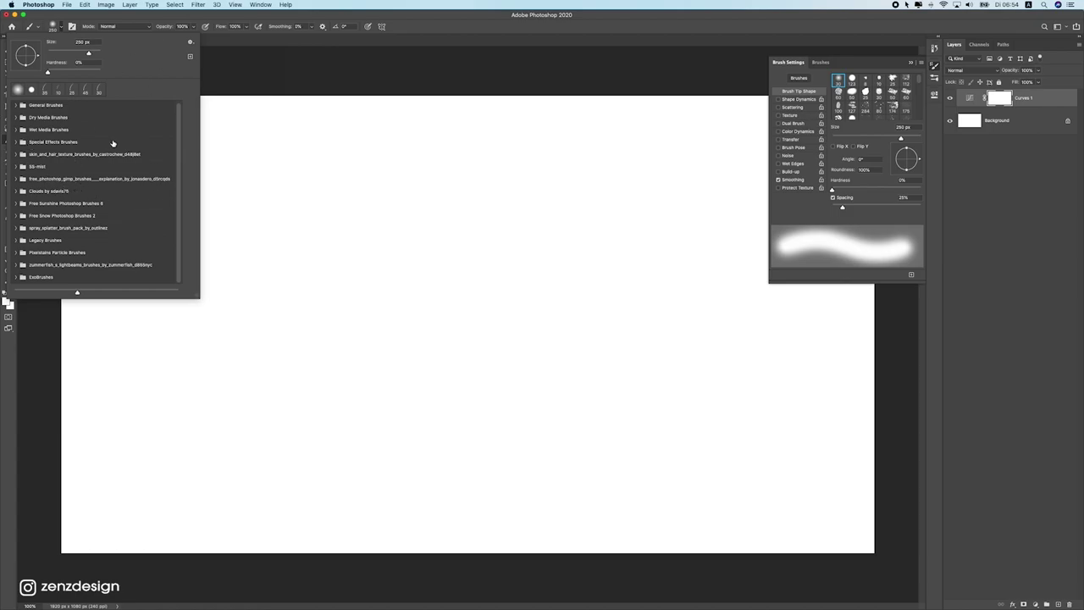
left_click(16, 192)
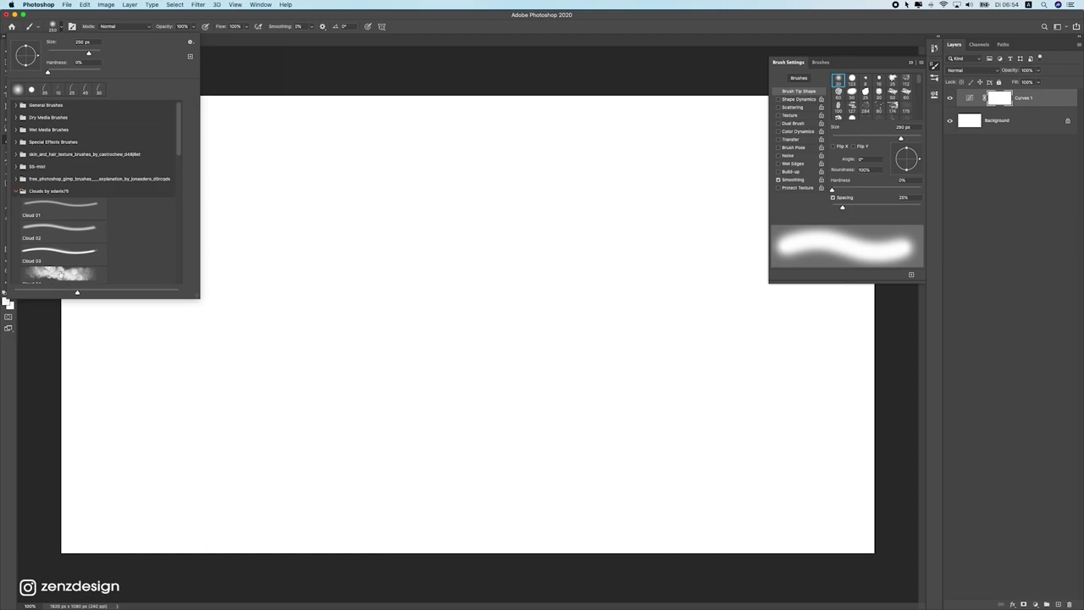
scroll(141, 237, "down", 3)
left_click(141, 236)
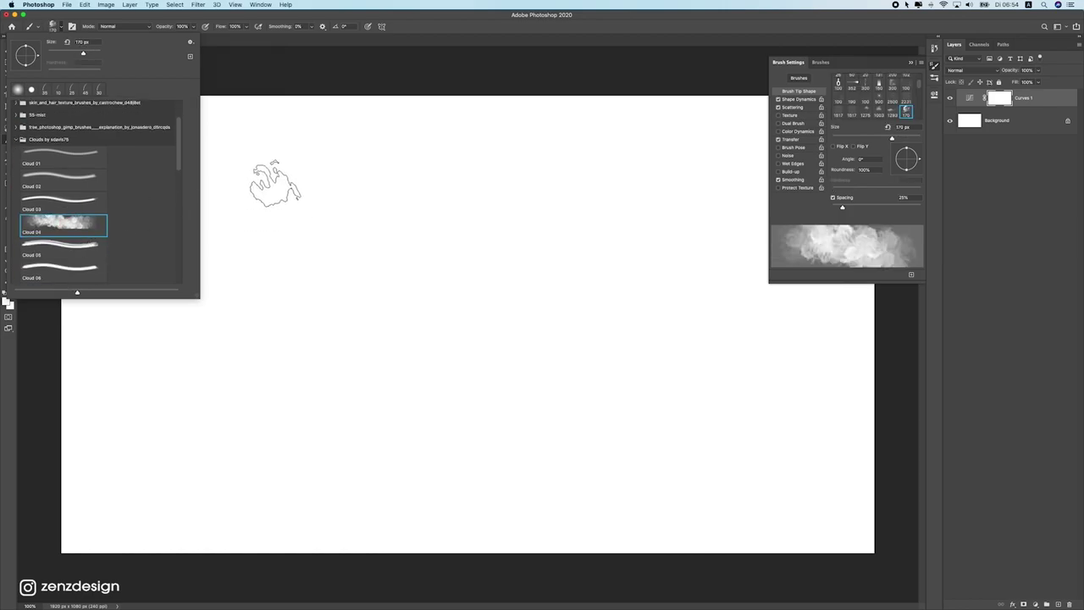
Step: Try painting on the canvas with the cloud brush in the default black, and undo the strokes
left_click(255, 246)
left_click(4, 292)
left_click(11, 293)
mouse_move(297, 185)
left_mouse_down()
mouse_move(350, 231)
mouse_move(422, 254)
mouse_move(145, 215)
left_mouse_up()
key("super+z")
key("super+z")
key("super+z")
key("super+z")
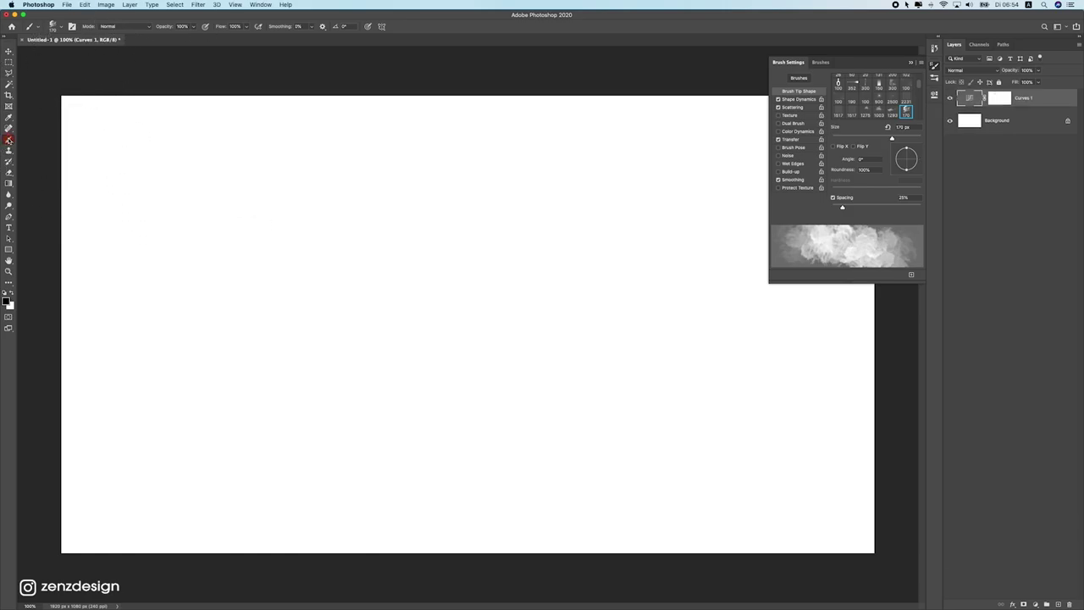
Step: Go through the Eraser, Gradient and Blur tools, showing the Sharpen and Smudge variants of the Blur tool
left_click(9, 173)
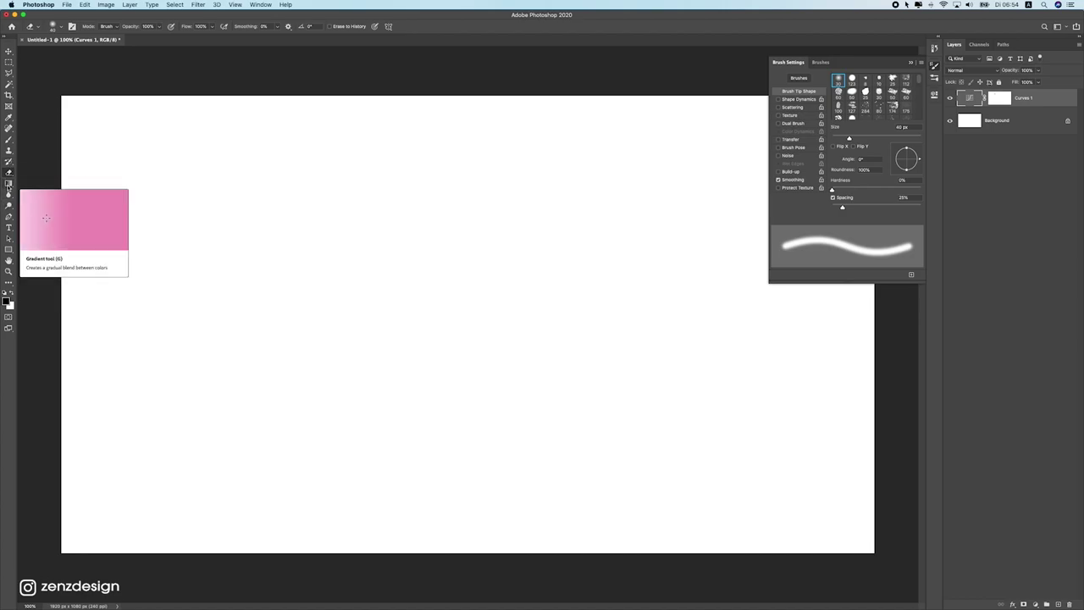
left_click(9, 184)
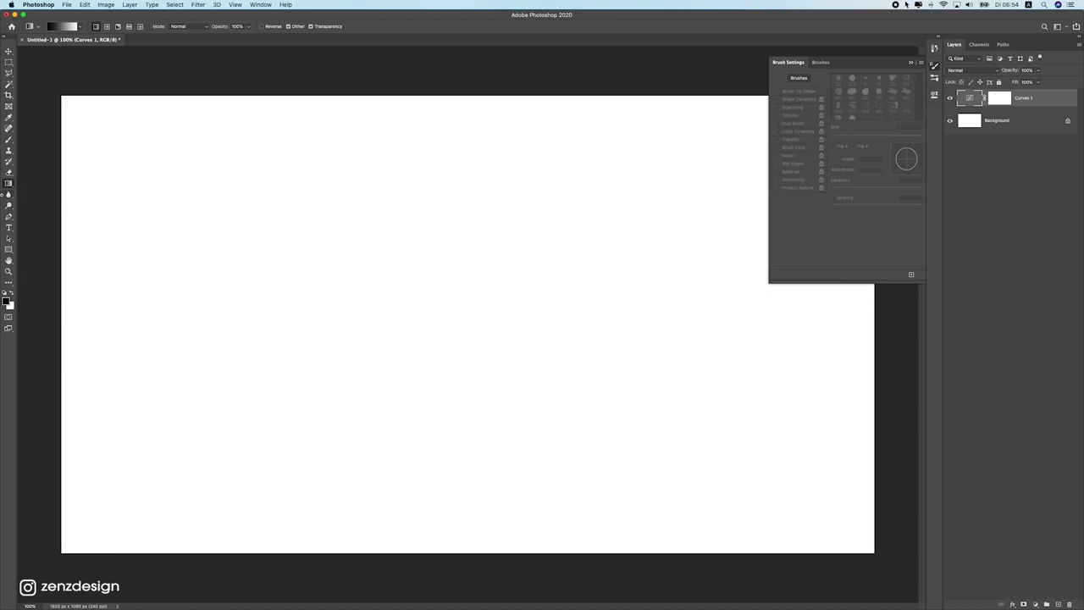
left_click(9, 196)
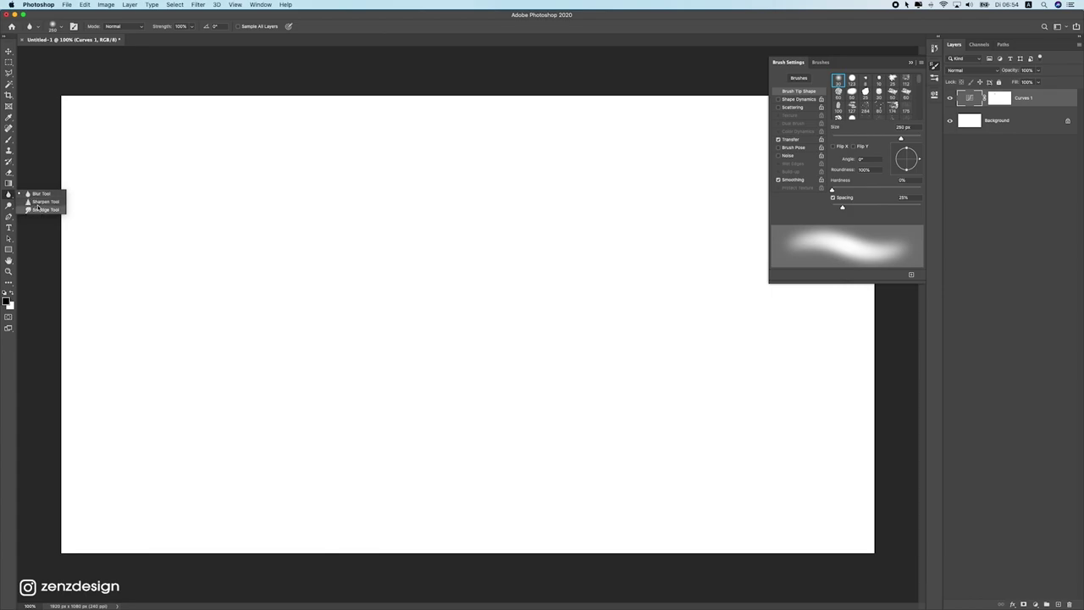
left_click(53, 213)
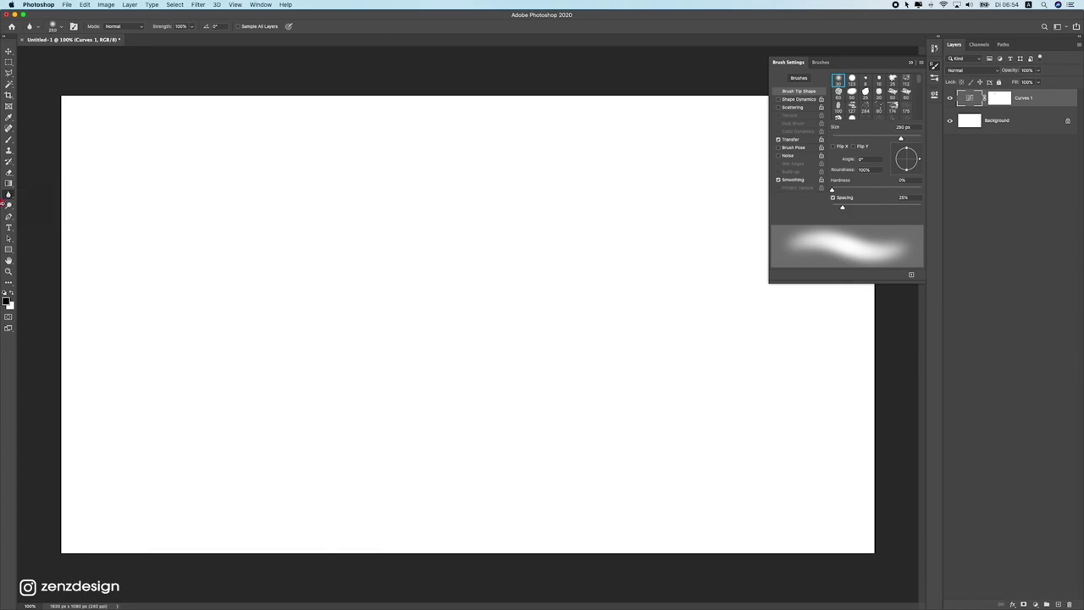
Step: Show the Dodge tool's variants and switch to the Burn tool
left_click(8, 206)
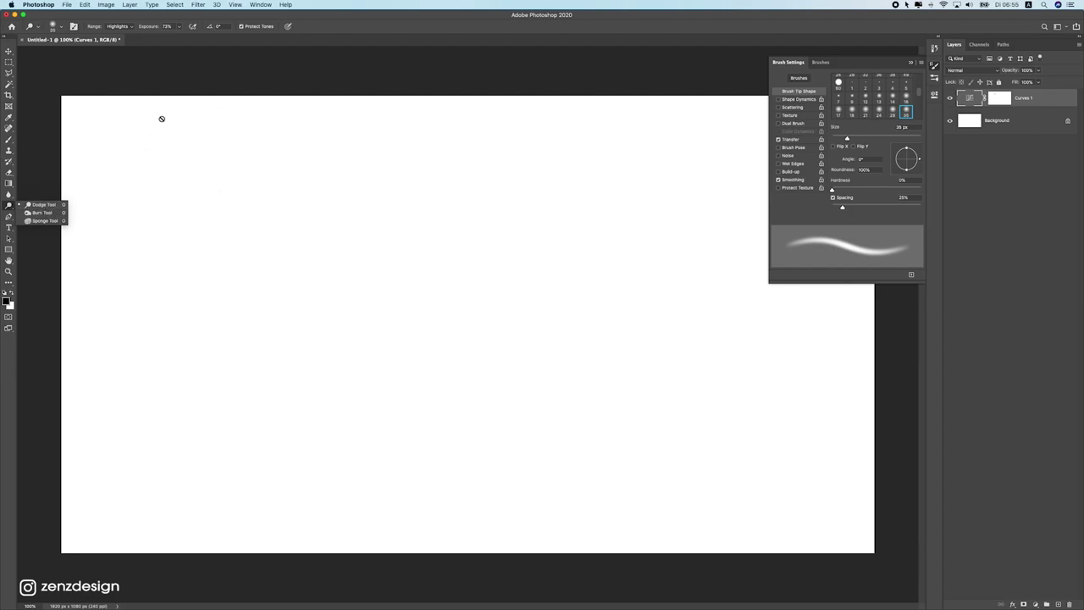
left_click(42, 212)
right_click(9, 206)
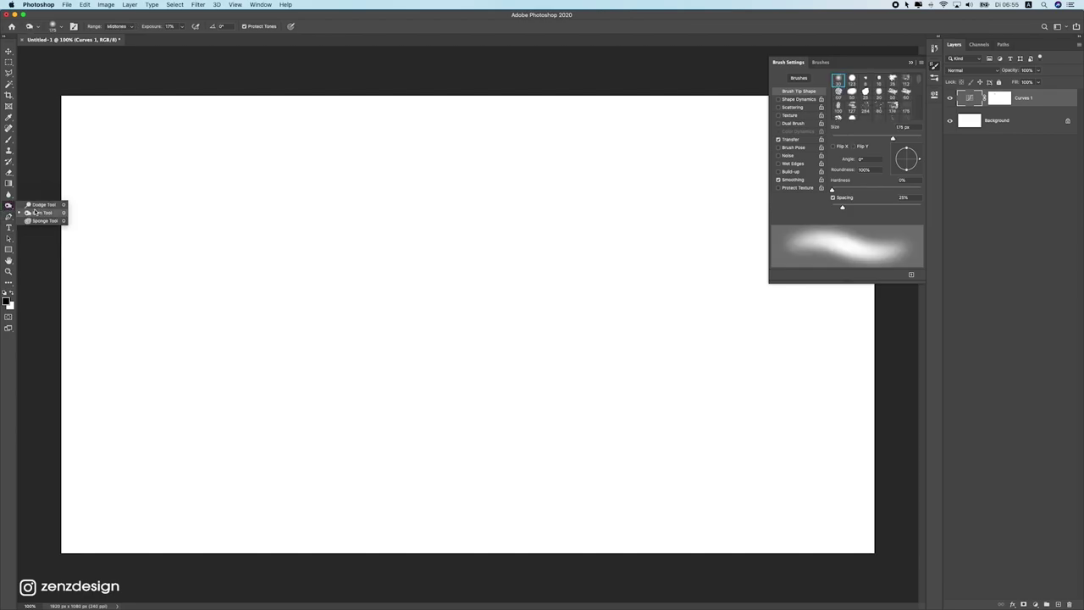
left_click(34, 212)
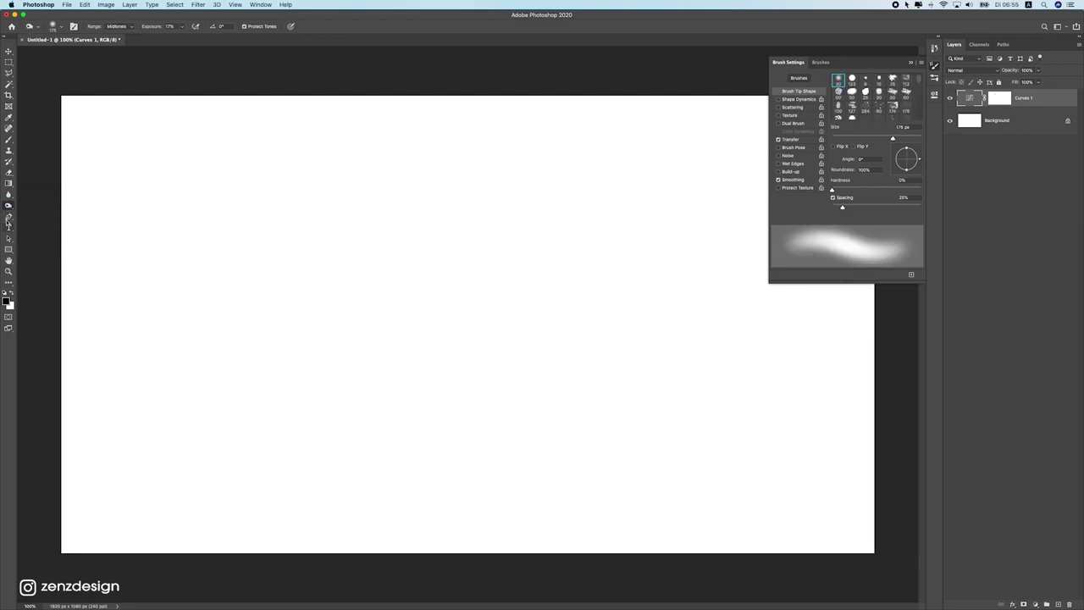
Step: Activate the Pen tool and show its freeform, curvature and anchor point variants
left_click(10, 217)
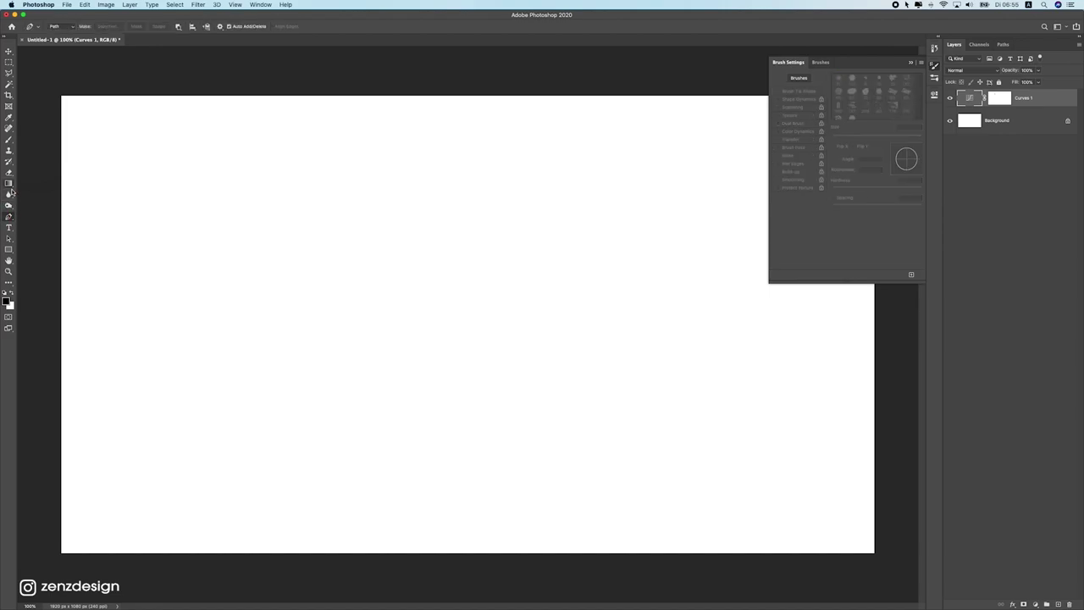
right_click(9, 217)
left_click(51, 217)
right_click(9, 217)
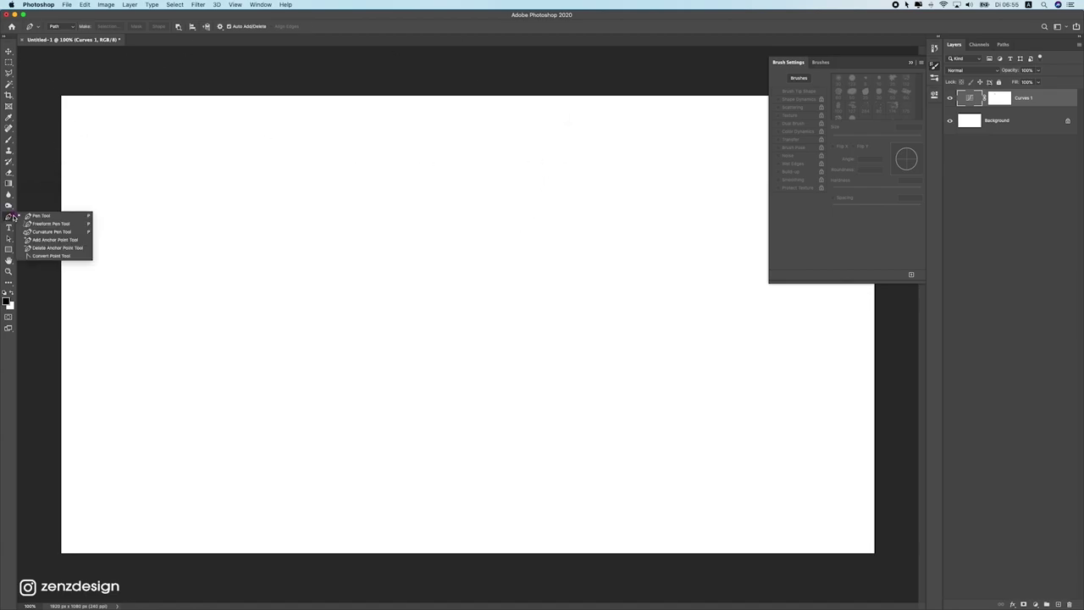
left_click(26, 216)
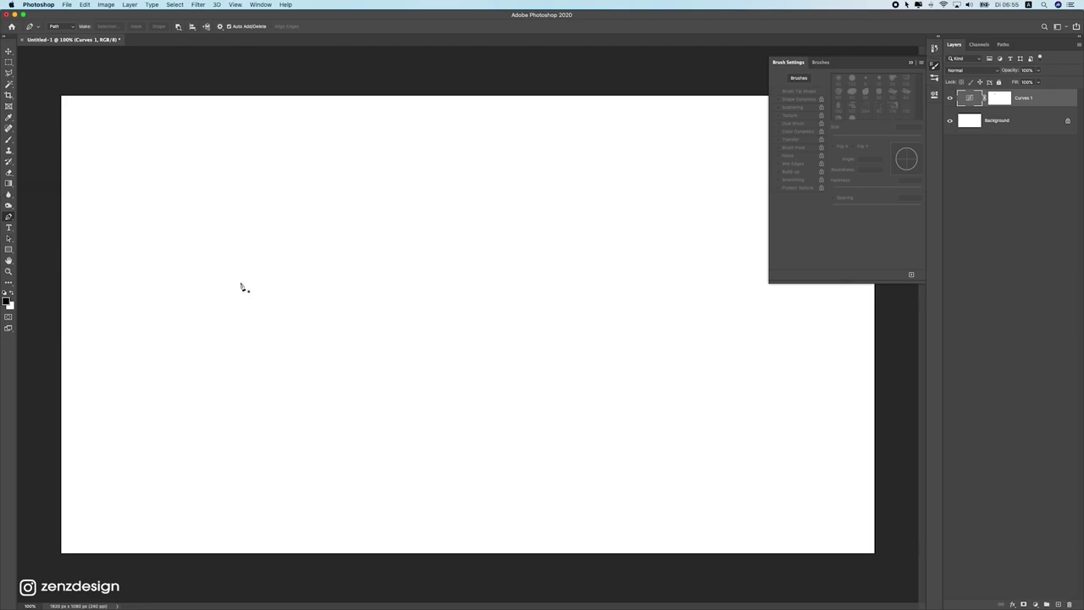
right_click(9, 217)
left_click(9, 217)
Step: Show the Magic Wand among the quick selection tools for comparison and return to the Pen tool
right_click(9, 85)
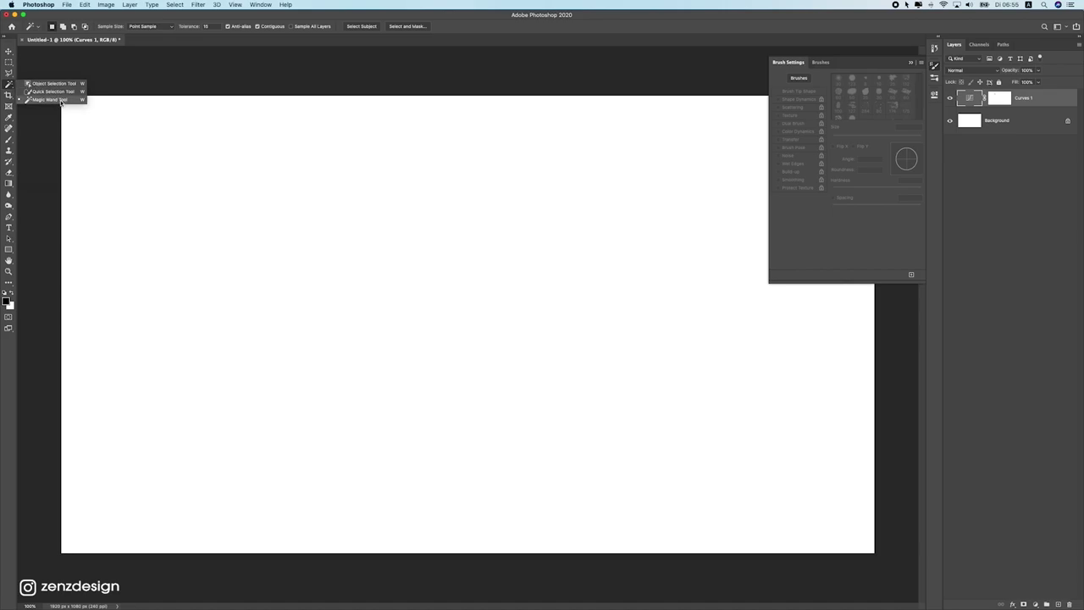
left_click(54, 98)
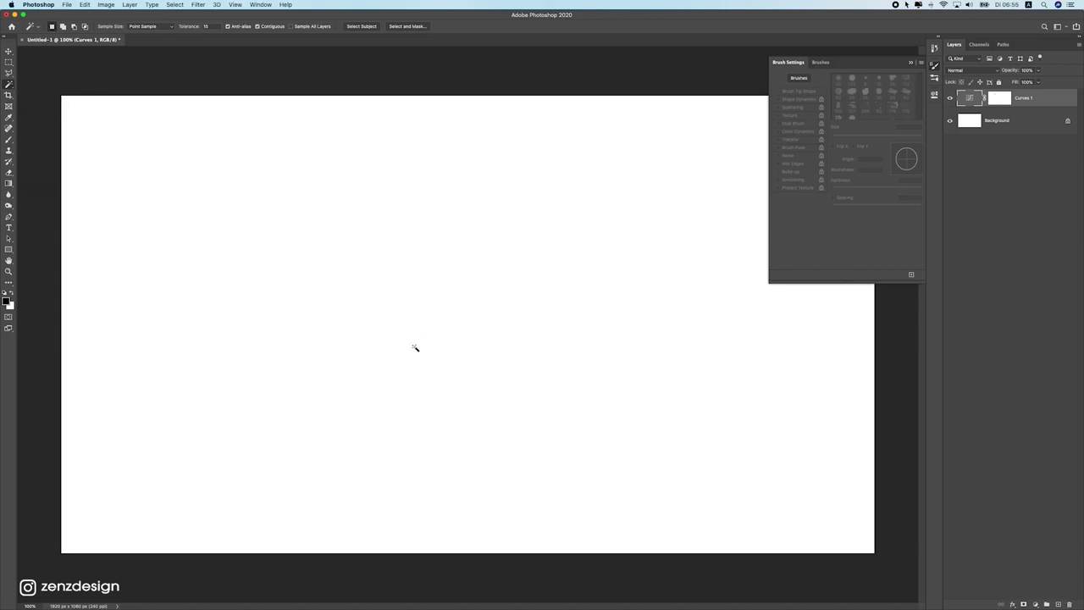
left_click(9, 217)
left_click(49, 218)
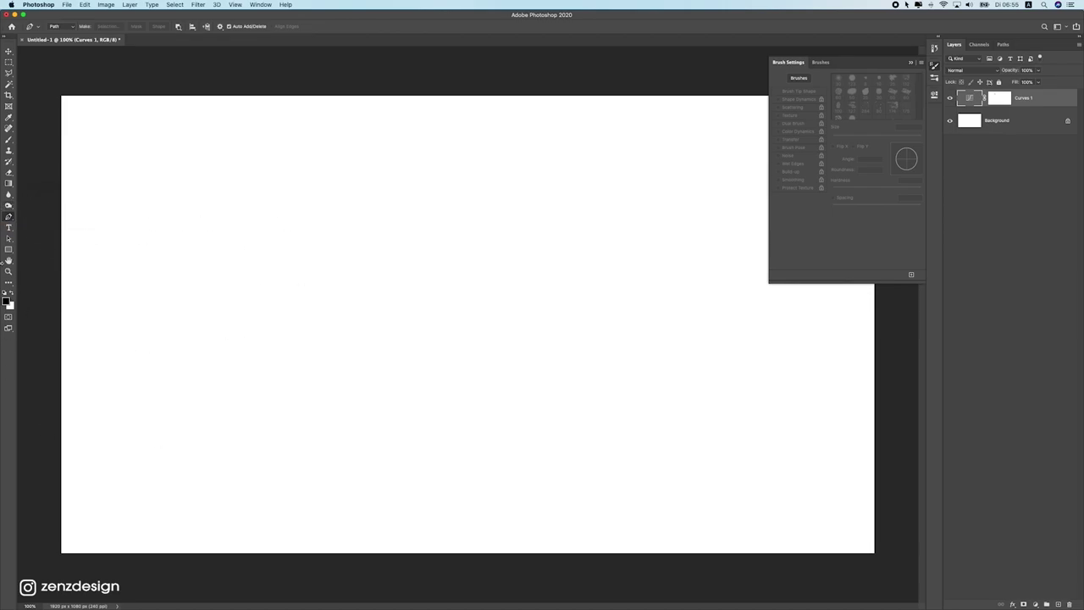
Step: Go through the Type, path selection and Rectangle tools, and show the available shape tool variants
left_click(8, 227)
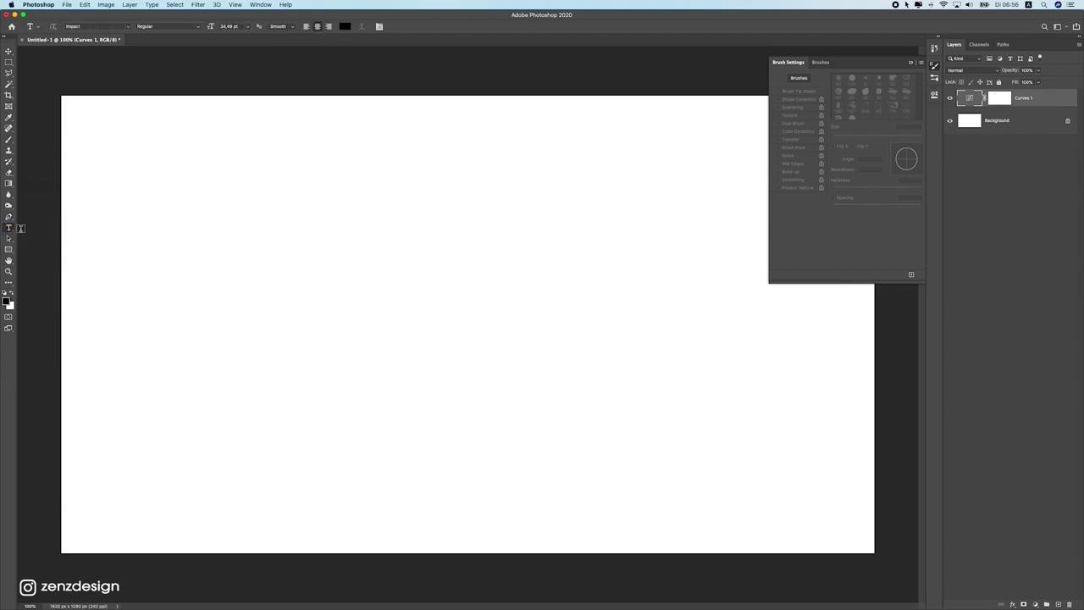
left_click(8, 238)
left_click(8, 249)
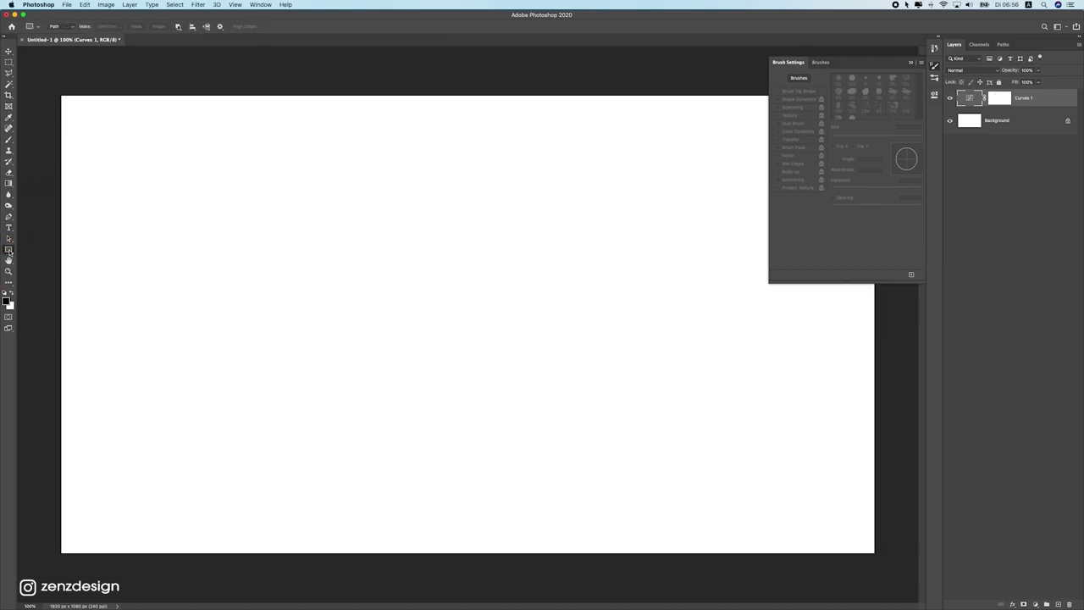
right_click(10, 252)
right_click(10, 251)
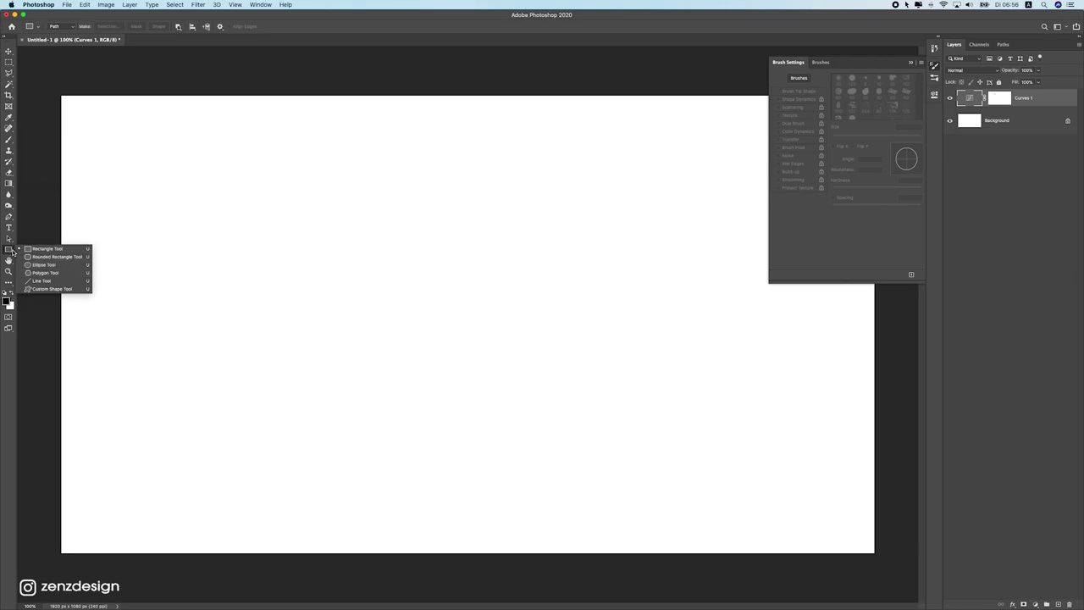
Step: Show the Hand tool and use the Zoom tool to enlarge and reduce the canvas view
left_click(9, 260)
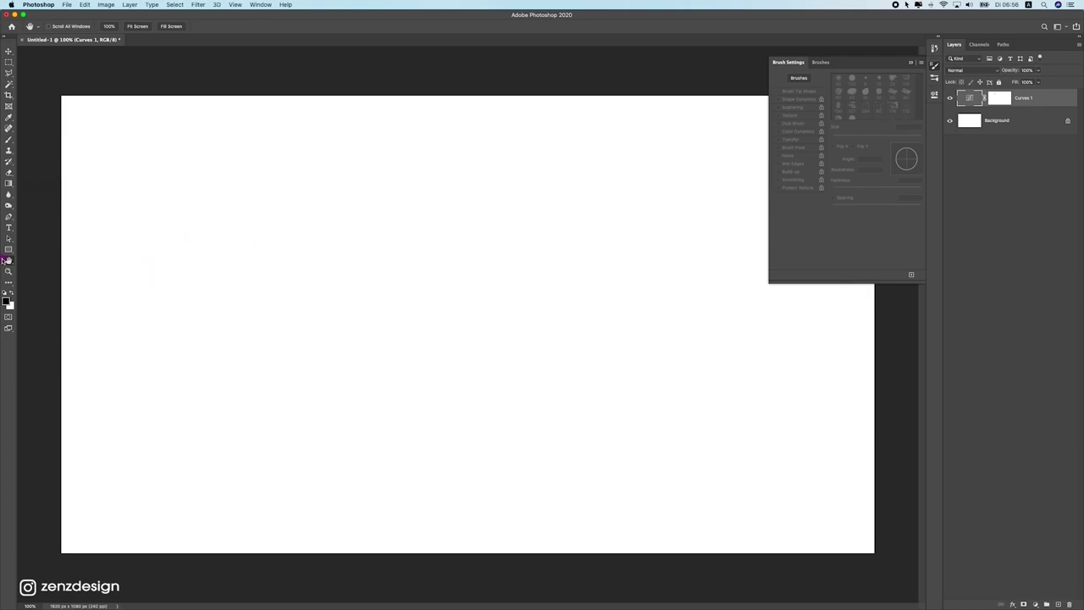
double_click(7, 260)
left_click(7, 270)
left_click_drag(339, 282, 275, 282)
left_click(274, 281)
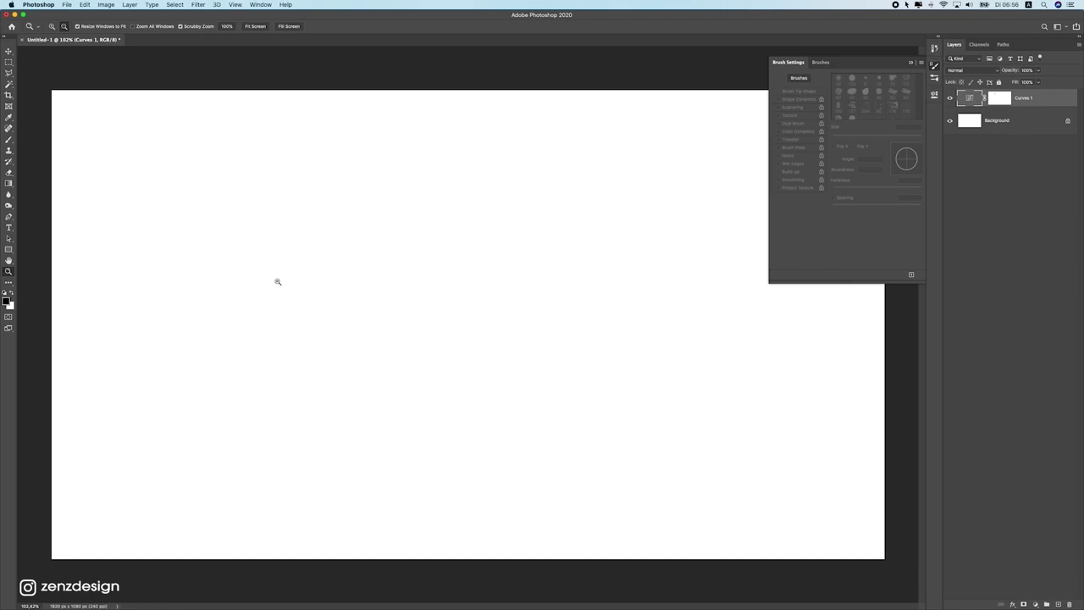
left_click(277, 281, "alt")
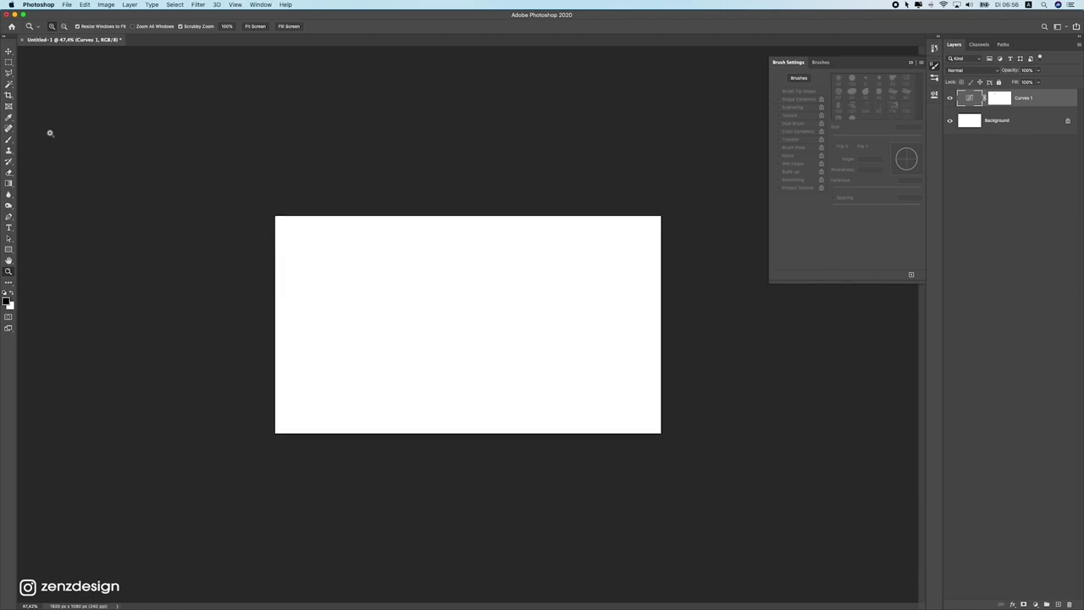
Step: Return to the Move tool and collapse the Brush Settings panel that covers the canvas
left_click(8, 52)
scroll(477, 361, "up", 3)
scroll(477, 361, "down", 1)
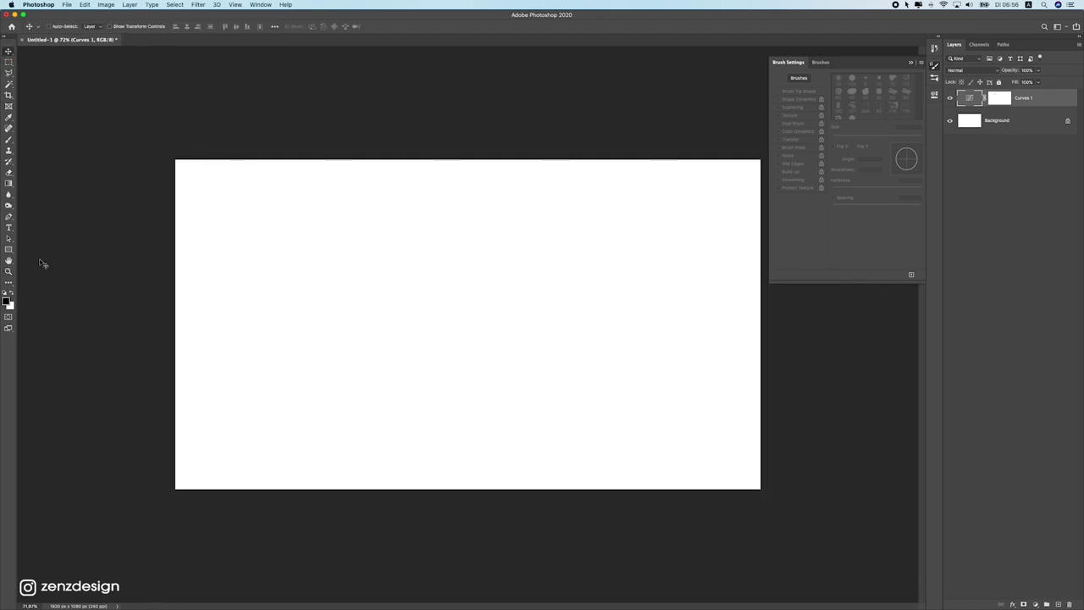
scroll(327, 290, "up", 1)
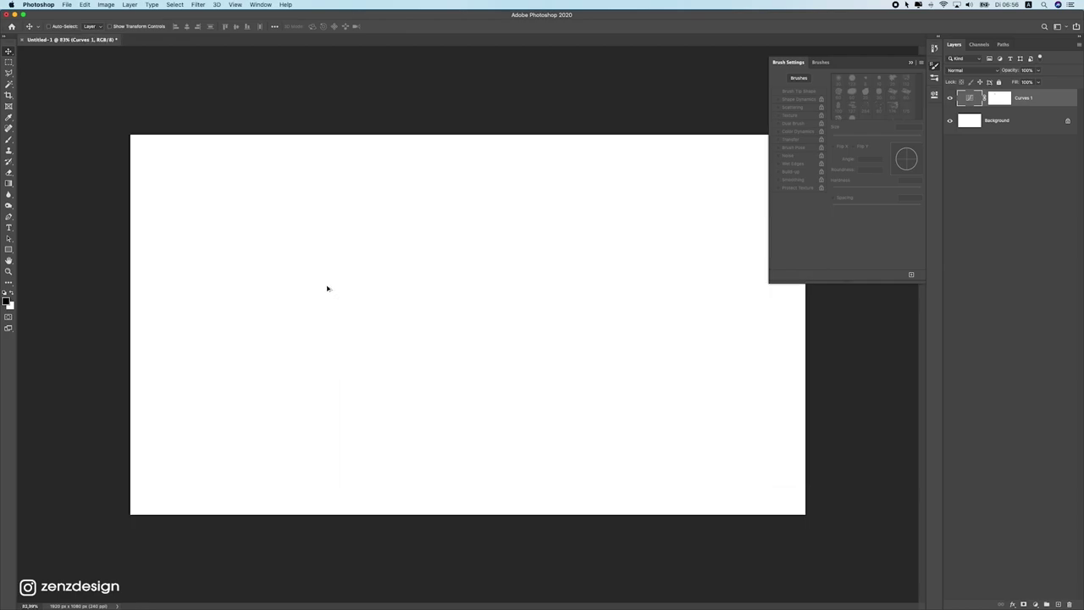
left_click(913, 65)
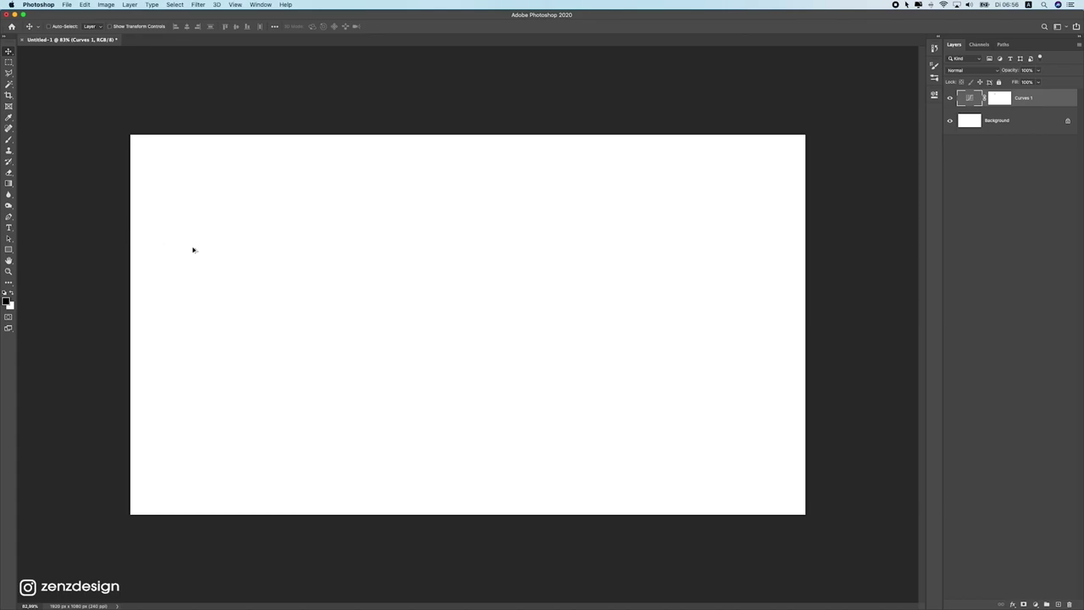
scroll(218, 172, "up", 1)
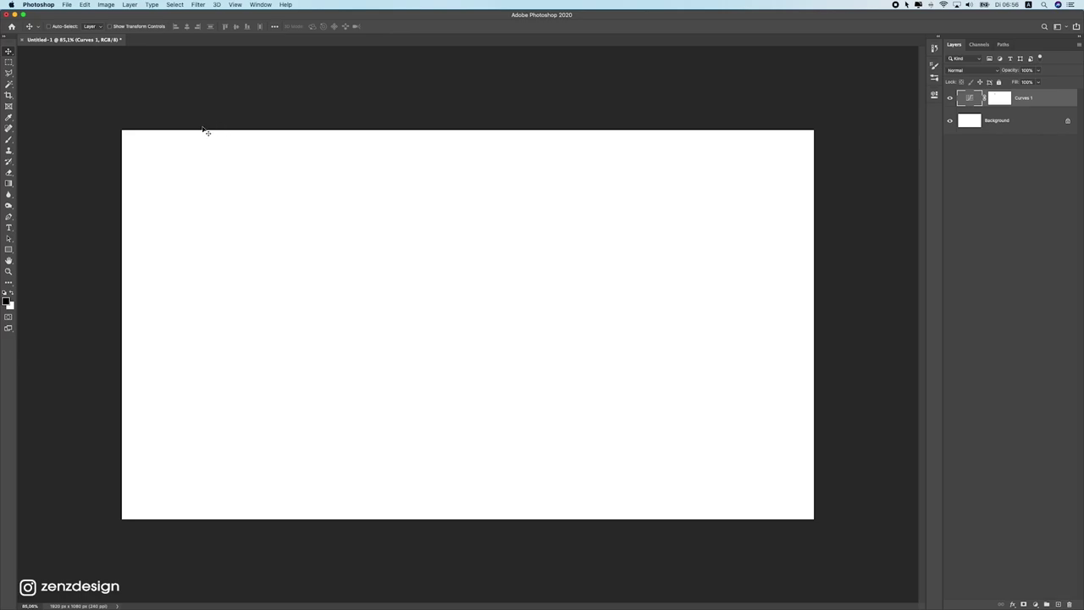
Step: Demonstrate the Zoom tool's zoom-out and zoom-in modes on the canvas and revisit the Hand tool
left_click(9, 271)
left_click(252, 237, "alt")
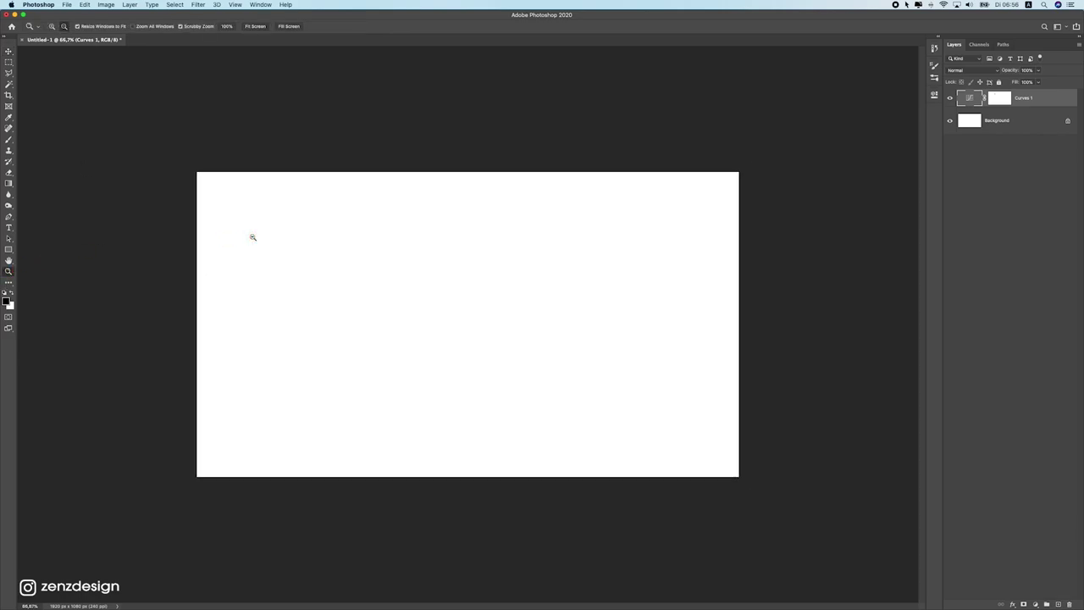
left_click(50, 27)
left_click(294, 262)
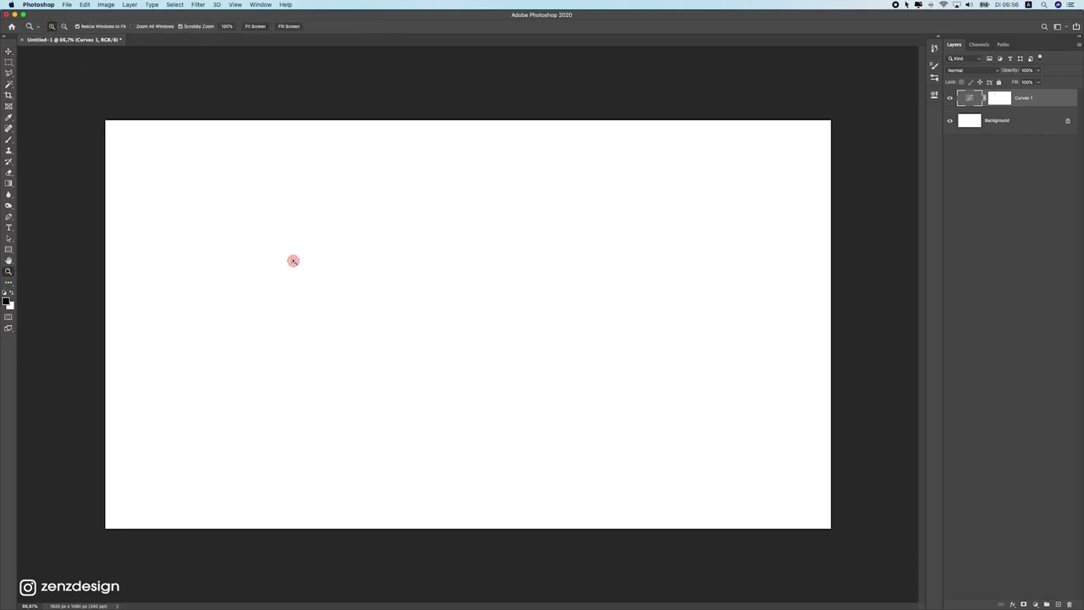
left_click(8, 261)
left_click(8, 271)
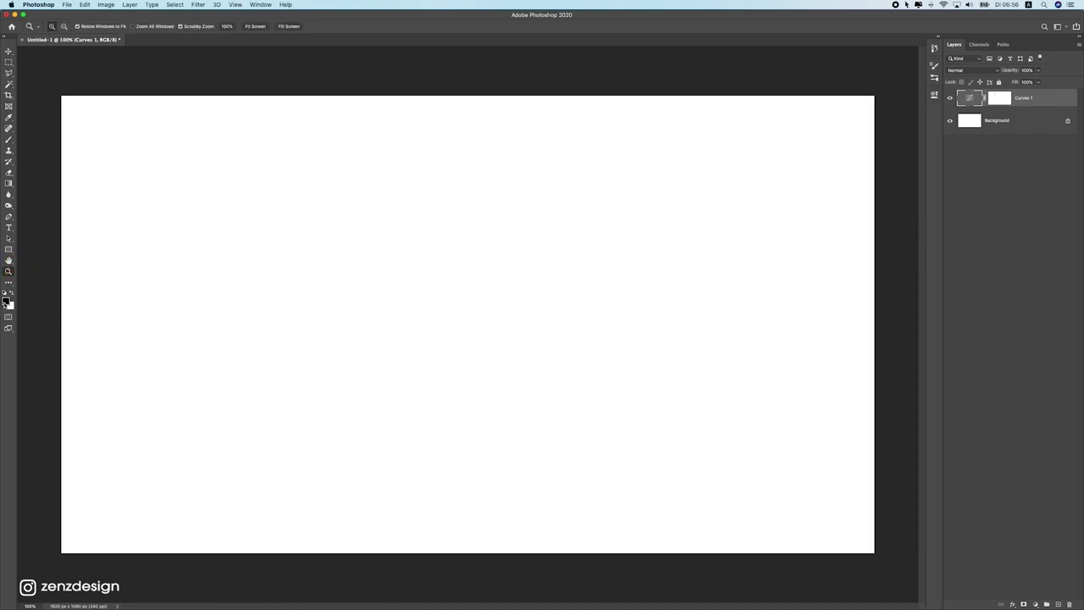
left_click(6, 301)
left_click_drag(772, 259, 677, 266)
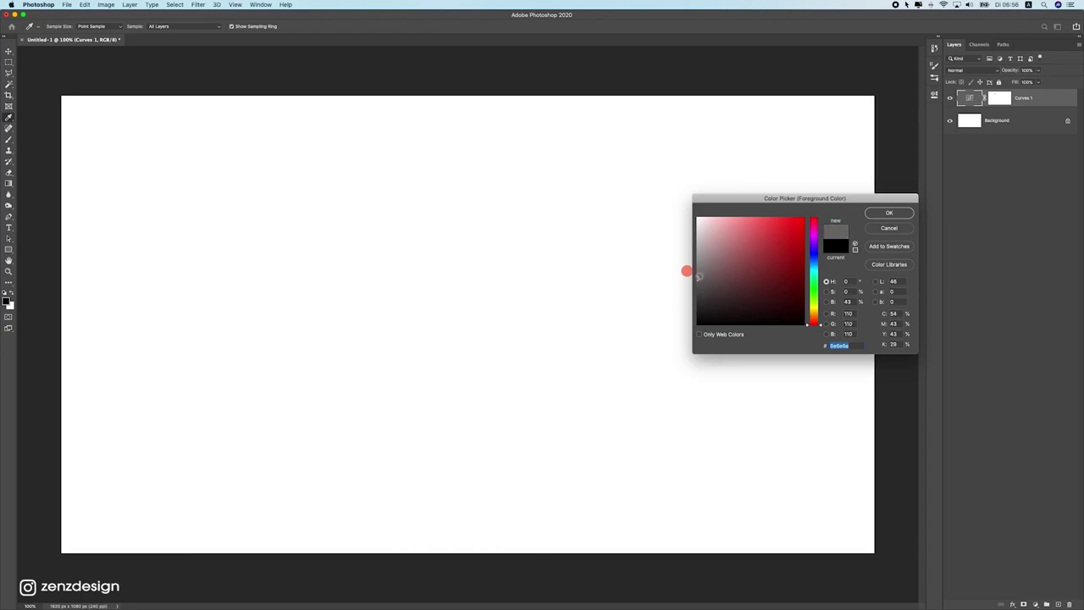
key("Escape")
Step: Set the foreground colour to green #378342
left_click(6, 302)
left_click(785, 251)
left_click(818, 290)
left_click(890, 212)
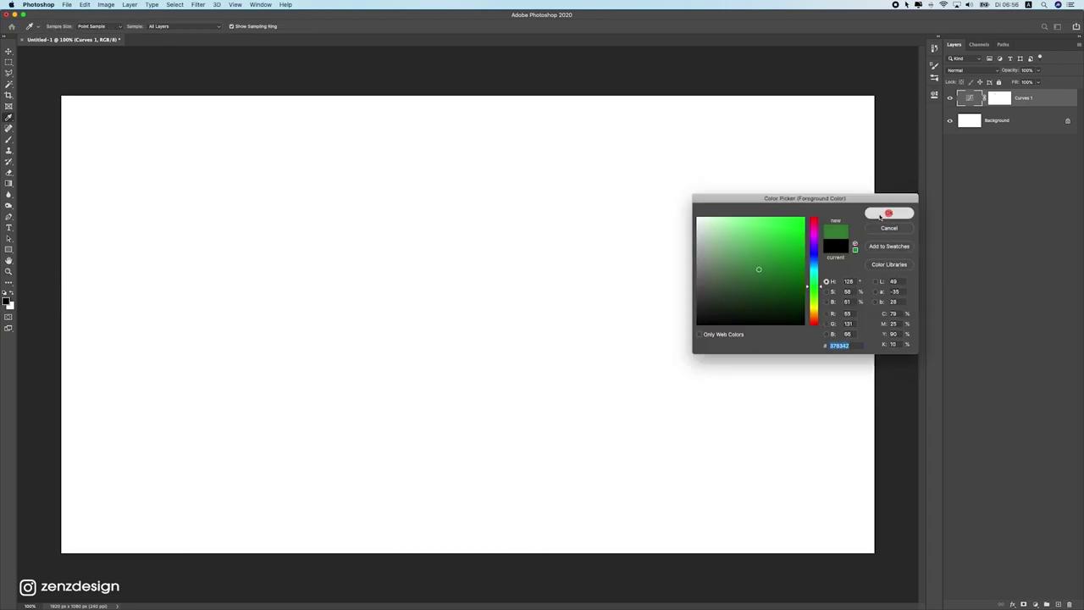
Step: Set the background colour to muted red #895959 and return to the Move tool
left_click(7, 302)
left_click(734, 249)
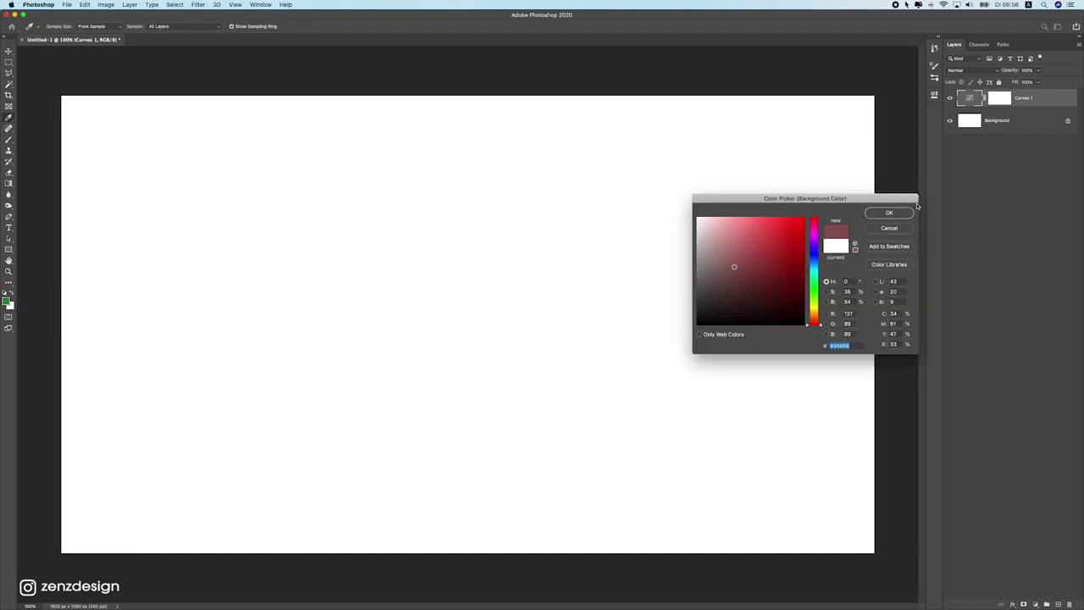
left_click(893, 213)
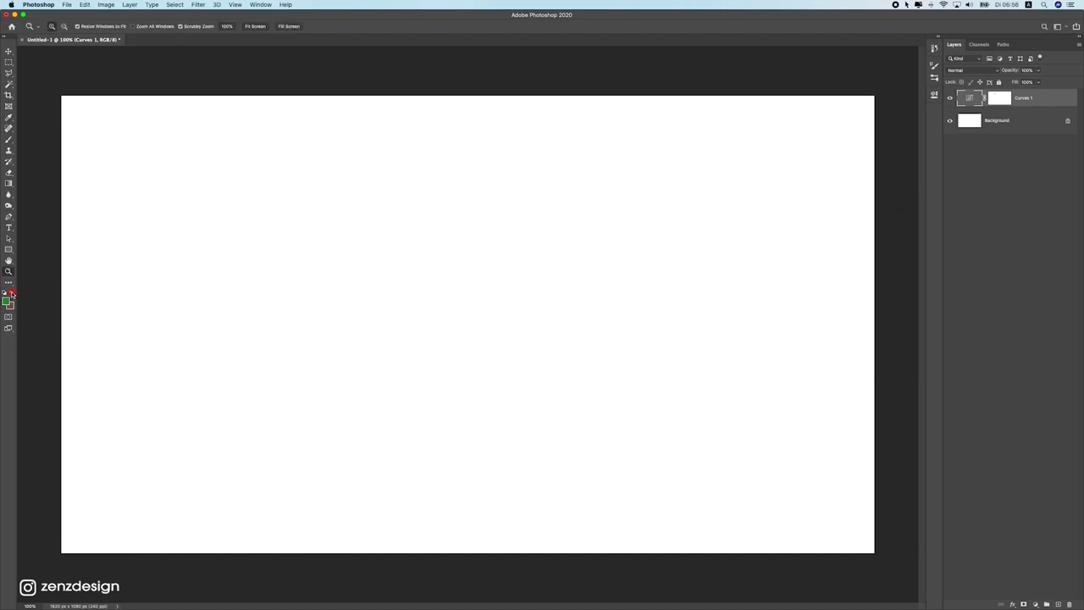
left_click(10, 52)
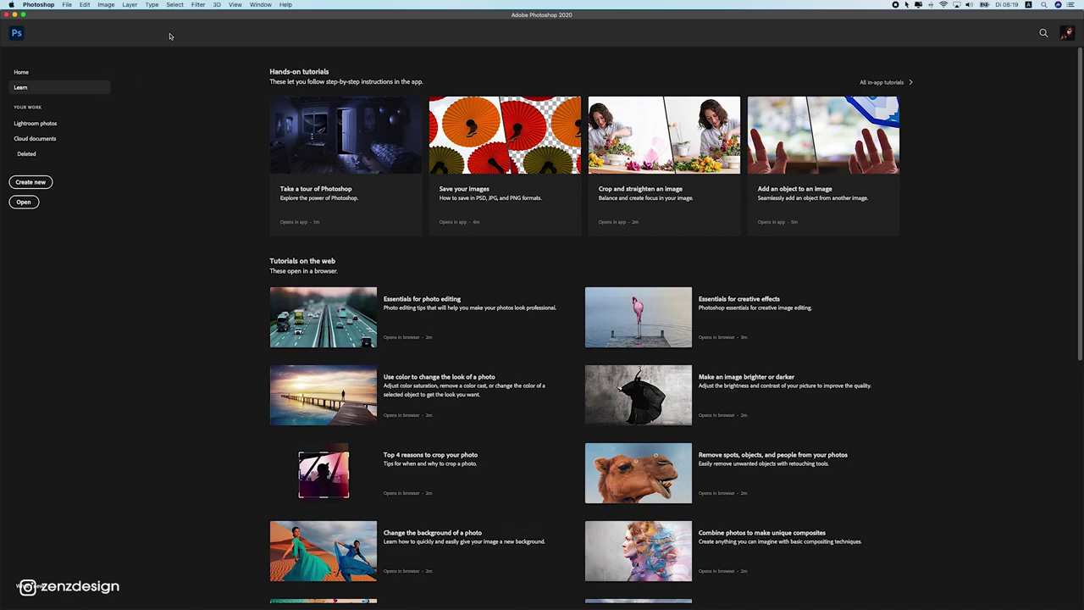
Step: Open the photo chameleon-1874114.jpg as a new document
left_click(68, 5)
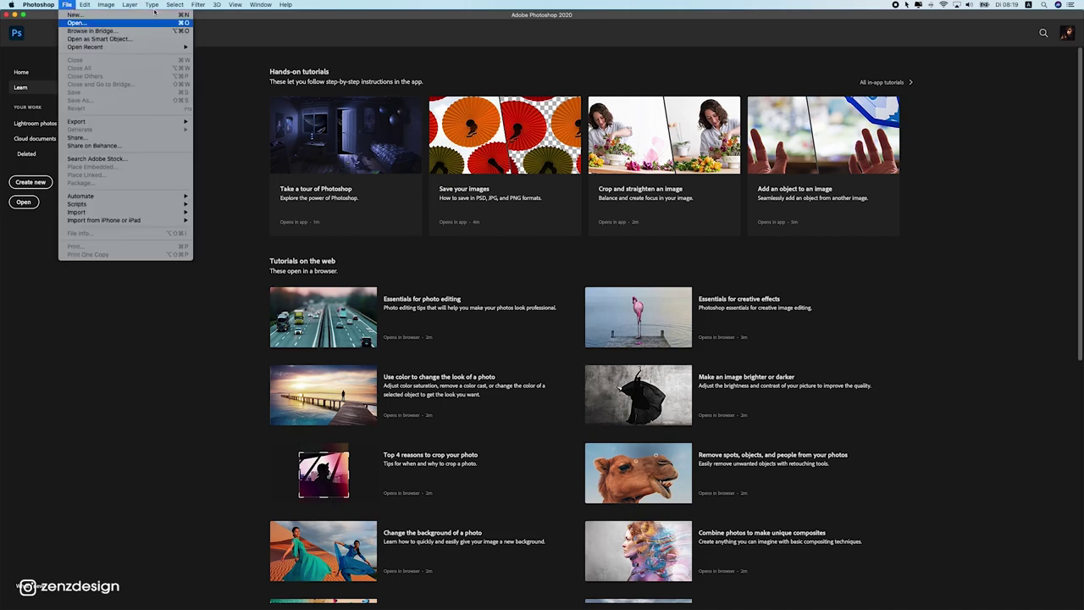
left_click_drag(1083, 246, 426, 284)
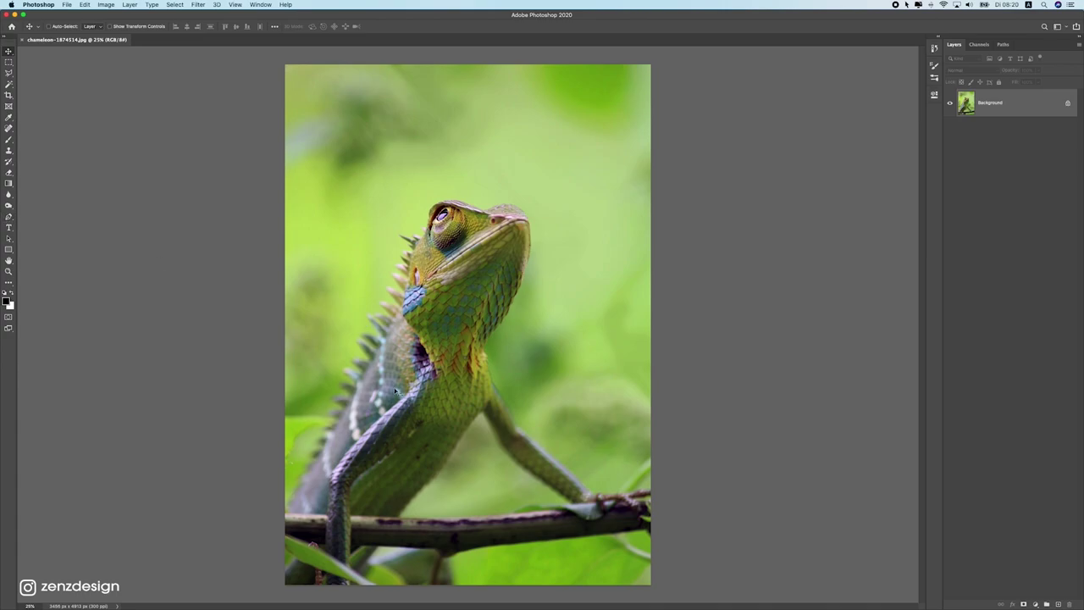
Step: Activate the Pen tool in Path mode and review its variants and path operation options
left_click(11, 217)
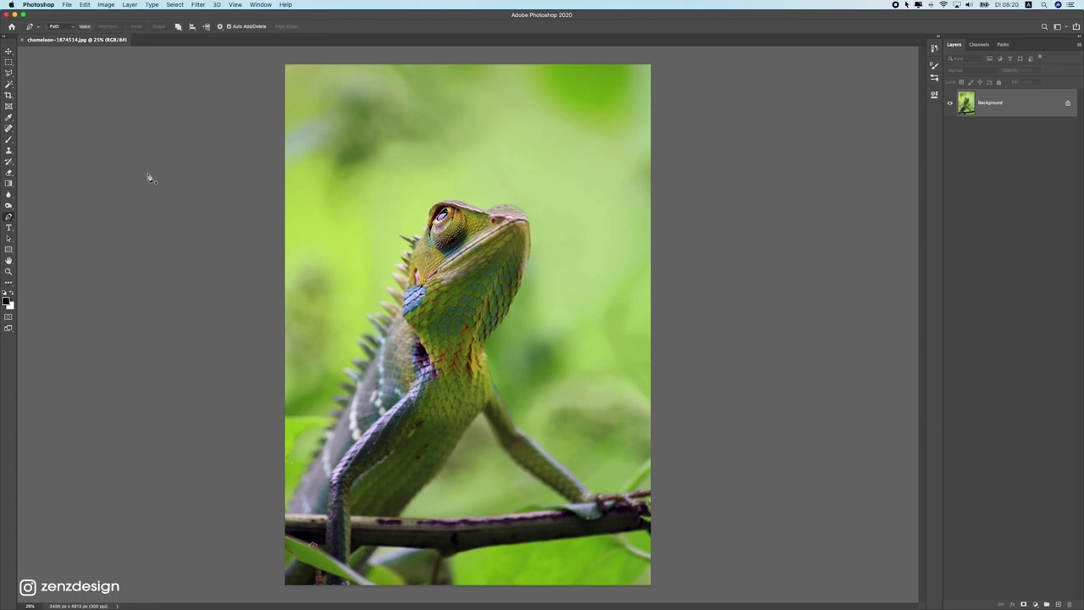
left_click(8, 219)
left_click(36, 218)
left_click(72, 28)
left_click(67, 27)
left_click(180, 26)
left_click(207, 39)
Step: Start a pen path at the image's right edge and trace the upper edge of the foot gripping the branch
scroll(642, 550, "up", 8)
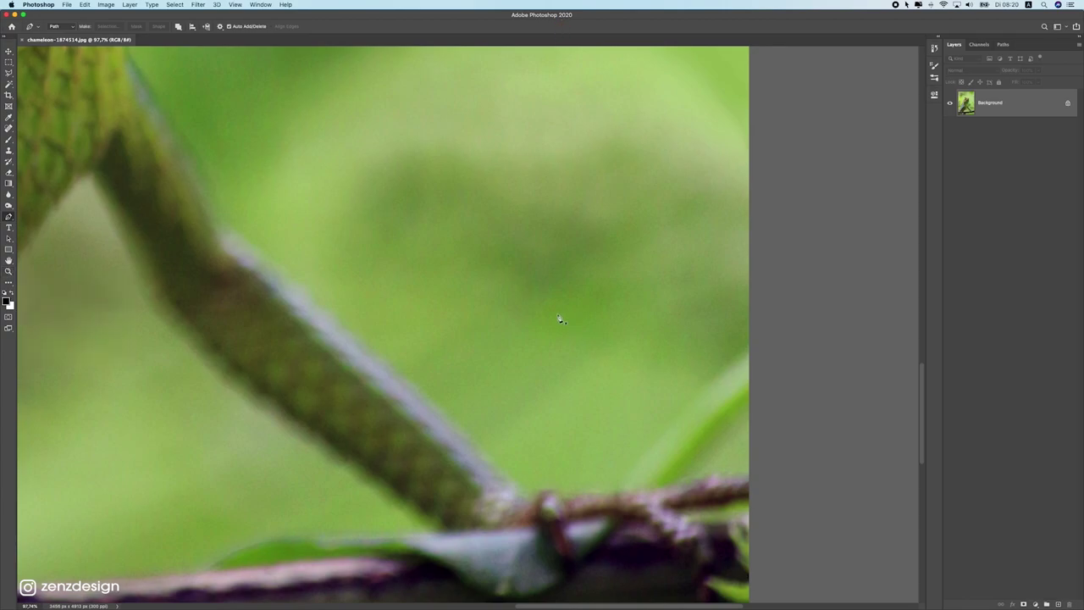
left_click_drag(287, 262, 529, 110)
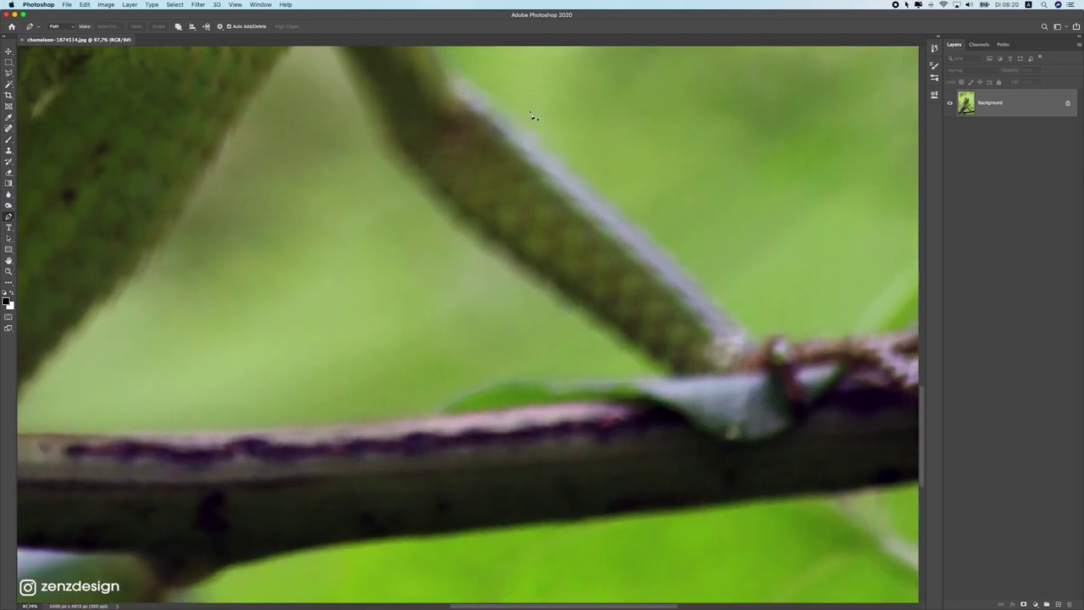
left_click_drag(675, 149, 533, 170)
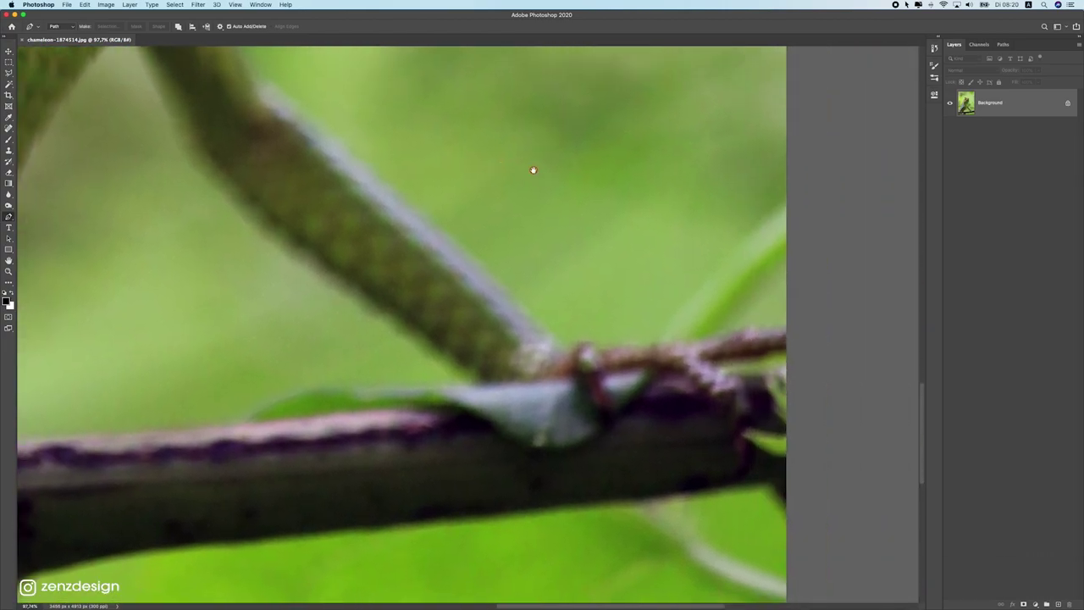
left_click_drag(628, 219, 396, 220)
scroll(449, 208, "up", 2)
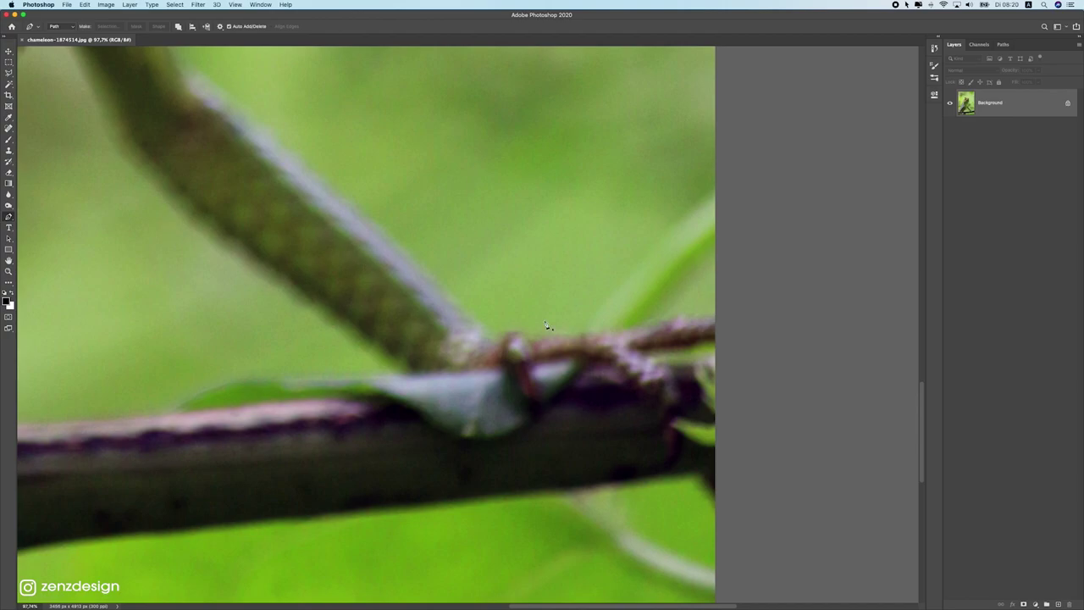
scroll(718, 335, "up", 2)
scroll(733, 376, "down", 1)
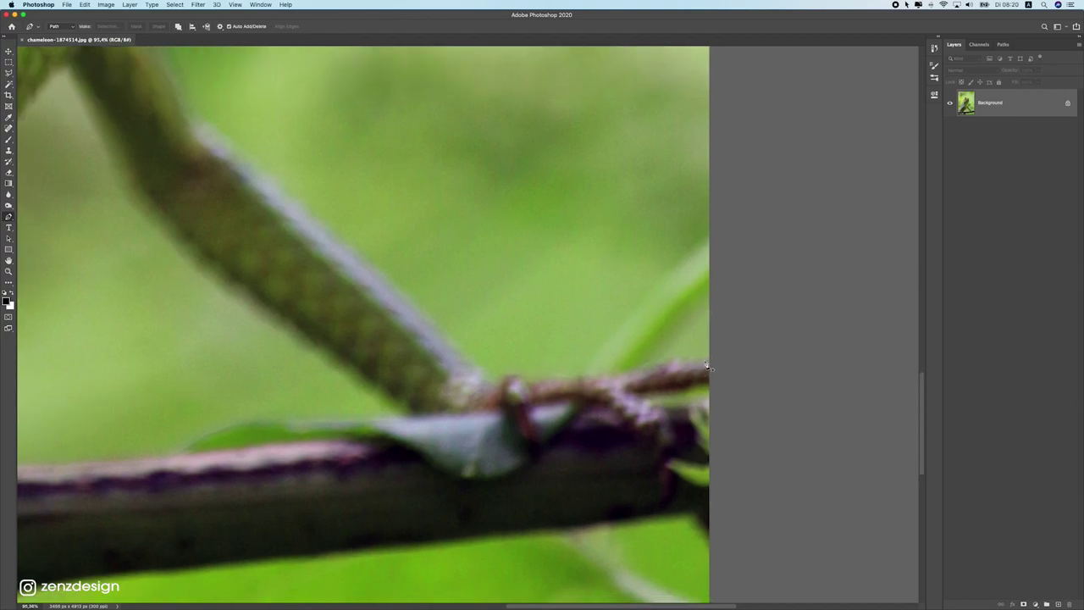
left_click(715, 361)
left_click(687, 361)
left_click_drag(687, 361, 527, 456)
left_click(650, 372)
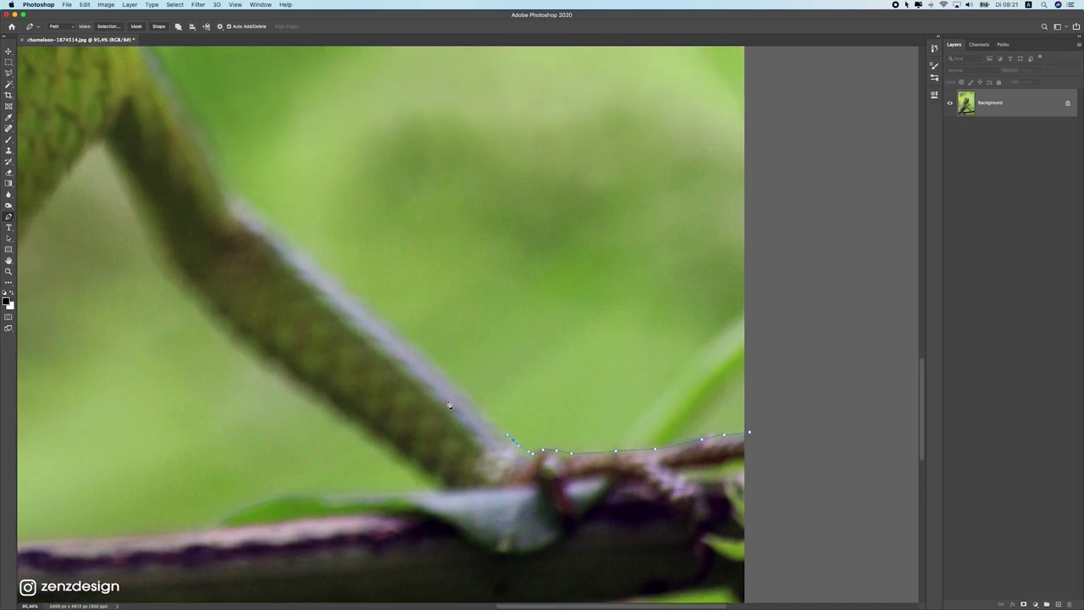
Step: Continue the path up the outer edge of the chameleon's right-hand foreleg to the base of the neck
left_click_drag(450, 377, 416, 353)
scroll(416, 353, "up", 3)
scroll(416, 354, "left", 2)
left_click_drag(468, 438, 427, 391)
mouse_move(385, 353)
left_mouse_down()
mouse_move(537, 471)
mouse_move(465, 416)
mouse_move(407, 307)
mouse_move(551, 500)
mouse_move(518, 455)
mouse_move(504, 376)
left_mouse_up()
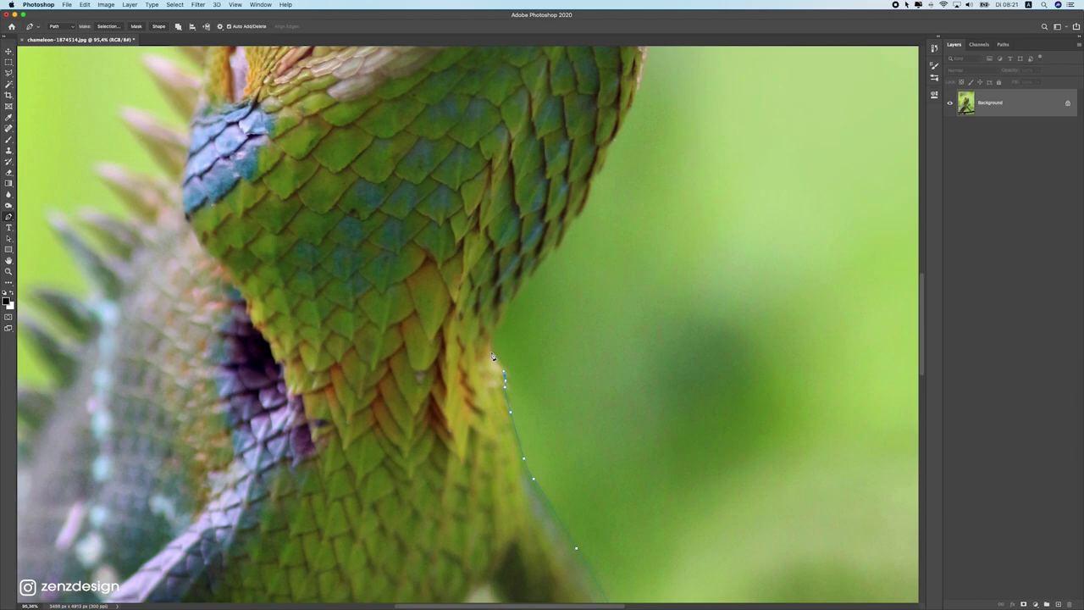
Step: Trace the path around the notch between the chameleon's neck and throat, redoing misplaced anchor points
scroll(493, 356, "up", 5)
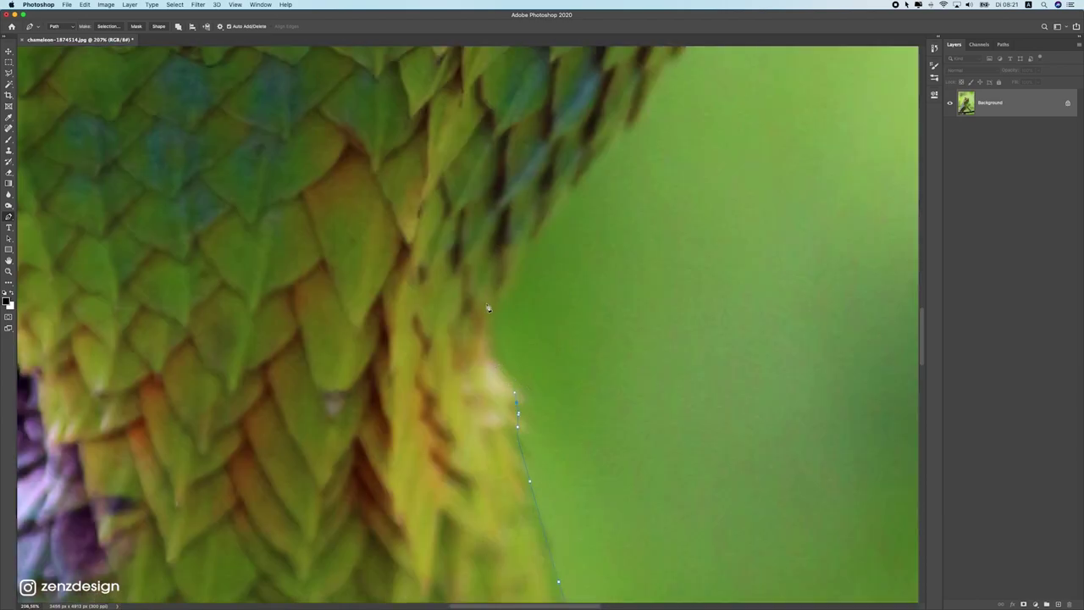
left_click(517, 382)
left_click_drag(504, 289, 513, 287)
key("super+z")
key("super+z")
left_click_drag(499, 363, 478, 349)
left_click_drag(469, 338, 491, 356)
left_click_drag(505, 283, 526, 243)
Step: Continue the path up the scaly edge of the throat with closely spaced anchor points
scroll(526, 244, "up", 3)
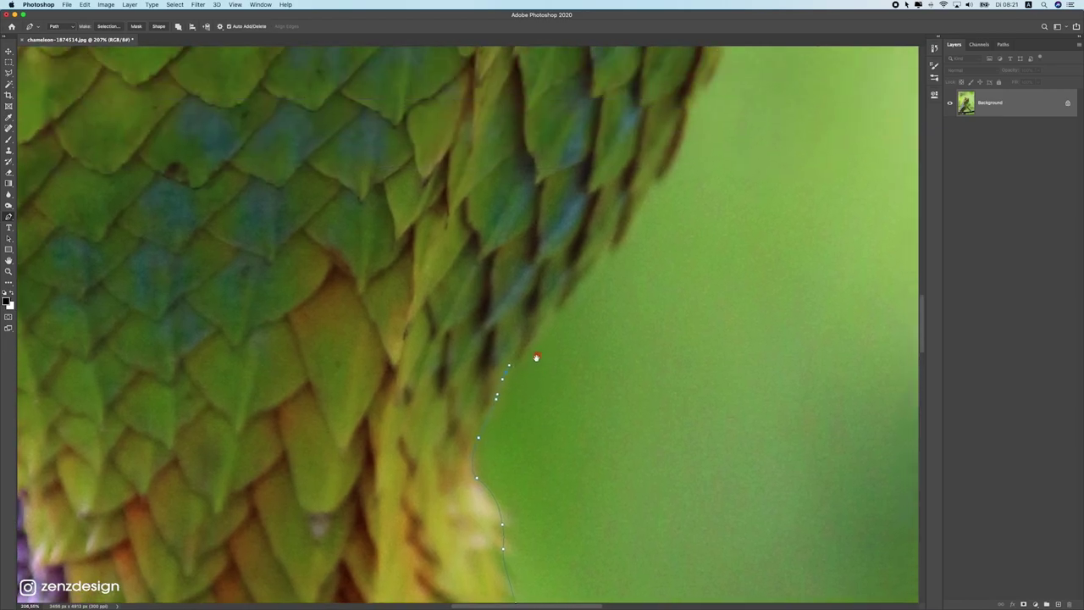
left_click_drag(533, 351, 521, 497)
key("super+z")
left_click(527, 480)
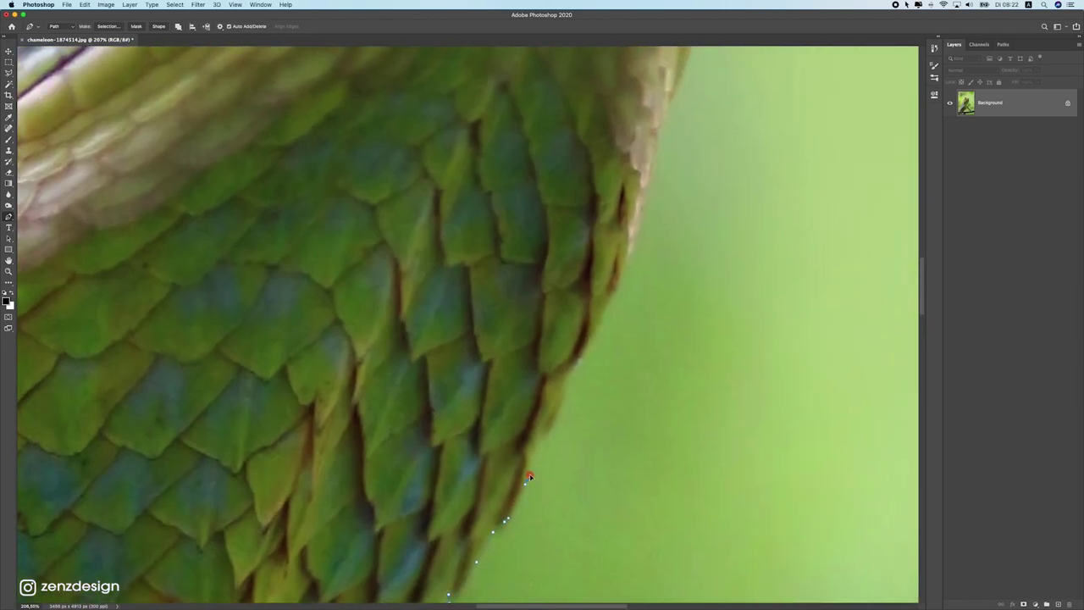
left_click(530, 461)
left_click(534, 445)
left_click(555, 418)
left_click(562, 407)
left_click(566, 386)
left_click_drag(575, 371, 601, 321)
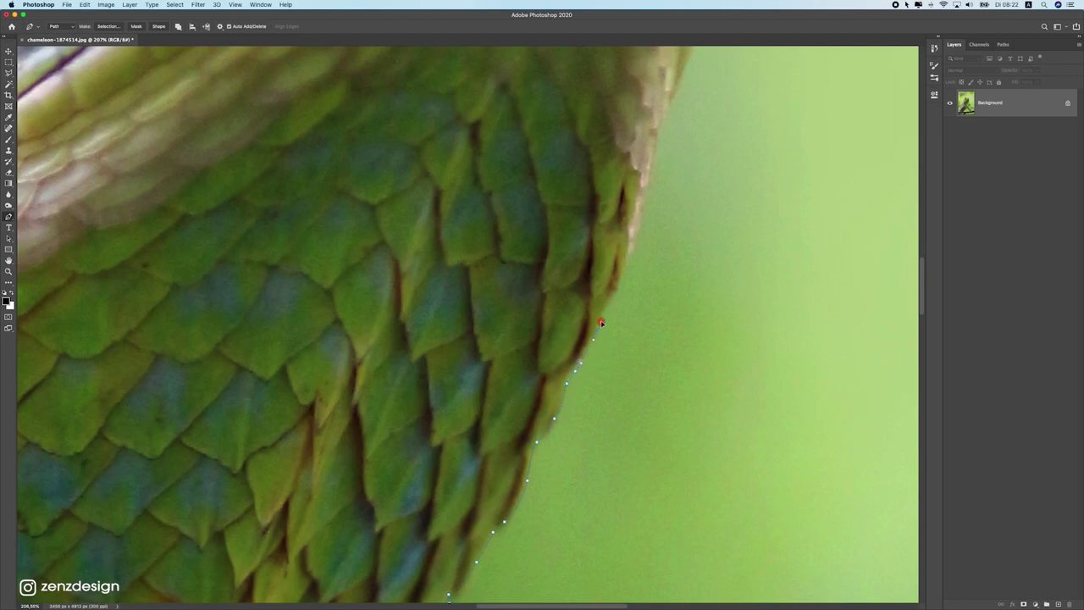
left_click(610, 308)
Step: Run the path outside the image below its bottom edge and close it at the starting point by the branch
scroll(635, 288, "up", 2)
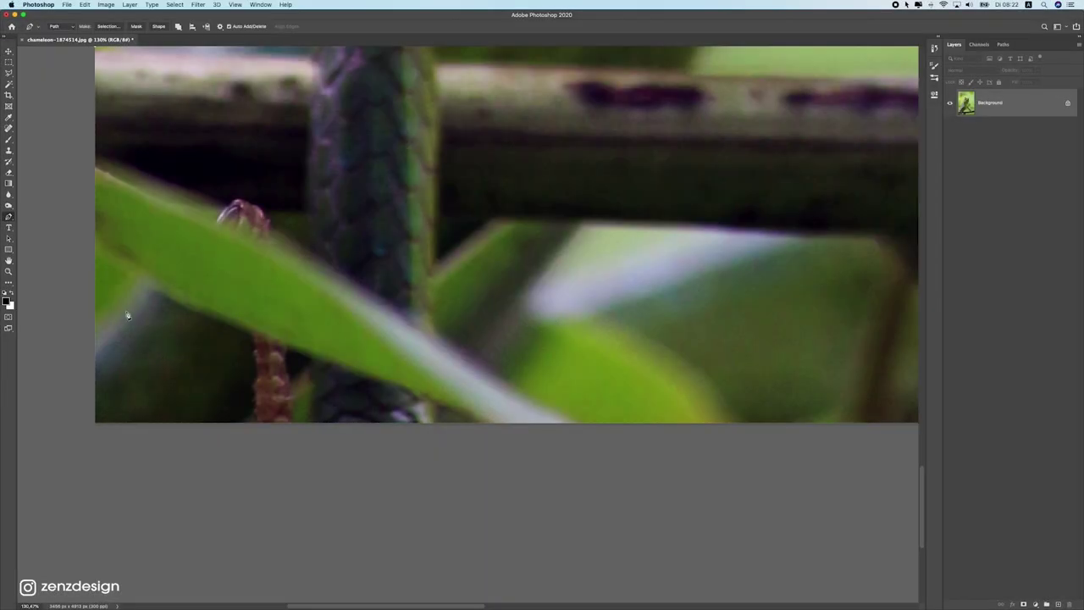
scroll(110, 280, "up", 1)
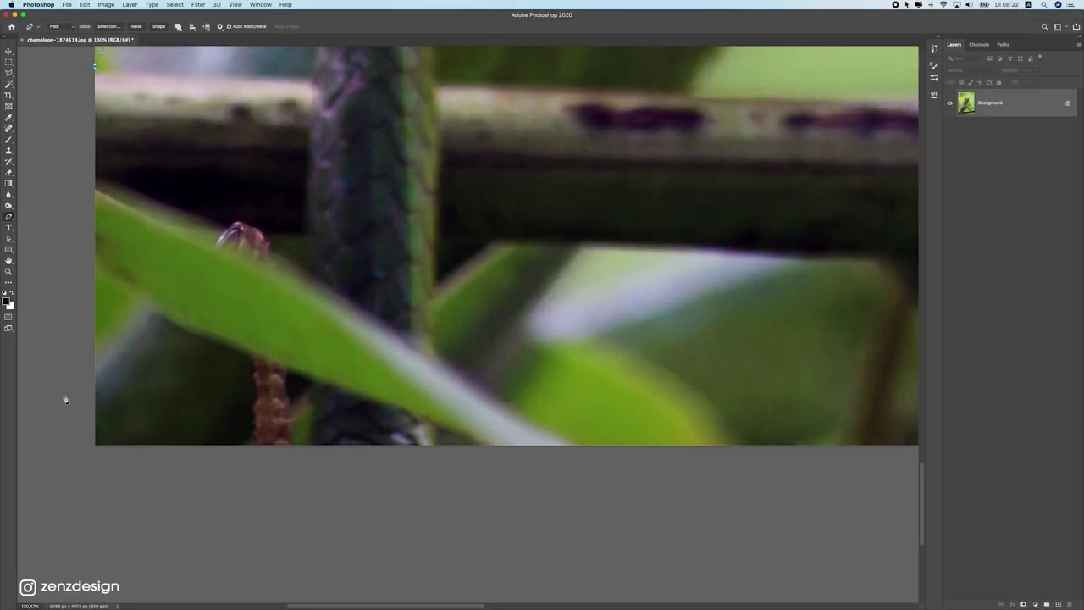
left_click_drag(796, 484, 416, 412)
left_click_drag(704, 457, 341, 399)
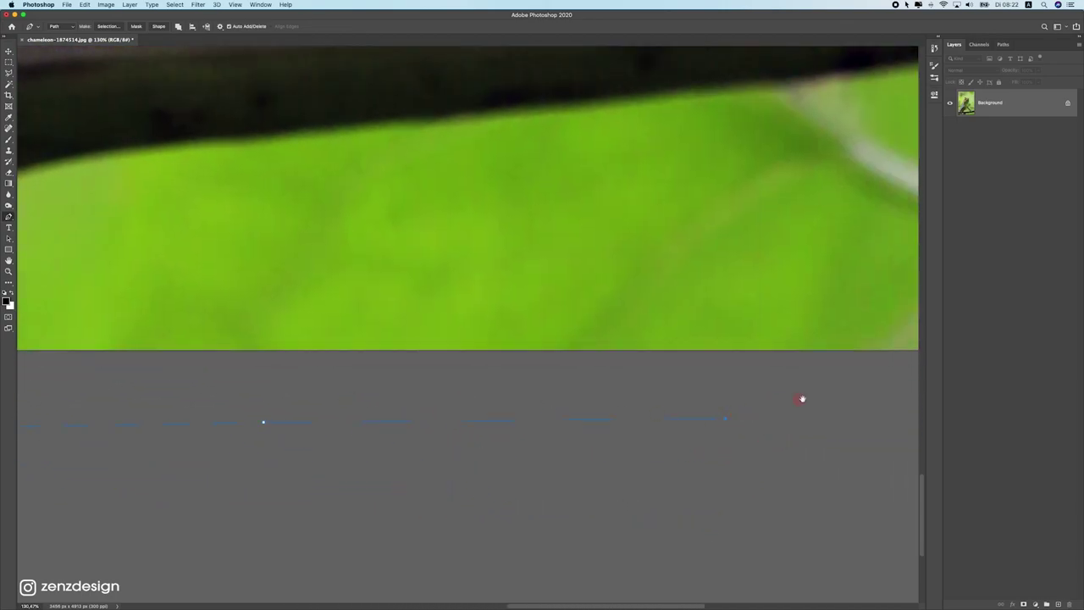
left_click_drag(801, 403, 438, 404)
scroll(548, 266, "up", 6)
scroll(551, 230, "up", 10)
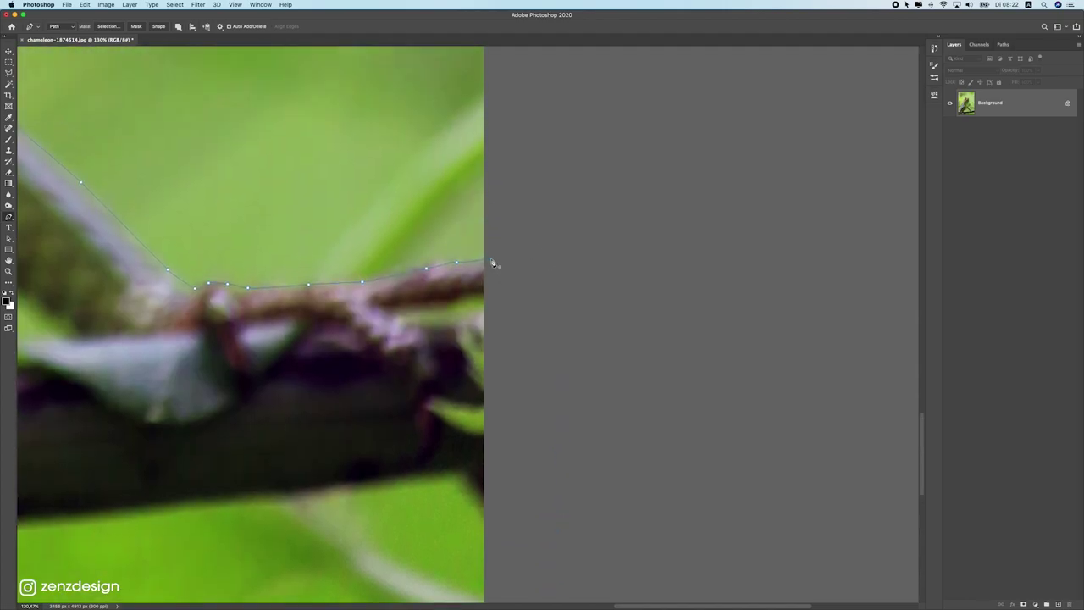
Step: Convert the closed path into a new anti-aliased selection without feathering and apply it as a mask on the chameleon layer
right_click(435, 280)
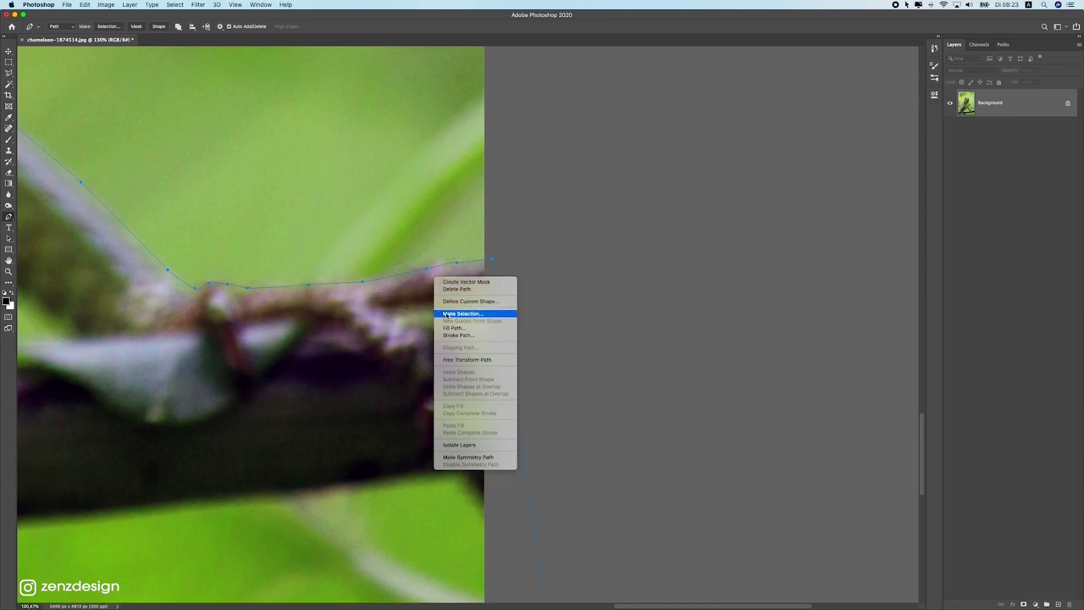
left_click(446, 315)
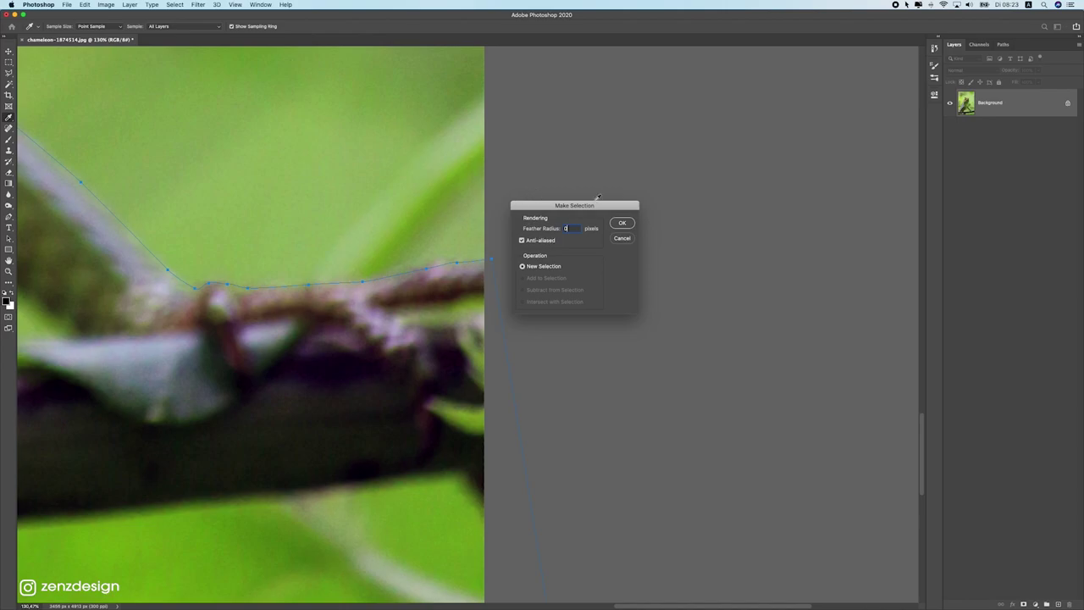
left_click(551, 227)
left_click_drag(532, 228, 571, 228)
left_click(625, 224)
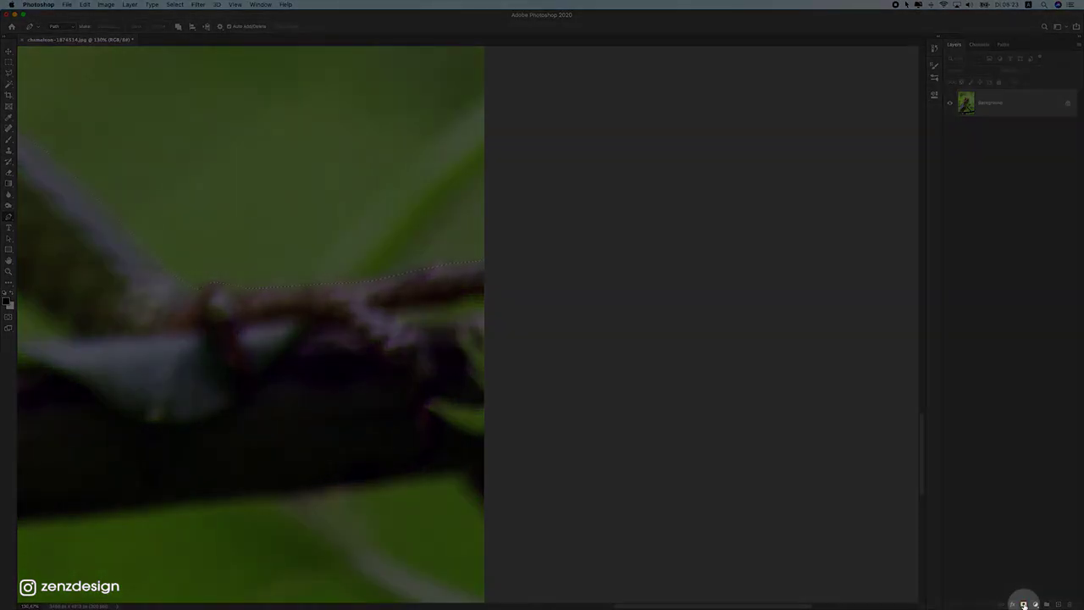
left_click(1023, 604)
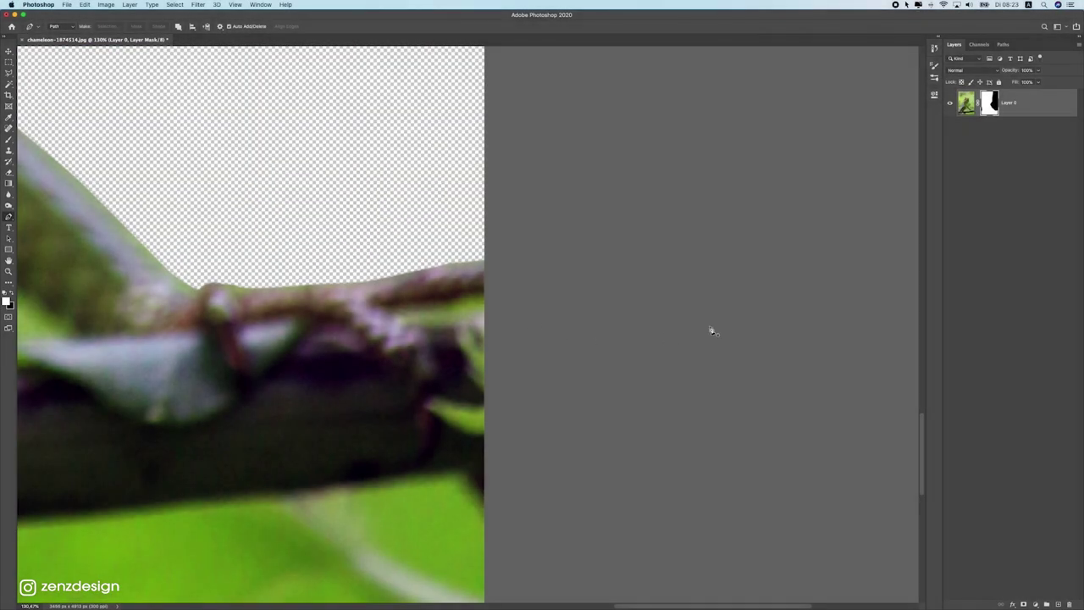
Step: Trace a path along the branch's lower edge with the Pen tool, from the image's right border to the hanging stem
left_click_drag(239, 307, 627, 288)
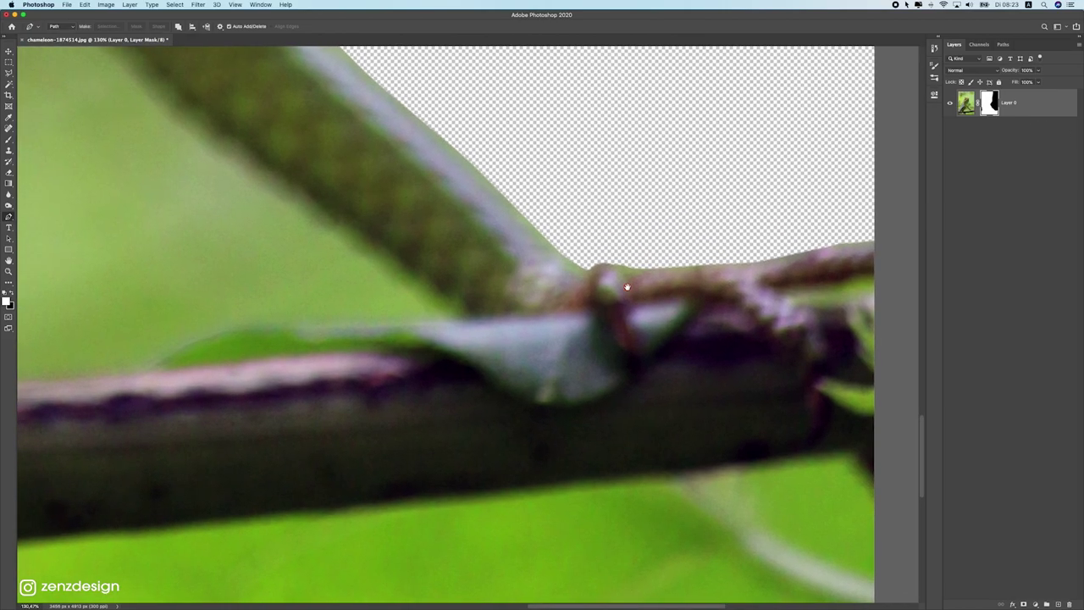
left_click_drag(500, 239, 596, 167)
left_click_drag(746, 470, 573, 277)
scroll(683, 325, "down", 5)
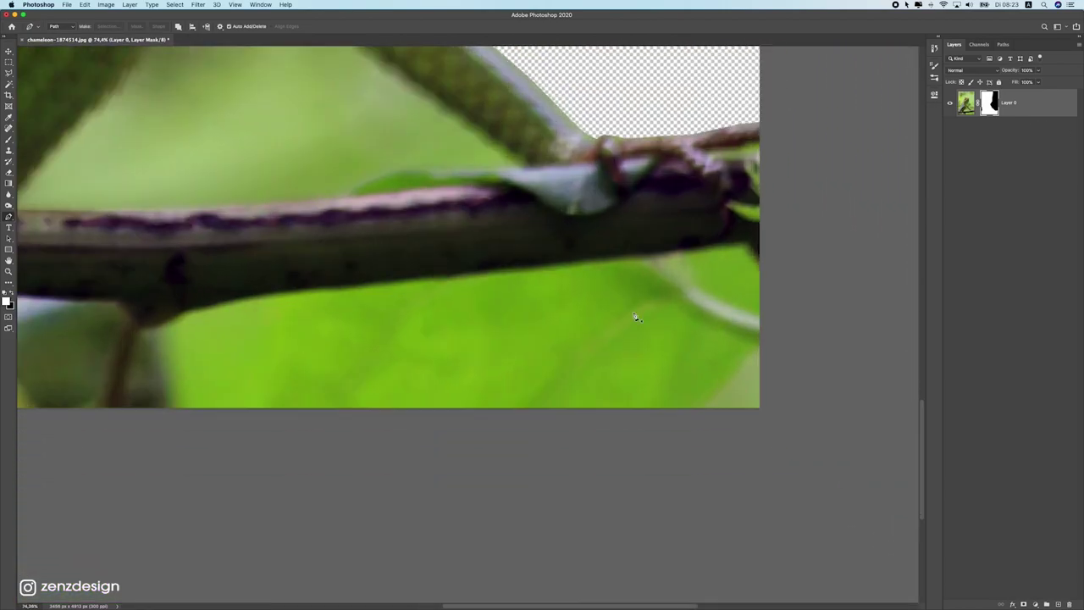
left_click(764, 267)
left_click(745, 245)
left_click(729, 245)
left_click_drag(619, 260, 599, 259)
left_click_drag(516, 263, 482, 266)
left_click_drag(386, 280, 242, 295)
left_click_drag(209, 303, 193, 306)
left_click(173, 316)
left_click(158, 323)
left_click(143, 327)
Step: Run the path around the outside of the image below its bottom edge and close it at its starting point
left_click(176, 432)
left_click(257, 454)
left_click(541, 485)
left_click(689, 480)
left_click(794, 434)
left_click(811, 422)
left_click(824, 413)
left_click_drag(835, 229, 685, 222)
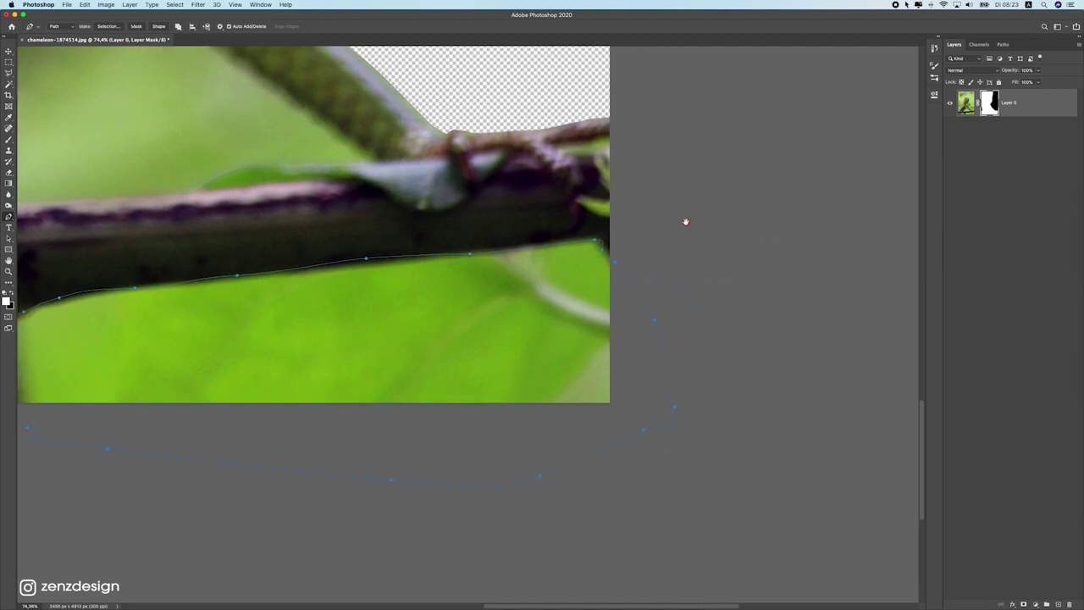
Step: Switch between the layer's image and mask thumbnails, finishing with the layer mask selected for editing
left_click(989, 102)
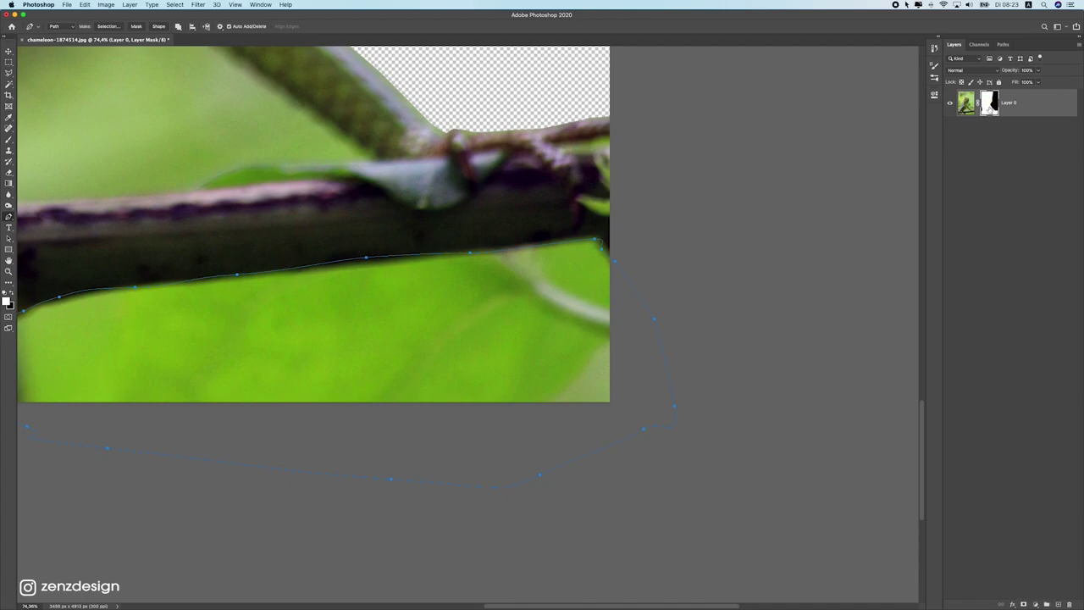
left_click(967, 102)
left_click(988, 101)
left_click(968, 102)
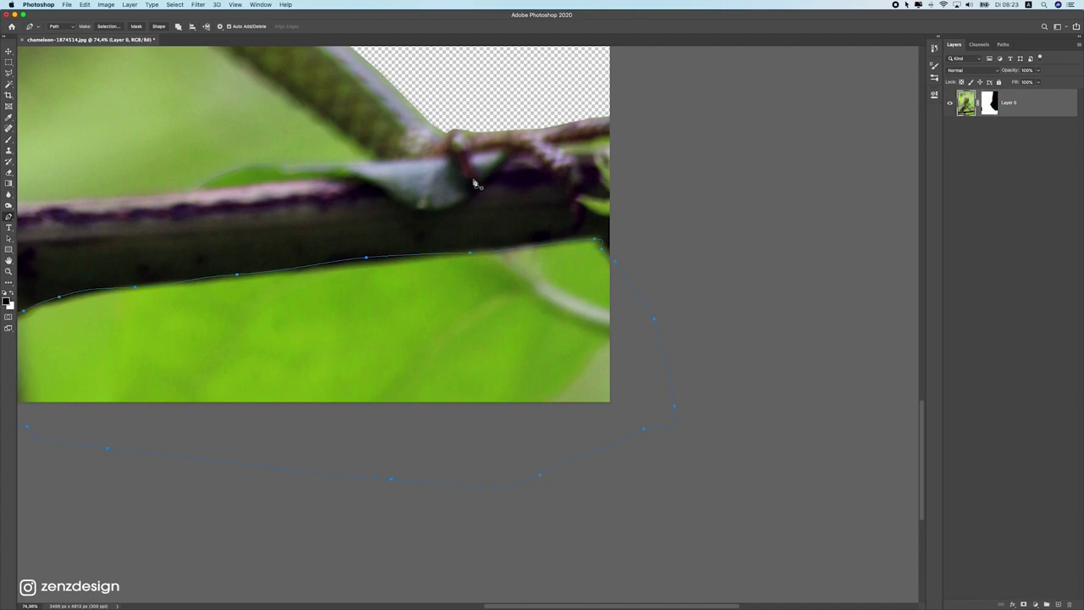
left_click(988, 106)
Step: Turn the path into a selection, clear it on the layer mask to hide the background below the branch, and deselect
right_click(599, 250)
left_click(631, 298)
left_click(617, 224)
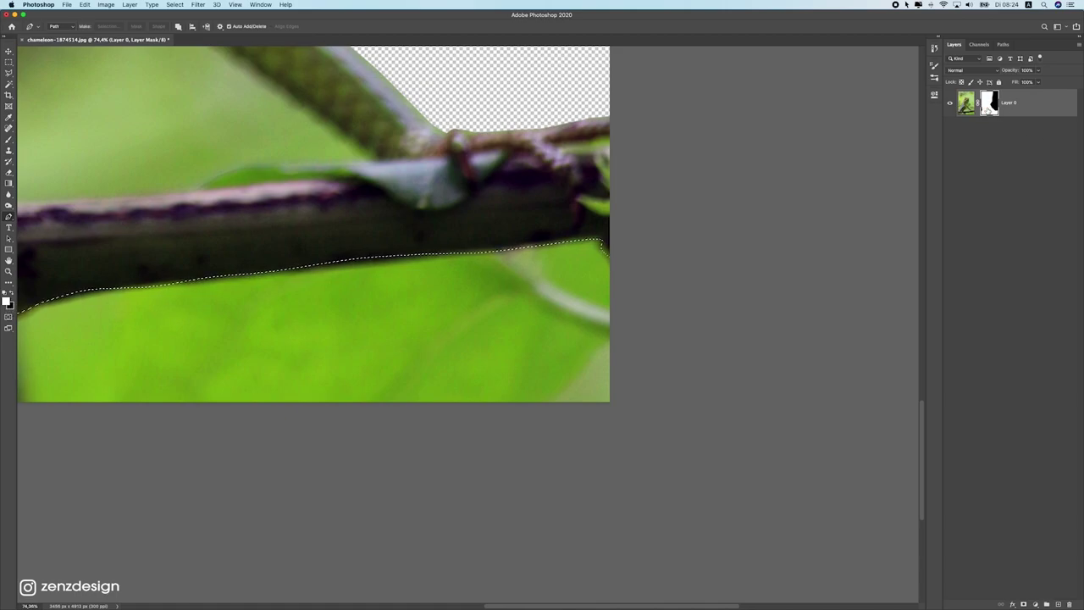
key("BackSpace")
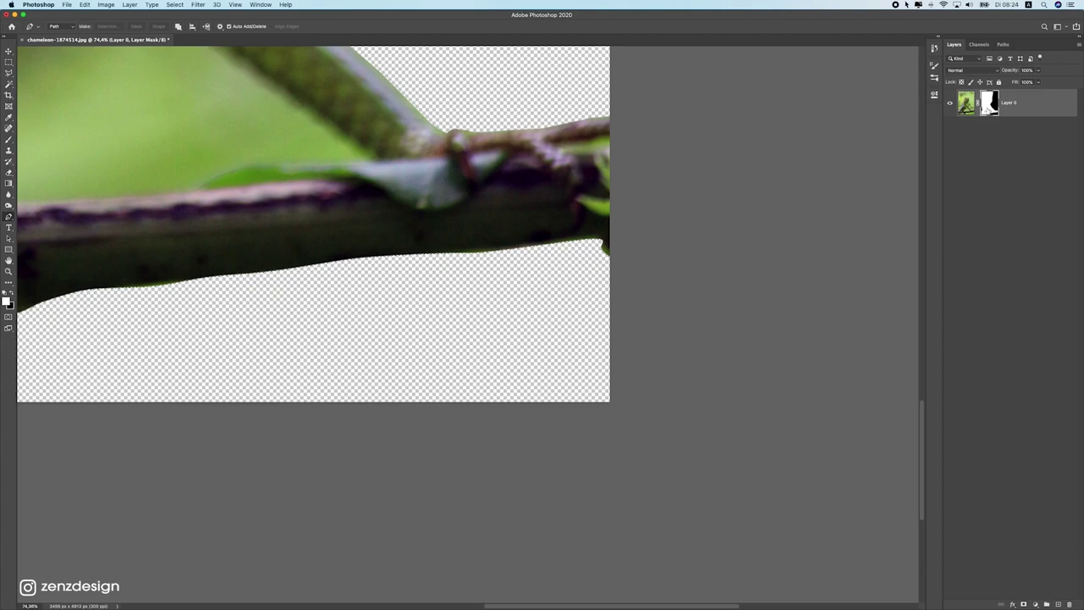
right_click(519, 205)
left_click(352, 188)
left_click(9, 62)
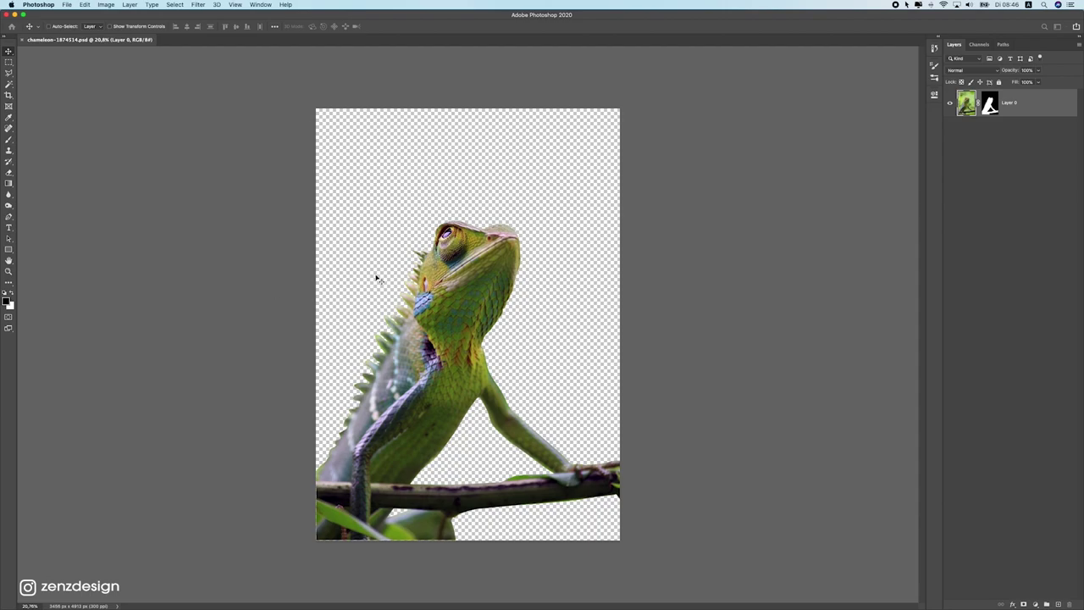
Step: Create a new document 2160 px wide and 2700 px high at 72 pixels/inch
left_click(67, 6)
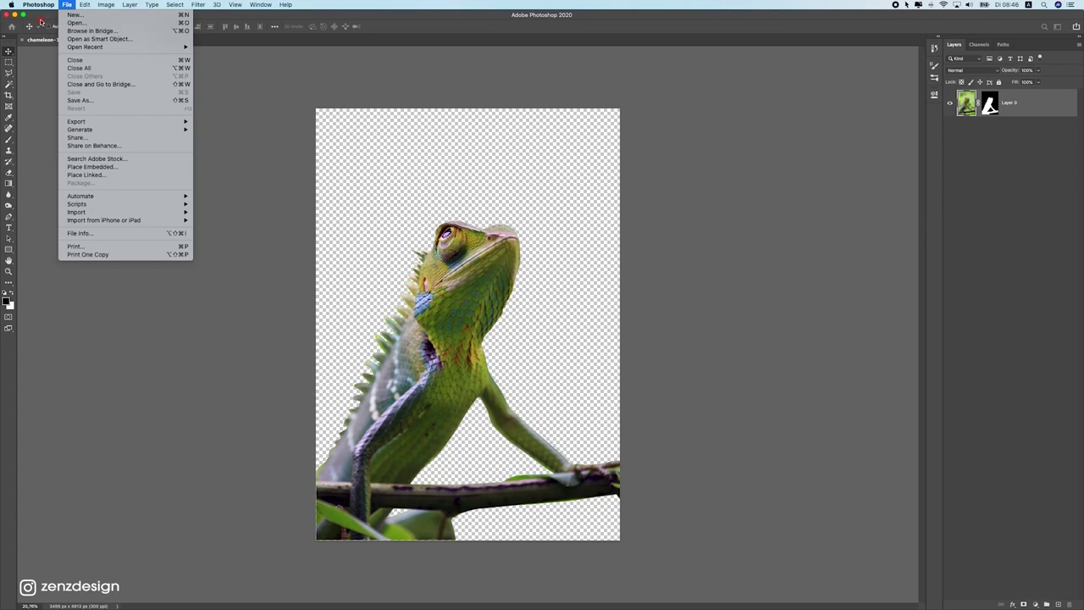
left_click(40, 22)
key("super+n")
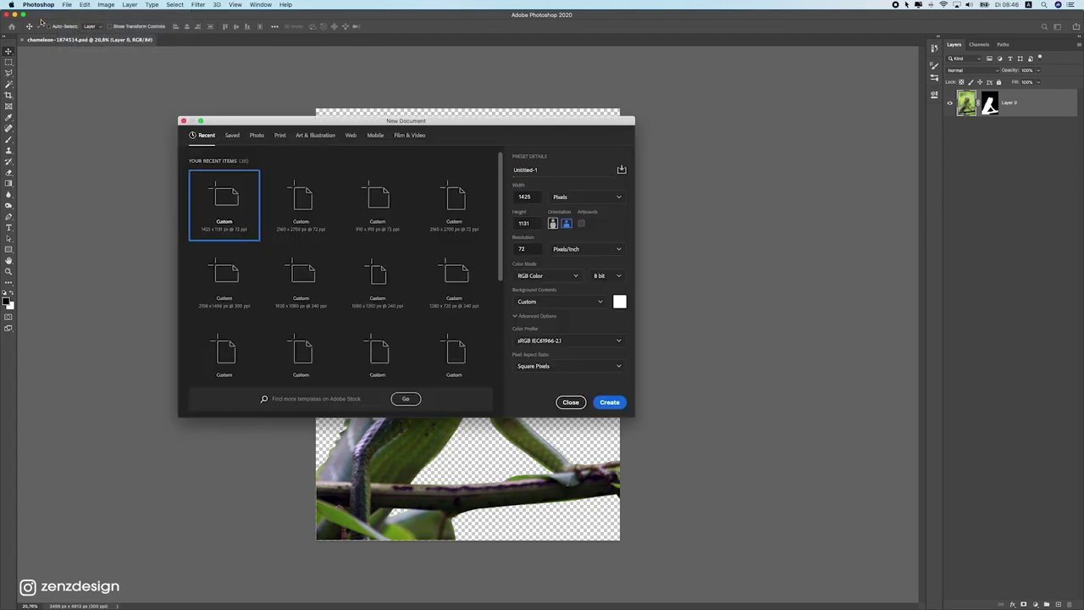
double_click(535, 198)
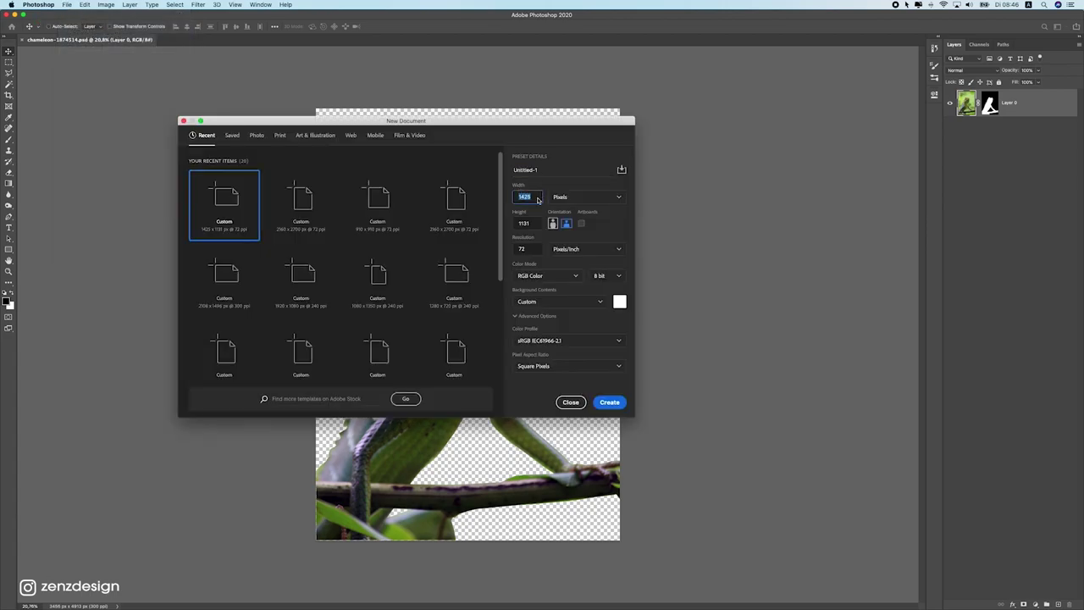
type("2160")
double_click(531, 223)
type("2700")
double_click(521, 248)
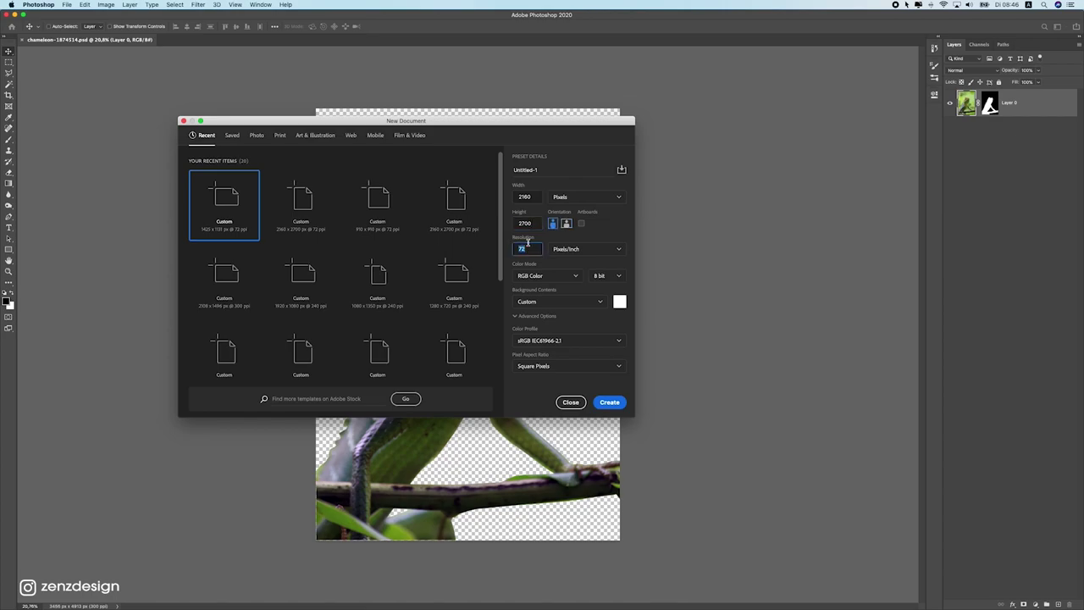
left_click(531, 247)
left_click(610, 402)
Step: Copy the masked chameleon layer into the new document and convert it to a smart object
left_click(125, 39)
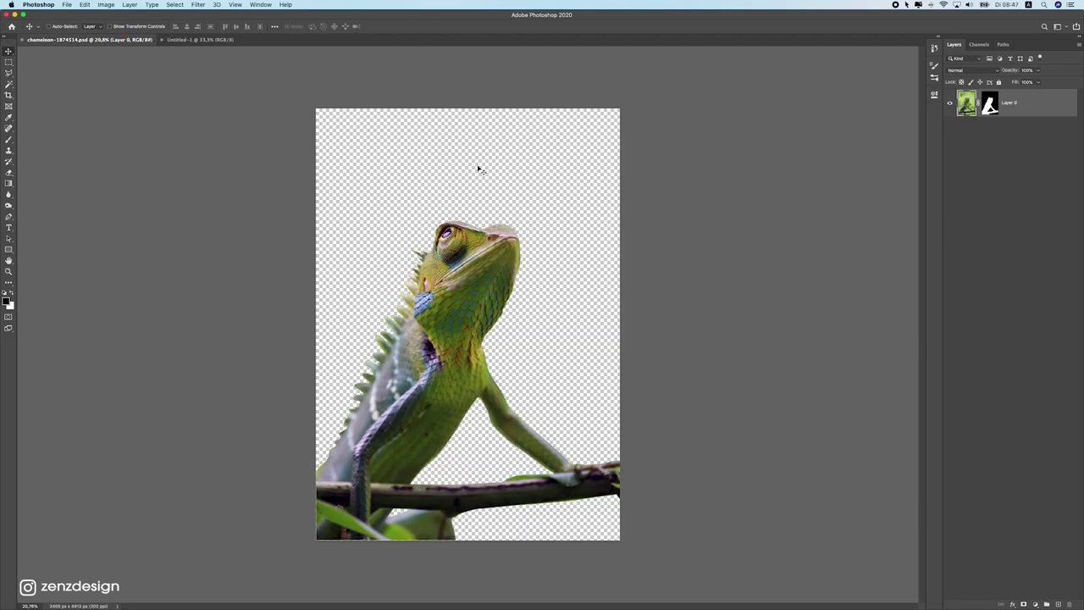
left_click_drag(399, 199, 502, 253)
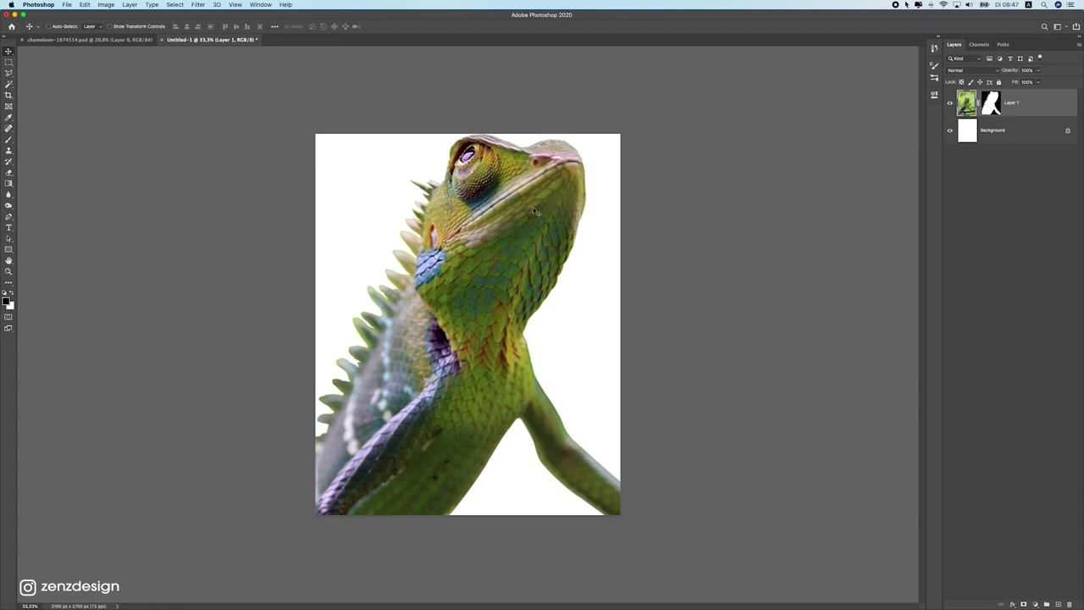
right_click(1055, 104)
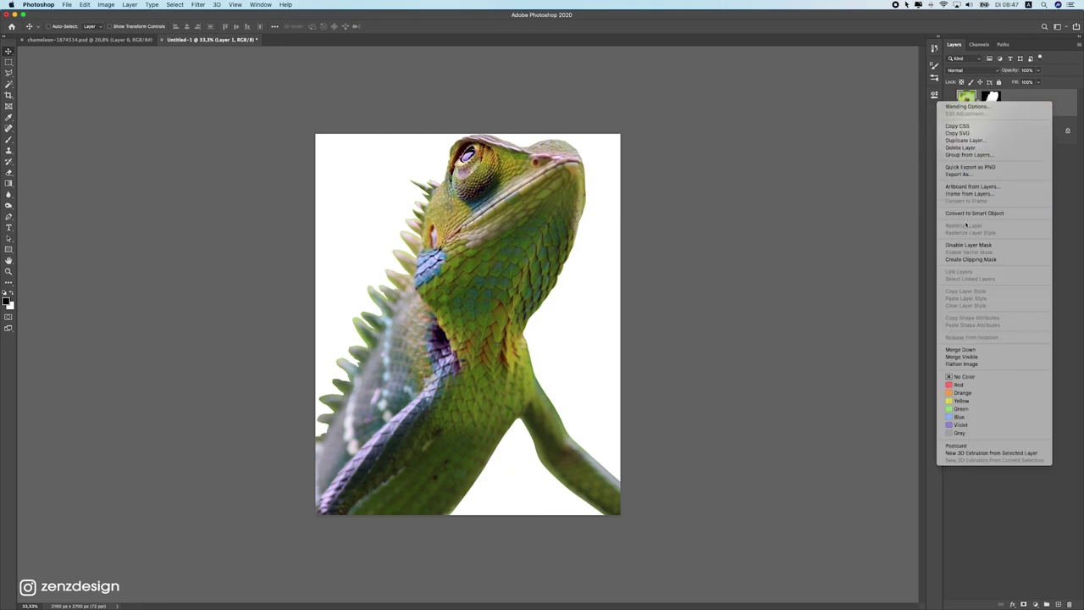
left_click(969, 215)
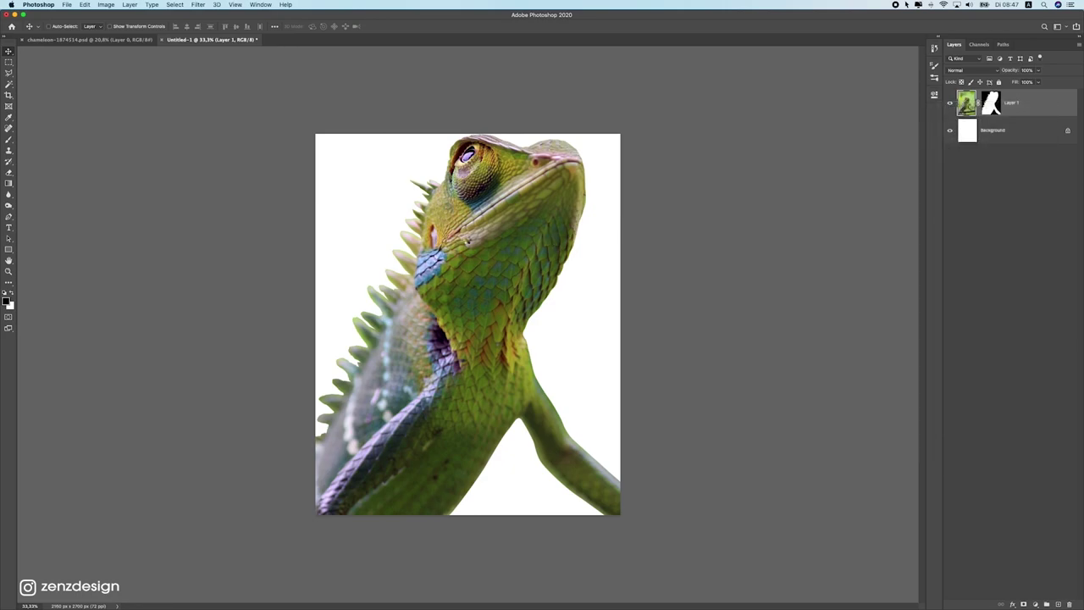
scroll(467, 242, "down", 1)
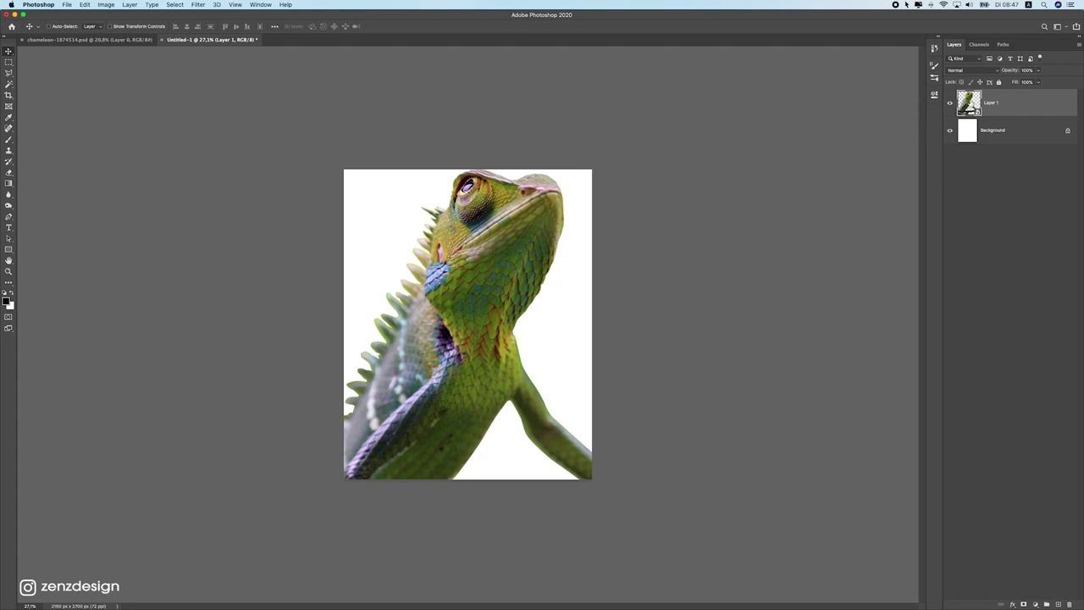
Step: Open the chameleon smart object's contents to inspect the layer and its mask, and close them again
double_click(969, 102)
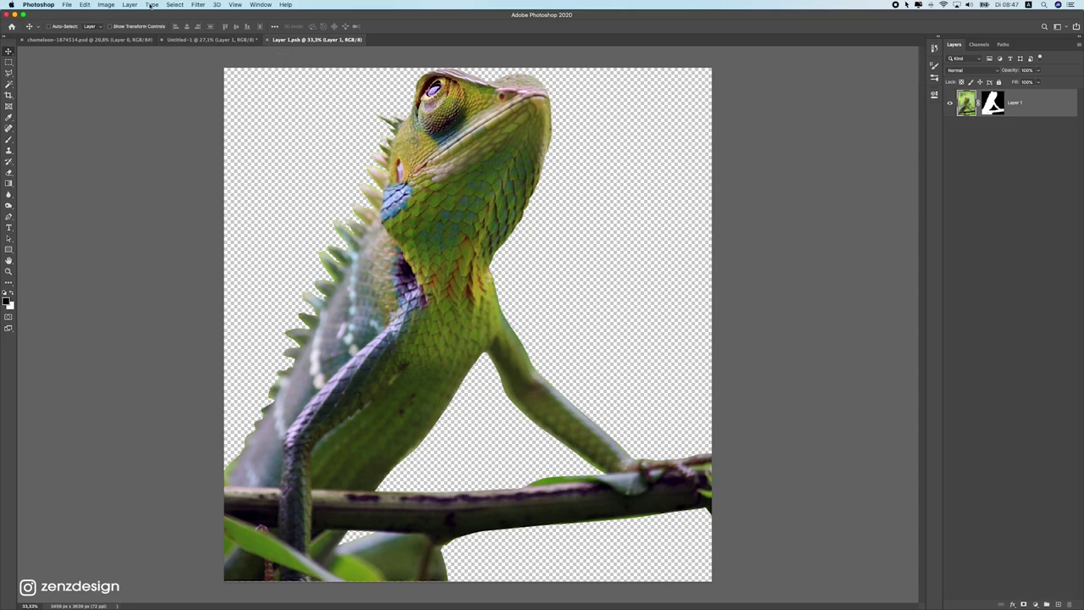
left_click(212, 39)
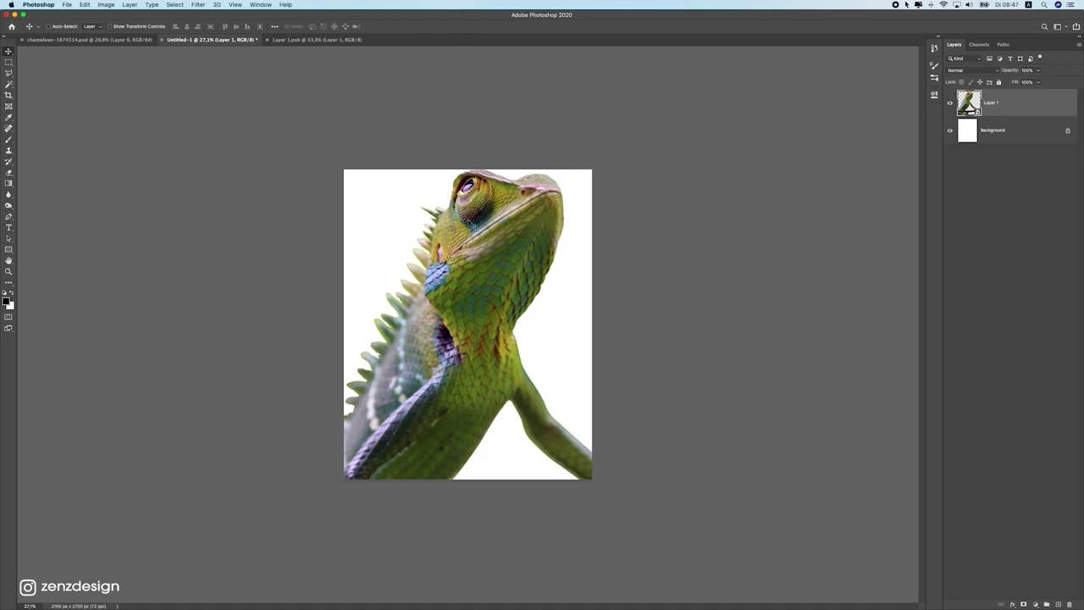
left_click(268, 40)
Step: Shift the chameleon slightly on the canvas and commit its Free Transform without resizing
left_click_drag(576, 200, 511, 243)
right_click(1022, 99)
left_click(1037, 104)
key("super+t")
key("Return")
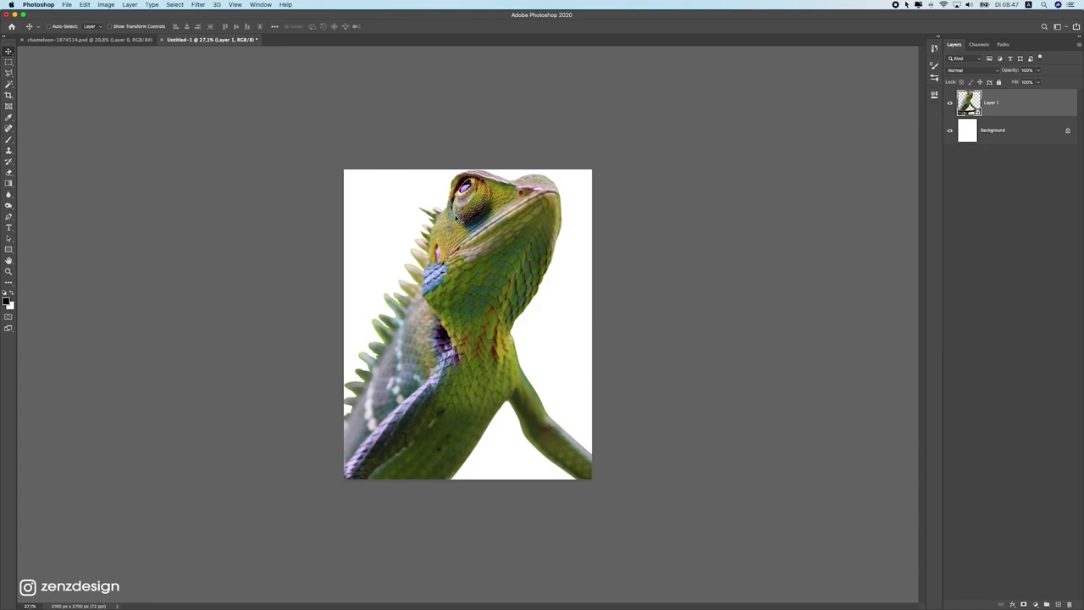
Step: Try rotating the chameleon about 11 degrees counter-clockwise with Free Transform and undo the rotation
key("super+t")
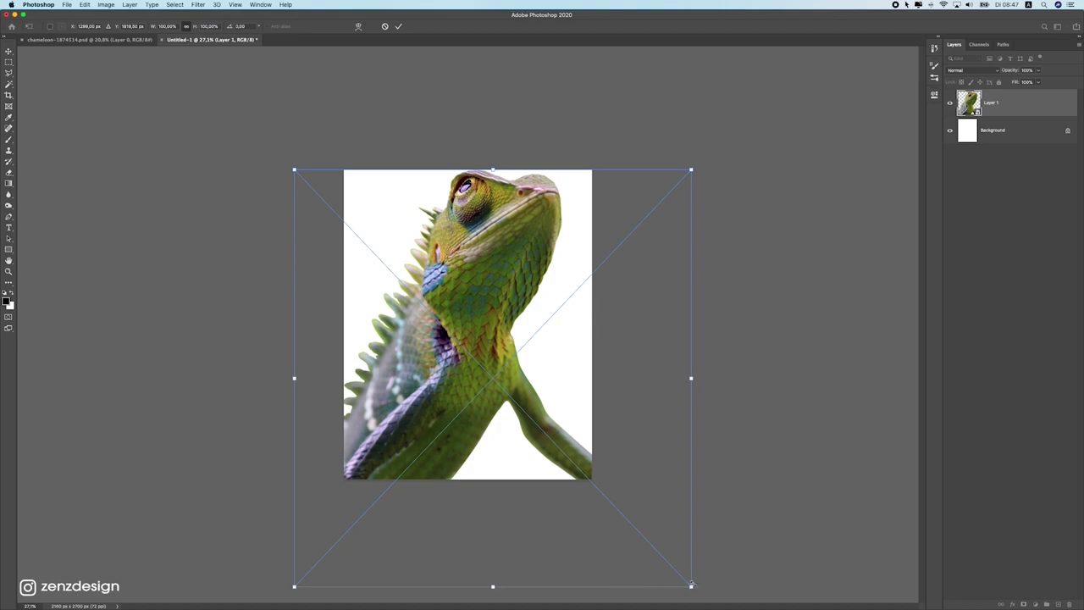
left_click_drag(694, 593, 728, 550)
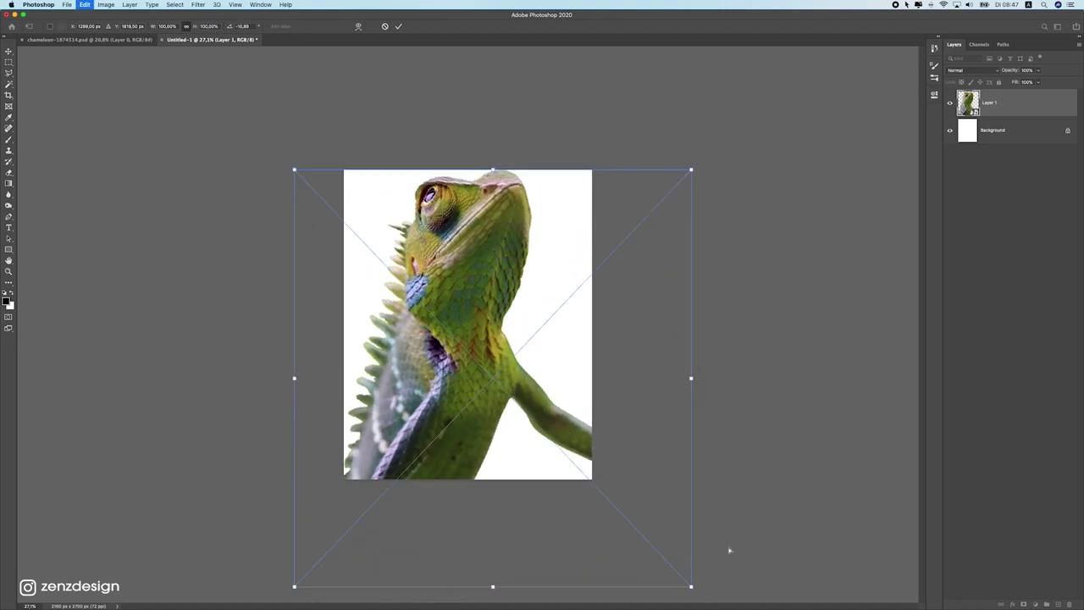
key("ctrl+z")
Step: Scale the chameleon down to about 58% and position it along the bottom of the canvas, against the left edge
left_click_drag(688, 168, 553, 286)
left_click_drag(430, 391, 446, 323)
mouse_move(584, 228)
left_mouse_down()
mouse_move(642, 191)
mouse_move(597, 239)
mouse_move(632, 206)
mouse_move(625, 245)
mouse_move(667, 196)
mouse_move(646, 219)
mouse_move(615, 209)
mouse_move(614, 231)
mouse_move(622, 200)
mouse_move(636, 363)
mouse_move(635, 238)
mouse_move(619, 194)
mouse_move(584, 231)
left_mouse_up()
left_click_drag(606, 218, 546, 258)
left_click_drag(539, 356, 560, 357)
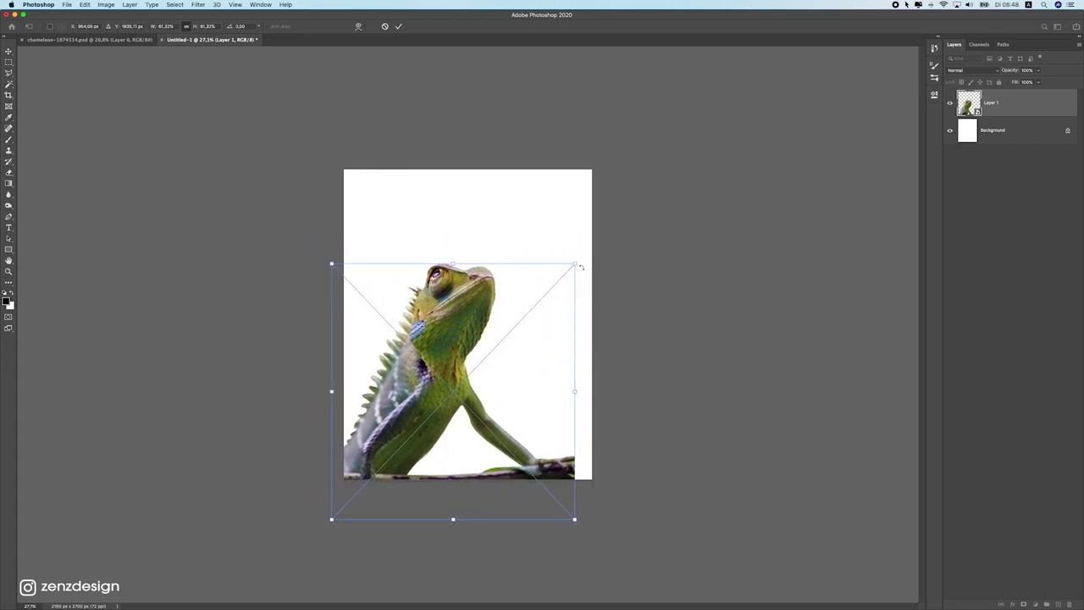
mouse_move(576, 264)
left_mouse_down()
mouse_move(528, 303)
mouse_move(588, 265)
mouse_move(551, 300)
mouse_move(574, 274)
left_mouse_up()
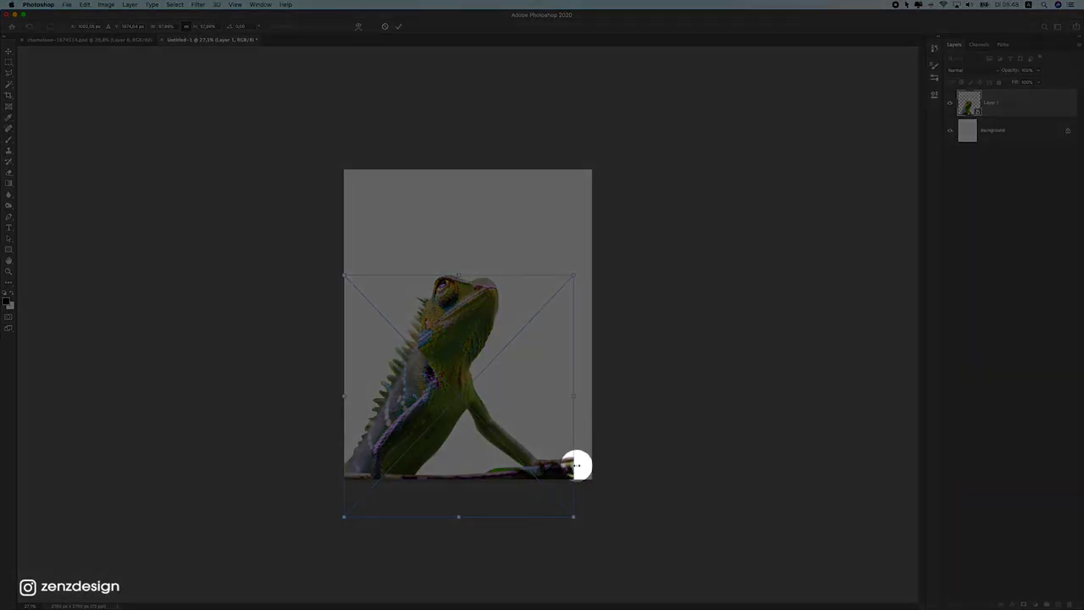
key("Return")
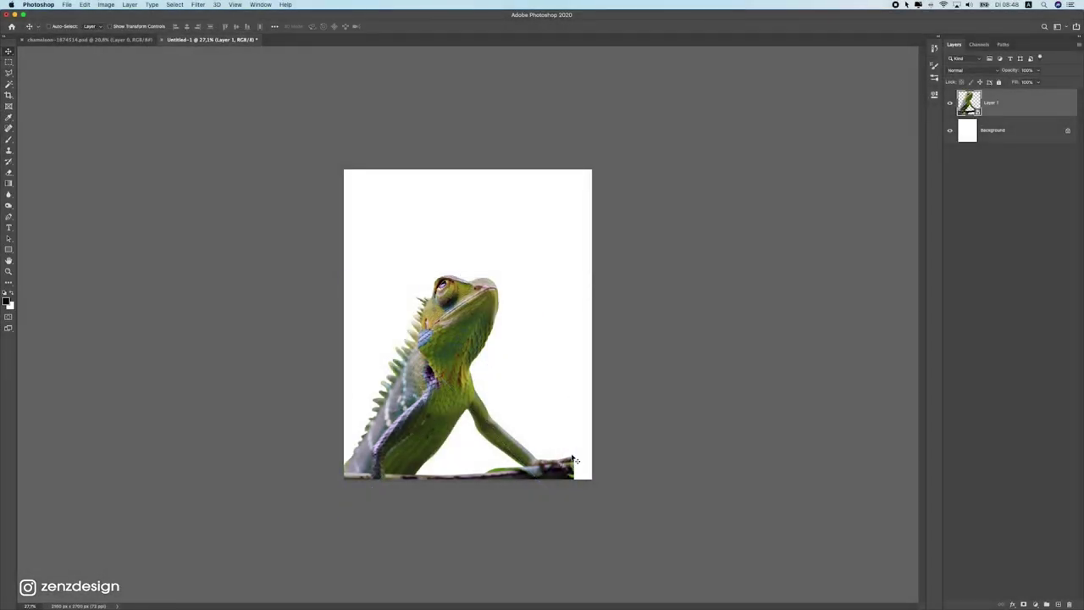
left_click_drag(525, 278, 525, 276)
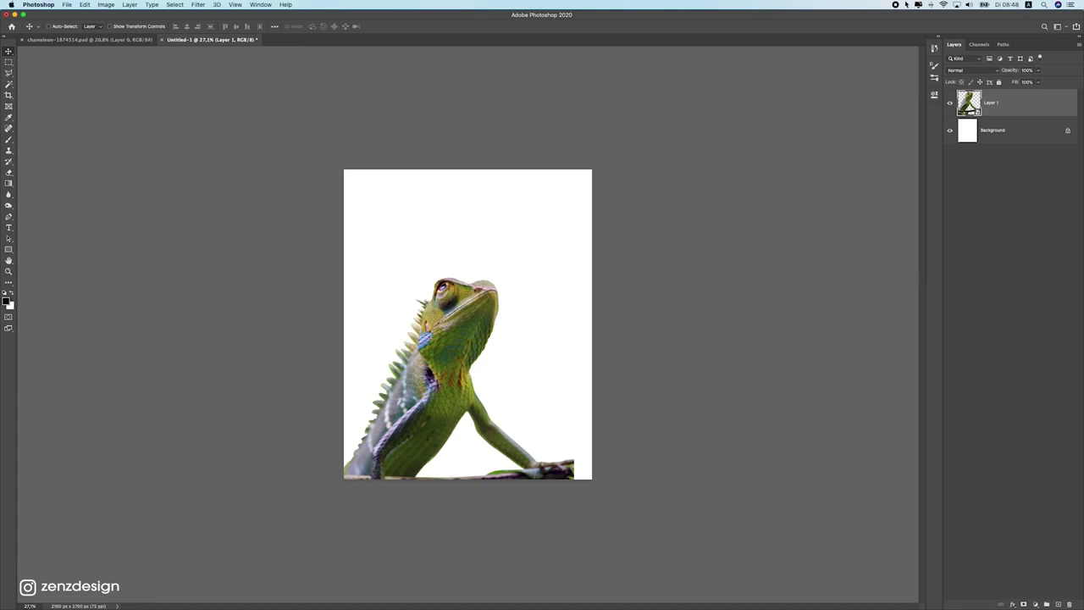
Step: Place the monarch butterfly clipart in the document, enlarge it to about 170% and position it above the chameleon's head
key("super+Tab")
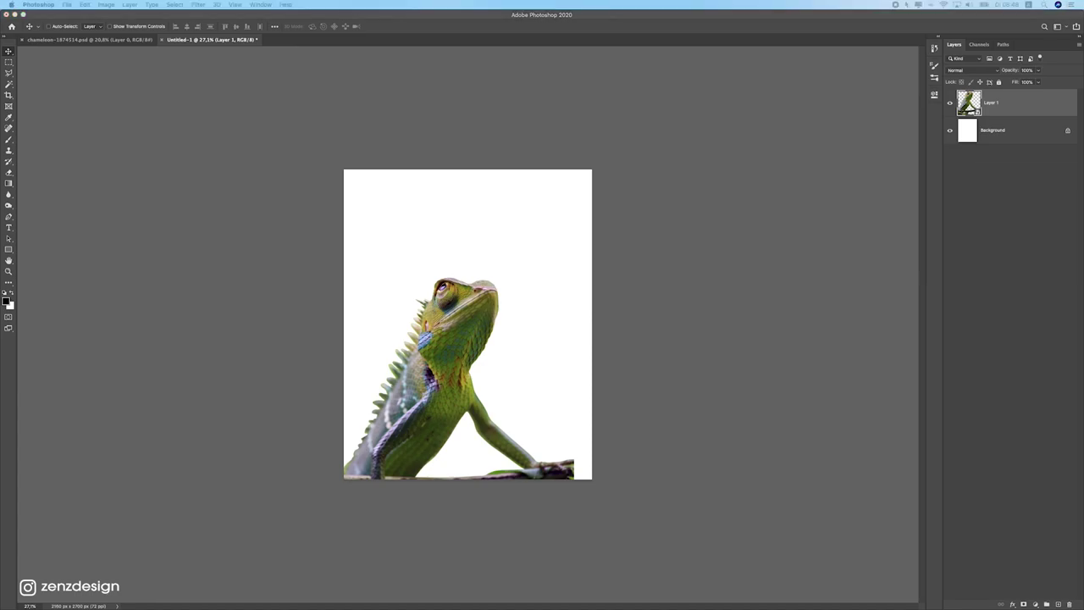
left_click_drag(802, 209, 477, 224)
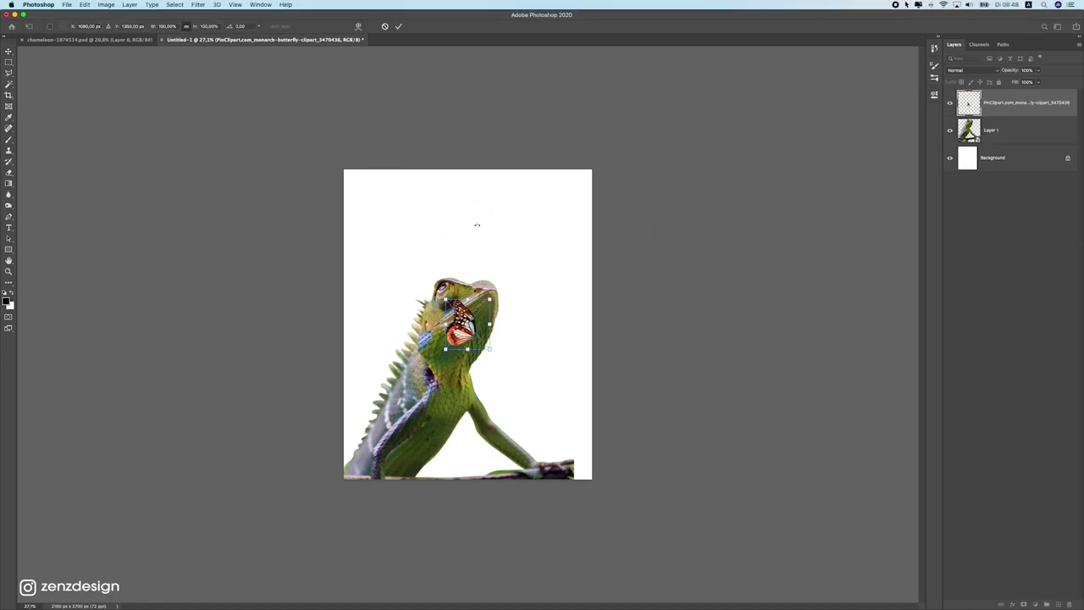
left_click_drag(464, 310, 474, 217)
left_click_drag(495, 254, 510, 269)
left_click_drag(479, 236, 477, 219)
left_click_drag(509, 253, 514, 258)
left_click_drag(479, 224, 526, 268)
key("Return")
key("super+t")
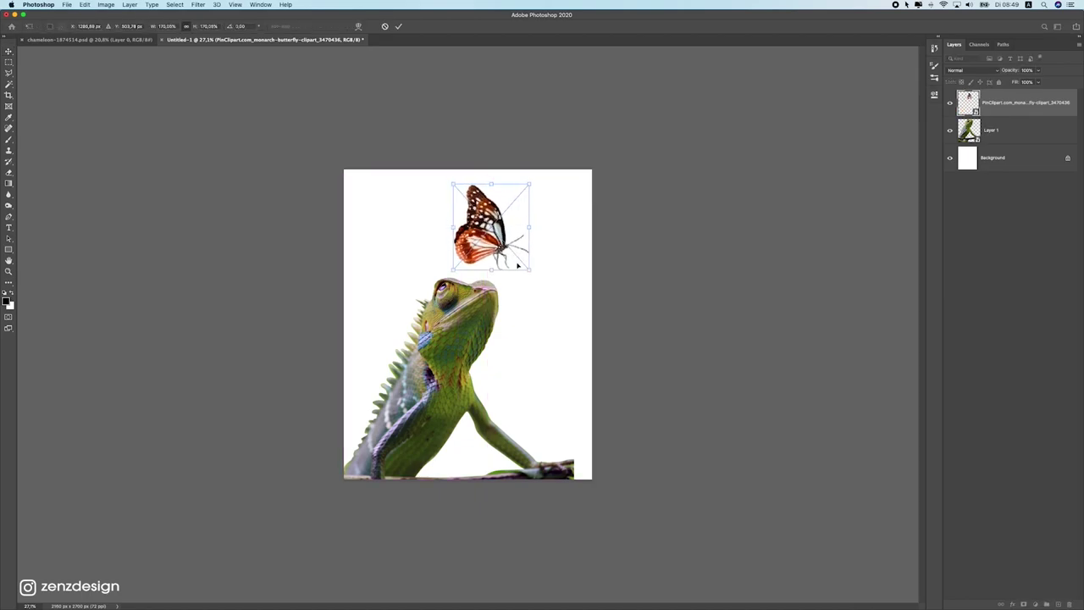
key("Return")
left_click_drag(489, 229, 480, 222)
Step: Move the chameleon down slightly and scale it down a little further to leave more room around it
left_click(474, 330, "super")
left_click_drag(474, 329, 475, 339)
key("super+t")
left_click_drag(573, 286, 515, 333)
key("Return")
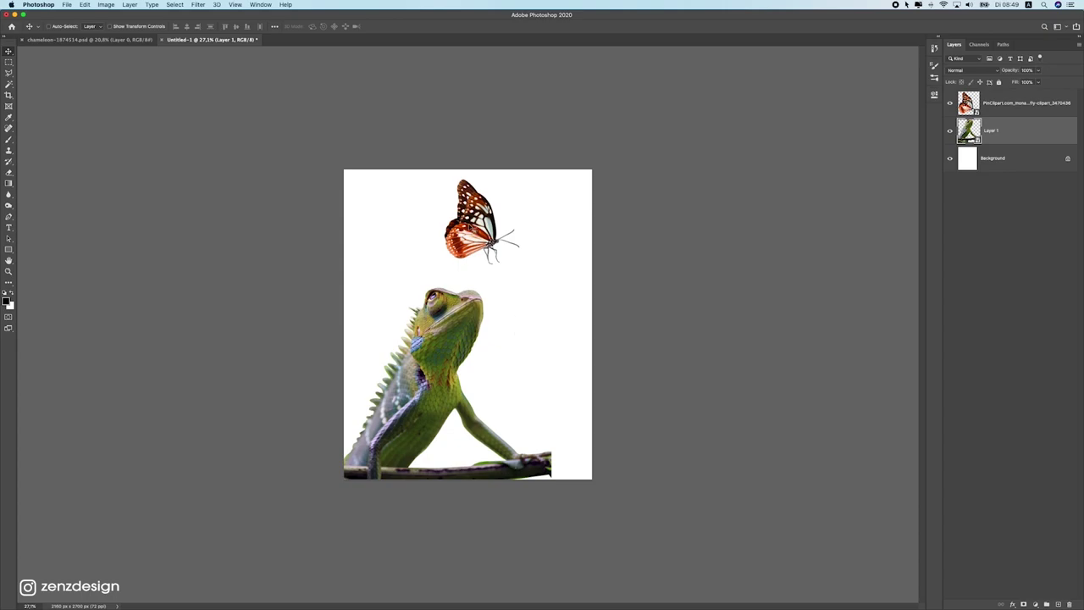
Step: Scale the butterfly down to about 149% with Free Transform and reposition it above the chameleon's head
left_click(484, 240, "super")
key("super+t")
left_click_drag(519, 266, 487, 244)
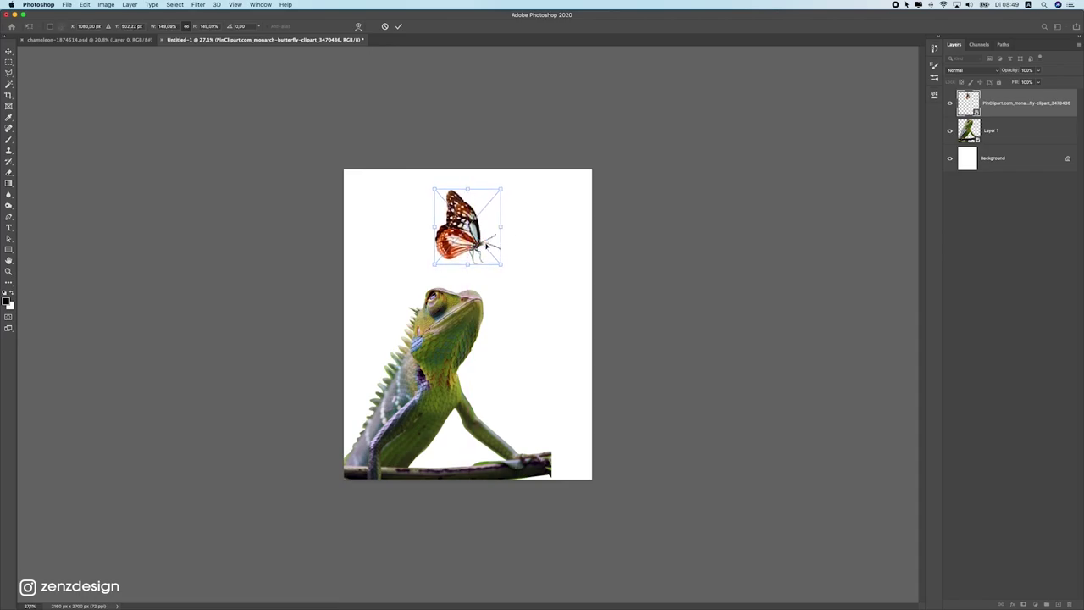
key("Return")
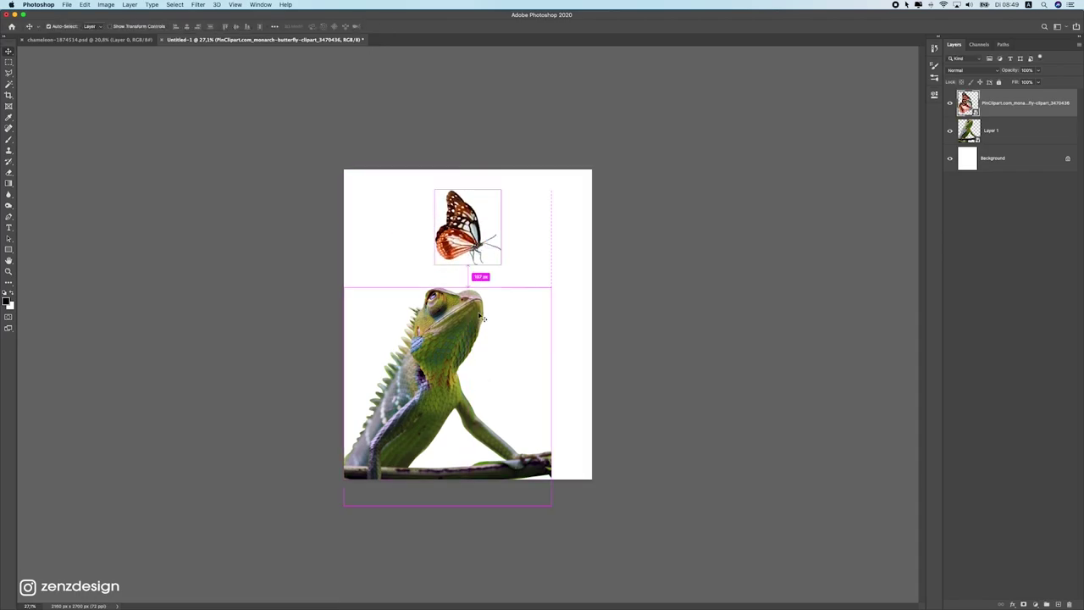
Step: Delete the layer mask from Layer 0 in the chameleon-1874514.psd document
key("super+Tab")
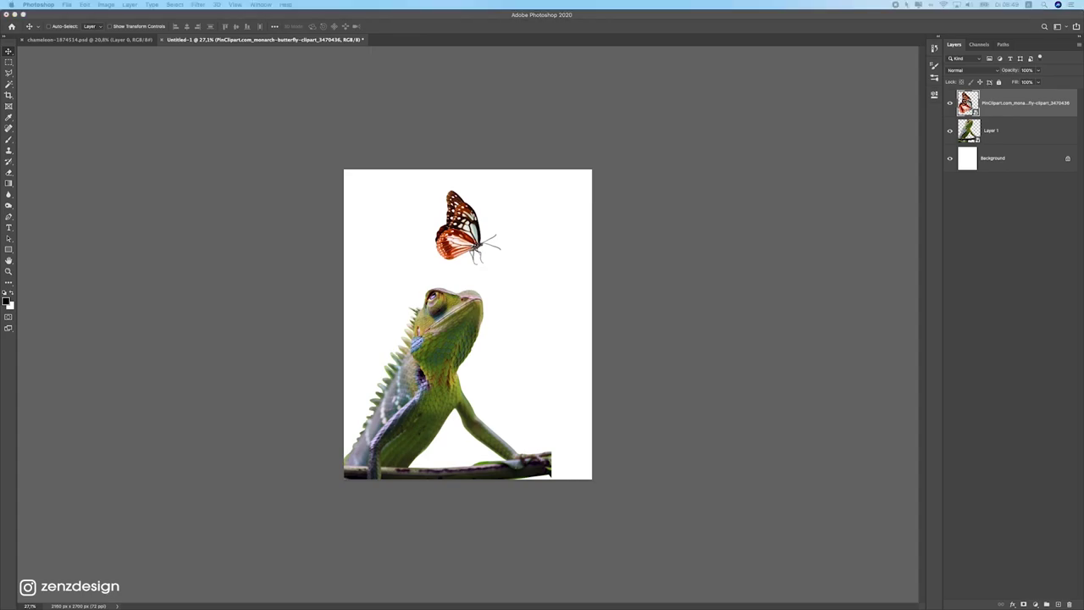
left_click(100, 40)
right_click(995, 101)
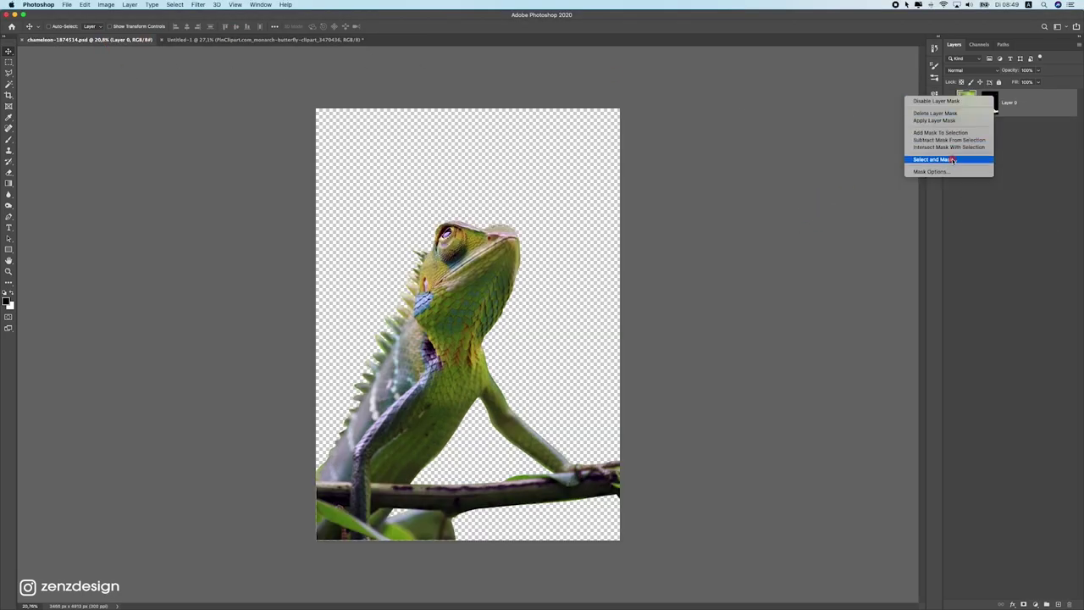
left_click(942, 113)
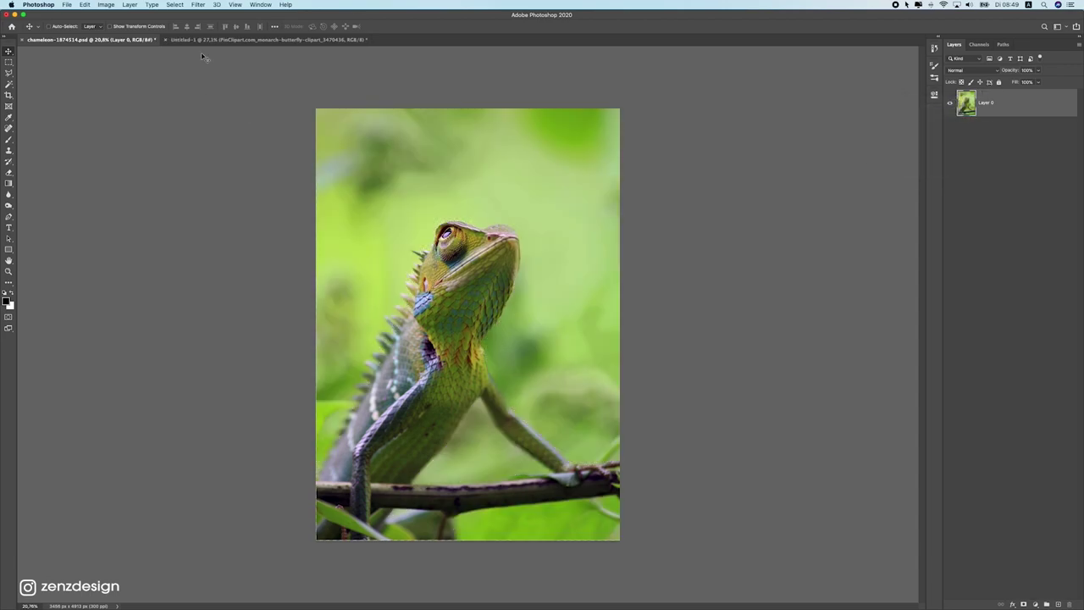
Step: Compare the unmasked chameleon photo with the composite document and examine the cutout's spiky back edge up close
left_click(260, 39)
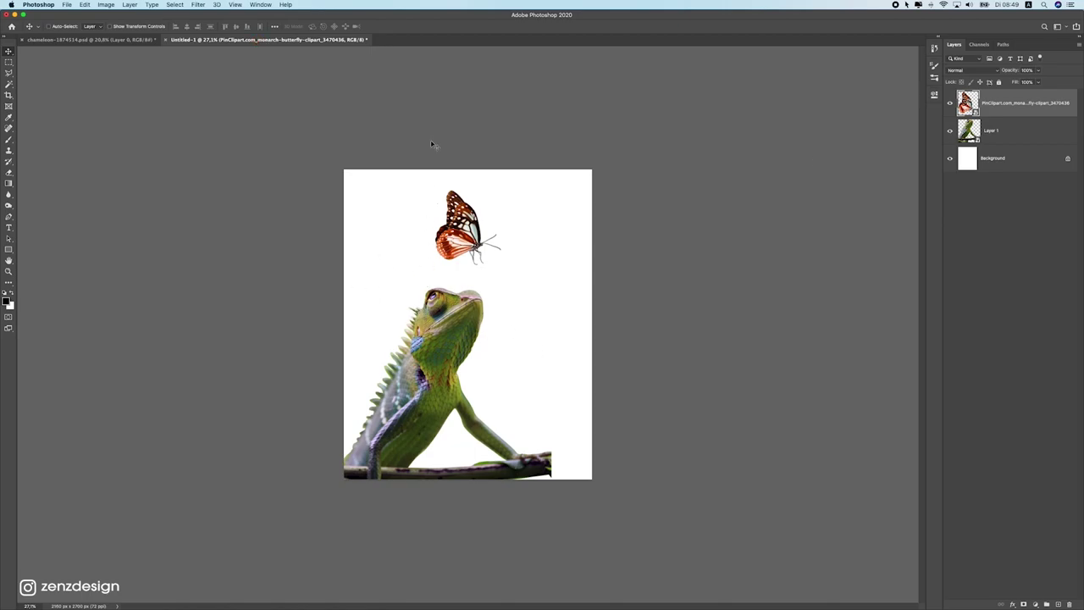
left_click(127, 40)
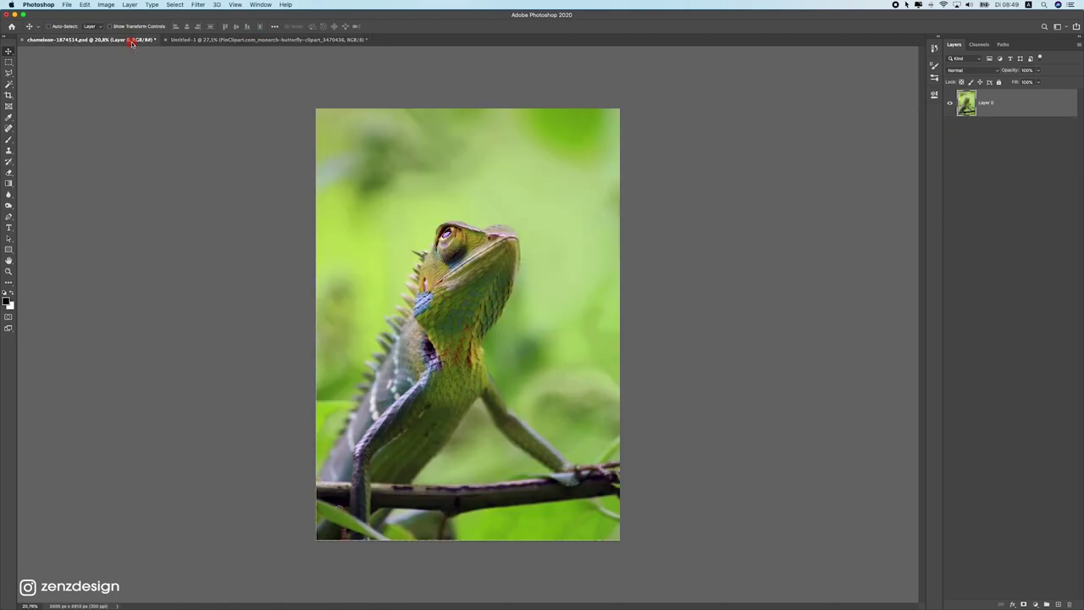
left_click(271, 40)
scroll(370, 206, "up", 5)
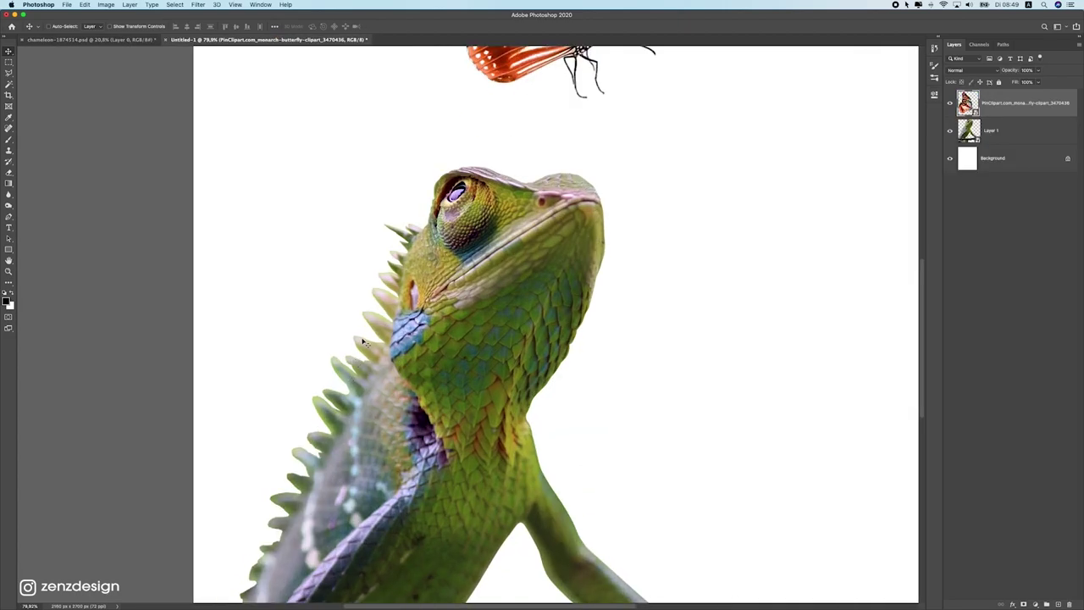
scroll(382, 293, "down", 4)
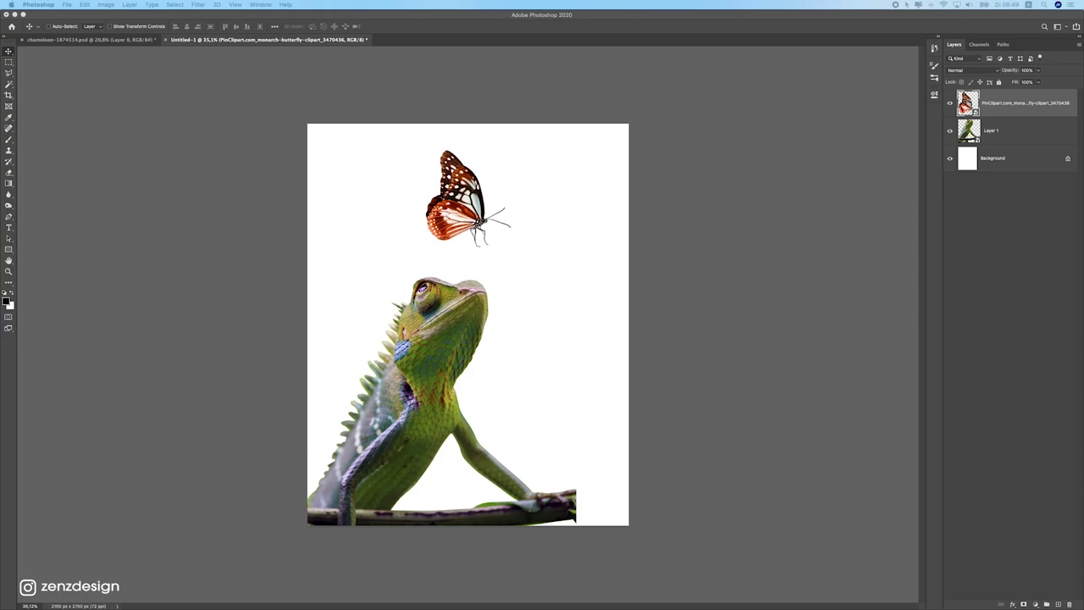
Step: Place the adventure-boardwalk forest photo in the composite document and move its layer below the chameleon's Layer 1
left_click_drag(514, 263, 423, 288)
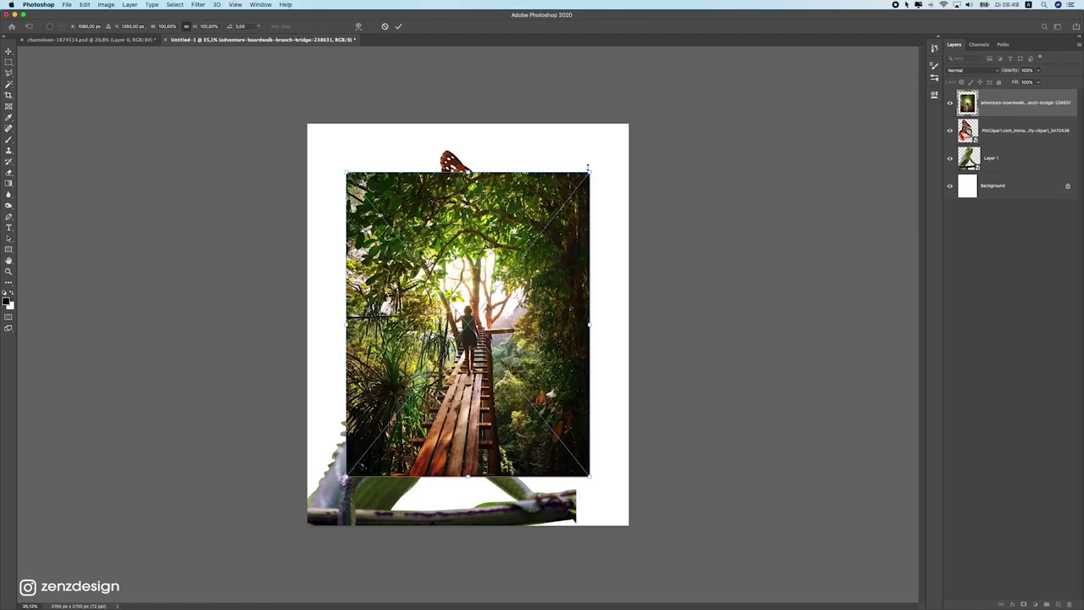
key("Return")
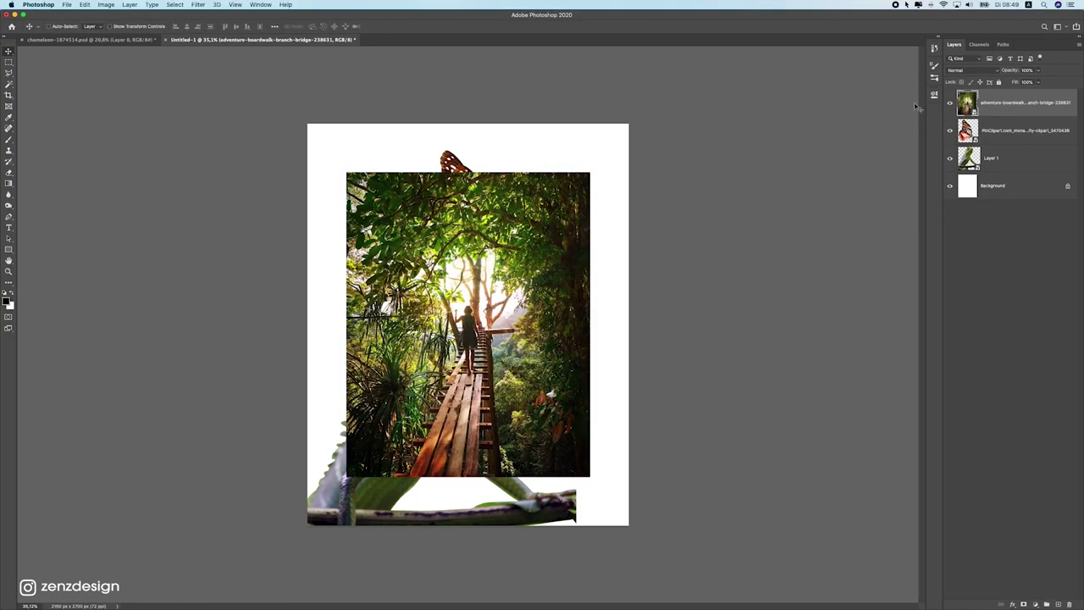
left_click_drag(1002, 109, 995, 173)
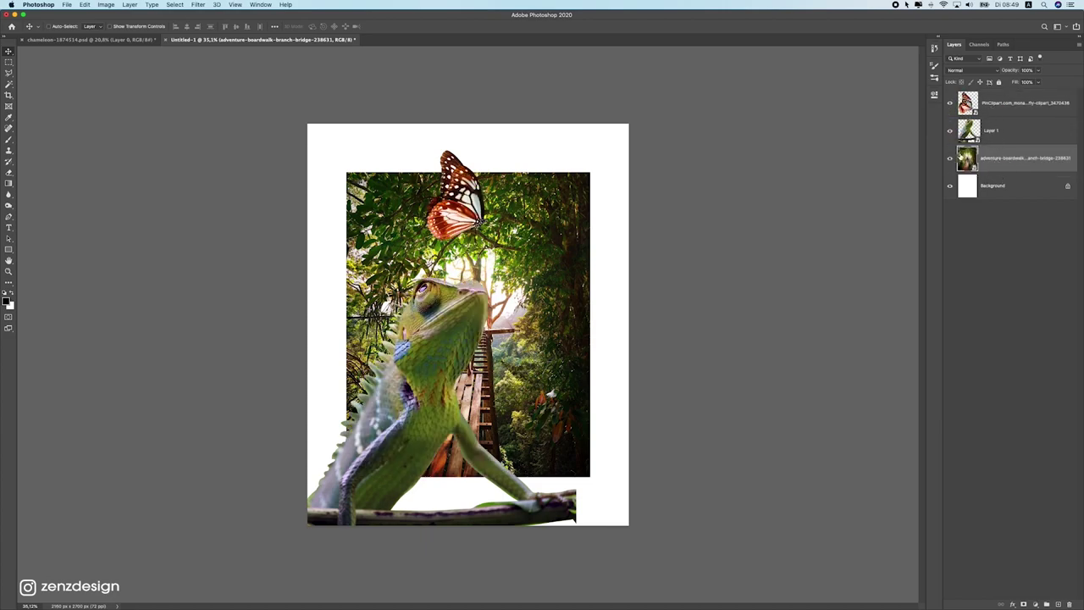
Step: Step through the butterfly, chameleon and forest layers to examine their stacking order
left_click(1014, 137)
left_click(1011, 110)
left_click(1011, 136)
left_click(1015, 110)
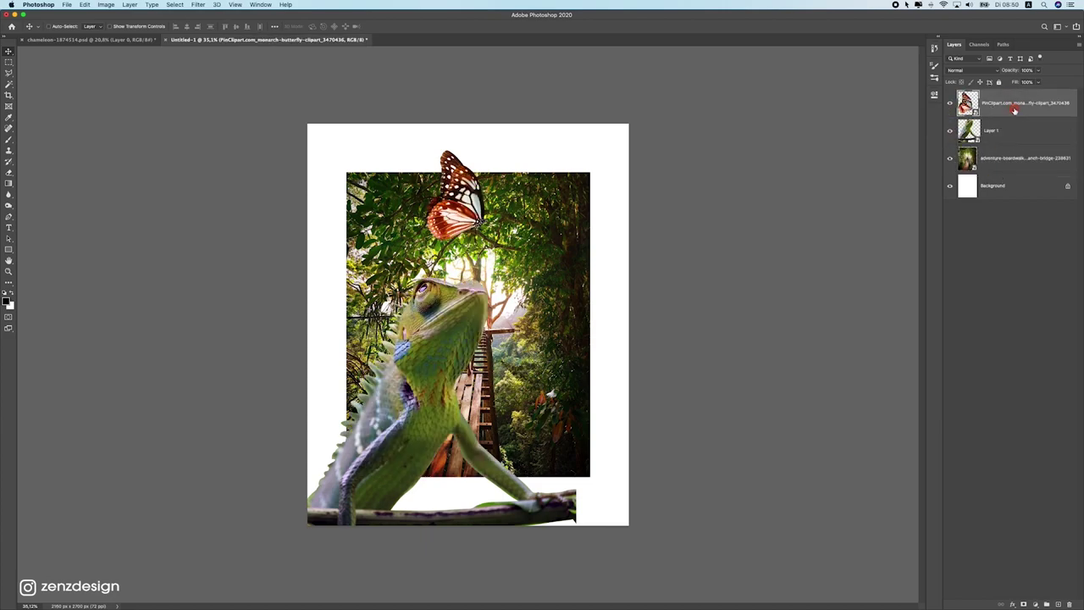
left_click(1010, 160)
left_click(1011, 134)
left_click(1012, 105)
left_click(1010, 129)
left_click(1014, 109)
Step: Enlarge the forest photo to about 479% with Free Transform and position it so it covers the canvas behind the chameleon
left_click(573, 221, "super")
left_click_drag(492, 250, 432, 281)
scroll(465, 272, "down", 3)
key("super+t")
left_click_drag(497, 273, 515, 306)
scroll(526, 342, "up", 2)
left_click_drag(531, 233, 511, 305)
left_click_drag(510, 410, 462, 365)
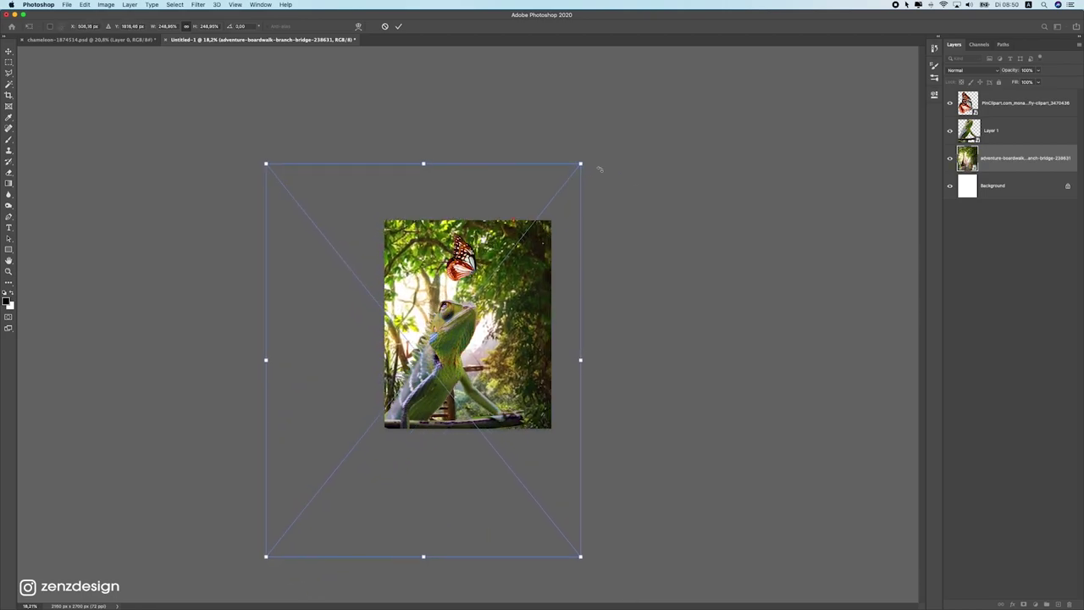
left_click_drag(580, 164, 726, 7)
left_click_drag(509, 269, 559, 347)
key("Return")
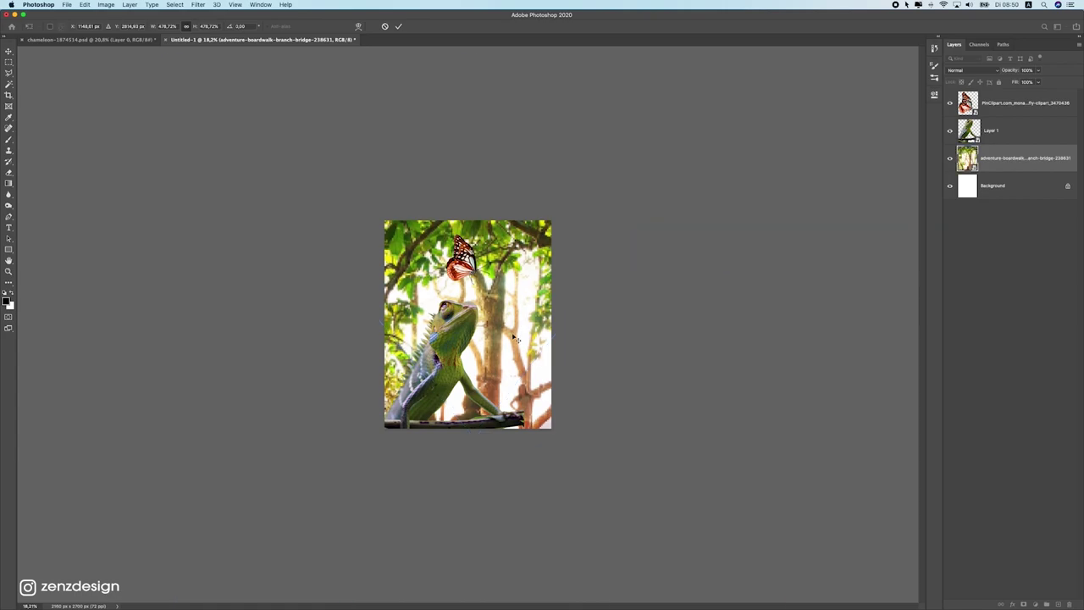
Step: Shift the forest photo down to the left and flip it horizontally
scroll(489, 303, "up", 3)
left_click_drag(489, 303, 348, 353)
left_click(127, 4)
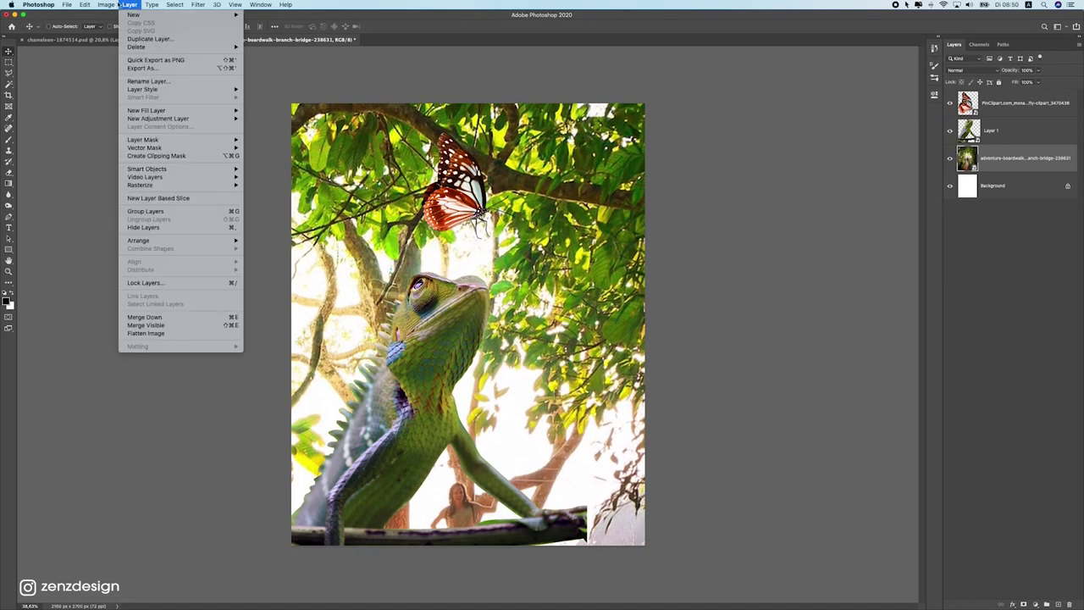
mouse_move(85, 4)
mouse_move(157, 202)
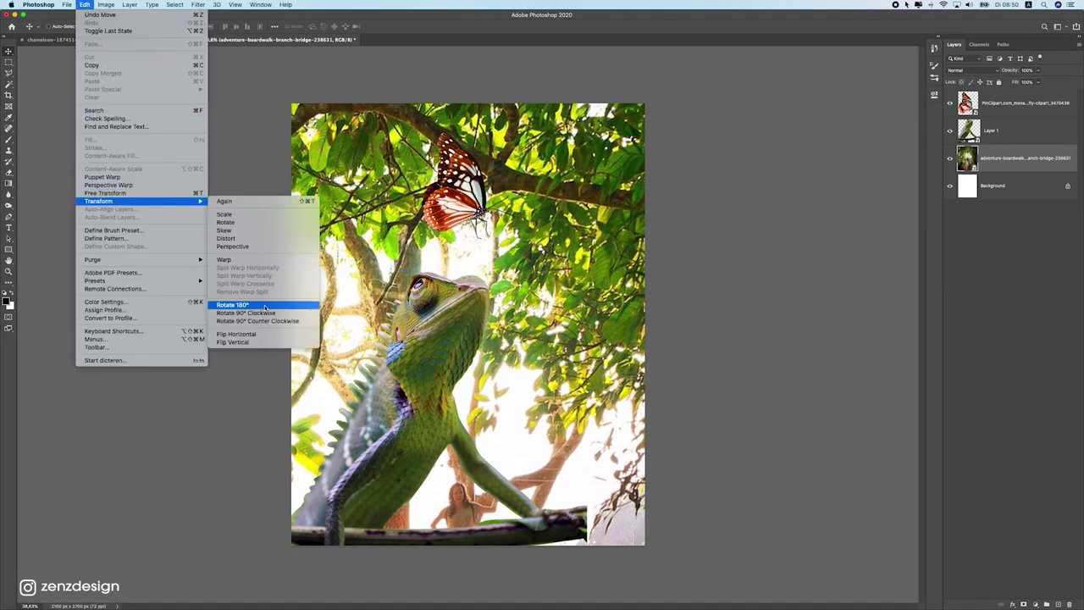
left_click(255, 335)
Step: Reposition the flipped forest photo behind the chameleon and butterfly
left_click_drag(333, 229, 250, 208)
left_click_drag(382, 250, 400, 207)
left_click_drag(328, 225, 590, 298)
scroll(576, 280, "down", 1)
left_click_drag(527, 219, 545, 232)
Step: Enlarge the forest photo further with Free Transform and place it so branches and leaves fill the canvas
scroll(545, 232, "down", 5)
key("super+t")
left_click_drag(662, 108, 811, 37)
left_click_drag(499, 230, 493, 252)
key("Return")
key("super+plus")
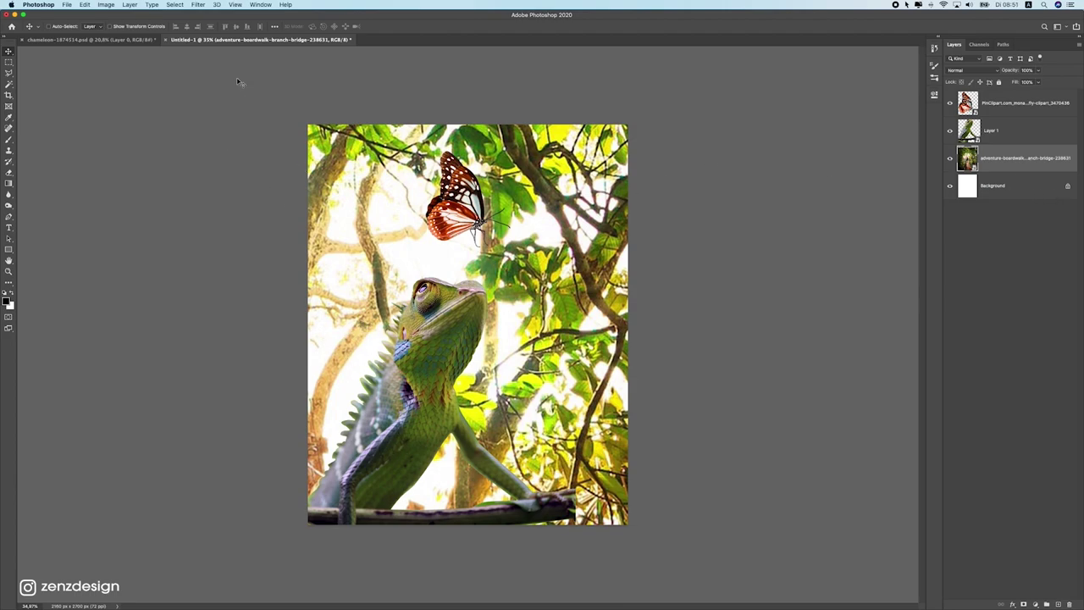
left_click(197, 4)
mouse_move(233, 106)
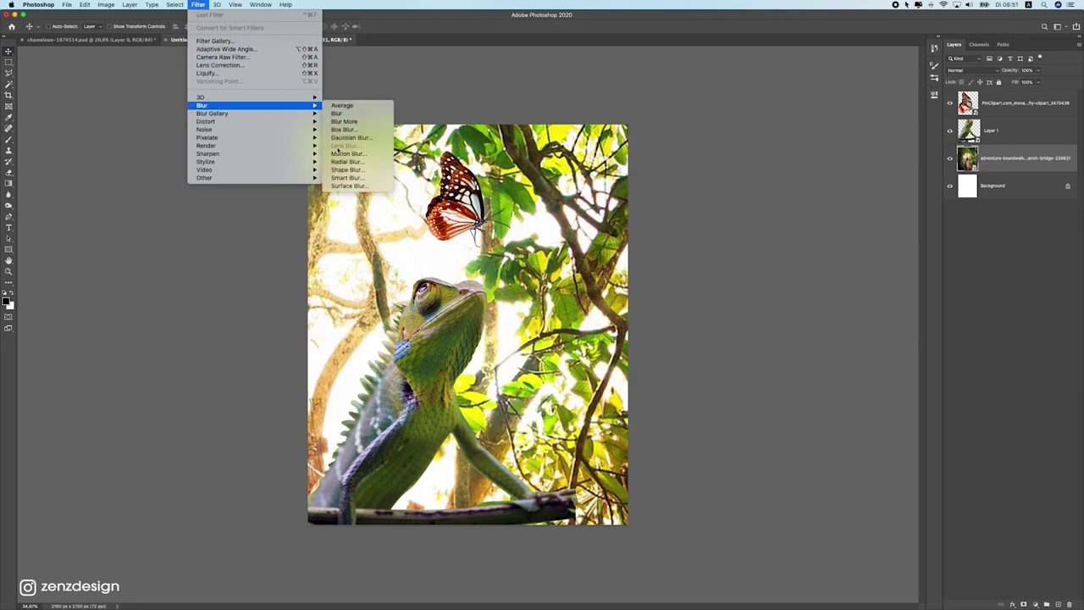
left_click(644, 178)
Step: Rasterize the forest photo layer and shift the photo slightly to the right on the canvas
mouse_move(523, 190)
left_mouse_down()
mouse_move(552, 191)
mouse_move(522, 181)
left_mouse_up()
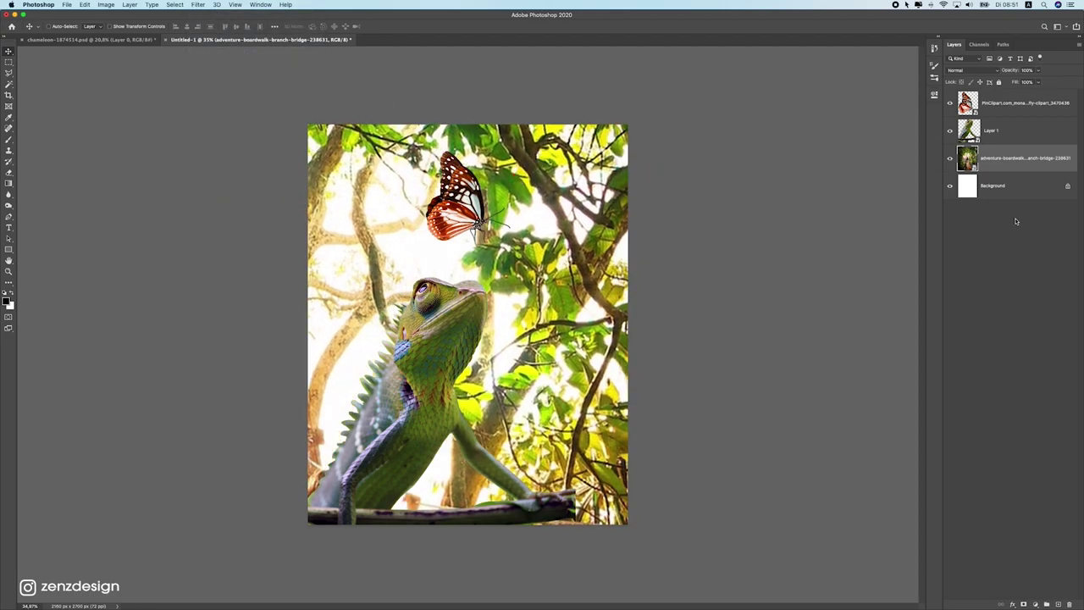
right_click(1017, 163)
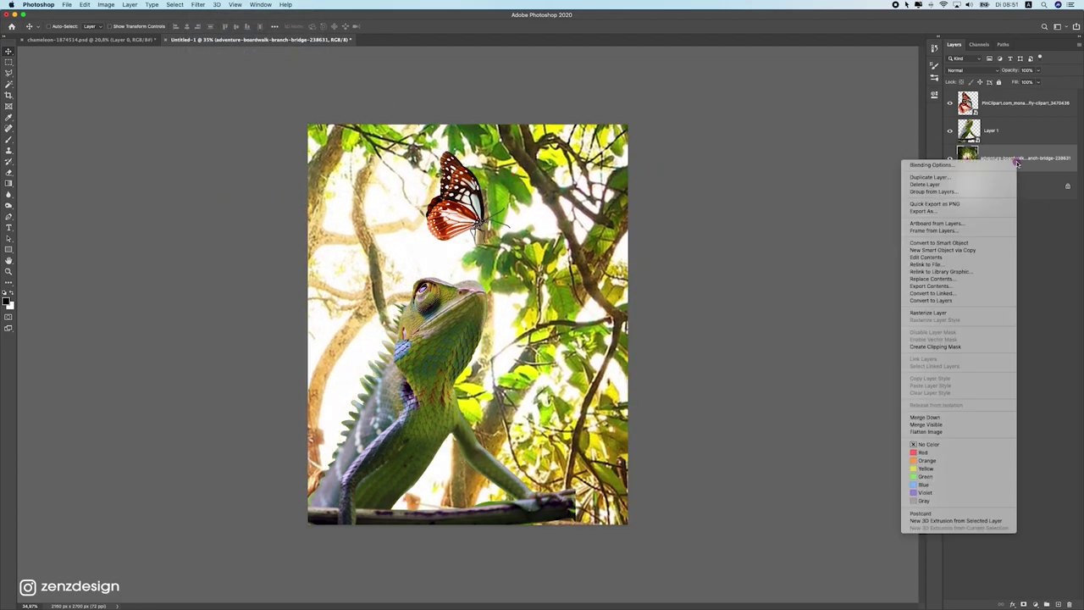
left_click(960, 313)
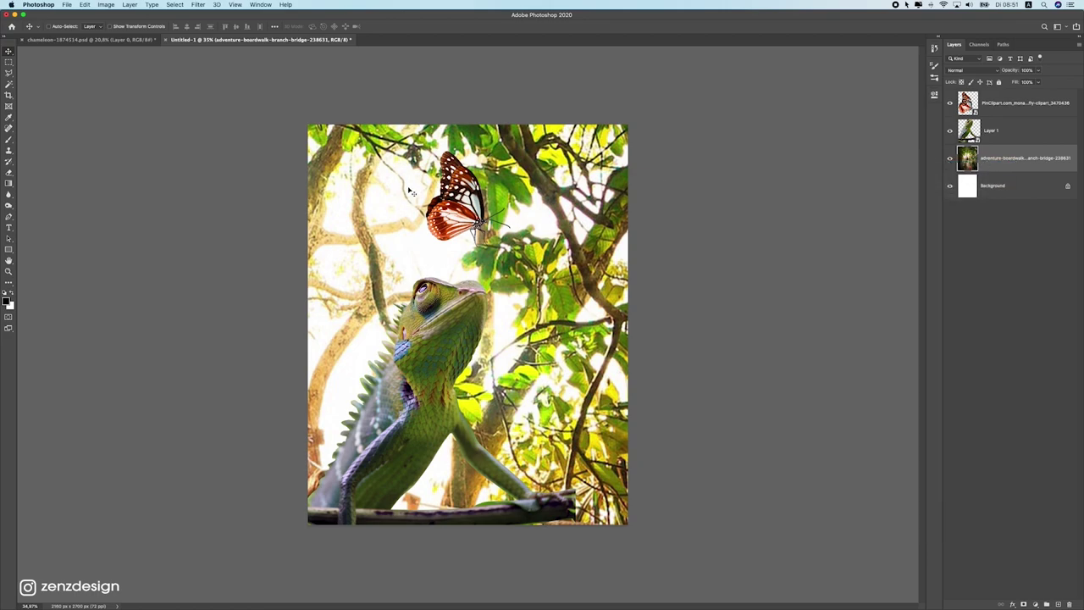
left_click_drag(378, 188, 394, 181)
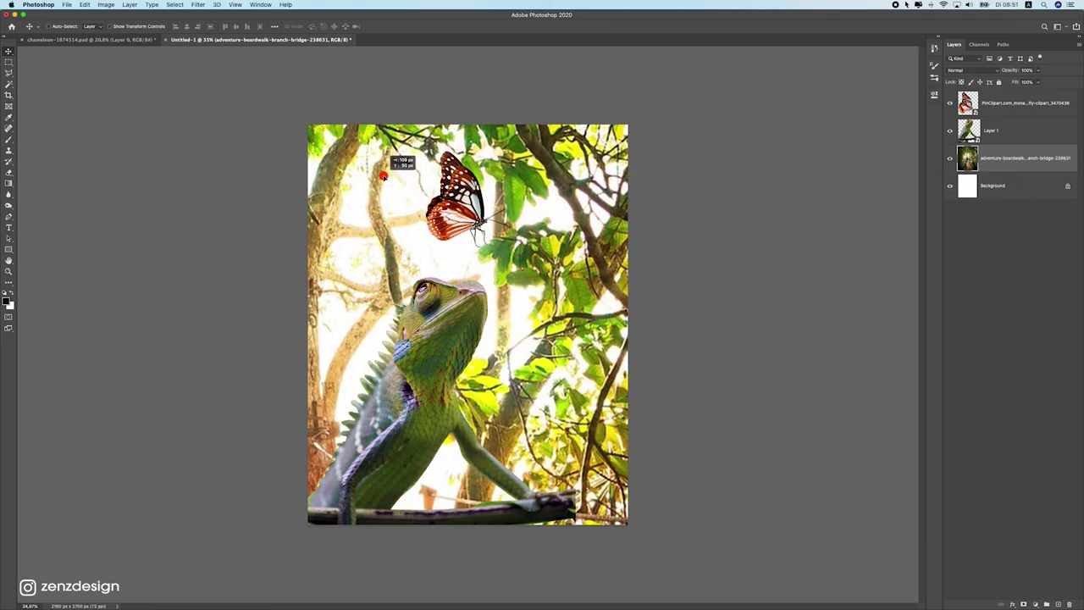
Step: Apply a Lens Blur with a radius of about 65 to the forest background layer
left_click(204, 5)
mouse_move(241, 104)
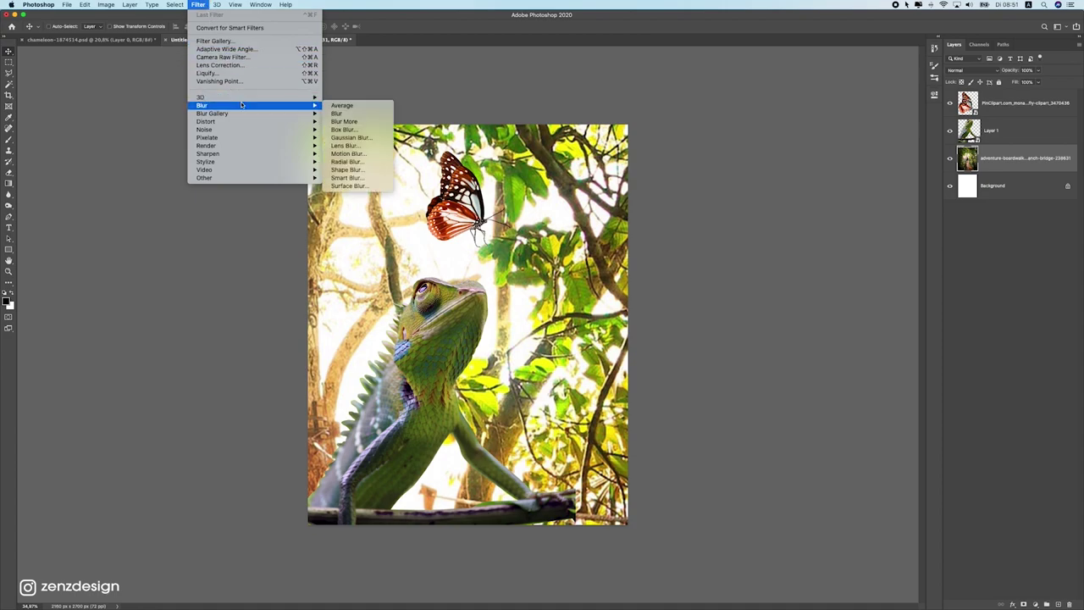
left_click(349, 145)
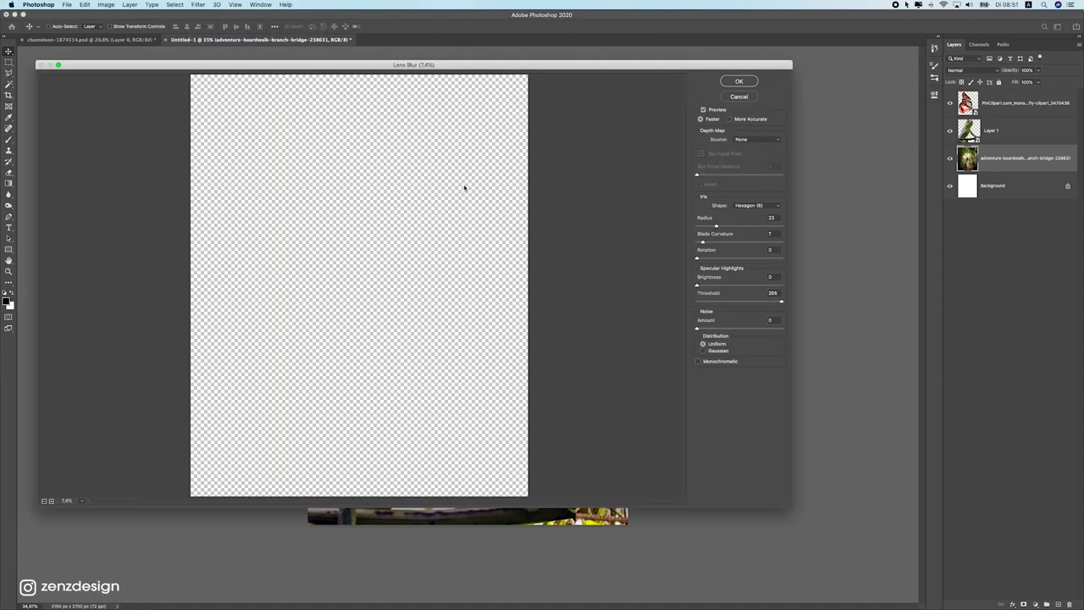
left_click_drag(445, 66, 509, 68)
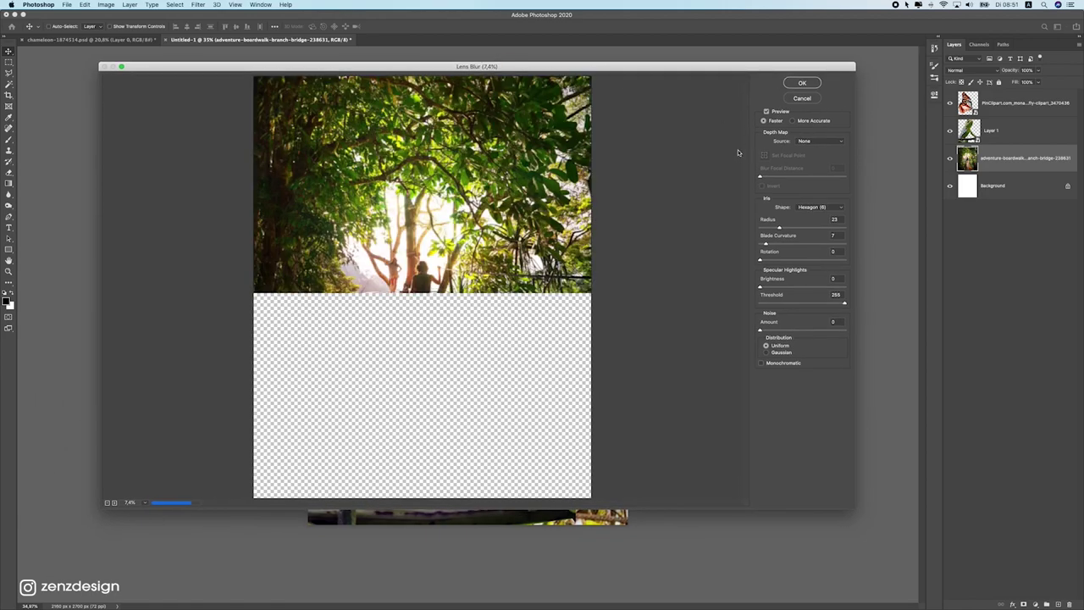
left_click_drag(779, 229, 820, 229)
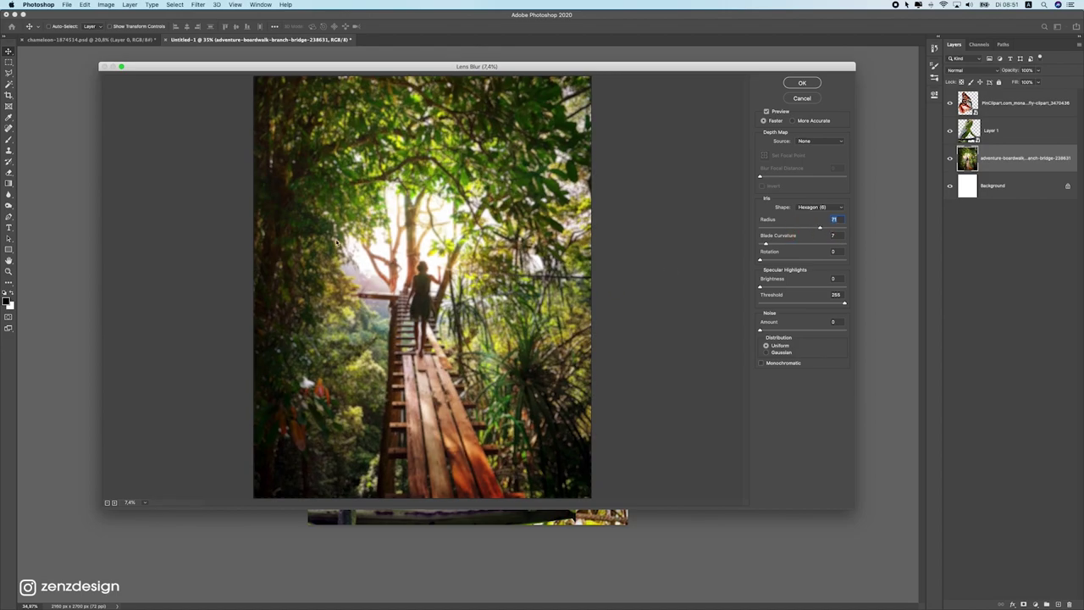
left_click_drag(802, 225, 815, 229)
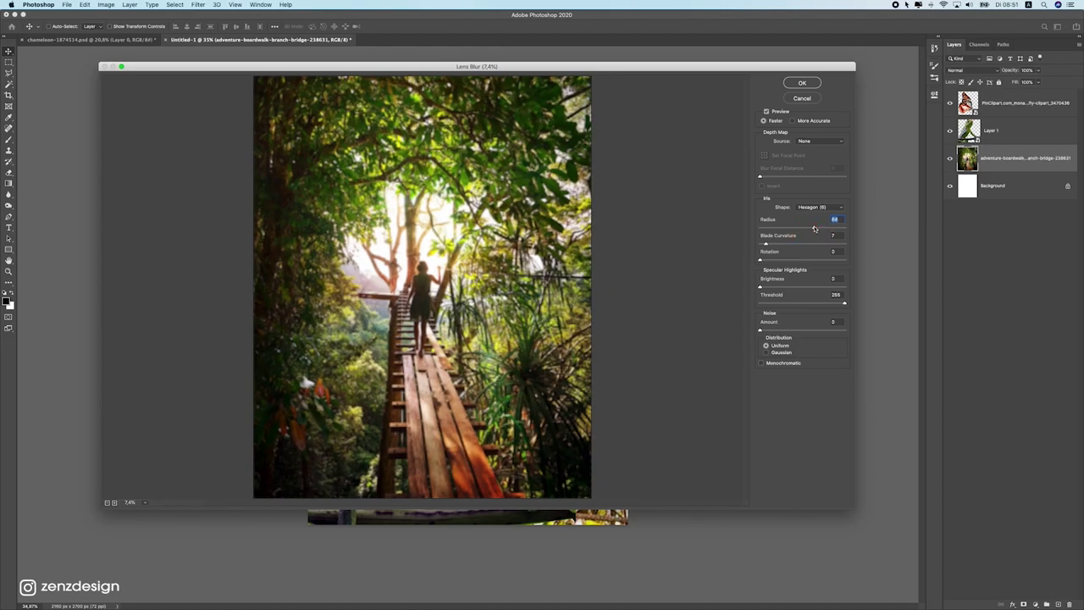
left_click(802, 84)
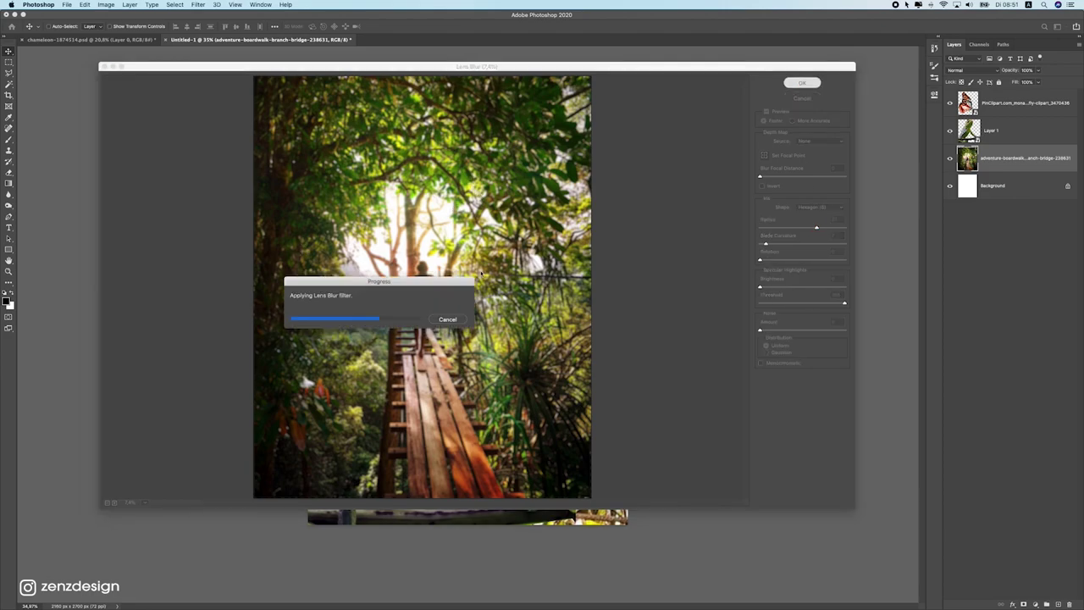
Step: Move the blurred forest background so that dark foliage fills the area to the right of the chameleon and butterfly
left_click_drag(366, 286, 413, 209)
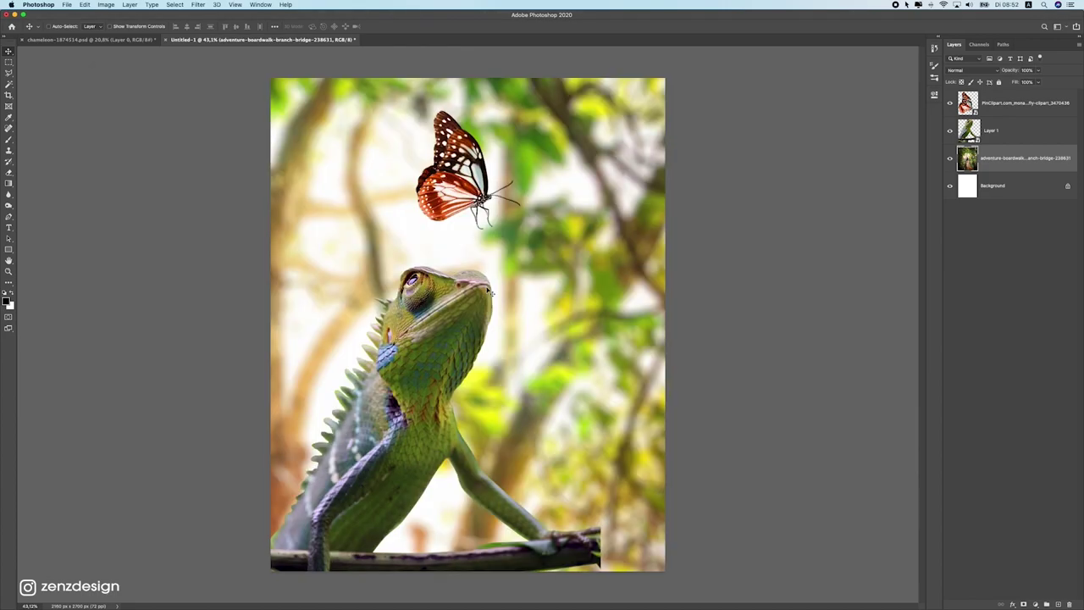
scroll(513, 272, "down", 3)
scroll(512, 272, "up", 2)
left_click_drag(582, 256, 523, 245)
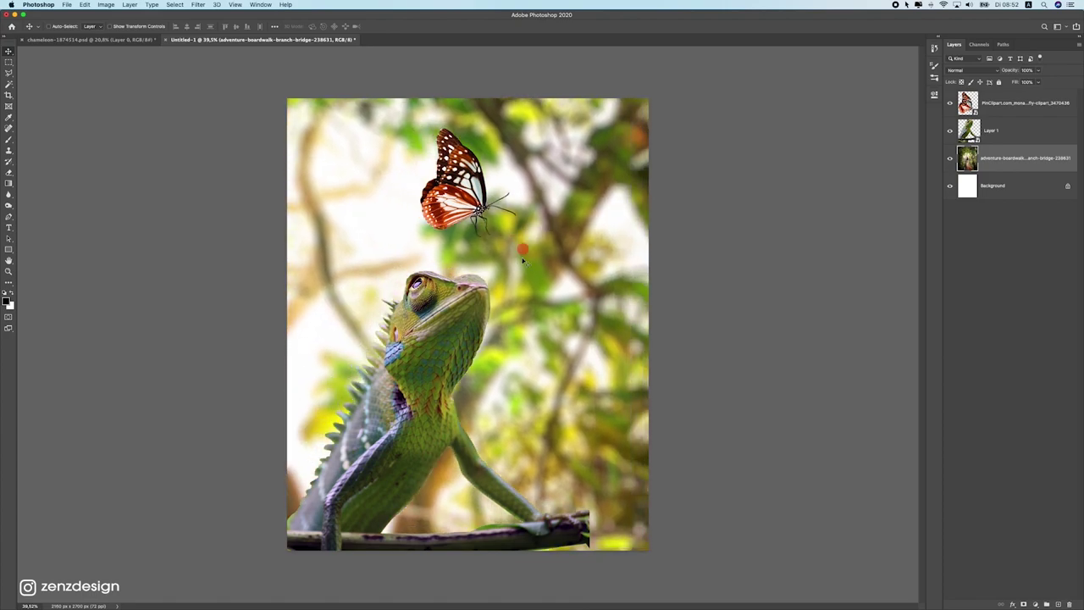
left_click_drag(428, 310, 669, 254)
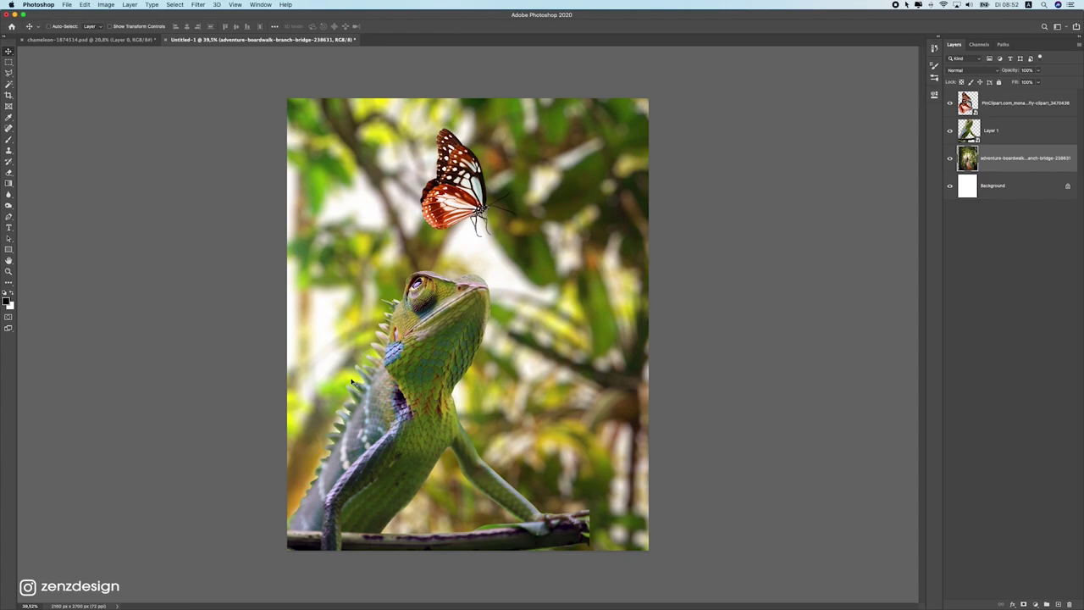
Step: Reposition the blurred background so a branch crosses diagonally behind the butterfly and a bright gap lies behind the chameleon's back
left_click_drag(462, 362, 520, 357)
scroll(373, 339, "up", 5)
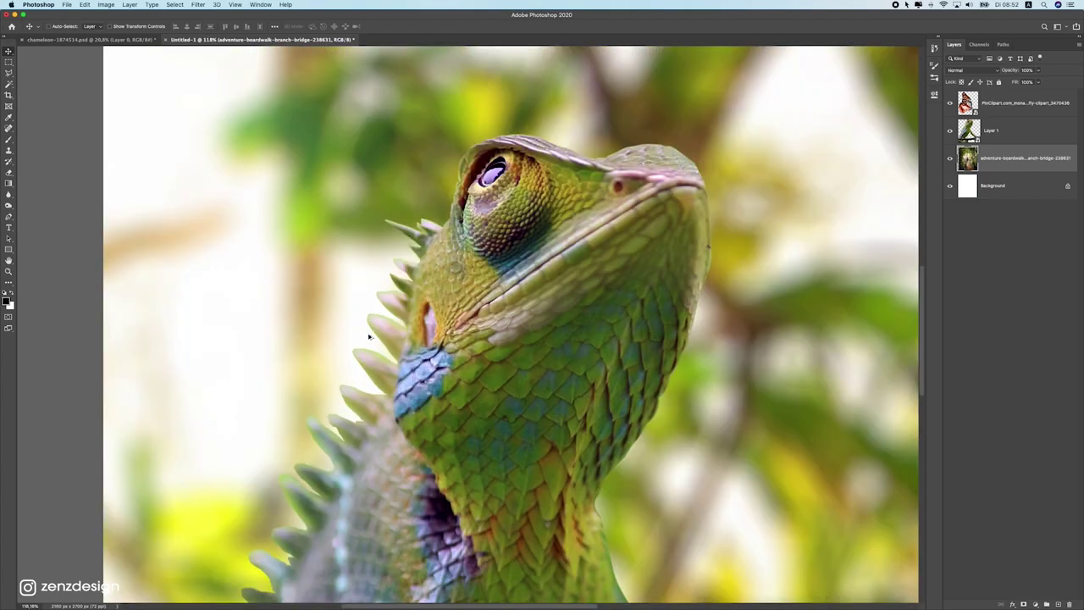
scroll(378, 352, "down", 5)
left_click_drag(464, 335, 458, 333)
scroll(456, 343, "down", 4)
scroll(457, 344, "up", 2)
left_click_drag(499, 301, 478, 358)
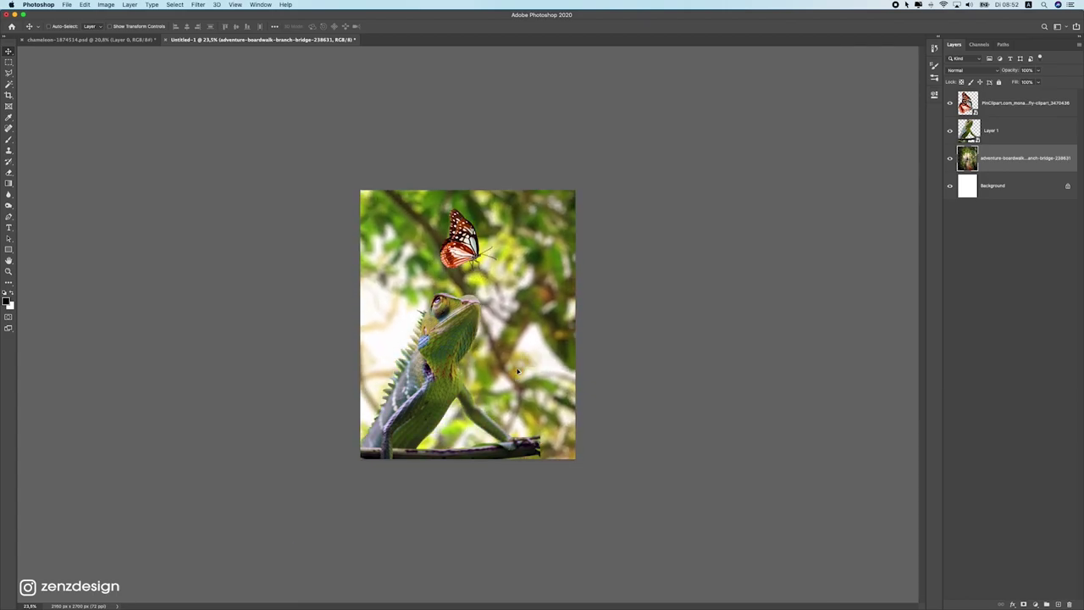
scroll(479, 358, "up", 5)
key("super+0")
scroll(326, 364, "down", 1)
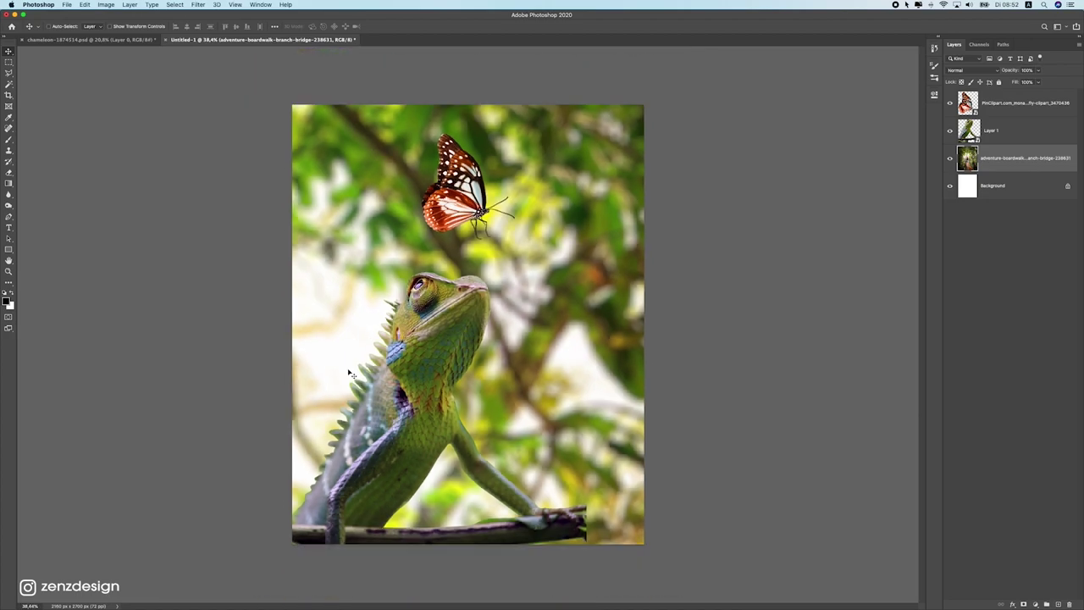
Step: Examine how the blurred background sits behind the chameleon and the butterfly
scroll(468, 325, "down", 1)
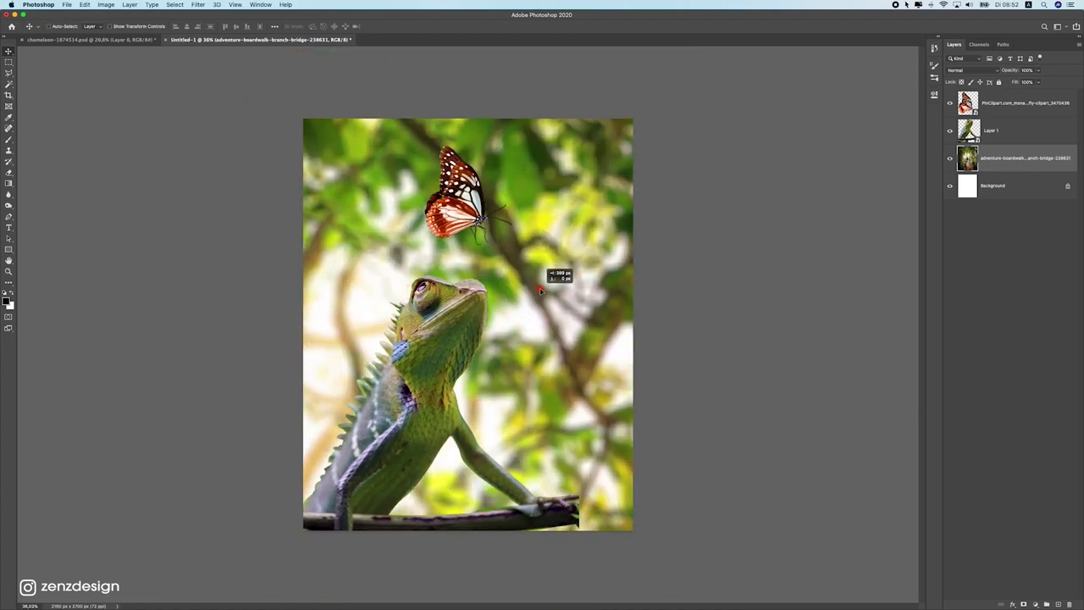
scroll(494, 302, "down", 1)
scroll(494, 303, "down", 2)
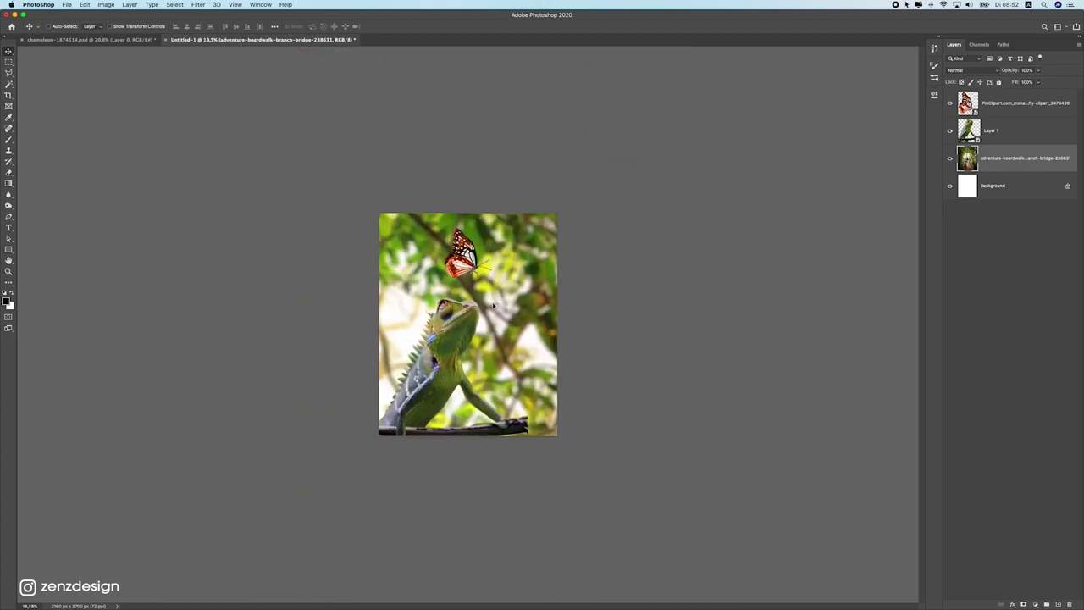
scroll(494, 302, "up", 3)
scroll(540, 266, "down", 3)
scroll(533, 276, "up", 1)
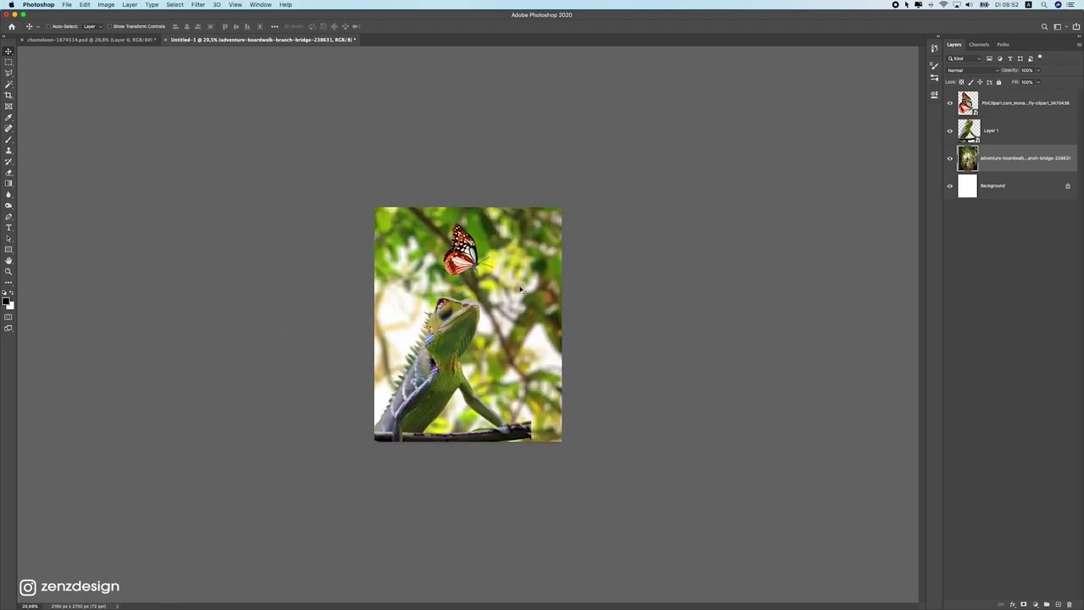
scroll(485, 417, "up", 3)
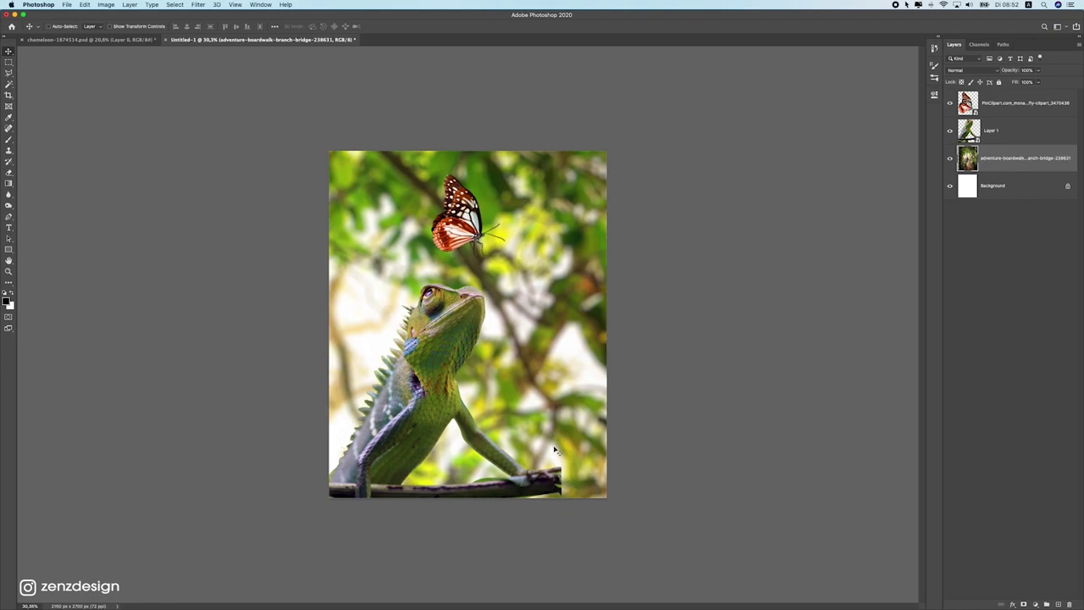
Step: Enlarge the chameleon slightly and shift it down and to the right so its branch runs along the canvas's bottom edge
left_click(446, 327, "super")
mouse_move(446, 326)
left_mouse_down()
mouse_move(460, 320)
mouse_move(445, 326)
left_mouse_up()
key("super+t")
mouse_move(559, 281)
left_mouse_down()
mouse_move(568, 275)
mouse_move(581, 295)
mouse_move(576, 288)
left_mouse_up()
left_click_drag(467, 319, 478, 329)
key("Return")
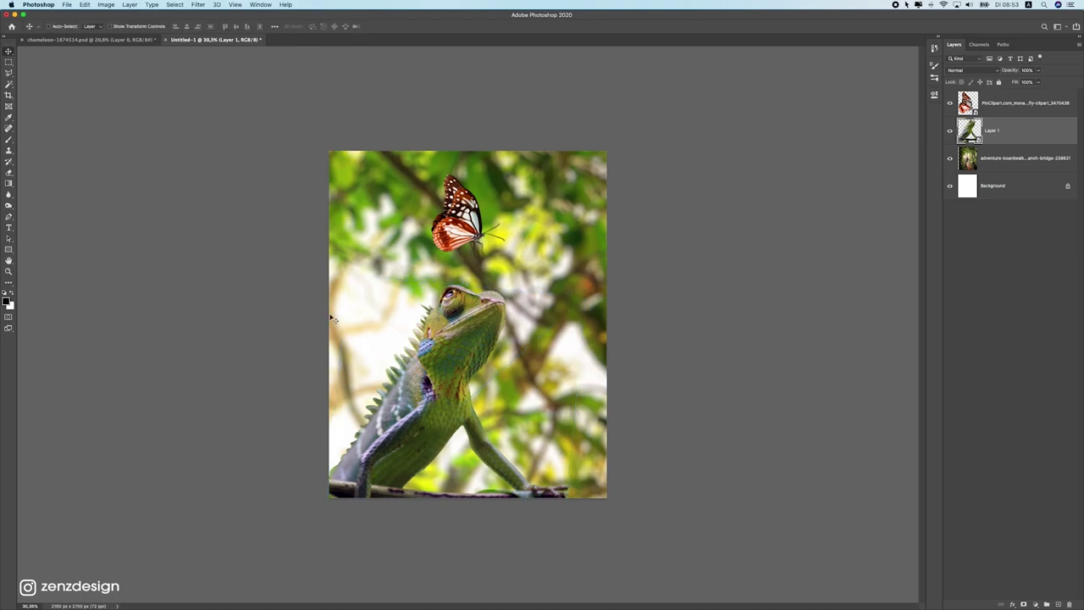
Step: Rasterize the chameleon layer
scroll(443, 344, "up", 5)
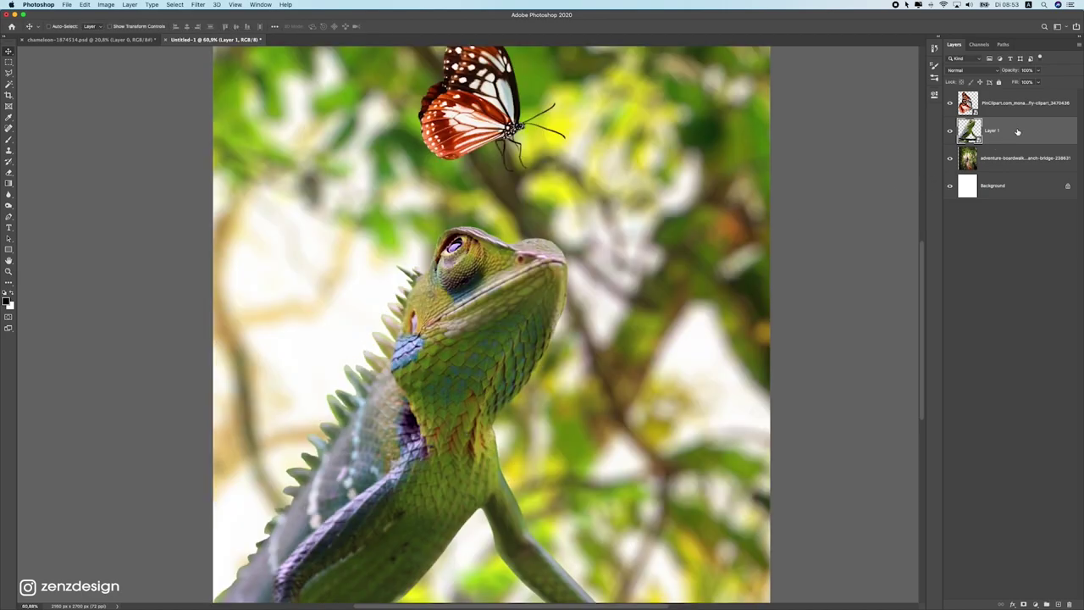
key("ctrl+0")
right_click(1031, 133)
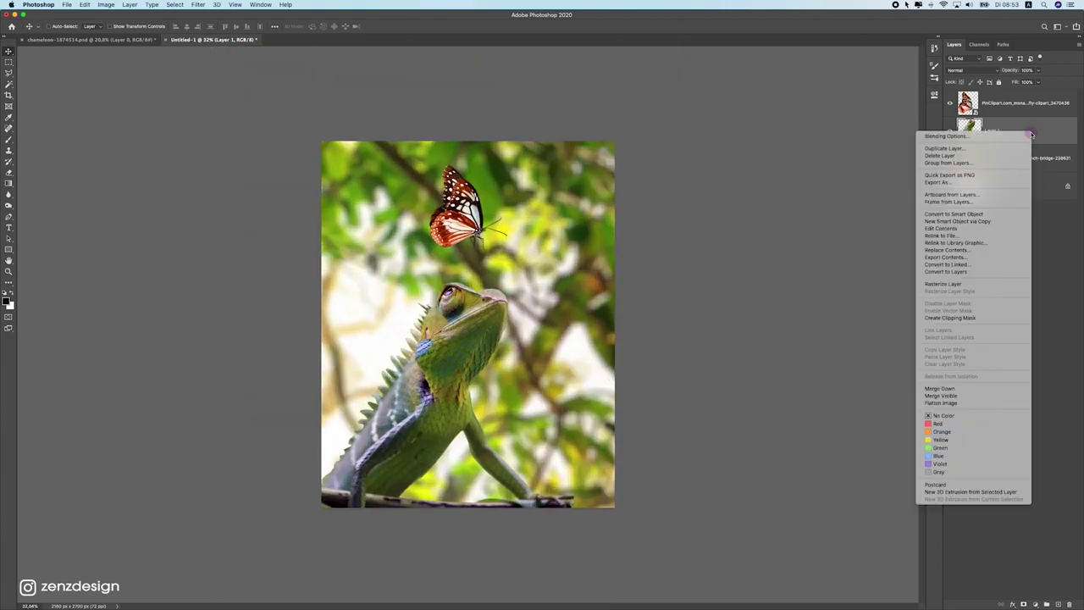
left_click(939, 285)
Step: Pick the Blur tool and set its strength to 100%
left_click(7, 195)
left_click(29, 194)
scroll(467, 324, "up", 3)
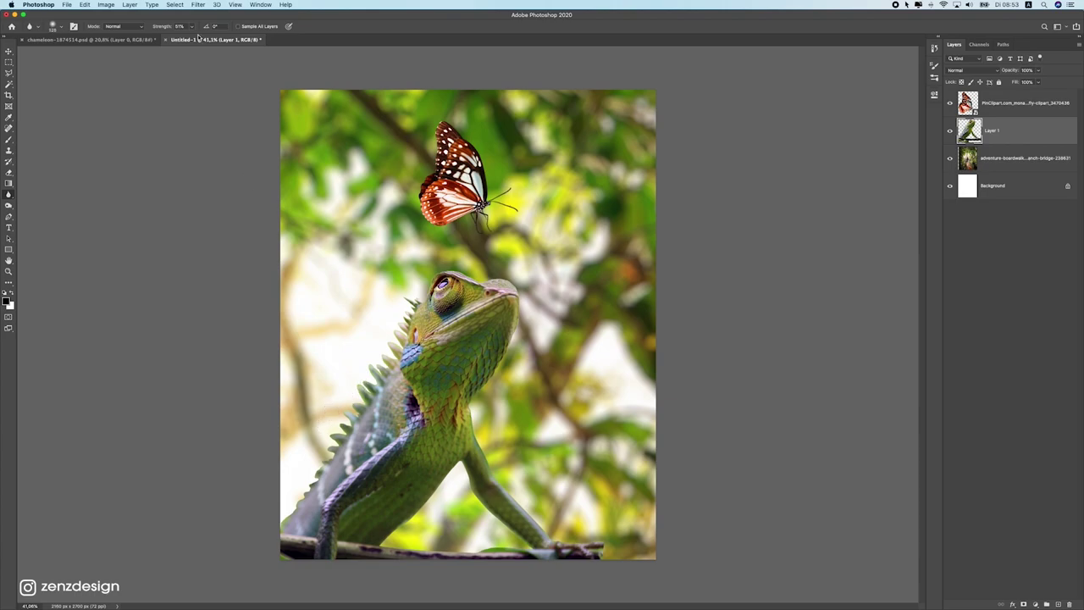
left_click(8, 196)
left_click(38, 189)
left_click(194, 27)
left_click(373, 355)
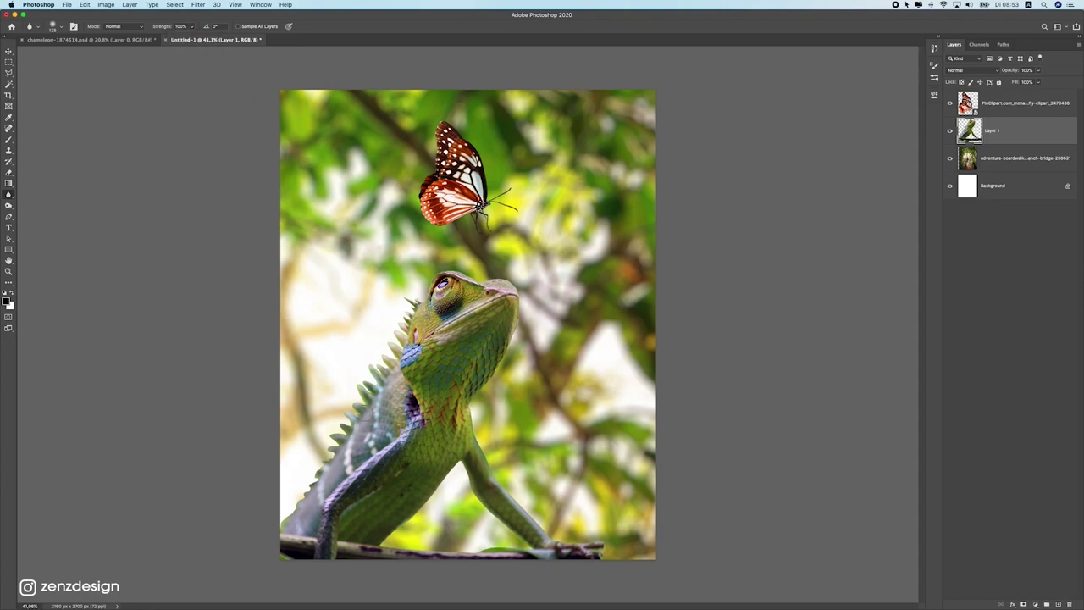
Step: Lower the Blur tool's strength to about 88% and soften the outline of the spines along the chameleon's neck and back
left_click(192, 26)
left_click(206, 19)
scroll(387, 391, "up", 5)
mouse_move(398, 366)
left_mouse_down()
mouse_move(421, 254)
mouse_move(325, 334)
mouse_move(334, 335)
left_mouse_up()
mouse_move(381, 222)
left_mouse_down()
mouse_move(326, 366)
mouse_move(274, 429)
mouse_move(287, 433)
mouse_move(299, 400)
mouse_move(271, 422)
mouse_move(291, 429)
mouse_move(217, 518)
mouse_move(207, 550)
mouse_move(218, 509)
mouse_move(378, 240)
left_mouse_up()
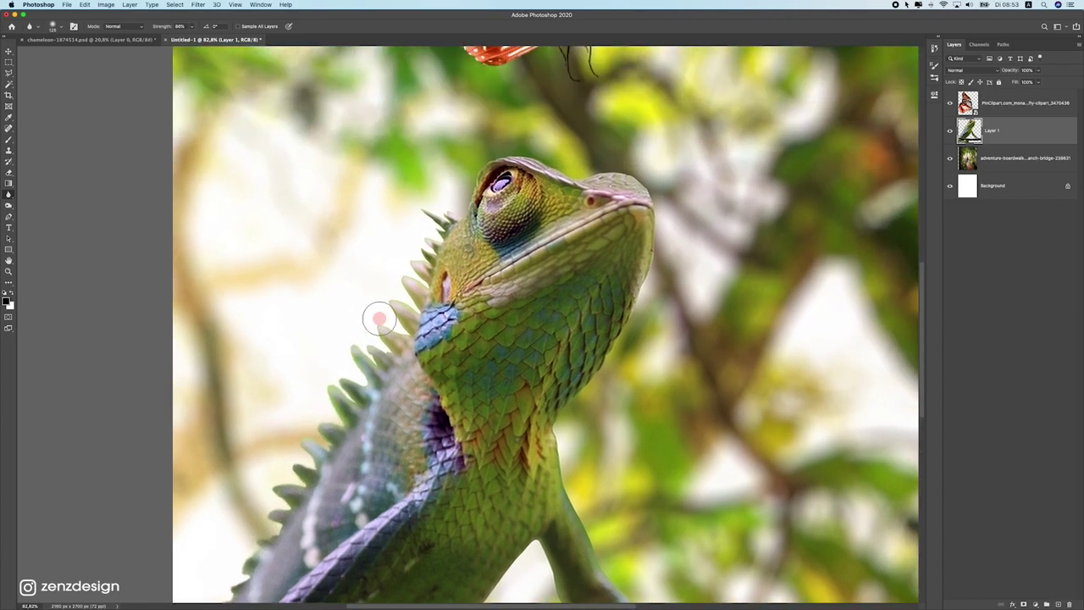
mouse_move(380, 319)
left_mouse_down()
mouse_move(407, 301)
mouse_move(422, 227)
mouse_move(405, 266)
left_mouse_up()
left_click(401, 266)
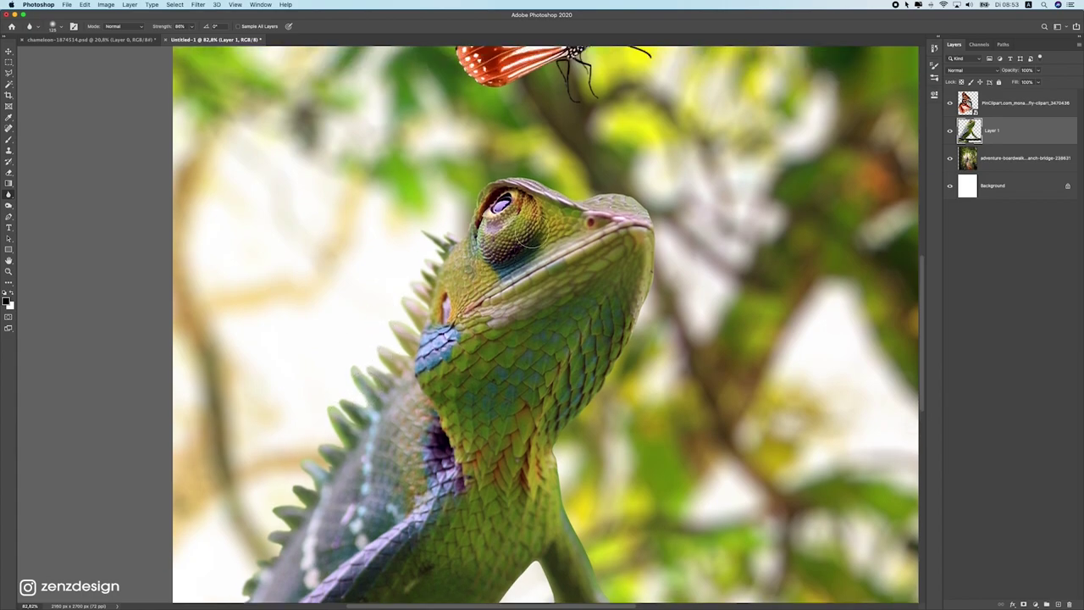
Step: Set the Blur strength to about 63% and soften the edges of the chameleon's head, throat and outstretched front leg
scroll(527, 230, "up", 2)
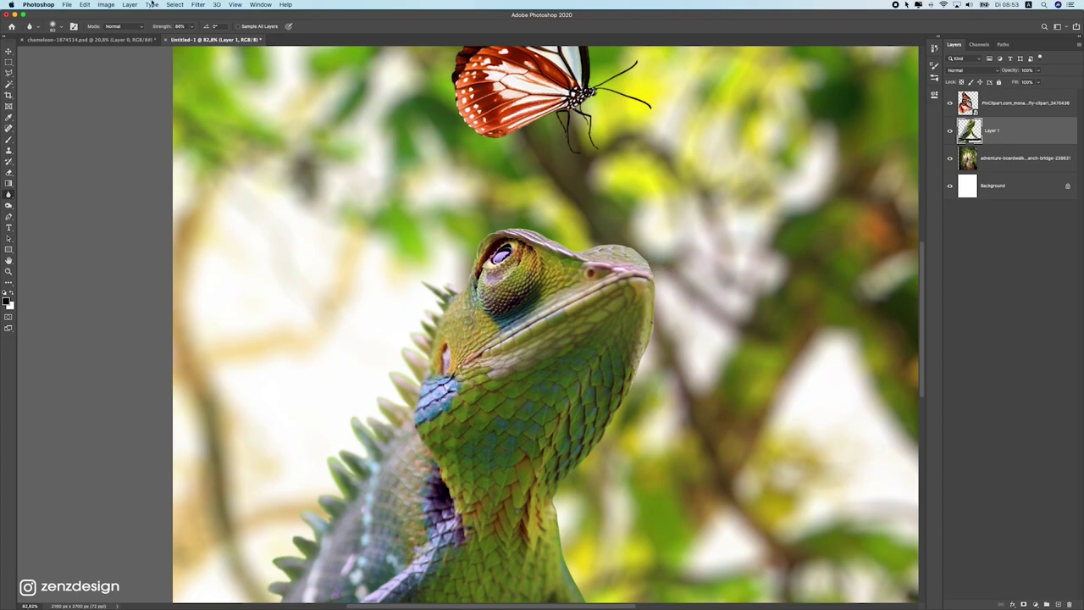
left_click(190, 27)
left_click(599, 236)
scroll(559, 364, "down", 4)
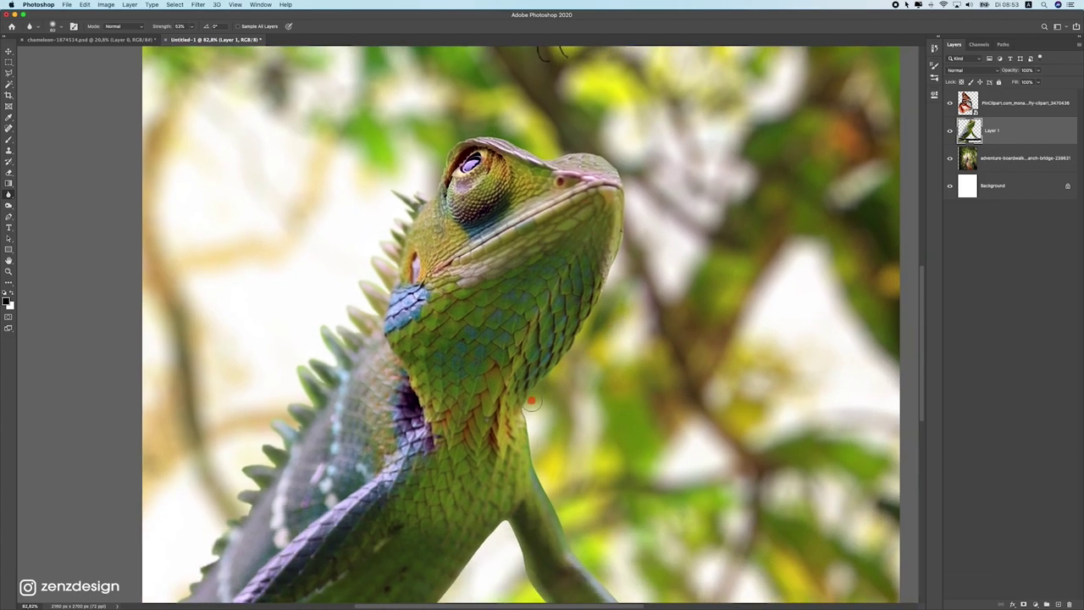
scroll(565, 354, "down", 5)
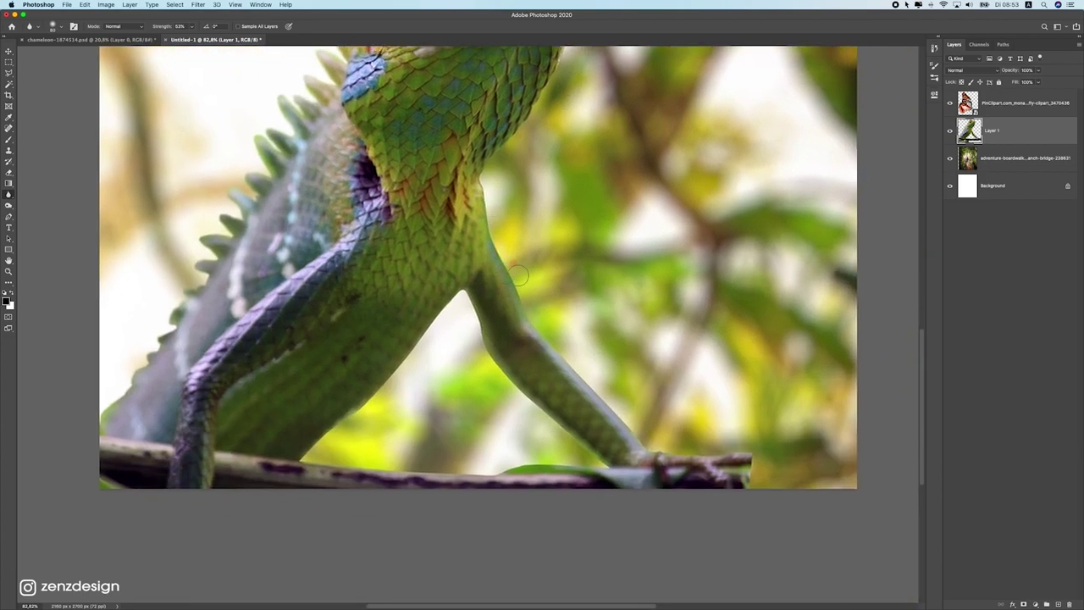
mouse_move(618, 416)
left_mouse_down()
mouse_move(565, 365)
mouse_move(631, 438)
mouse_move(677, 448)
left_mouse_up()
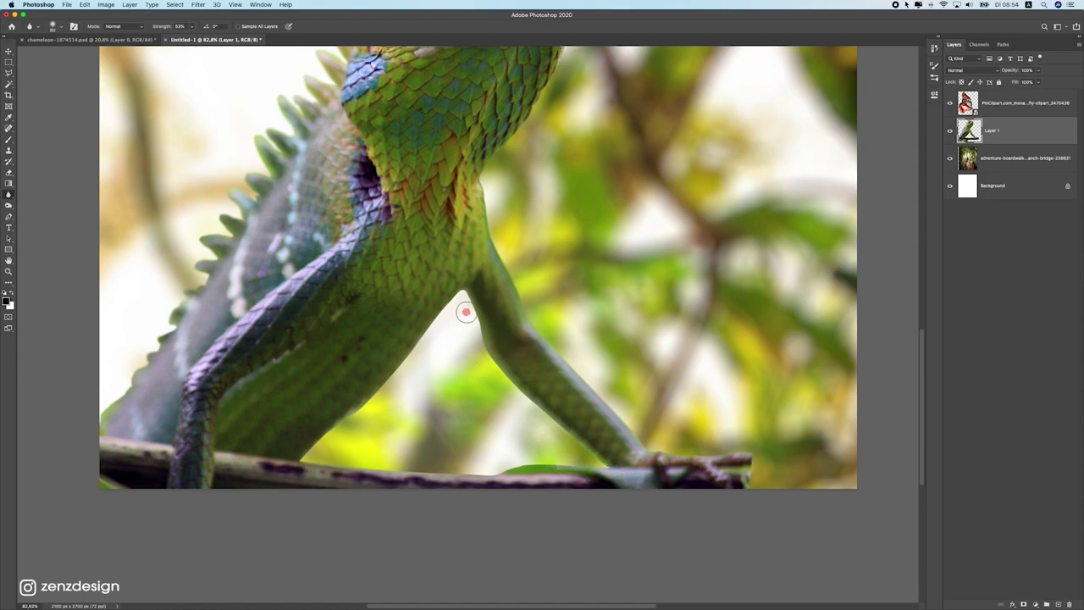
Step: Soften the edge of the chameleon's belly between its two front legs with the Blur tool
left_click_drag(426, 327, 371, 400)
mouse_move(329, 440)
left_mouse_down()
mouse_move(304, 461)
mouse_move(288, 452)
left_mouse_up()
left_click_drag(445, 324, 434, 334)
scroll(306, 417, "up", 10)
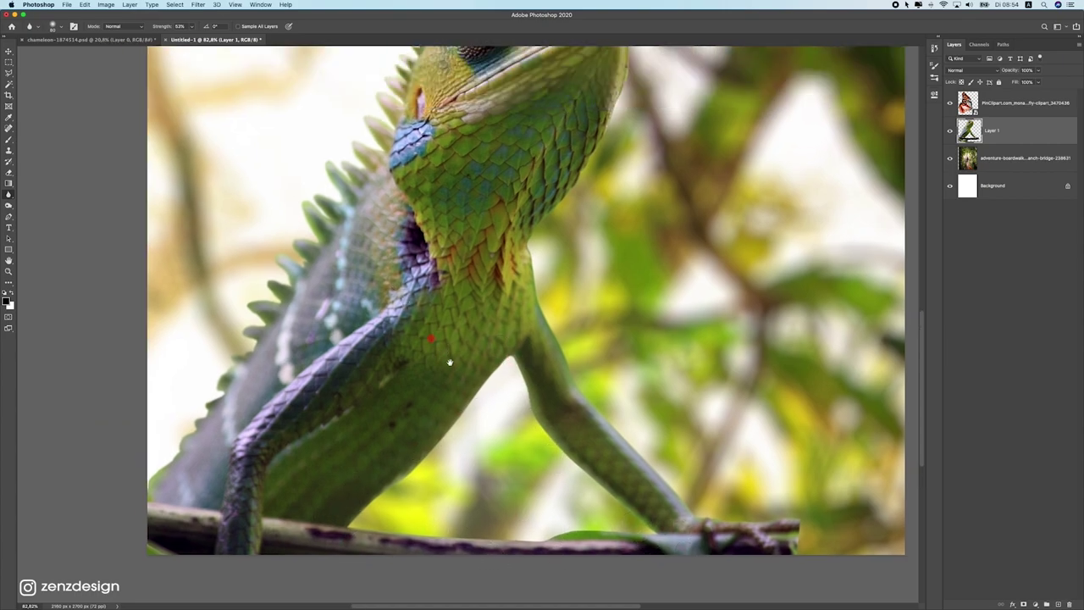
left_click_drag(352, 458, 316, 544)
scroll(409, 430, "down", 5)
scroll(396, 402, "up", 3)
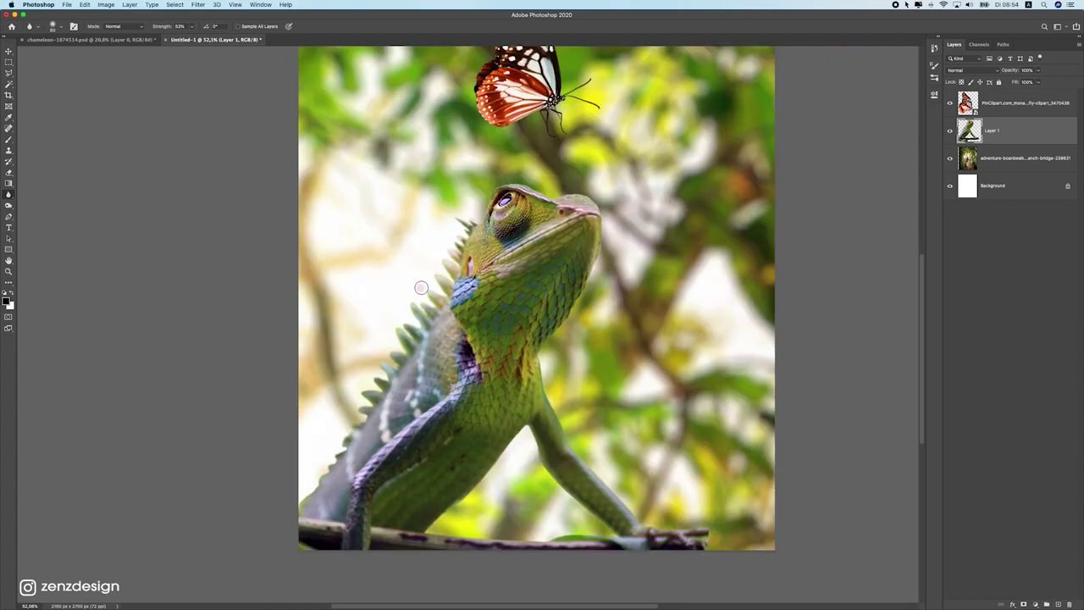
scroll(418, 296, "down", 3)
scroll(415, 322, "up", 2)
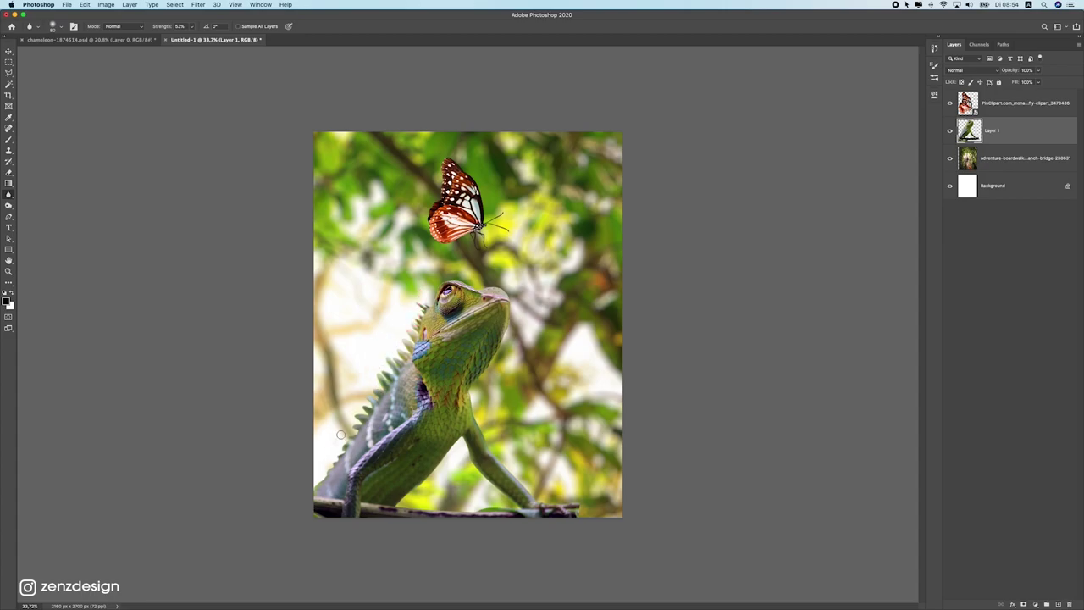
Step: Set the Blur strength to 100%, enlarge the brush and blur the spines along the chameleon's upper back
left_click(192, 26)
left_click_drag(212, 40, 219, 38)
key("bracketright")
key("bracketright")
key("bracketright")
mouse_move(405, 348)
left_mouse_down()
mouse_move(368, 383)
mouse_move(359, 422)
left_mouse_up()
mouse_move(392, 322)
left_mouse_down()
mouse_move(337, 427)
mouse_move(400, 324)
left_mouse_up()
Step: Blur the chameleon's back and rear body down to the branch so the sharpness falls off away from the head
mouse_move(399, 388)
left_mouse_down()
mouse_move(375, 457)
mouse_move(343, 495)
left_mouse_up()
mouse_move(374, 376)
left_mouse_down()
mouse_move(400, 310)
mouse_move(321, 430)
mouse_move(336, 327)
left_mouse_up()
scroll(398, 360, "up", 5)
mouse_move(437, 337)
left_mouse_down()
mouse_move(400, 368)
mouse_move(294, 507)
left_mouse_up()
scroll(296, 484, "down", 2)
key("super+0")
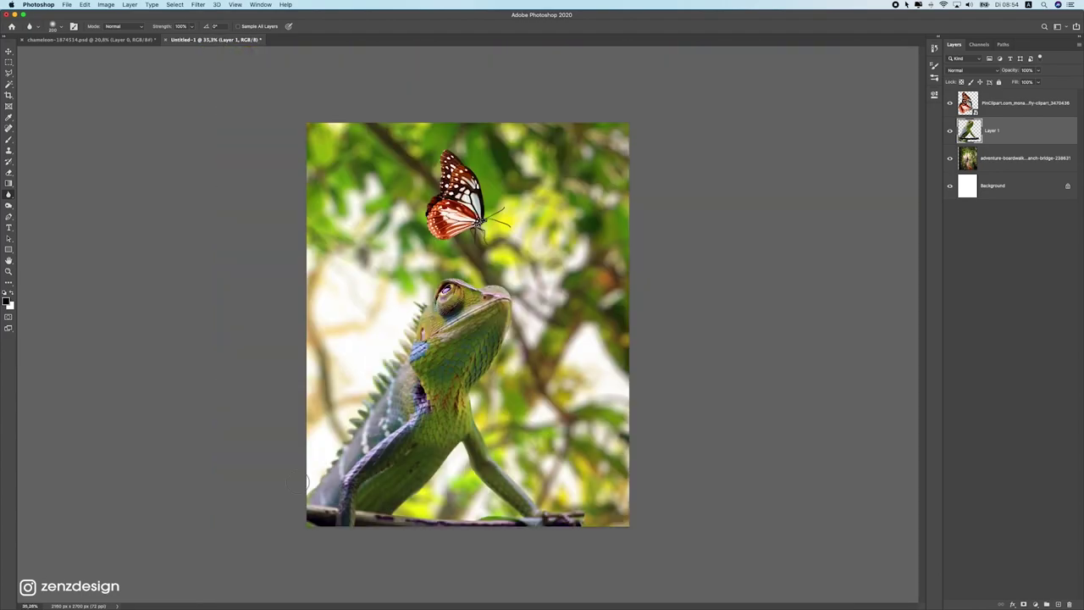
Step: Move the butterfly slightly down and to the right, closer to the chameleon's head
left_click(354, 390)
left_click(7, 51)
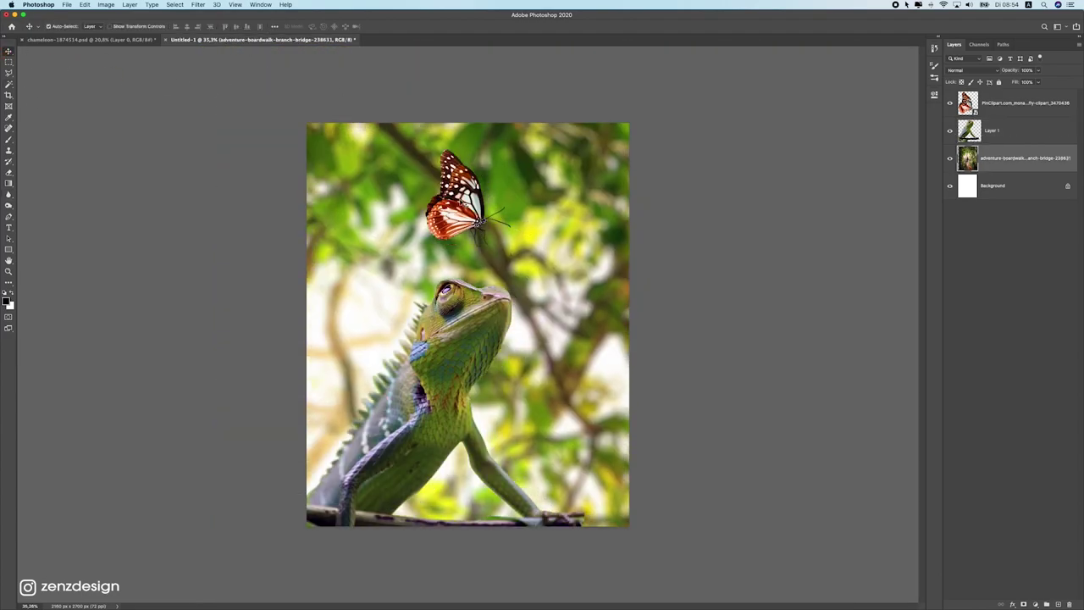
left_click_drag(465, 195, 477, 207)
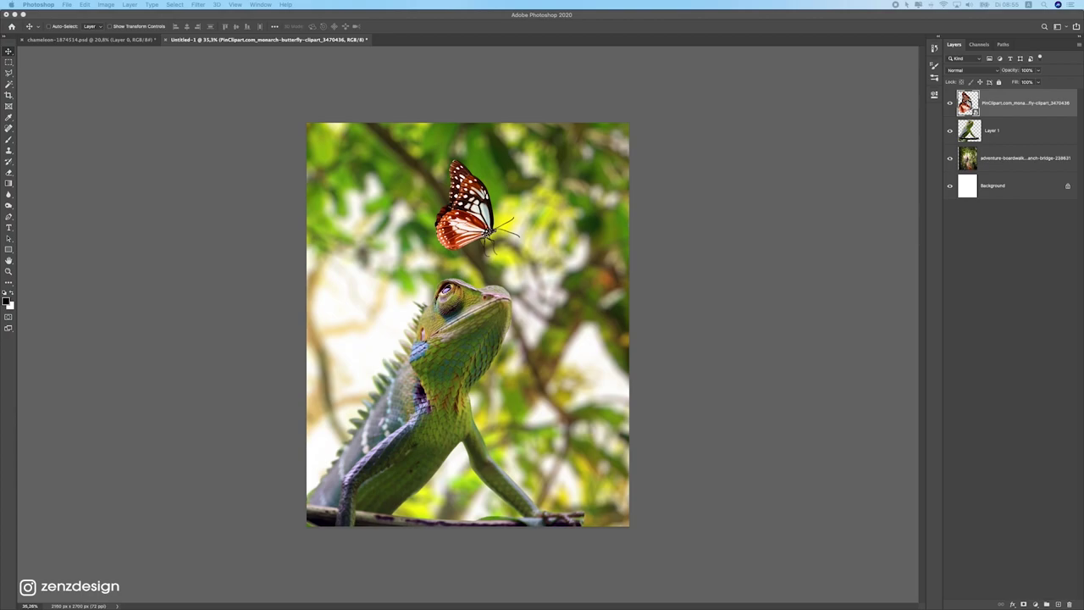
Step: Place the leafy branch image kindpng_3894907 into the composition above the butterfly layer
left_click(364, 127)
scroll(480, 264, "up", 8)
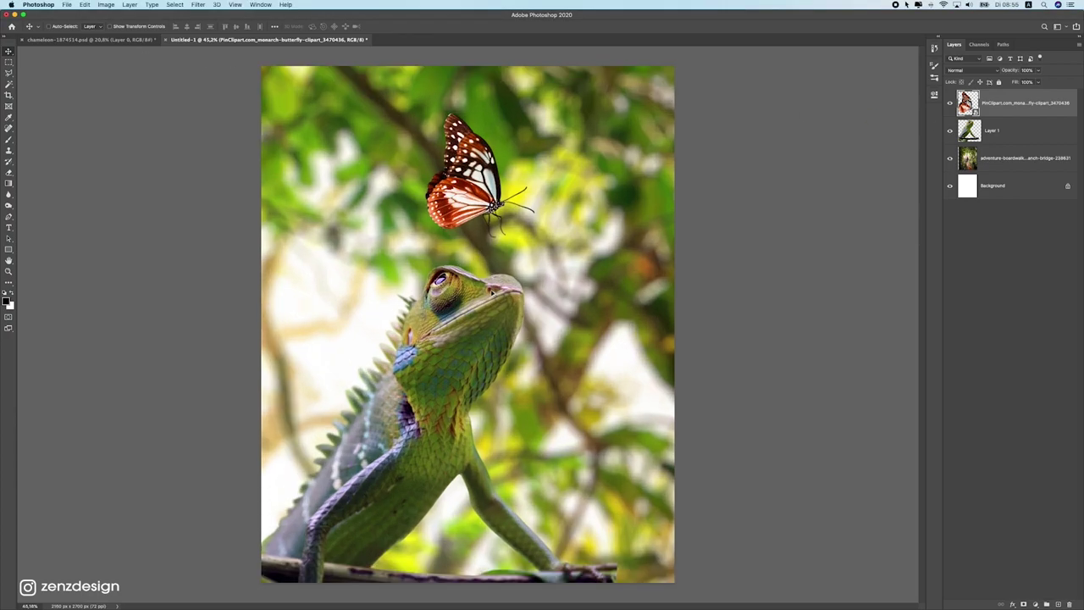
scroll(562, 376, "down", 7)
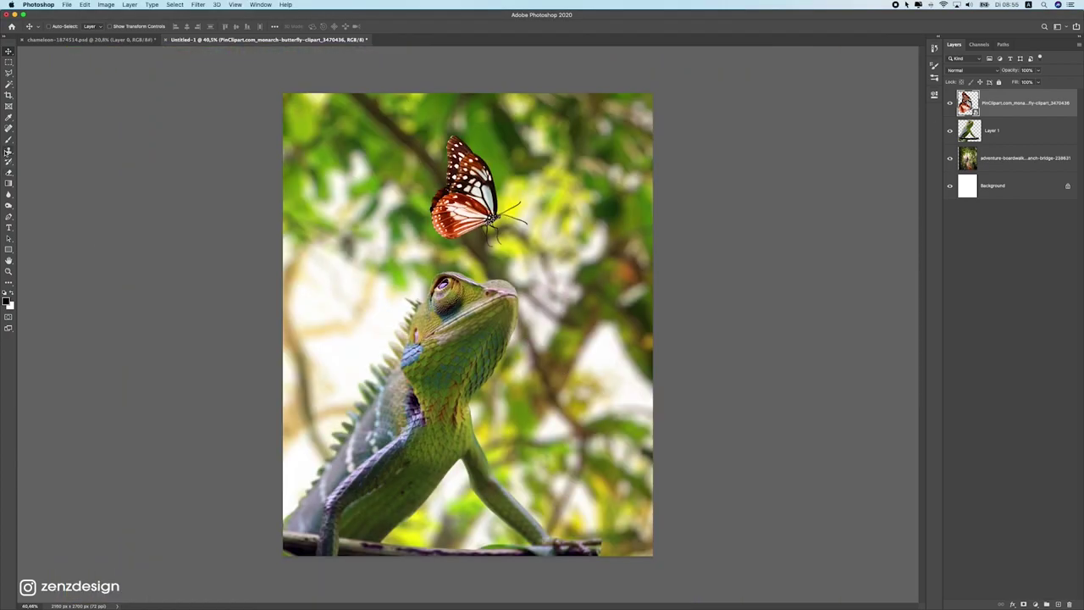
key("super+minus")
left_click(906, 4)
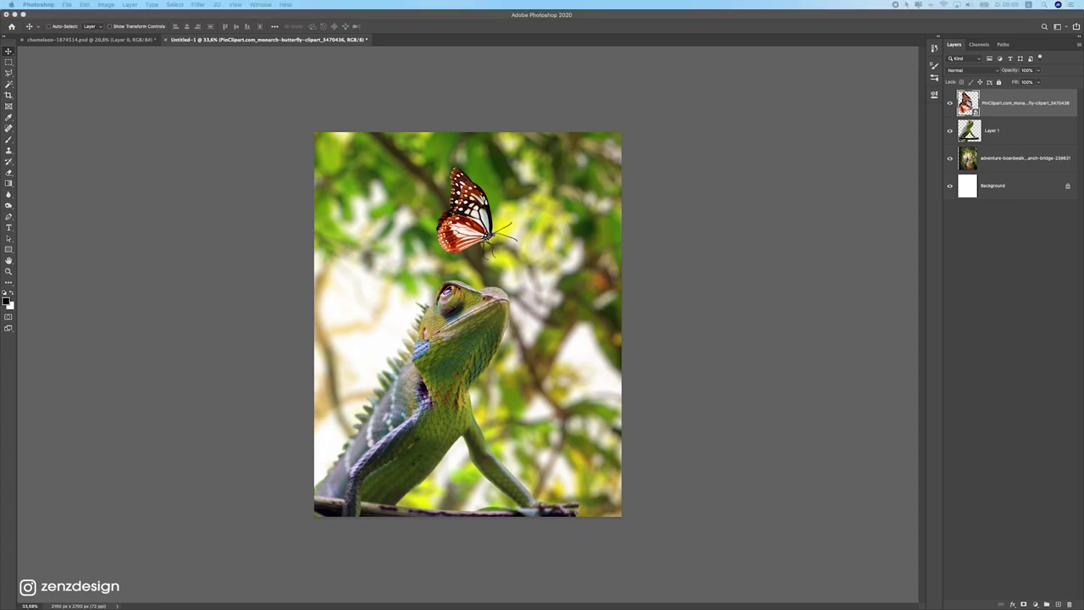
left_click_drag(546, 306, 461, 303)
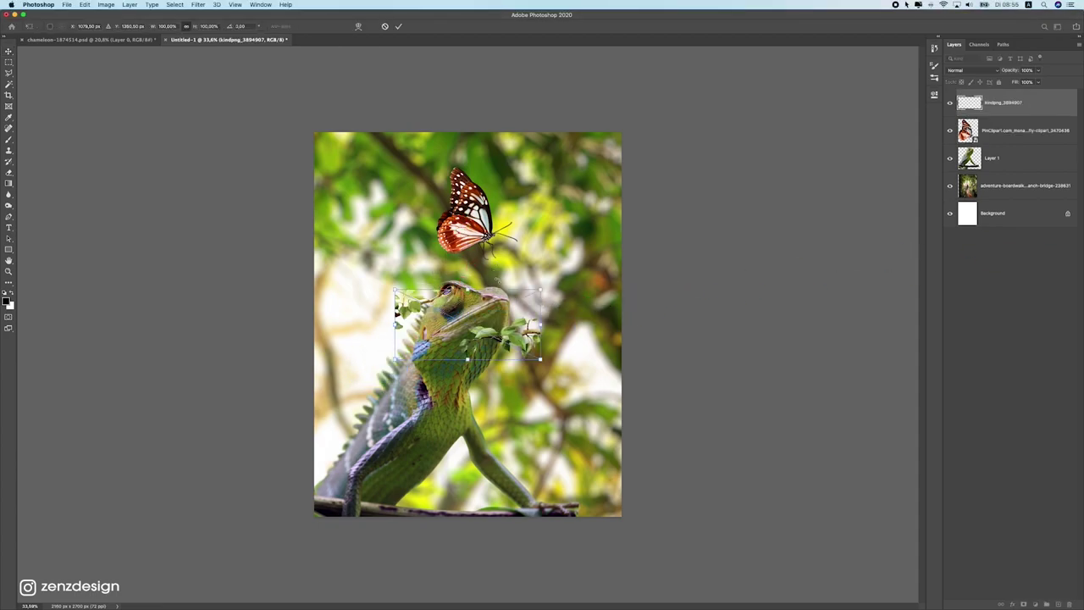
Step: Scale the leafy branch to about 526% and position its leaves across the lower part of the chameleon
left_click_drag(541, 294, 835, 207)
left_click_drag(690, 325, 577, 348)
left_click_drag(698, 183, 738, 163)
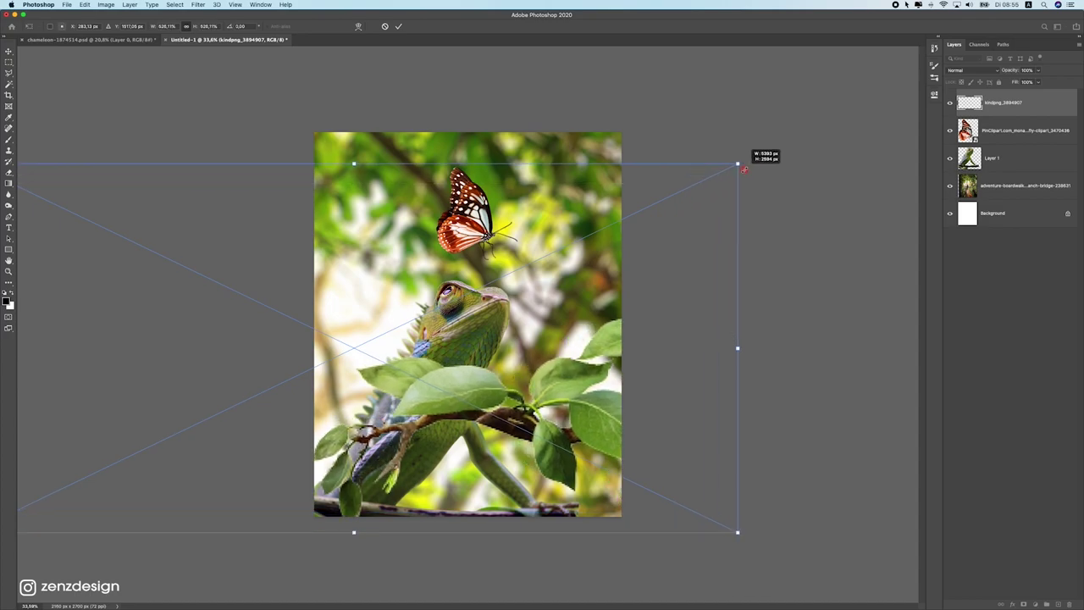
key("Return")
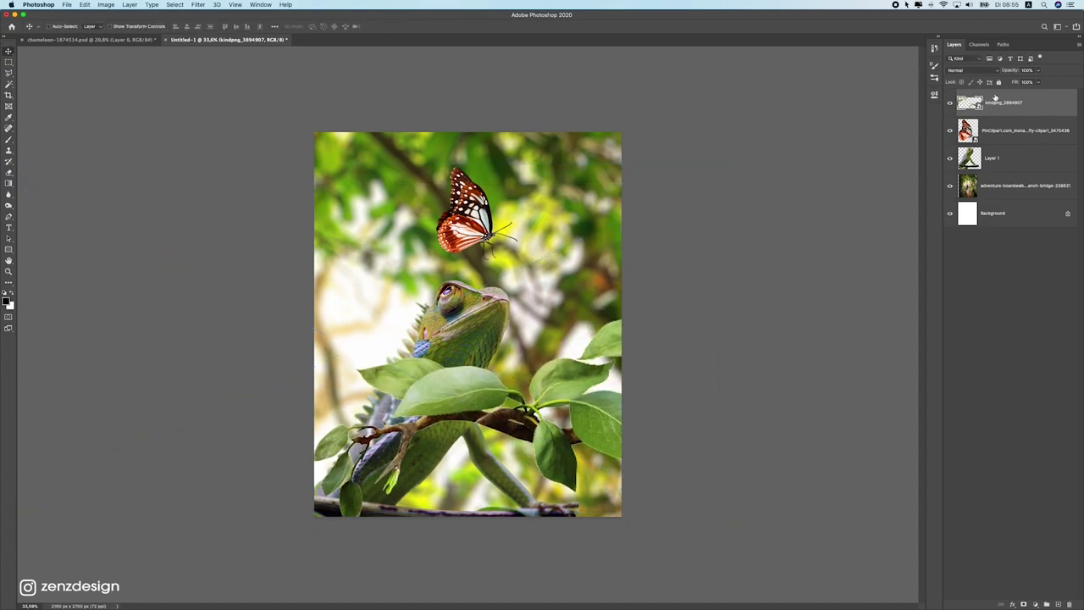
Step: Move the leafy branch down so its leaves cover the chameleon's perch and feet at the canvas's bottom edge
left_click_drag(599, 334, 604, 417)
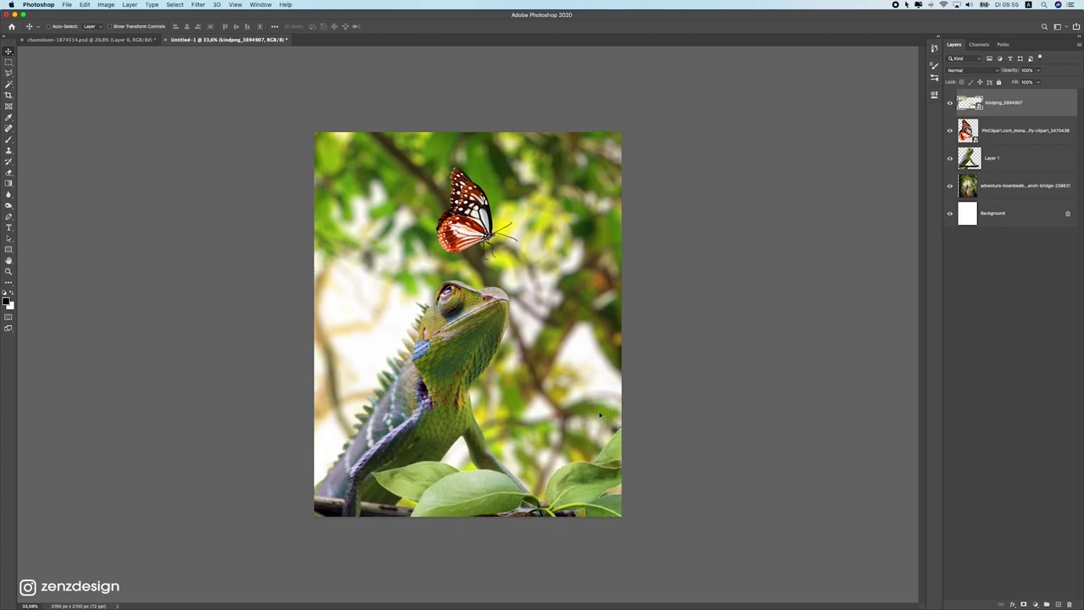
scroll(352, 382, "down", 5)
scroll(436, 391, "up", 5)
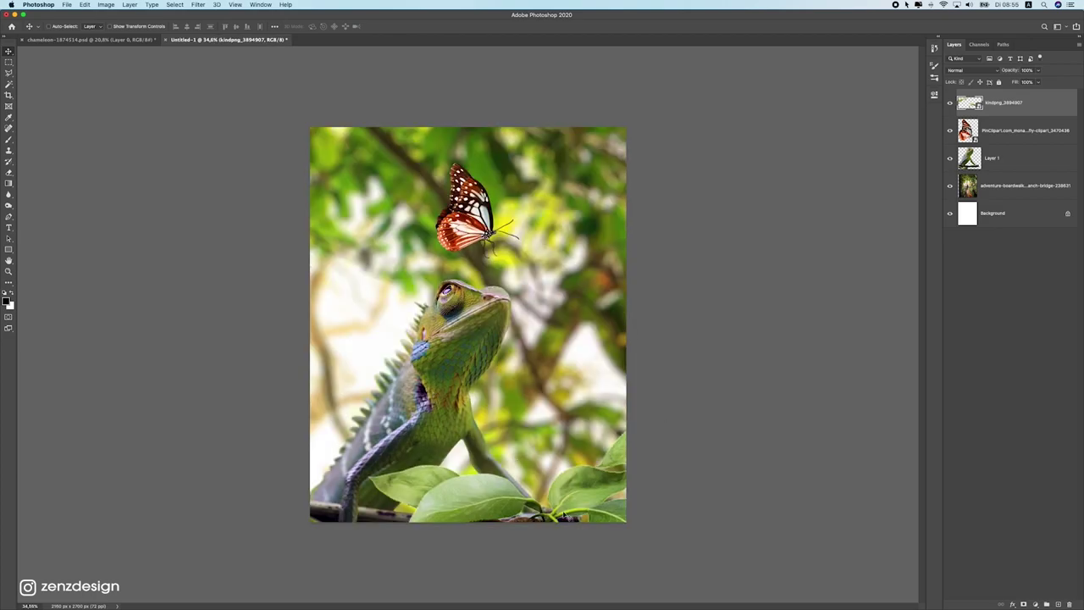
left_click_drag(550, 511, 505, 466)
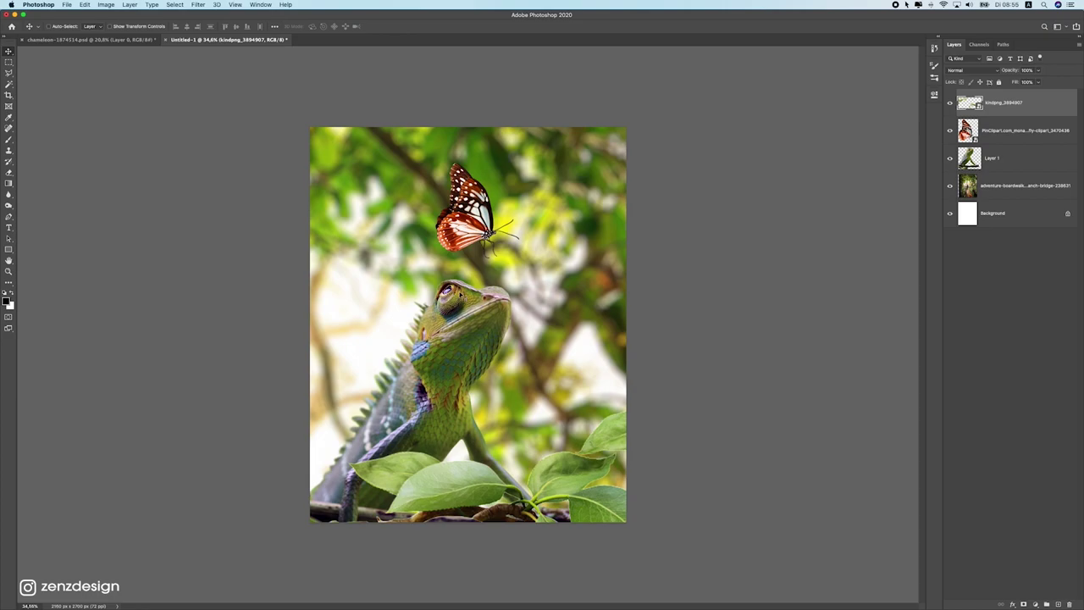
scroll(465, 474, "down", 3)
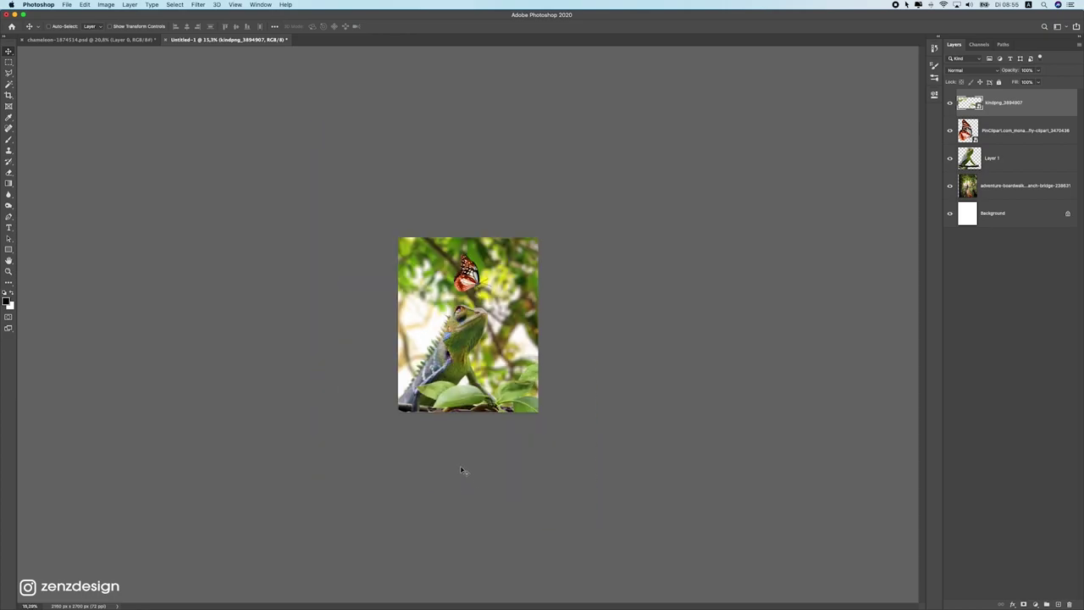
Step: Enlarge the leafy branch further and reposition it so large leaves fill the lower right foreground
key("super+t")
left_click_drag(590, 293, 641, 268)
key("Return")
scroll(619, 245, "up", 3)
mouse_move(534, 436)
left_mouse_down()
mouse_move(469, 410)
mouse_move(496, 389)
mouse_move(542, 402)
mouse_move(515, 429)
left_mouse_up()
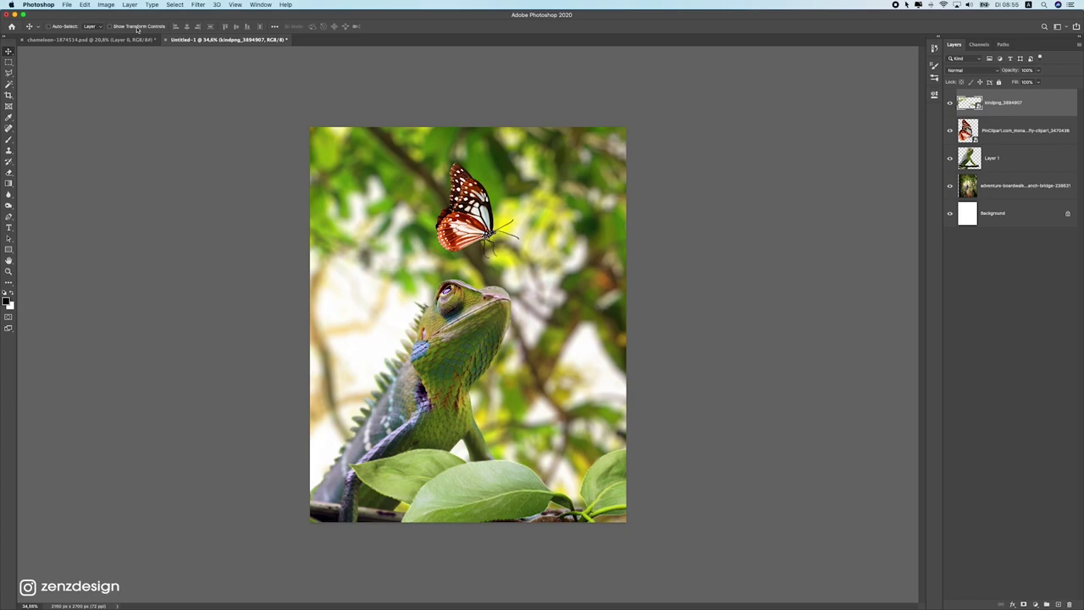
Step: Apply a Gaussian Blur with a radius of over 20 pixels to the leafy branch layer
left_click(200, 5)
mouse_move(239, 106)
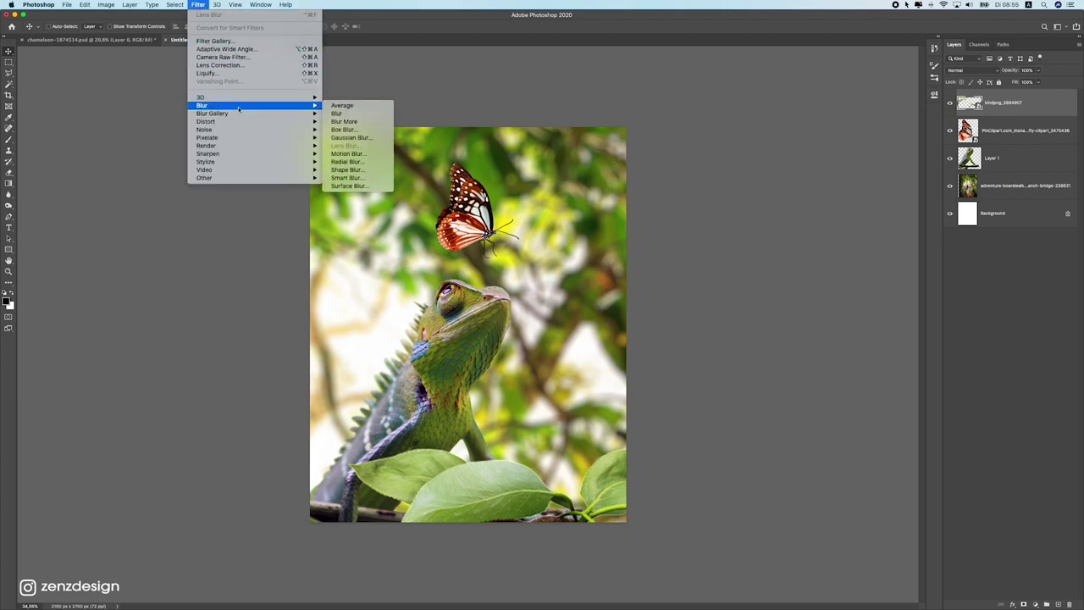
left_click(354, 137)
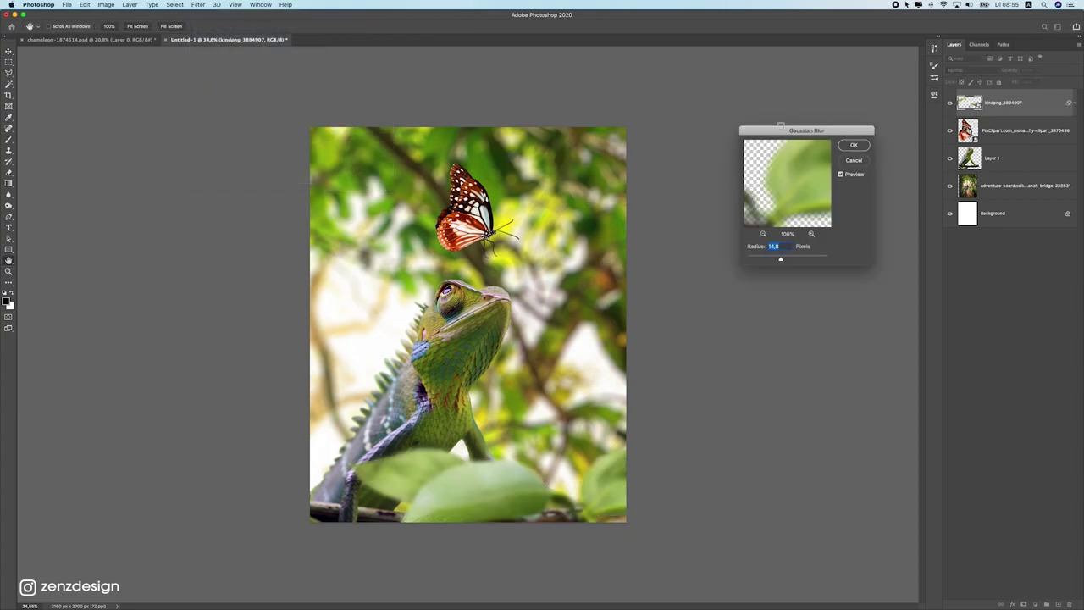
left_click_drag(661, 196, 670, 196)
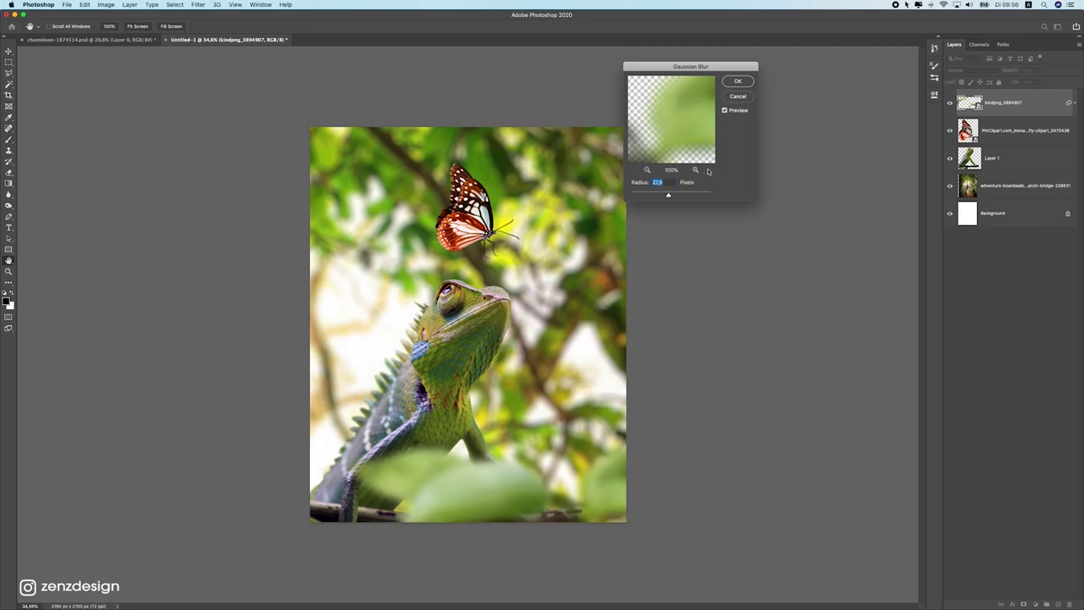
left_click(737, 81)
Step: Free-transform the blurred leafy branch and shift it down and to the right, uncovering the chameleon's belly and front leg
key("v")
mouse_move(490, 437)
left_mouse_down()
mouse_move(604, 434)
mouse_move(420, 426)
mouse_move(432, 442)
mouse_move(481, 428)
mouse_move(479, 407)
mouse_move(491, 423)
left_mouse_up()
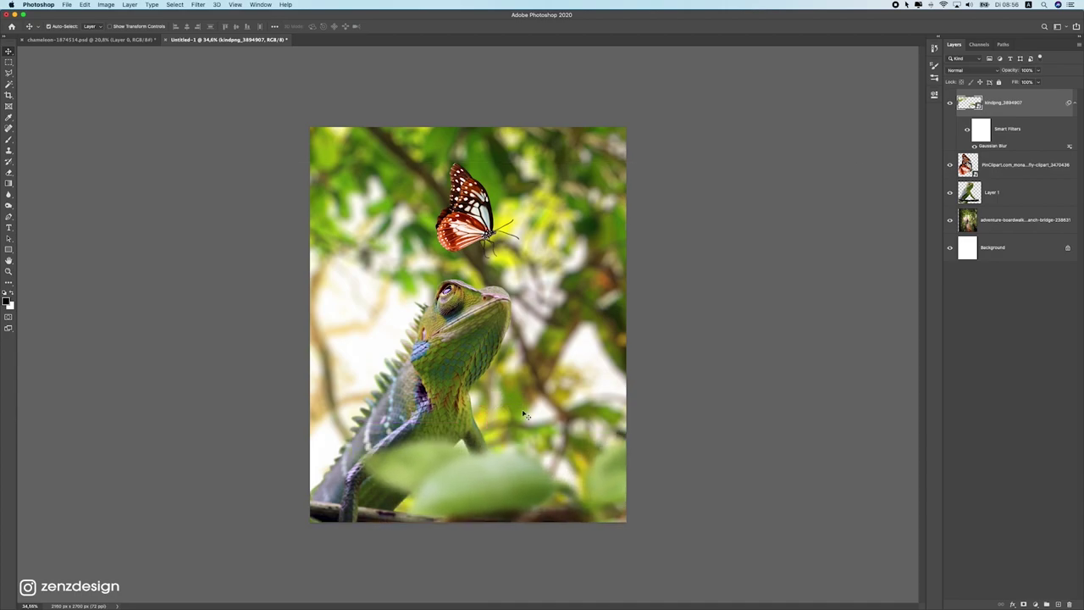
key("ctrl+t")
left_click_drag(686, 172, 506, 153)
left_click_drag(534, 454, 643, 446)
key("Return")
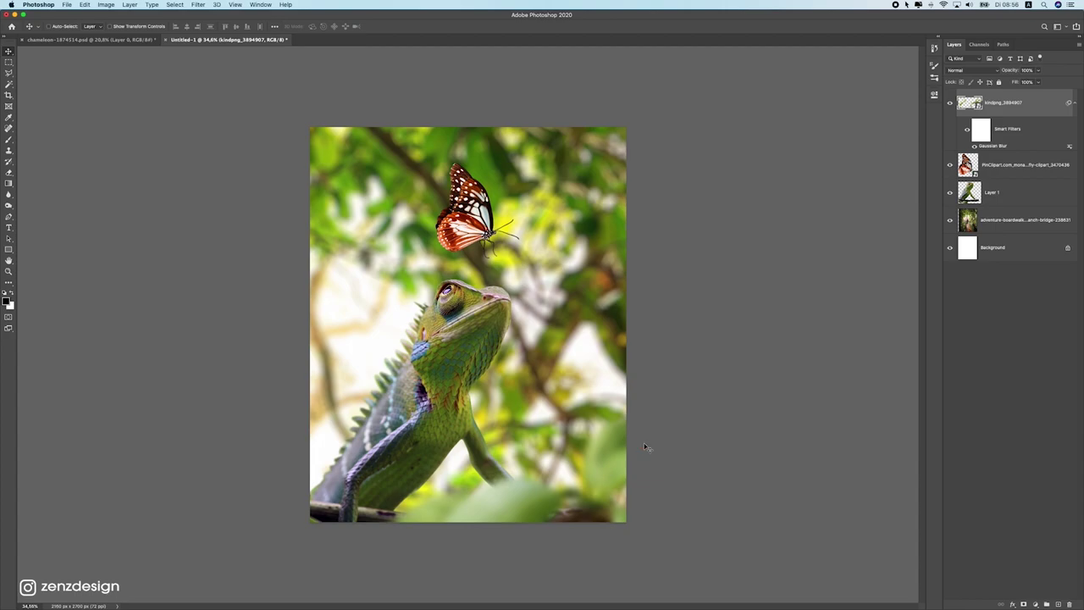
Step: Nudge the blurred leafy branch slightly up and left so the leaf overlaps the end of the chameleon's front leg
scroll(610, 406, "down", 5)
scroll(489, 385, "up", 5)
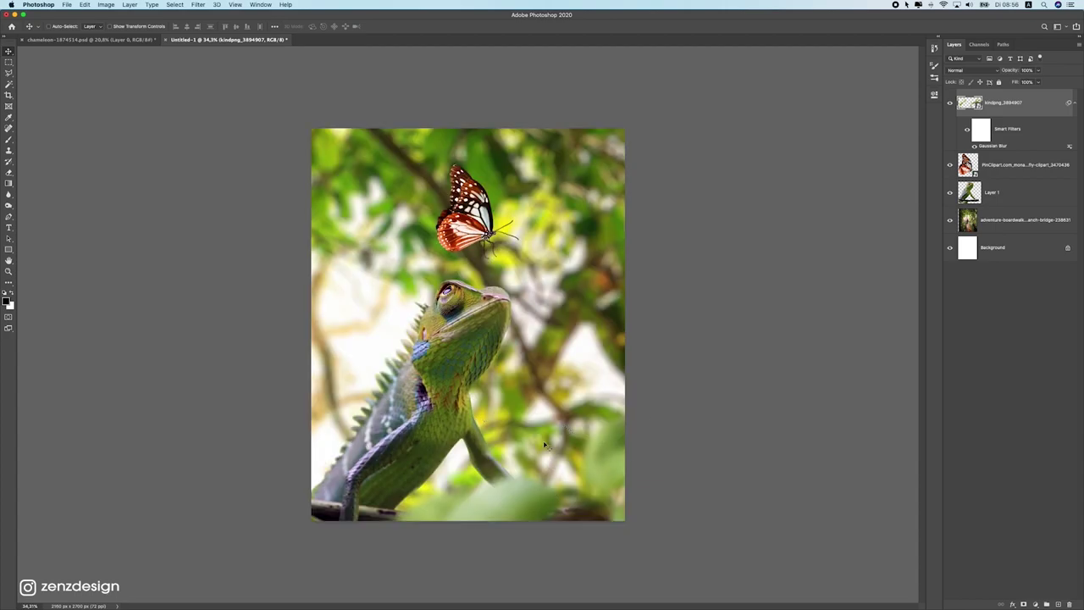
left_click_drag(534, 458, 523, 433)
scroll(499, 460, "down", 5)
scroll(500, 455, "up", 4)
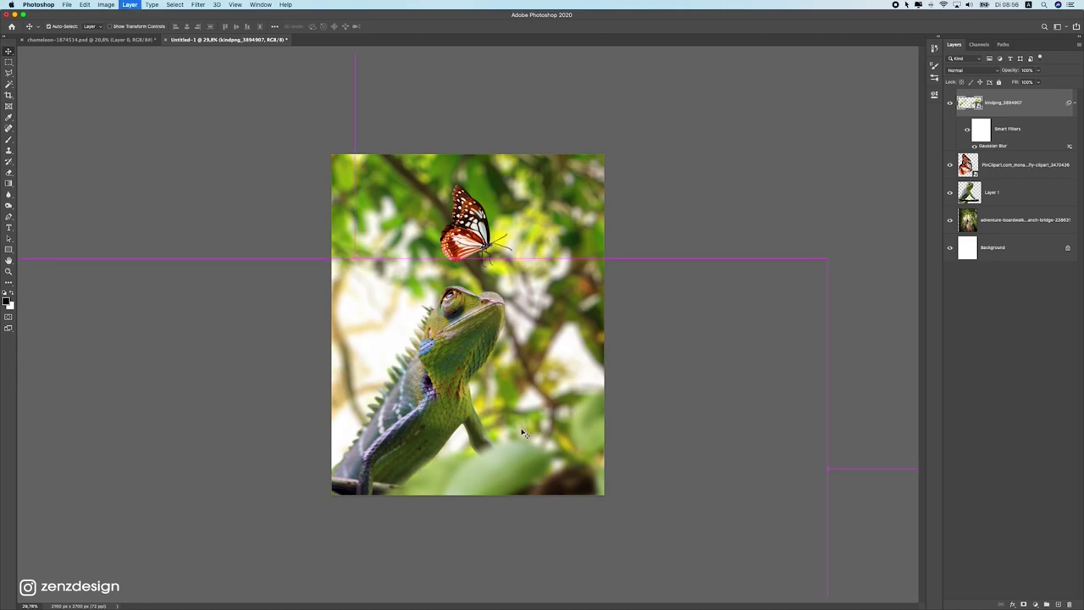
Step: Place a horizontally flipped duplicate of the blurred leaves over the chameleon's back at the canvas's lower left edge
key("super+j")
left_click_drag(673, 448, 407, 360)
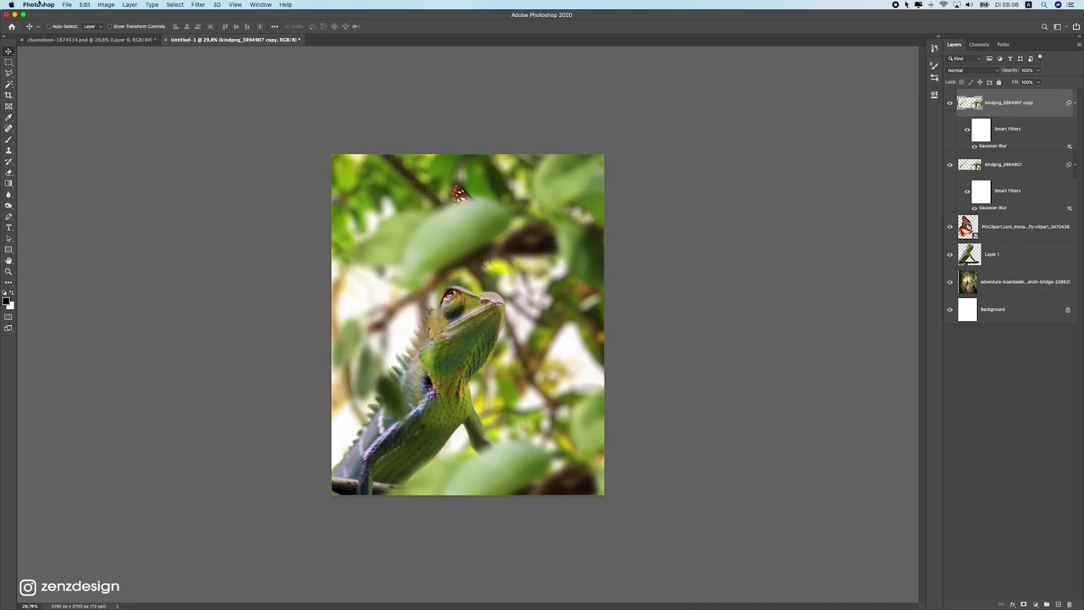
left_click(67, 5)
mouse_move(85, 4)
mouse_move(170, 201)
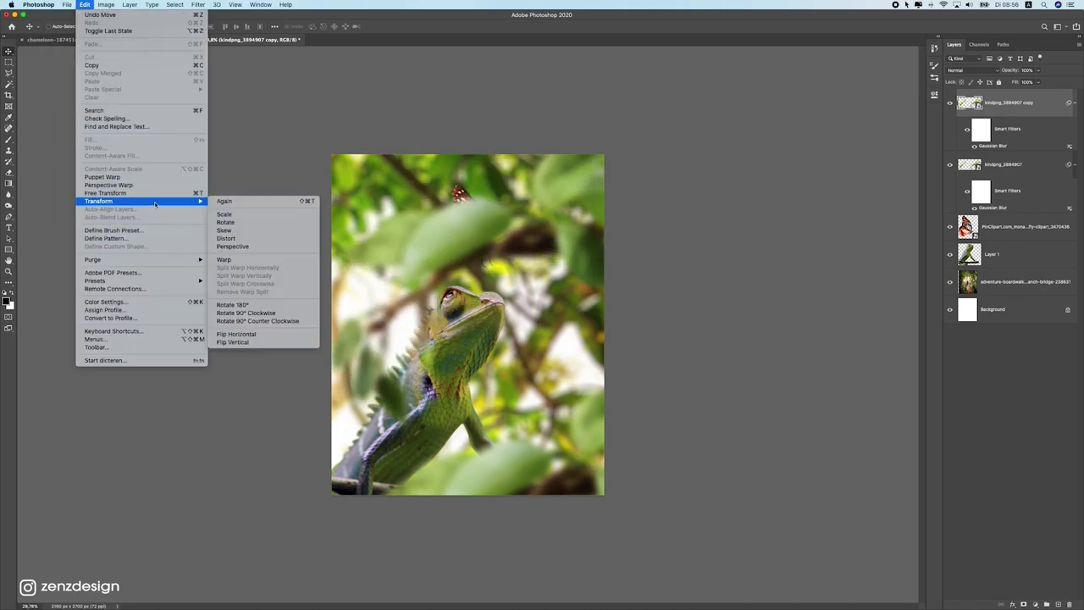
left_click(262, 334)
left_click_drag(608, 230, 366, 357)
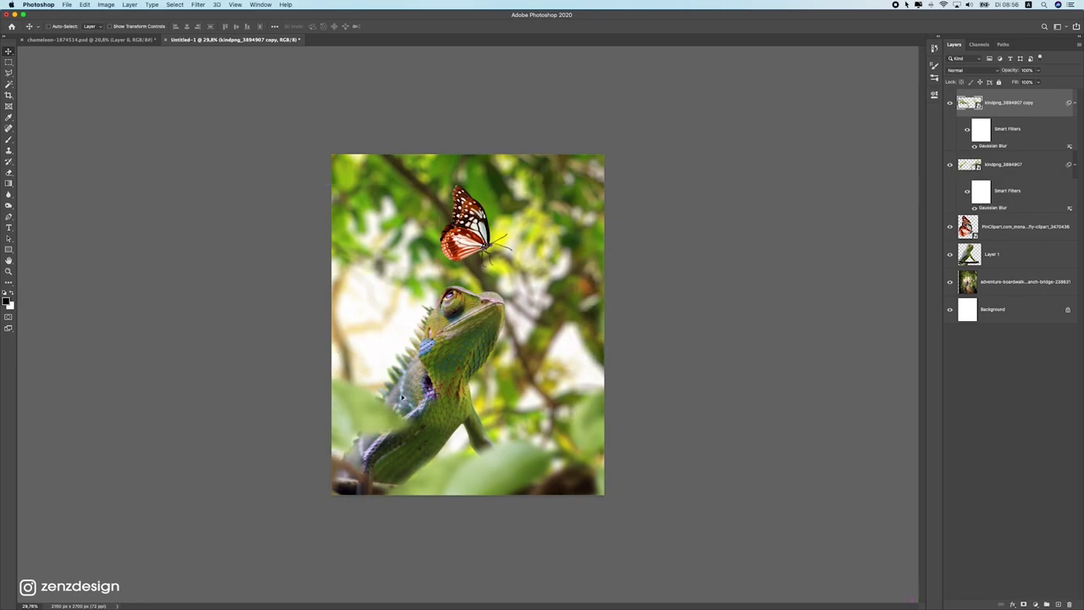
Step: Add another copy of the blurred leaves along the canvas's upper left edge and adjust the position of the original lower right branch
scroll(403, 398, "down", 1)
left_click_drag(411, 390, 405, 191)
key("super+j")
left_click_drag(438, 255, 491, 329)
scroll(480, 345, "up", 1)
left_click_drag(507, 459, 510, 435)
Step: Soften the edges of the chameleon's belly and front leg on Layer 1 with the Blur tool
scroll(464, 441, "up", 4)
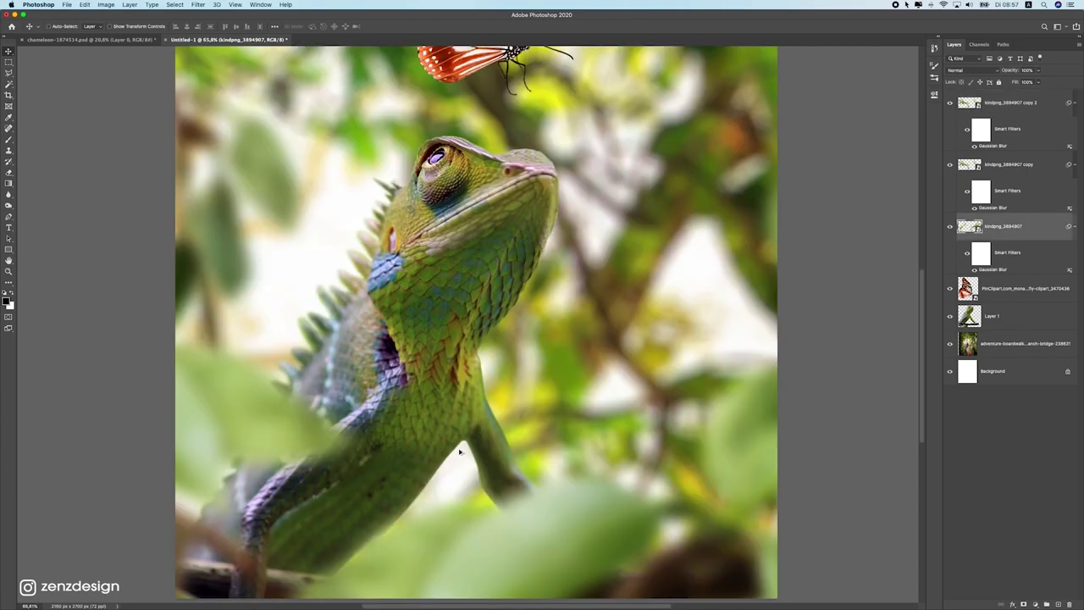
left_click(454, 435)
left_click(8, 194)
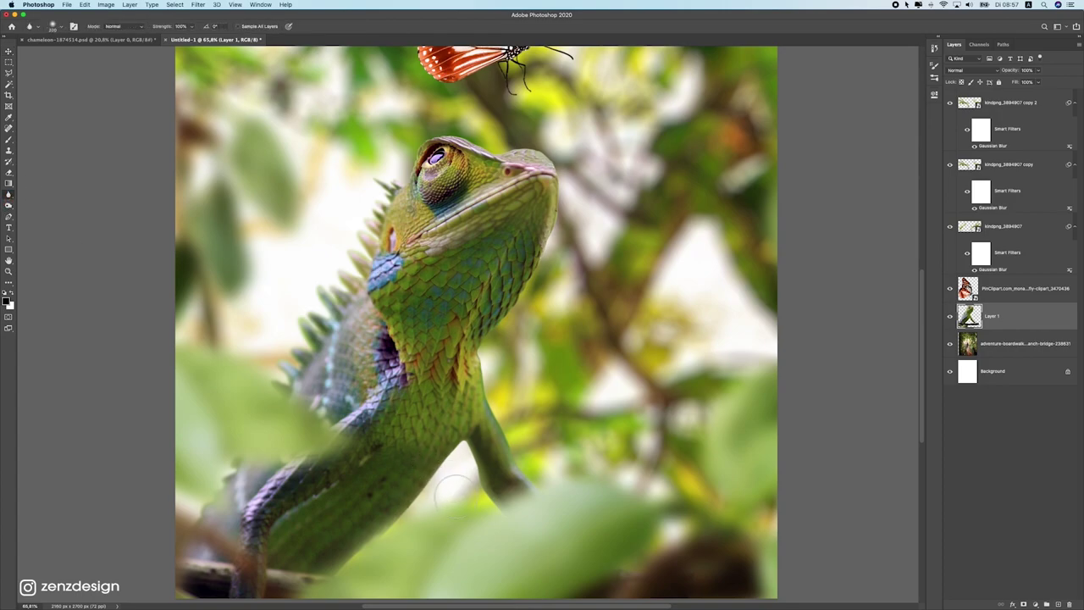
mouse_move(440, 439)
left_mouse_down()
mouse_move(460, 470)
mouse_move(459, 447)
mouse_move(492, 514)
mouse_move(449, 458)
mouse_move(471, 461)
mouse_move(392, 479)
mouse_move(380, 528)
left_mouse_up()
left_click(434, 535)
mouse_move(500, 399)
left_mouse_down()
mouse_move(488, 356)
mouse_move(501, 410)
mouse_move(559, 474)
left_mouse_up()
scroll(532, 438, "down", 5)
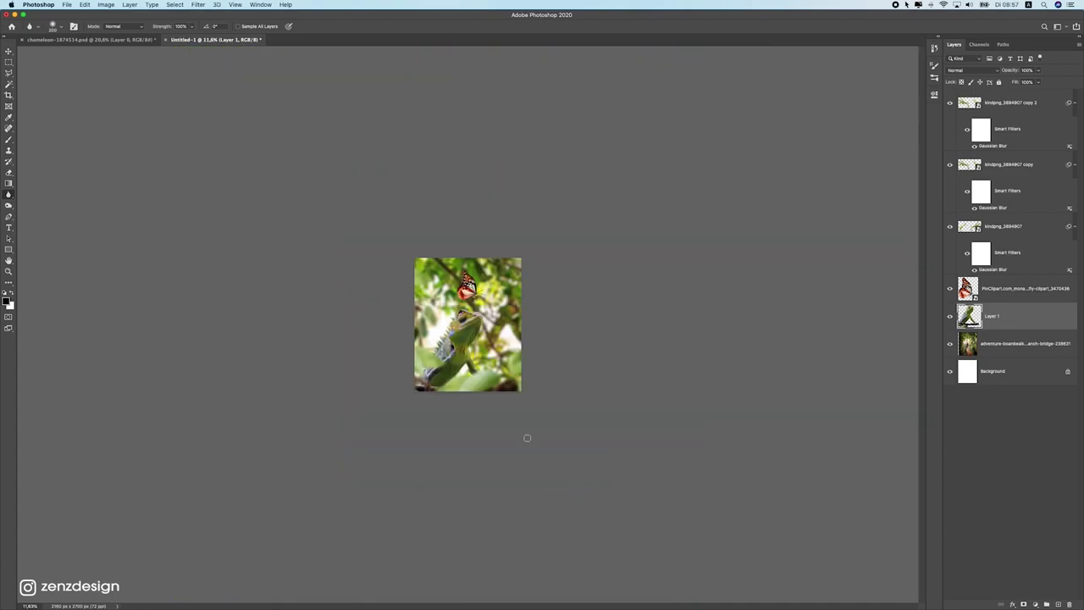
scroll(469, 326, "up", 3)
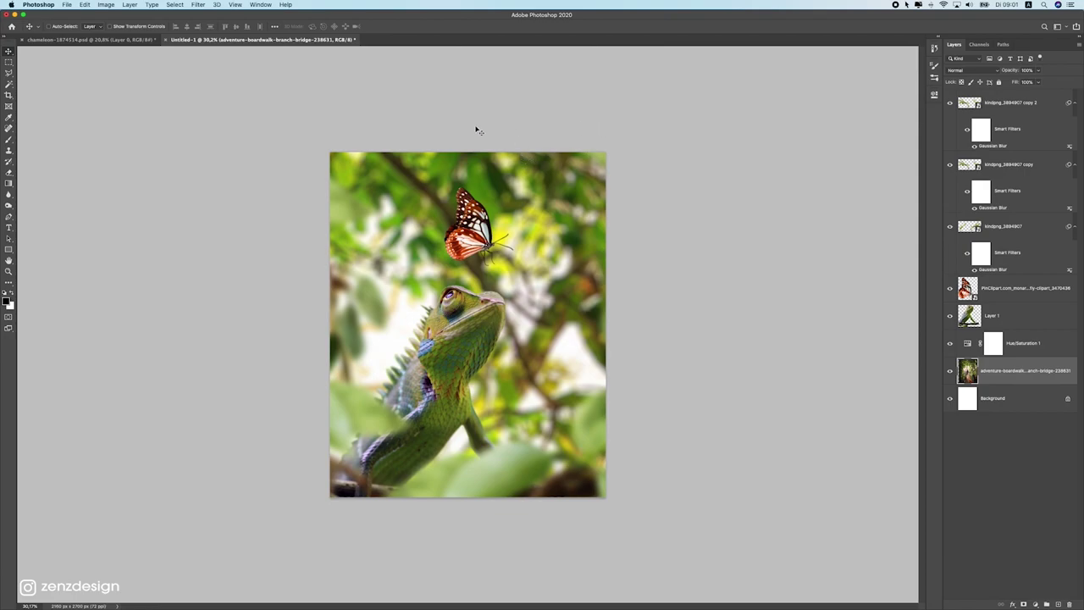
Step: Group the three blurred leaf layers as "Foreground blur" and toggle the group's visibility to check its effect
left_click(1022, 101)
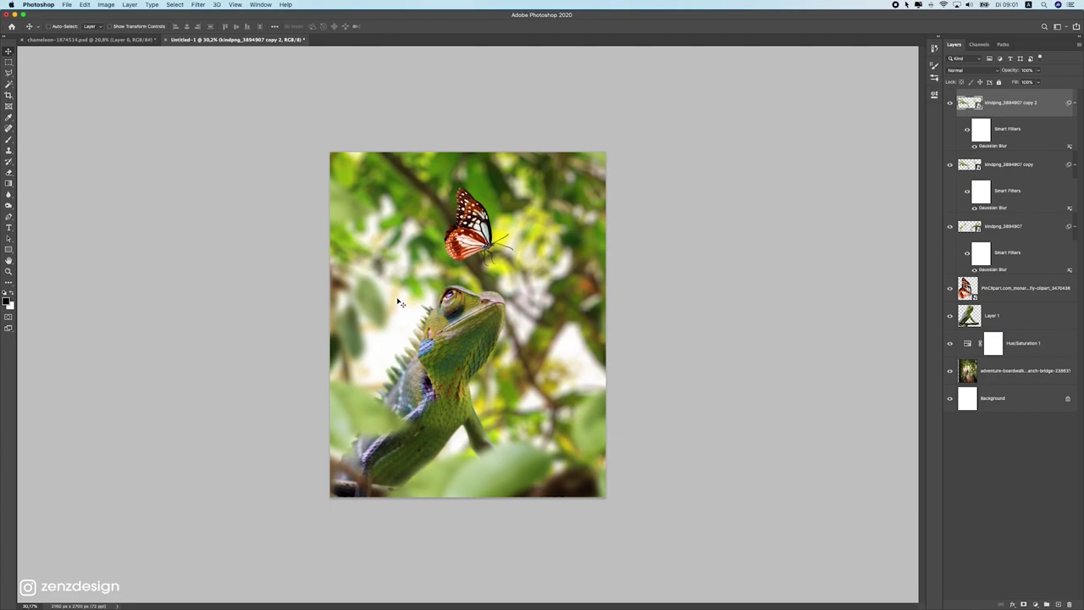
left_click(1024, 234, "shift")
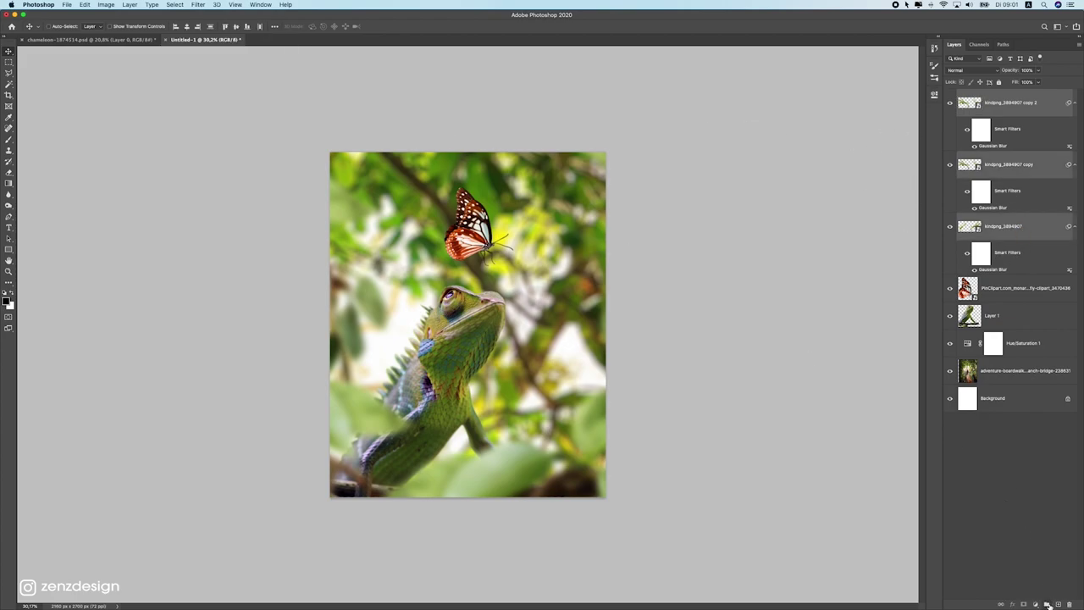
left_click(1047, 604)
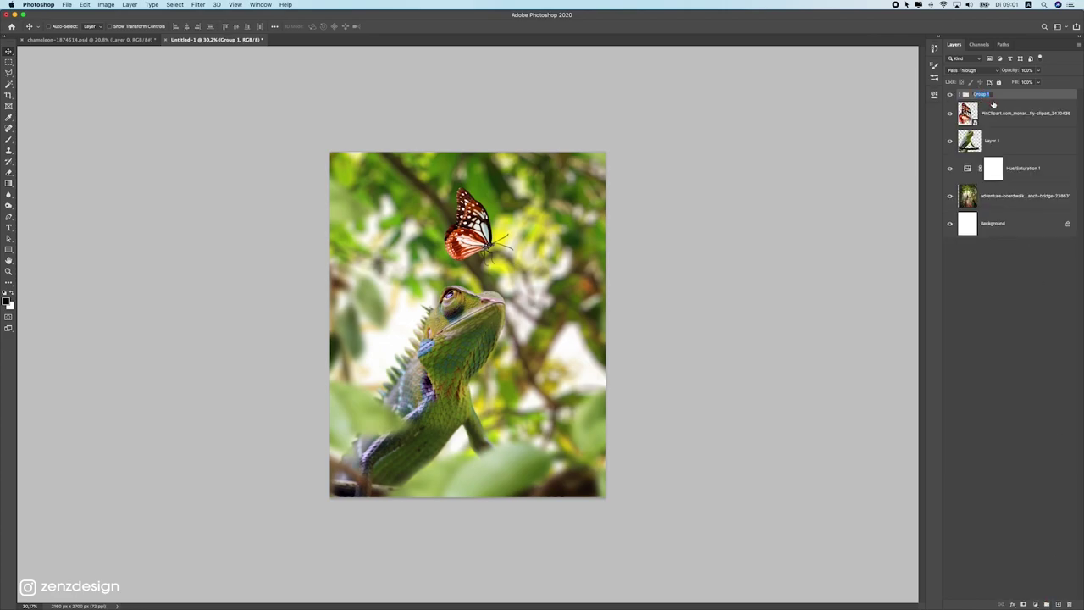
type("Foreg")
key("Return")
left_click(949, 94)
left_click(949, 94)
Step: Create a group named "Lizard" above the chameleon layer and move Layer 1 into it
left_click(1006, 137)
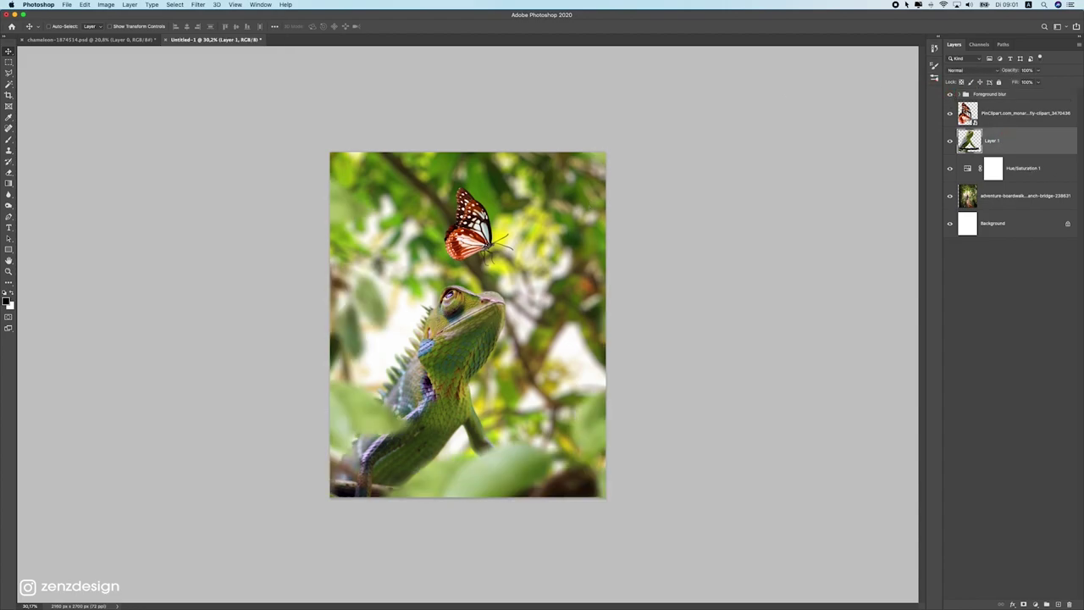
left_click(1047, 604)
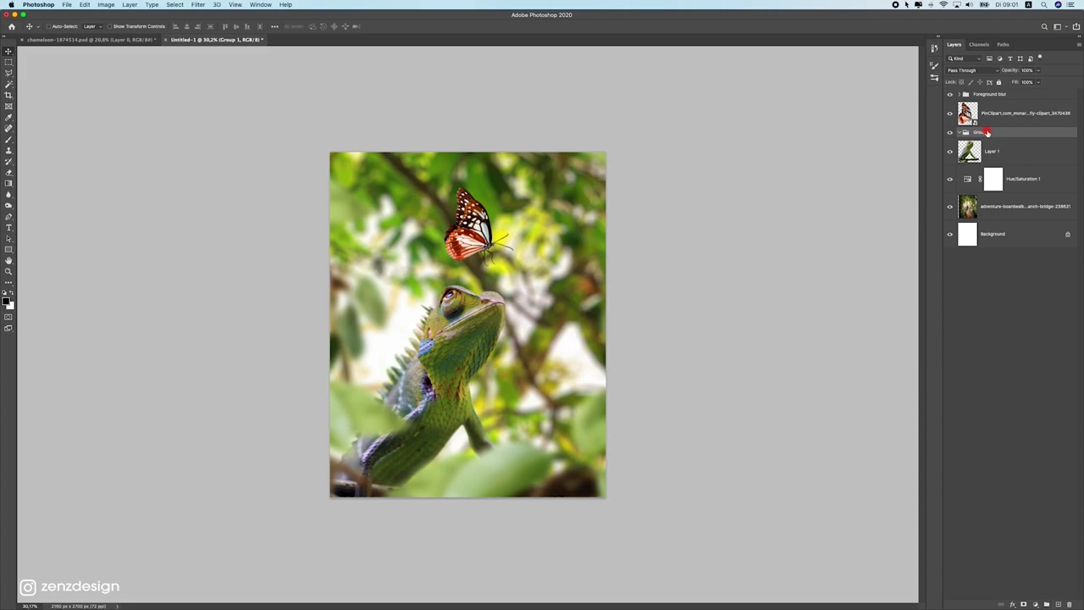
type("Lizard")
left_click_drag(982, 159, 989, 133)
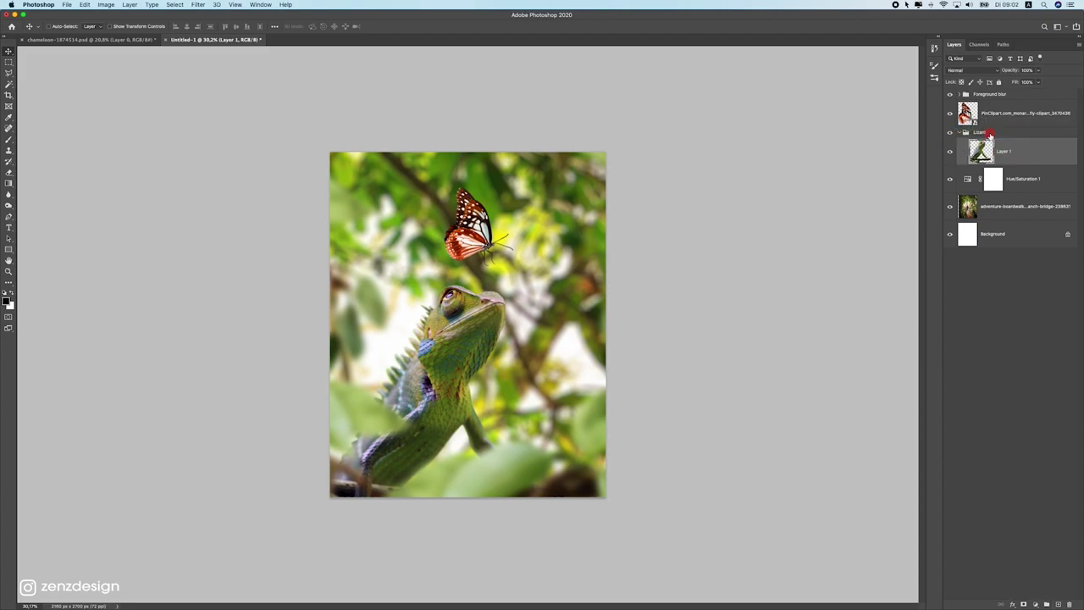
Step: Create a group named "Butterfly" above the butterfly layer and move the butterfly image into it
left_click(1016, 113)
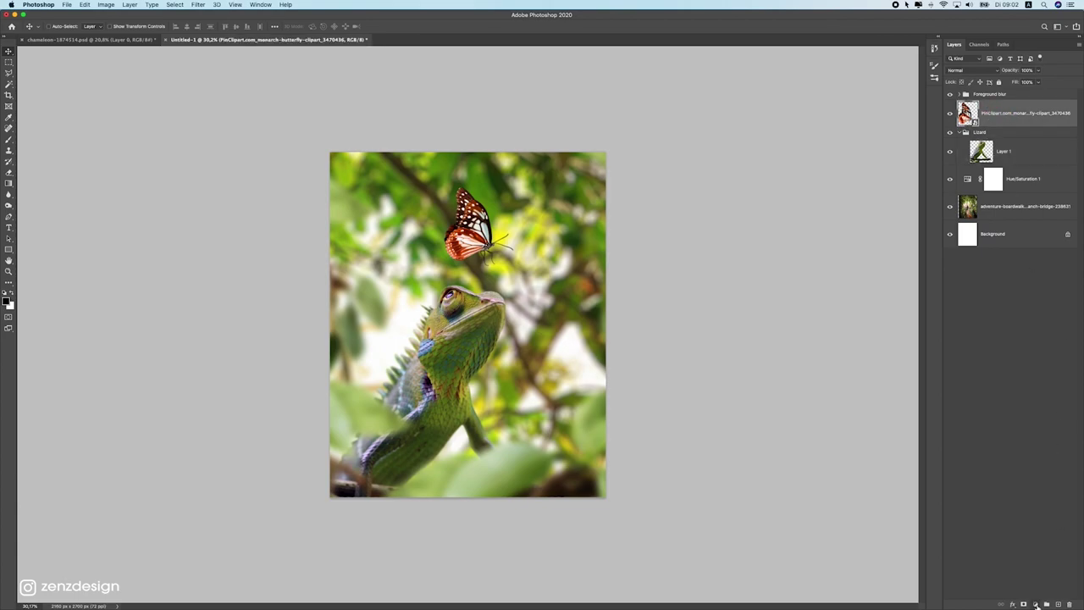
left_click(1047, 604)
double_click(978, 105)
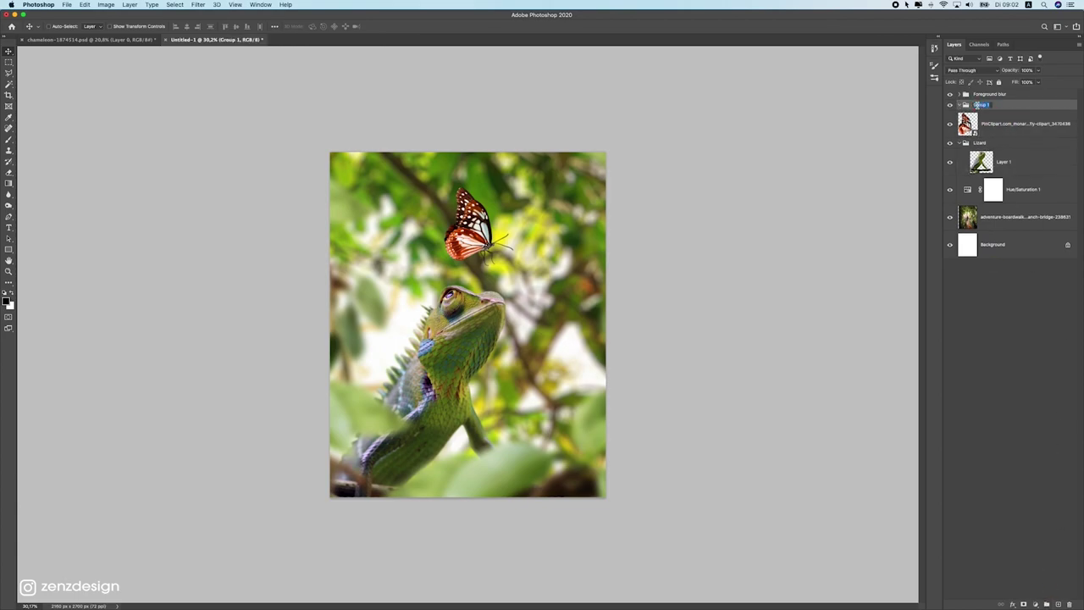
type("Butt")
key("Return")
mouse_move(991, 127)
left_mouse_down()
mouse_move(1021, 105)
mouse_move(999, 108)
left_mouse_up()
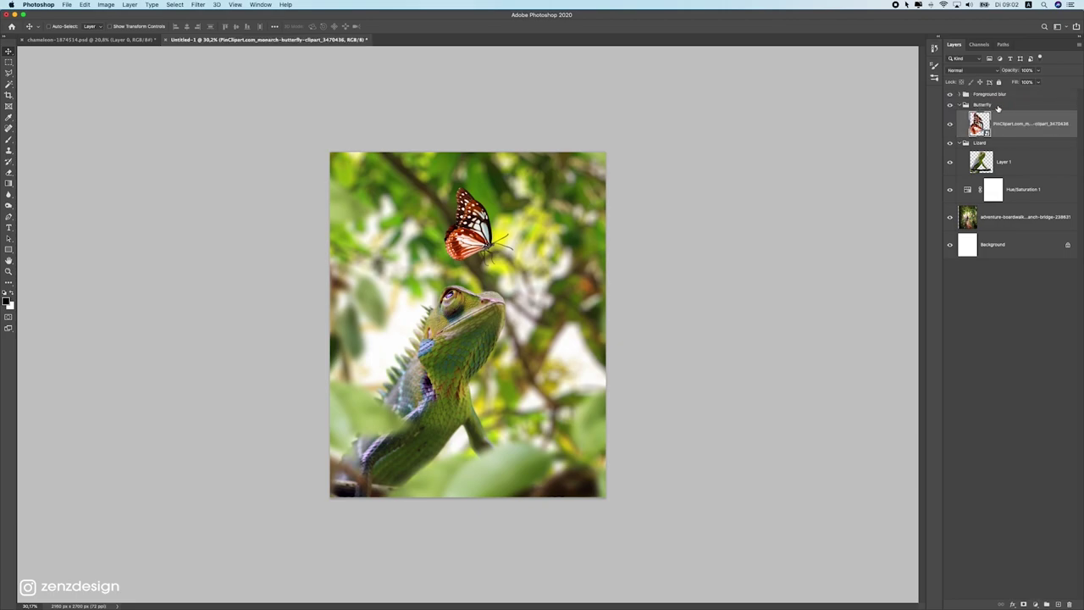
Step: Try a red colour label on the Butterfly group and reset it to No Color
right_click(993, 105)
left_click(1014, 399)
right_click(996, 103)
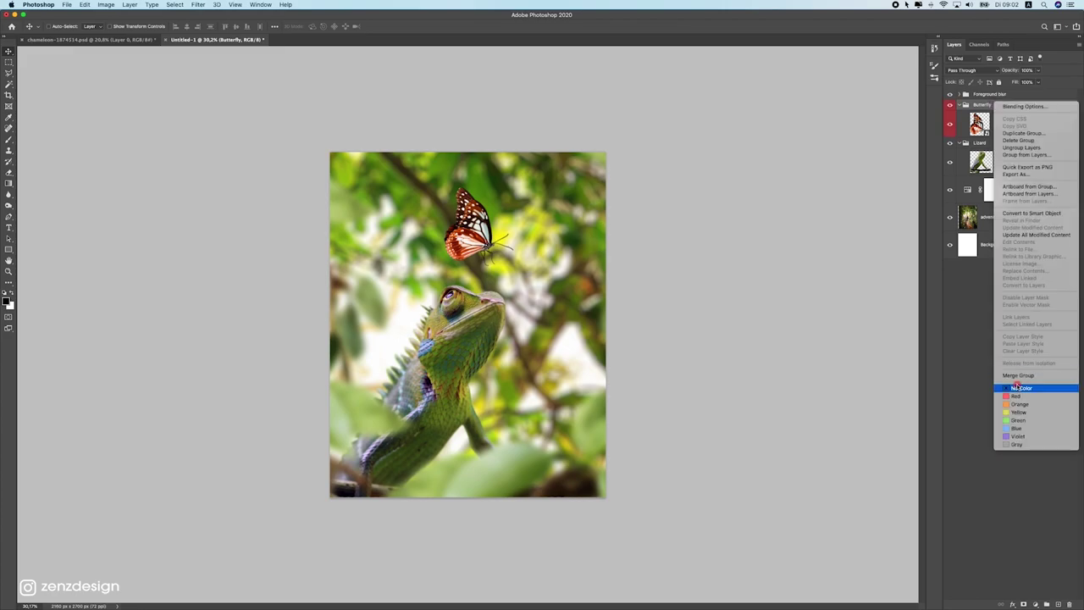
left_click(964, 126)
left_click(1012, 162)
Step: Delete the Hue/Saturation 1 layer and put the forest image into a new group named "Background"
left_click(1031, 217)
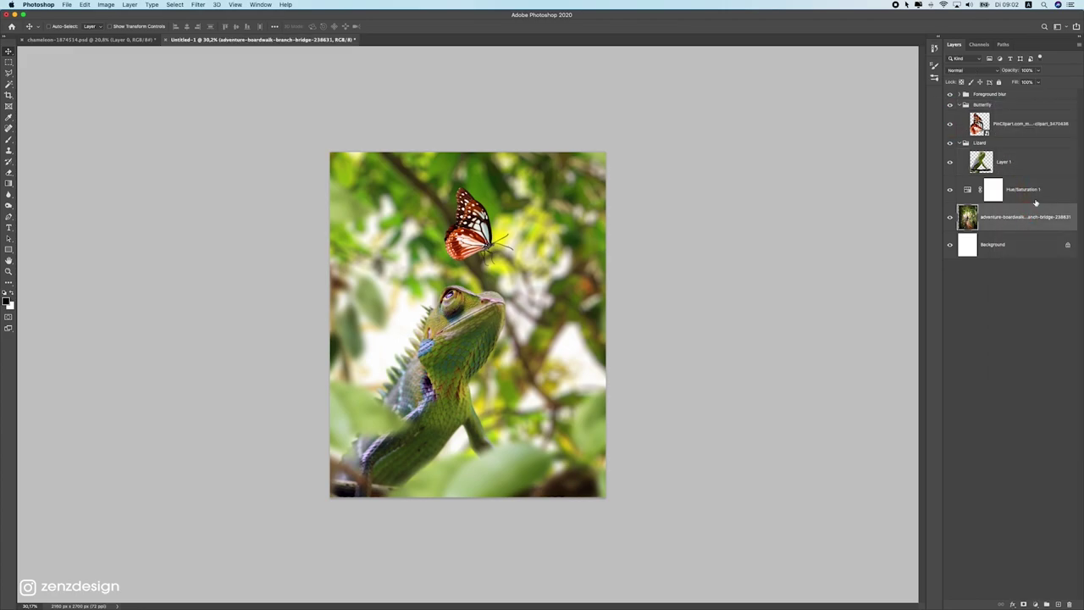
left_click_drag(1035, 197, 1046, 604)
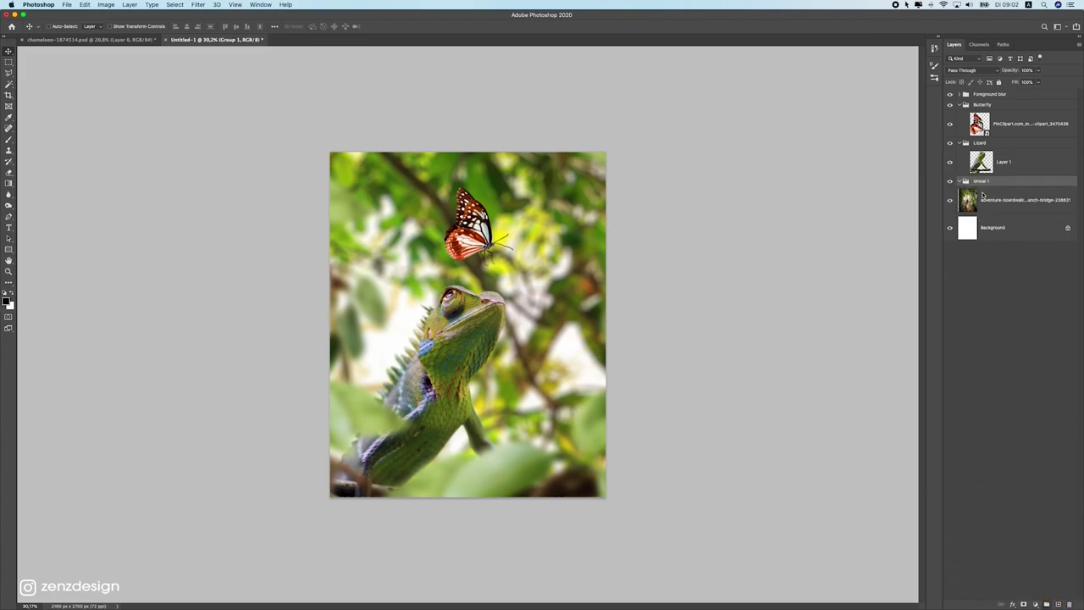
key("BackSpace")
key("Return")
left_click_drag(990, 200, 1015, 182)
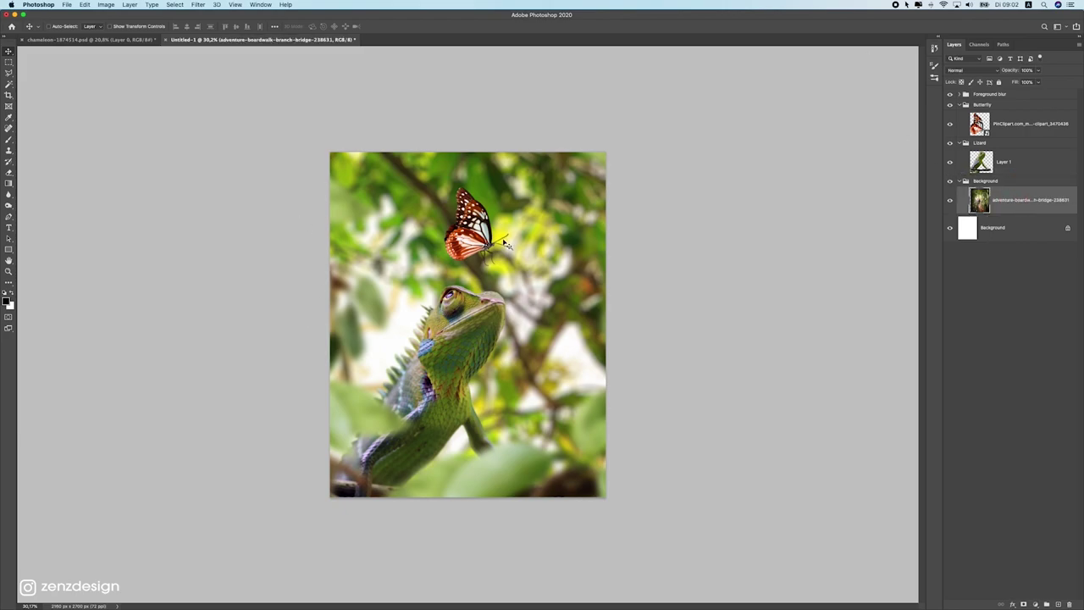
left_click(495, 339)
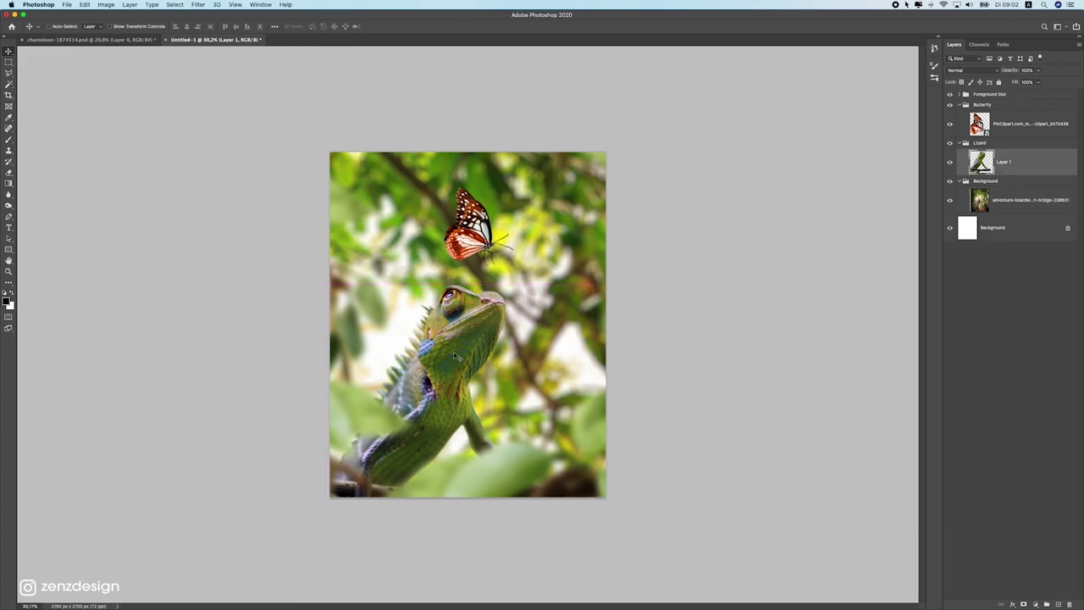
scroll(434, 322, "down", 5)
scroll(436, 356, "up", 4)
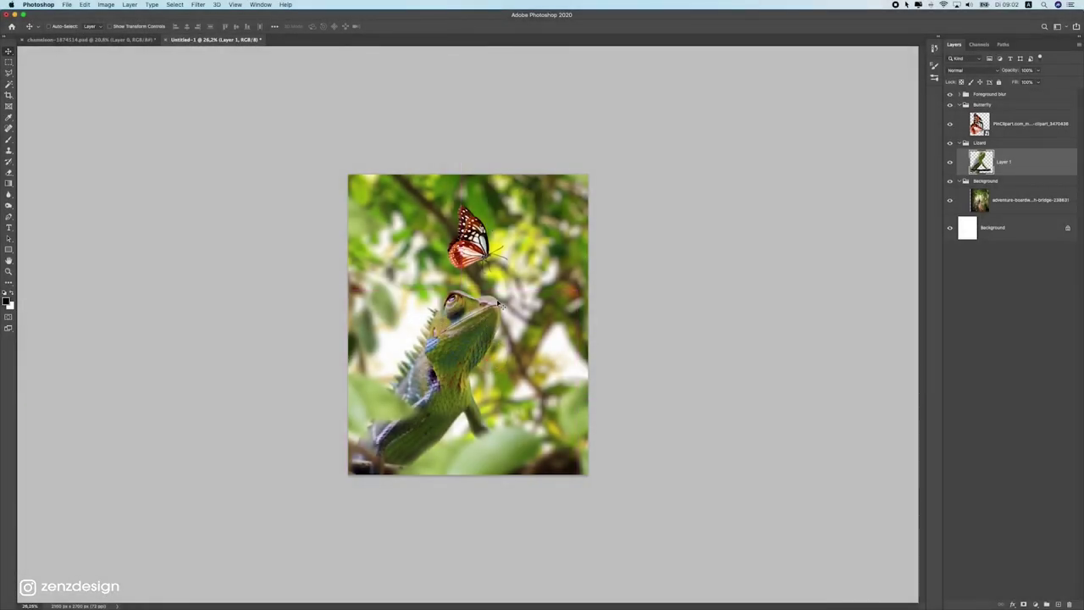
scroll(483, 266, "up", 5)
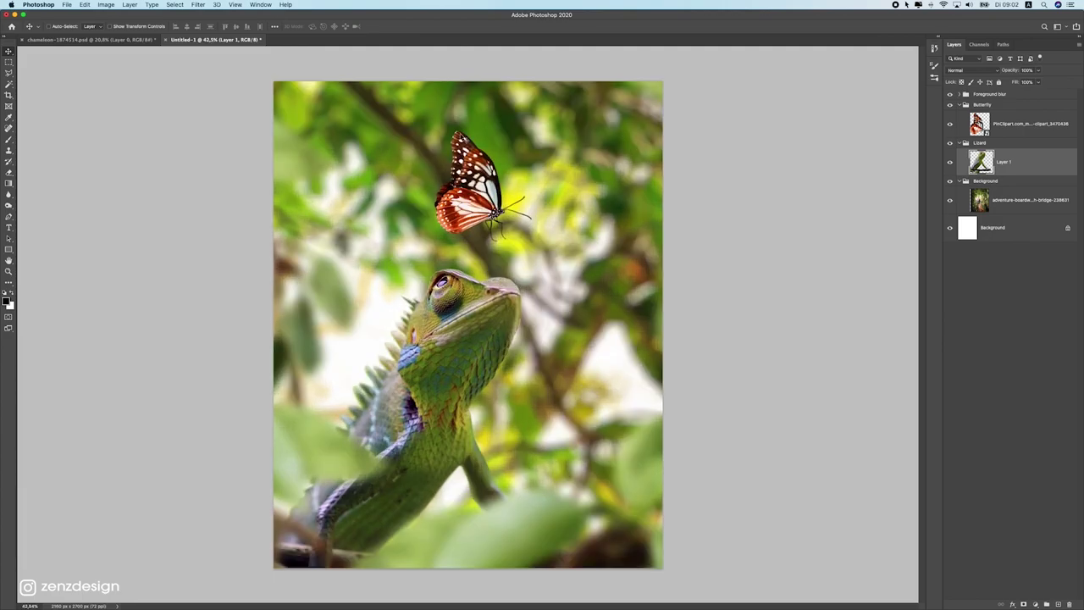
scroll(471, 298, "down", 4)
scroll(429, 368, "up", 2)
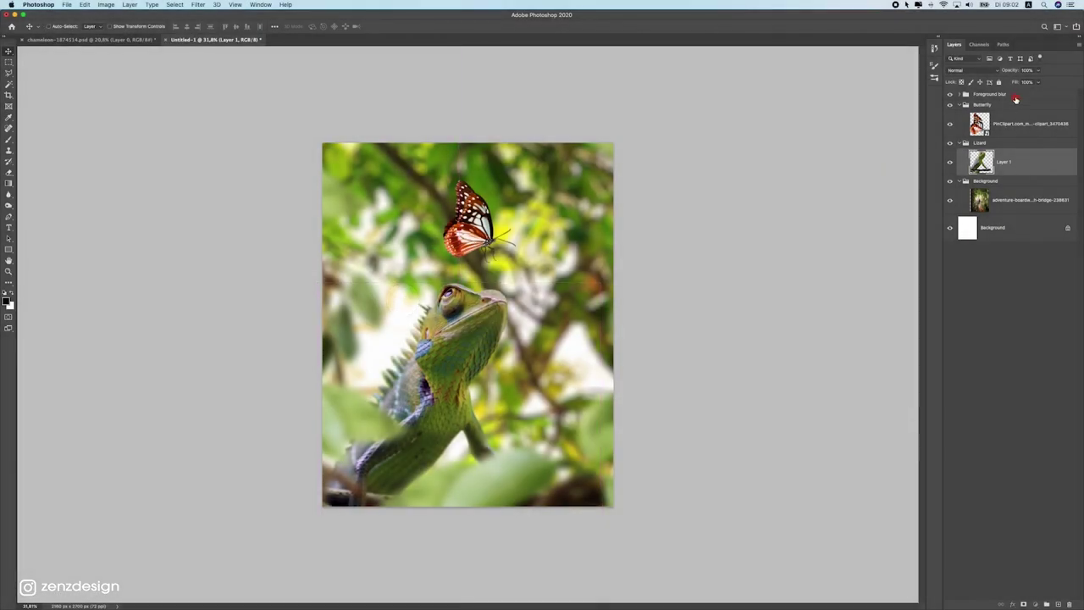
Step: Add a new layer above the Foreground blur group and choose the Soft Round brush preset
left_click(1015, 96)
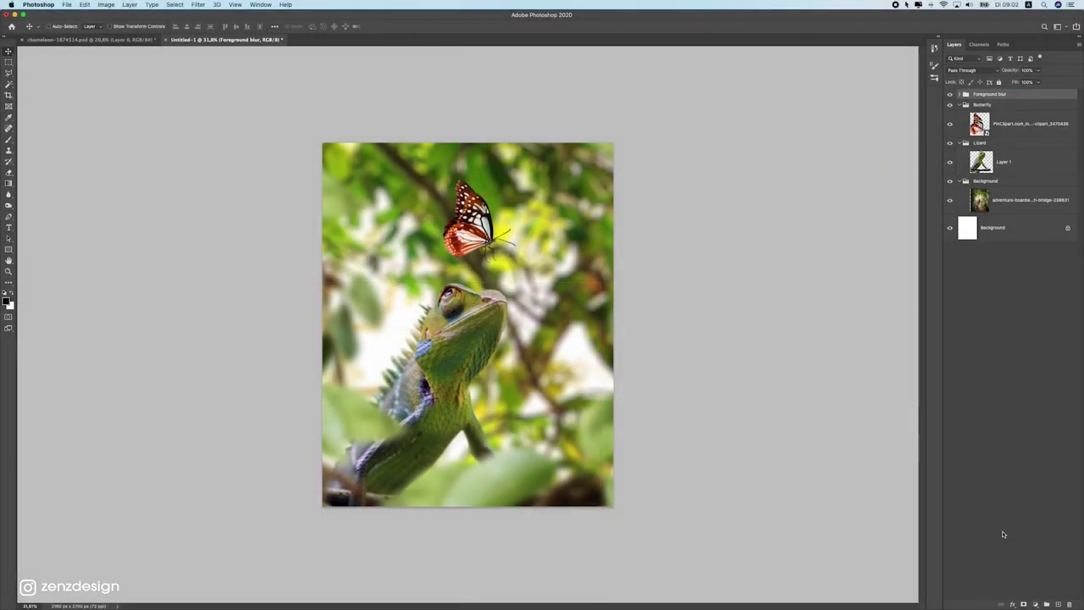
left_click(1058, 604)
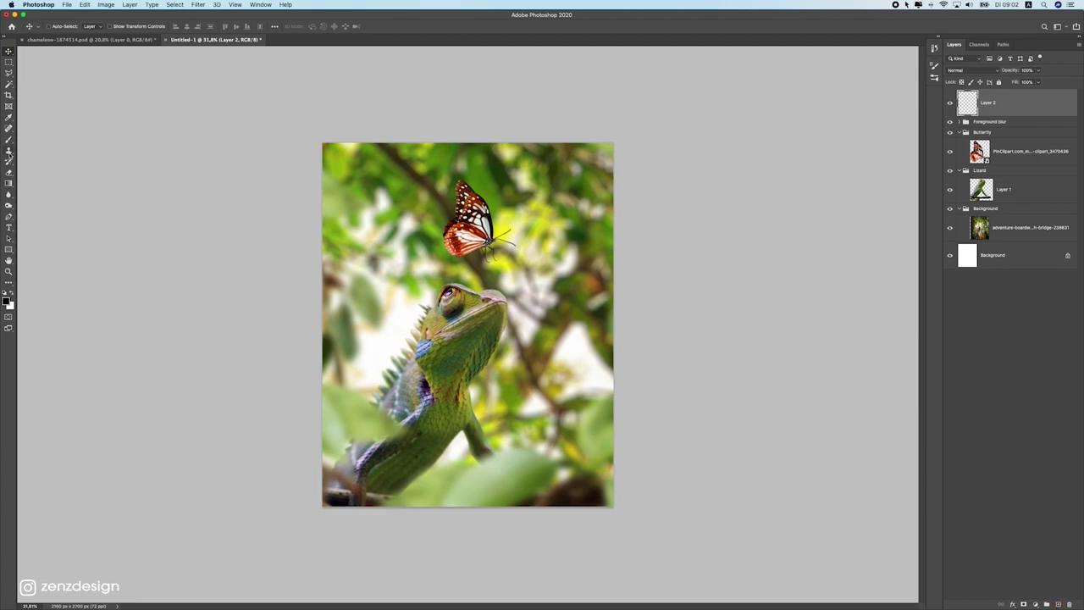
left_click_drag(9, 146, 34, 138)
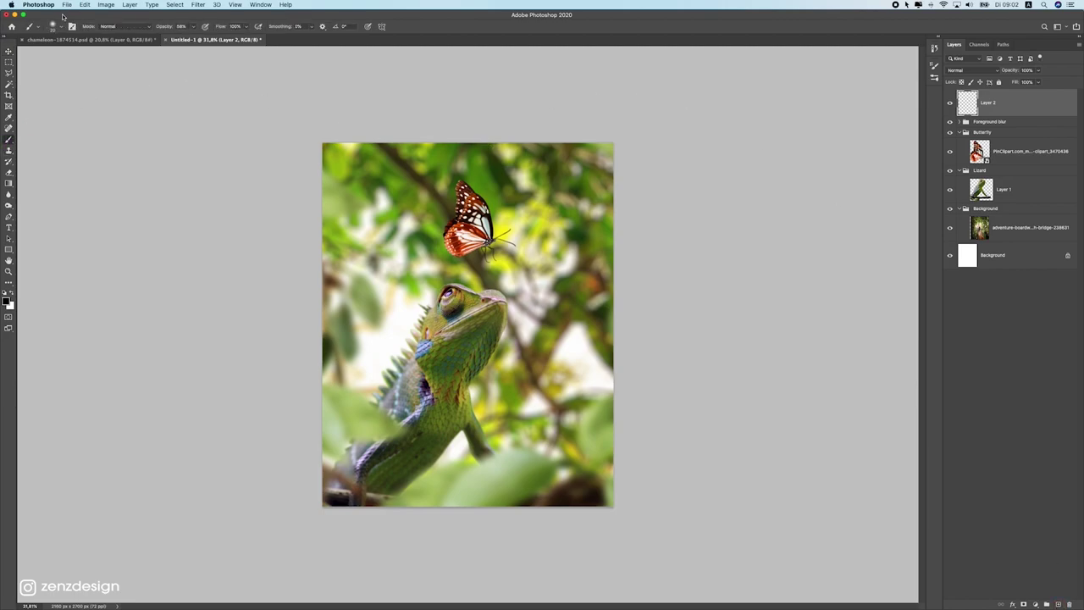
left_click(60, 29)
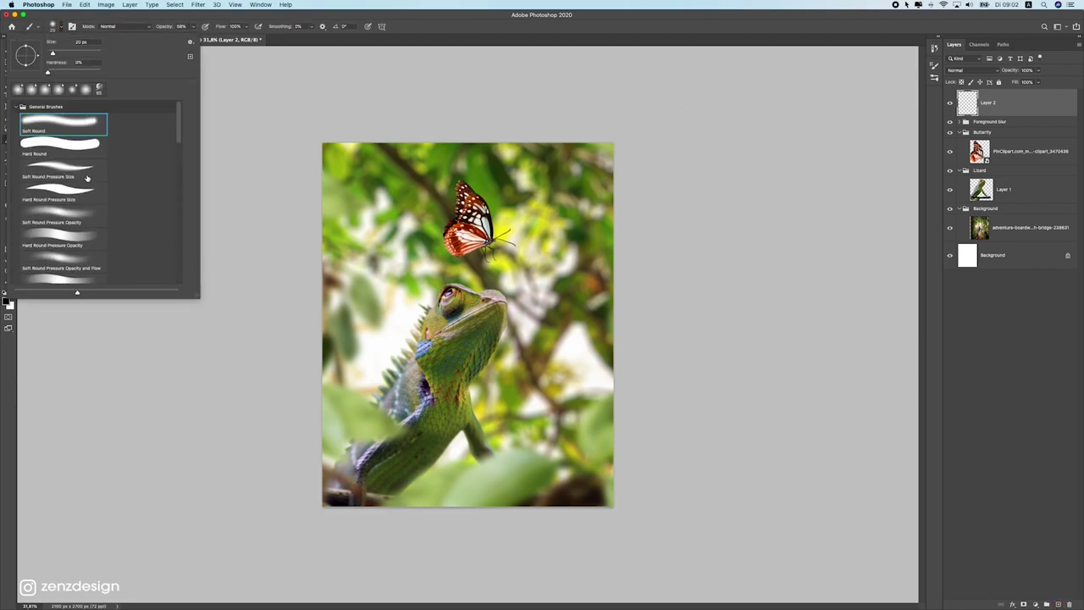
left_click(42, 132)
Step: Set the brush opacity to 100% and raise its hardness to about 57%
left_click(180, 26)
left_click(193, 27)
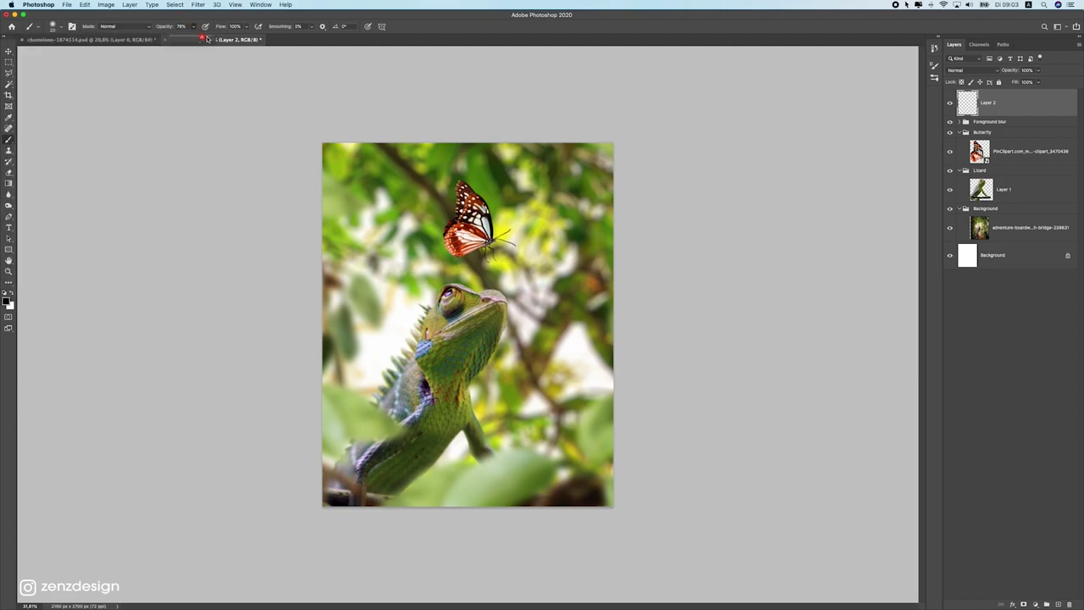
left_click(54, 26)
left_click_drag(49, 73, 76, 75)
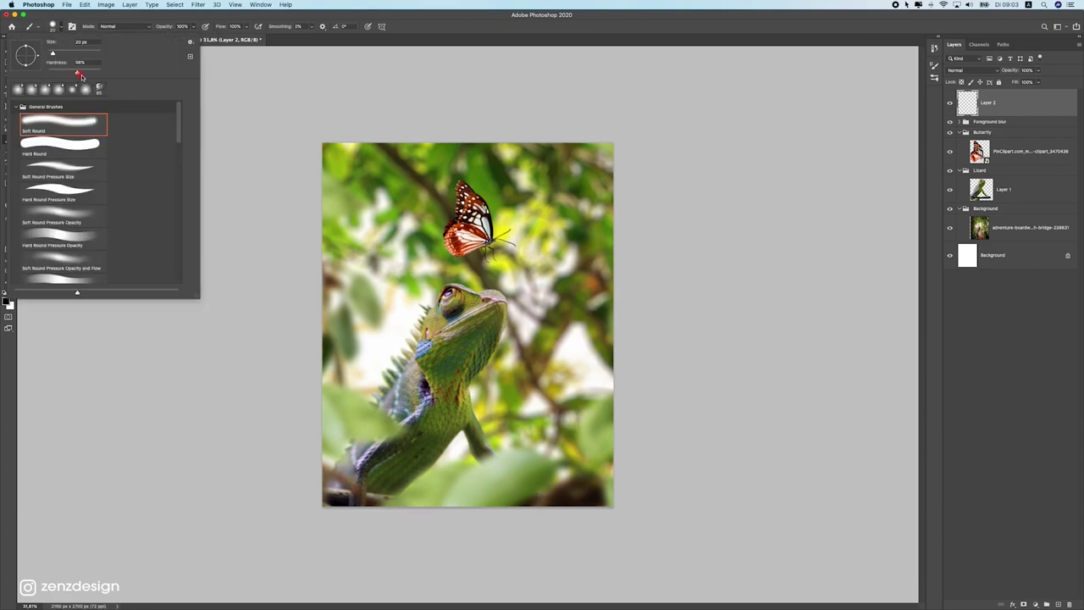
left_click(184, 15)
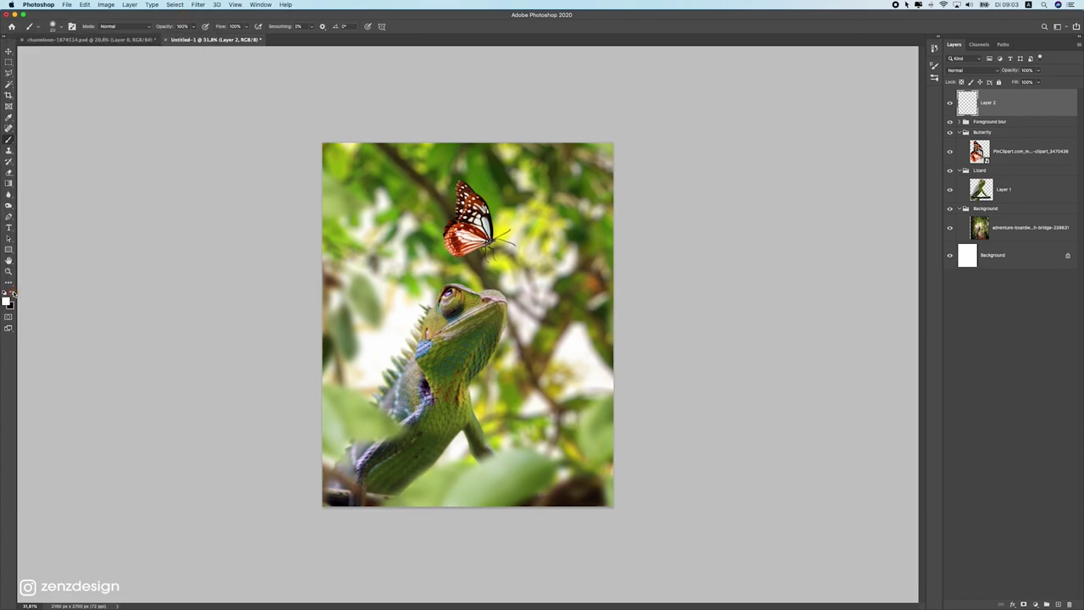
Step: Enlarge the brush to about 800 px, dab white over the bright area beside the chameleon's back, and undo the dab
key("bracketright")
key("bracketright")
key("bracketright")
key("bracketright")
key("bracketright")
key("bracketright")
key("bracketright")
key("bracketright")
key("bracketright")
key("bracketright")
key("bracketright")
key("bracketright")
left_click(379, 319)
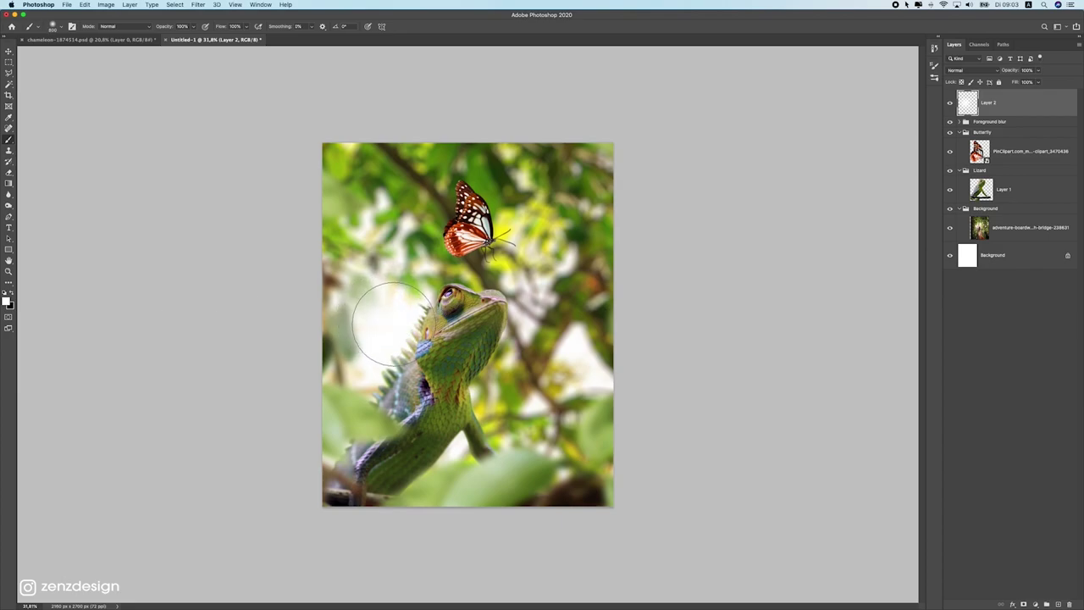
key("super+z")
Step: Set the foreground colour to pale yellow, #fff08c
left_click(6, 300)
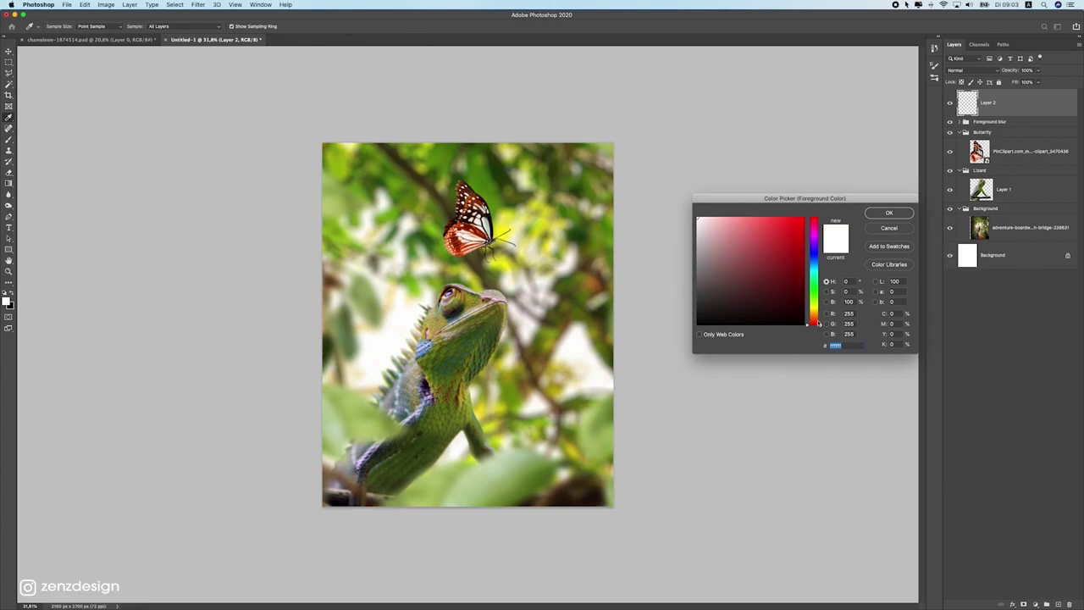
left_click_drag(820, 323, 820, 309)
left_click_drag(746, 237, 745, 212)
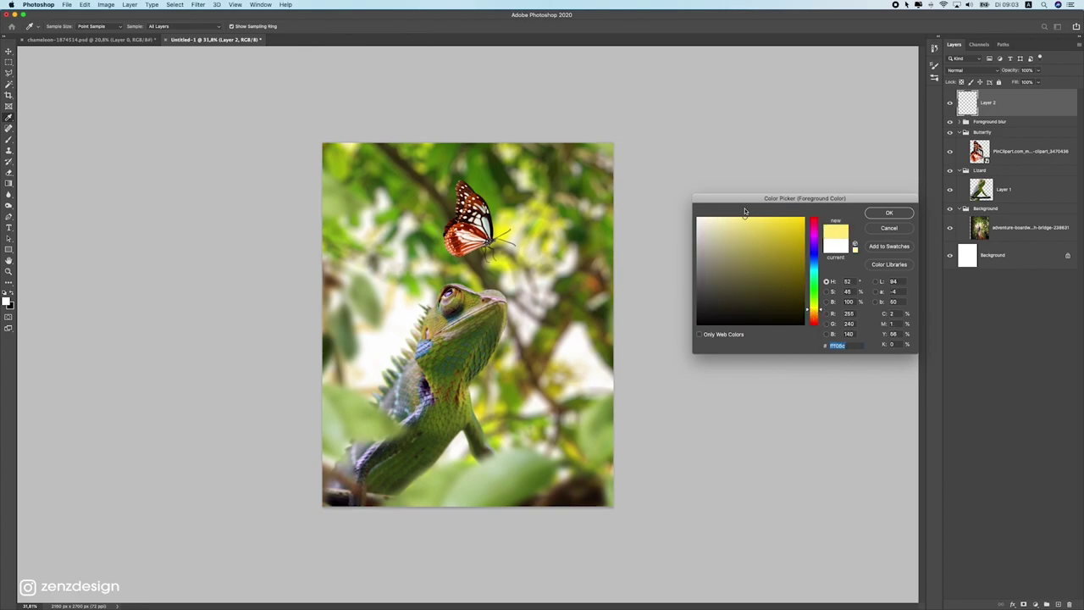
left_click(891, 212)
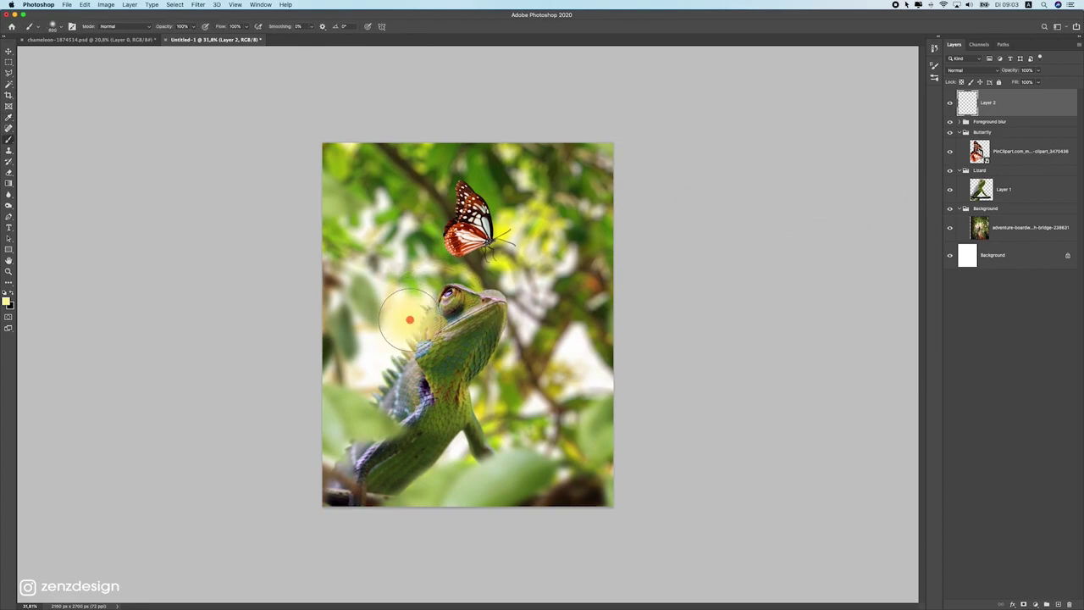
Step: Paint a soft yellow spot on Layer 2, then enlarge it into a glow behind the chameleon's back with Free Transform
left_click(9, 52)
left_click_drag(539, 345, 506, 373)
key("ctrl+t")
left_click_drag(458, 288, 560, 254)
key("Return")
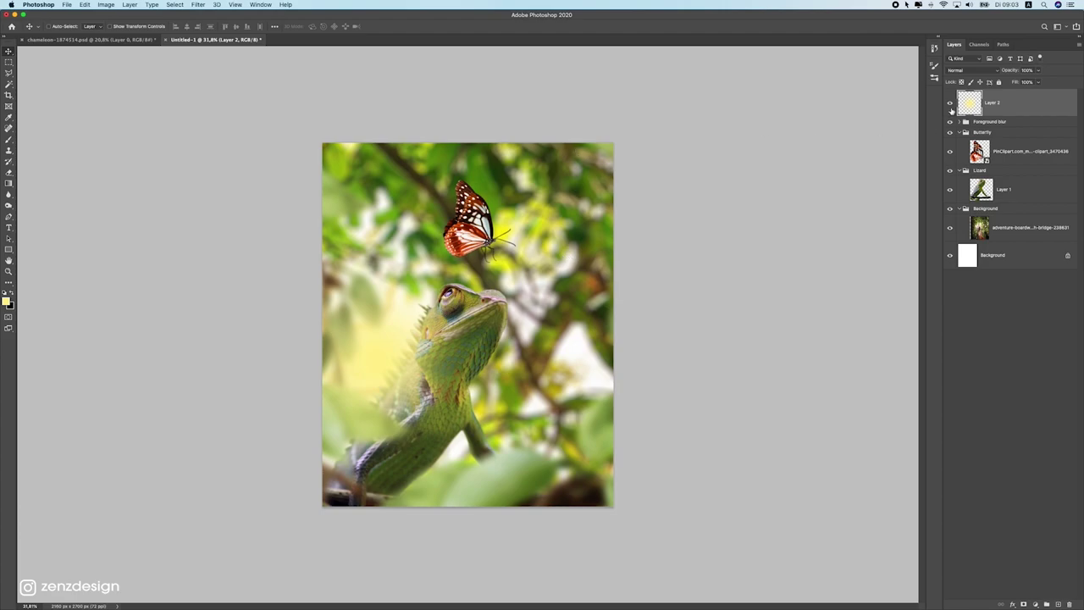
Step: Set Layer 2's blend mode to Screen and position the glow over the bright gap beside the chameleon's back
left_click(964, 70)
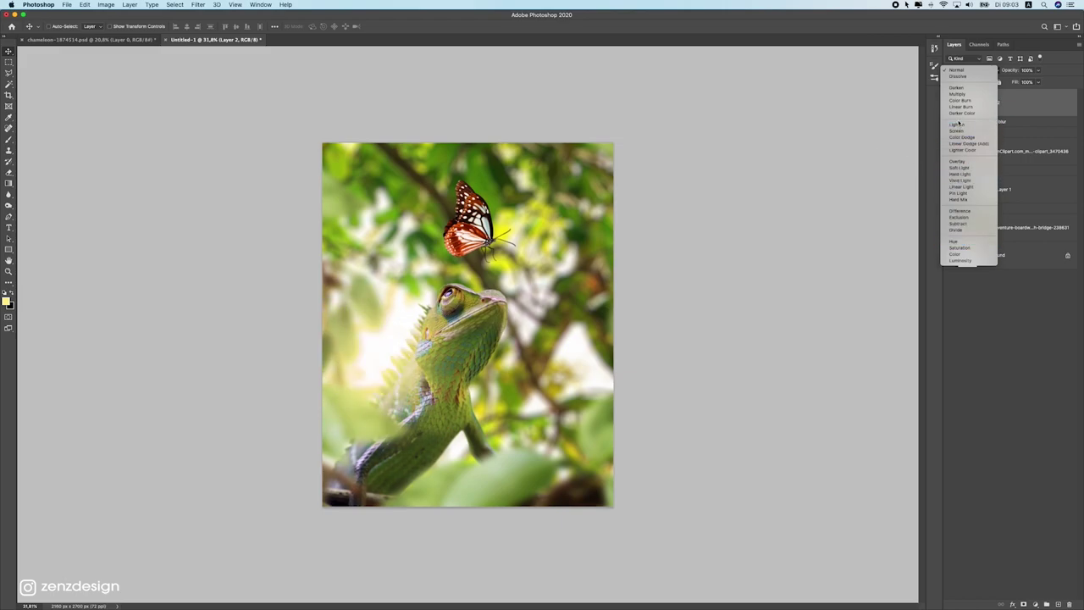
left_click(967, 130)
left_click_drag(610, 339, 442, 330)
left_click_drag(446, 370, 453, 332)
scroll(455, 370, "down", 5)
scroll(455, 370, "up", 8)
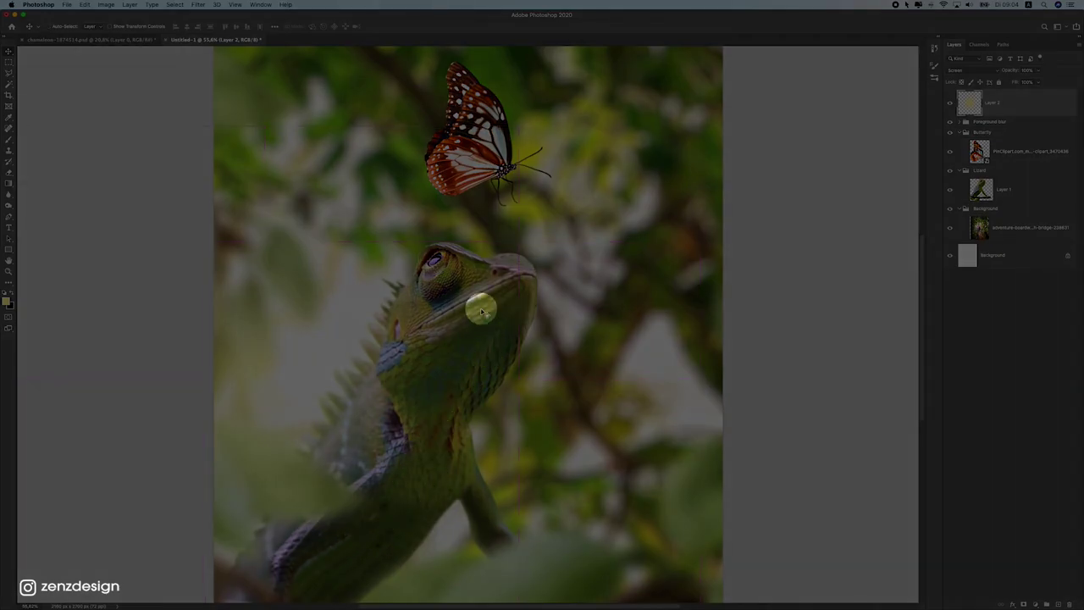
scroll(491, 372, "down", 5)
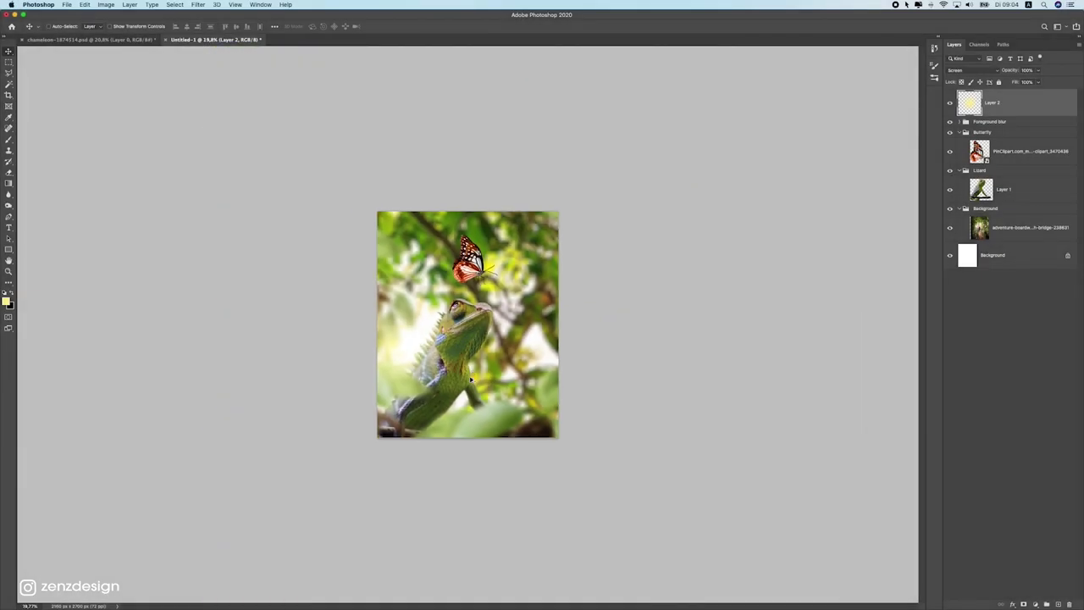
scroll(475, 383, "up", 4)
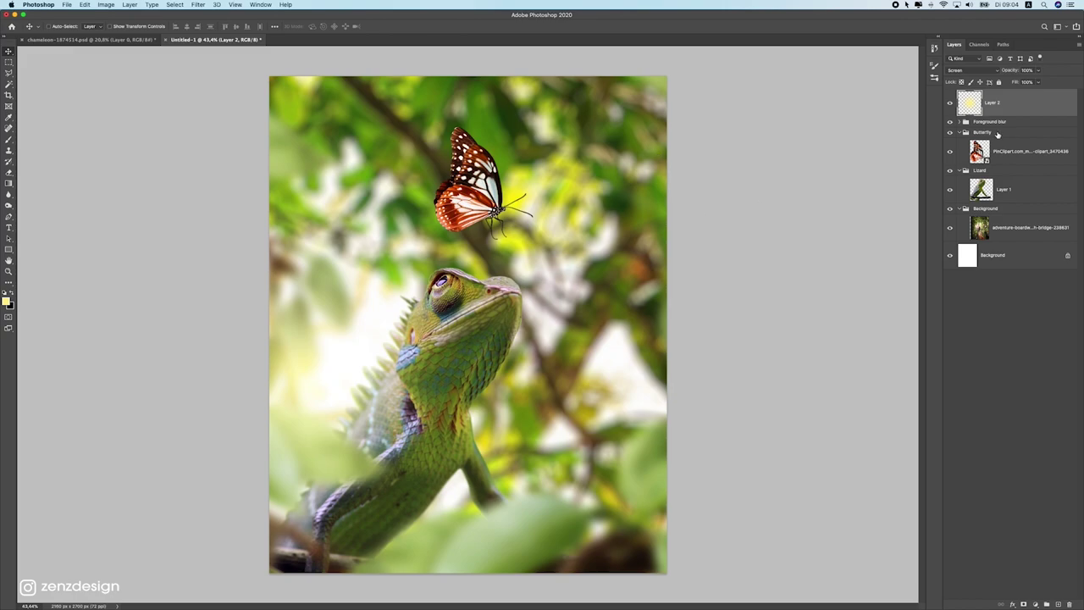
Step: Add a Curves adjustment above Layer 1 in the Lizard group and clip it to the chameleon layer
left_click(1014, 176)
left_click(1005, 191)
left_click(950, 190)
left_click(951, 190)
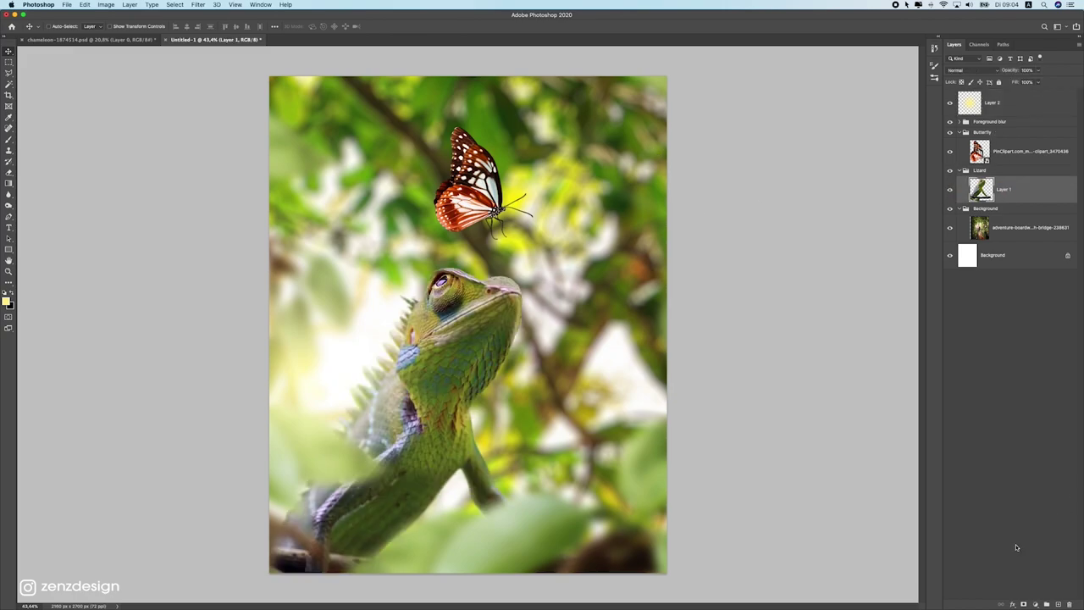
left_click(1036, 604)
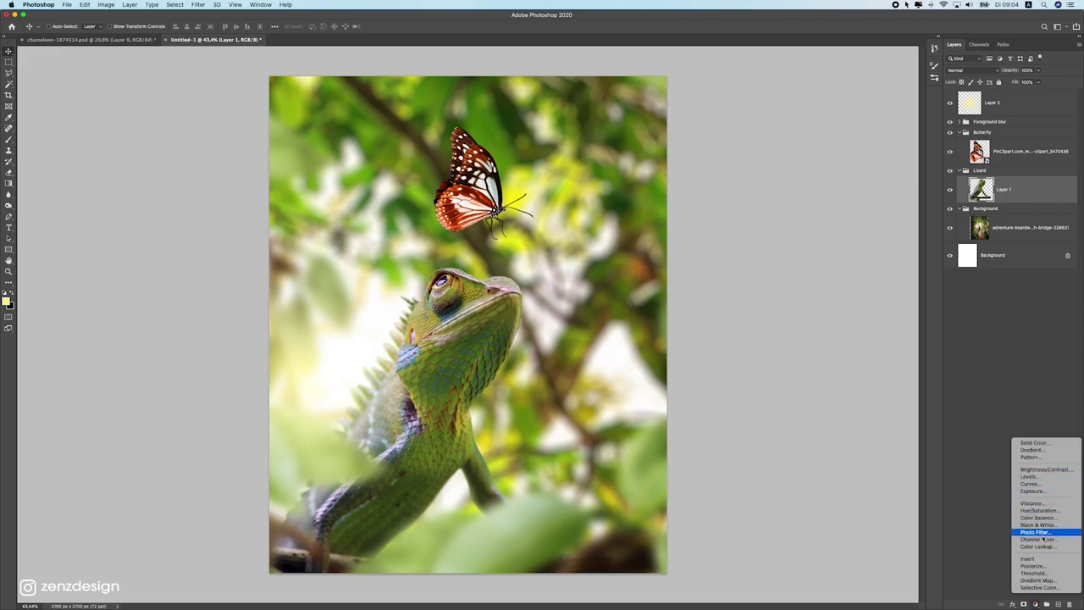
left_click(1049, 483)
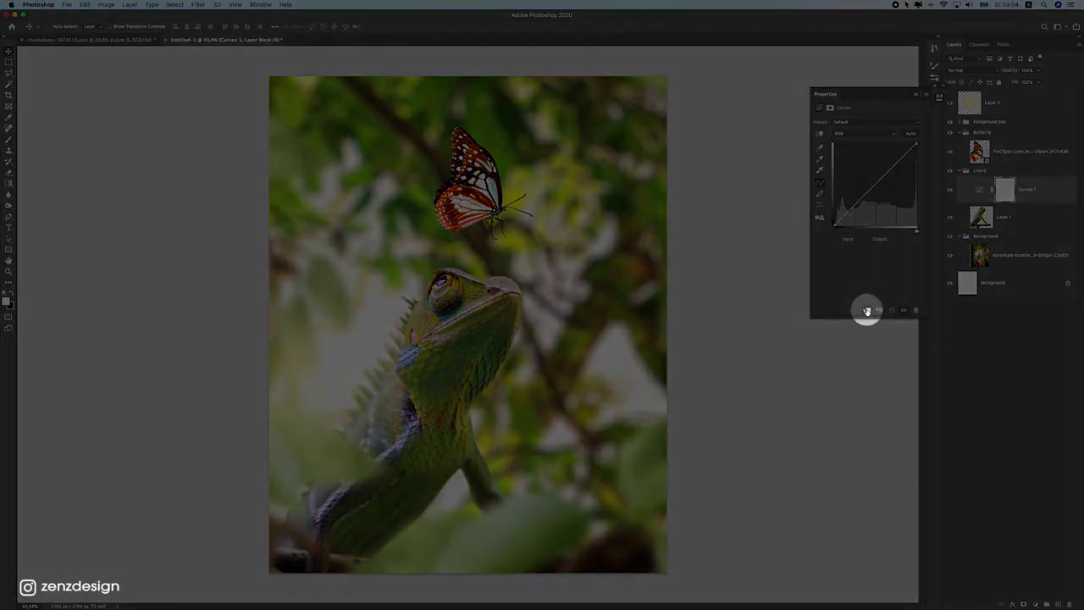
left_click(866, 309)
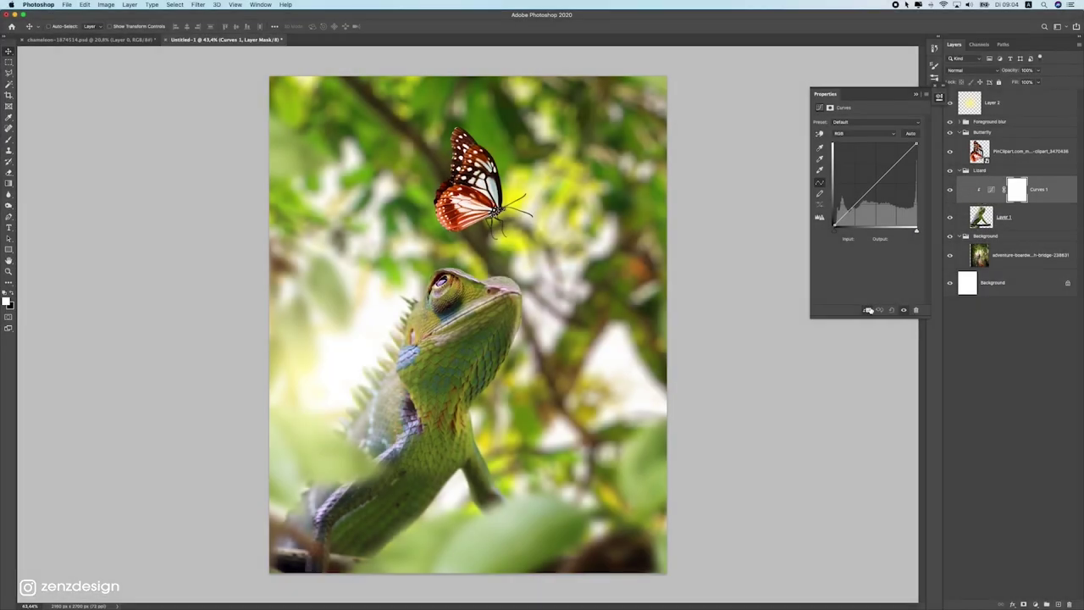
left_click(868, 310)
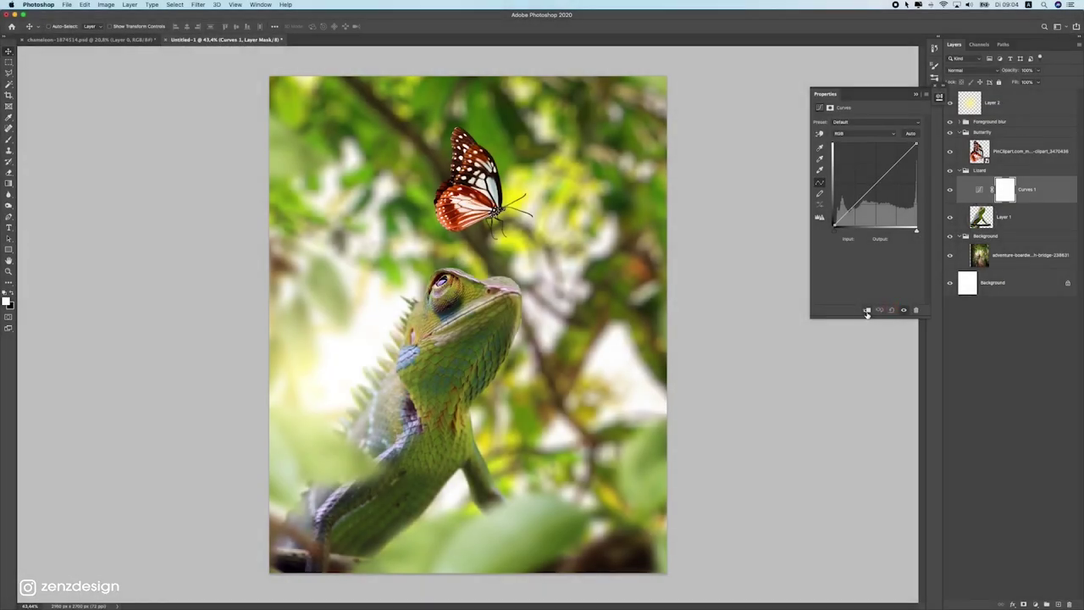
left_click(868, 311)
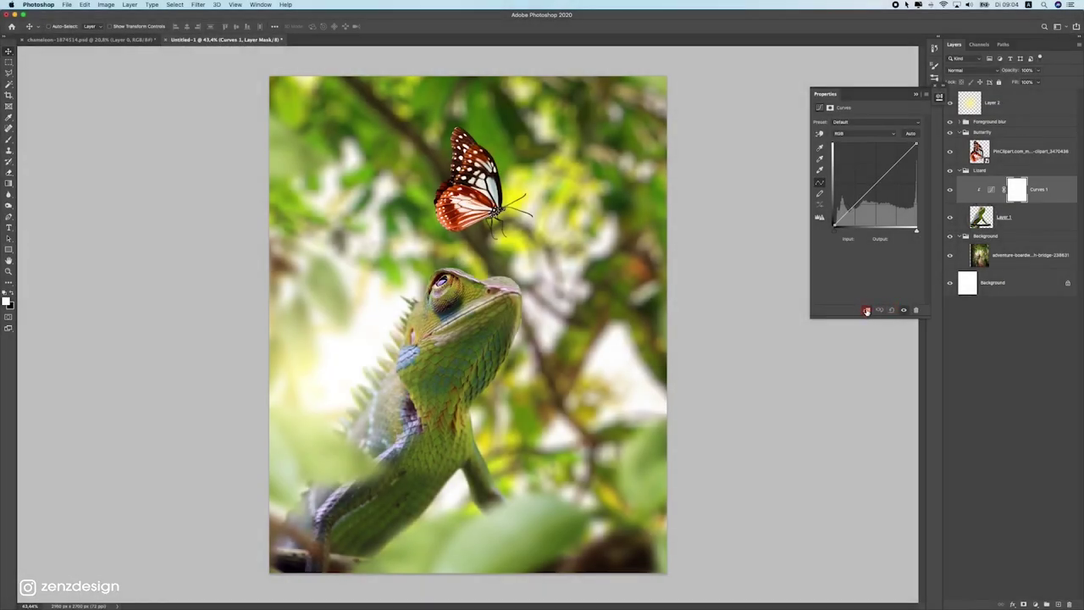
Step: Try brightening the RGB curve, undo it, and lower the white point to output 192 to darken the chameleon
mouse_move(916, 143)
left_mouse_down()
mouse_move(938, 184)
mouse_move(930, 128)
mouse_move(854, 128)
mouse_move(919, 133)
mouse_move(915, 144)
mouse_move(917, 134)
mouse_move(881, 128)
mouse_move(918, 131)
left_mouse_up()
mouse_move(872, 188)
left_mouse_down()
mouse_move(882, 191)
mouse_move(862, 180)
left_mouse_up()
key("super+z")
left_click_drag(835, 225, 809, 237)
scroll(443, 378, "down", 1)
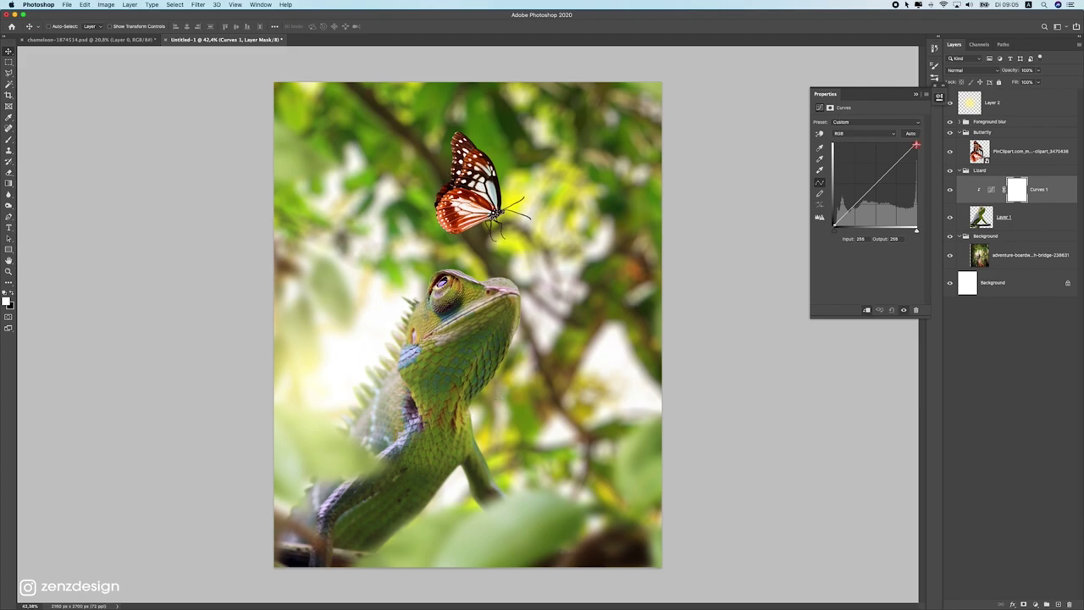
left_click_drag(918, 141, 950, 169)
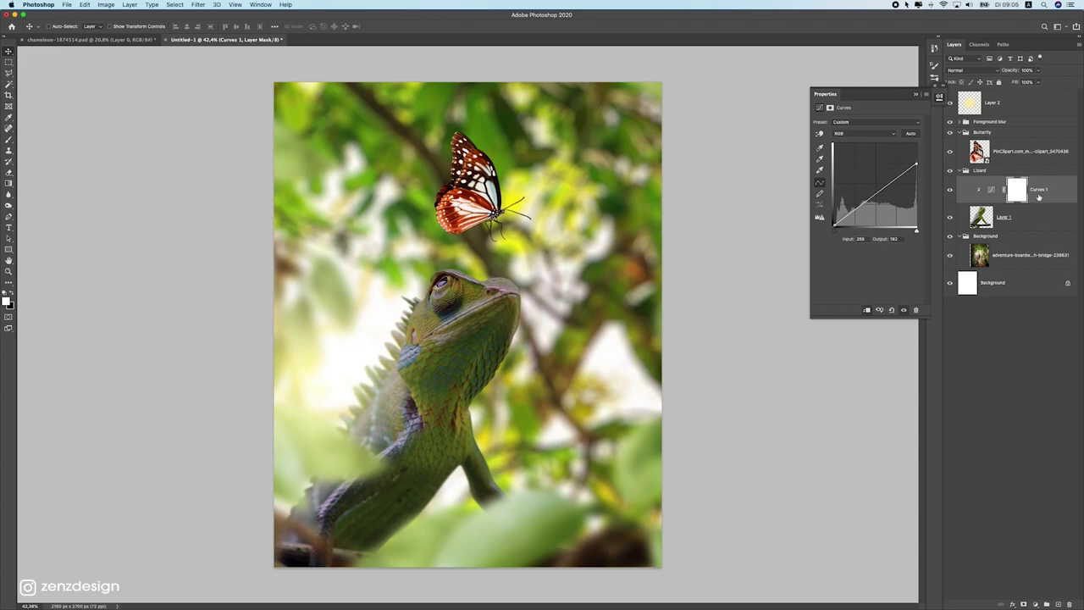
Step: Target the Curves 1 layer mask and set up a black Soft Round brush with 0% hardness
left_click(1020, 190)
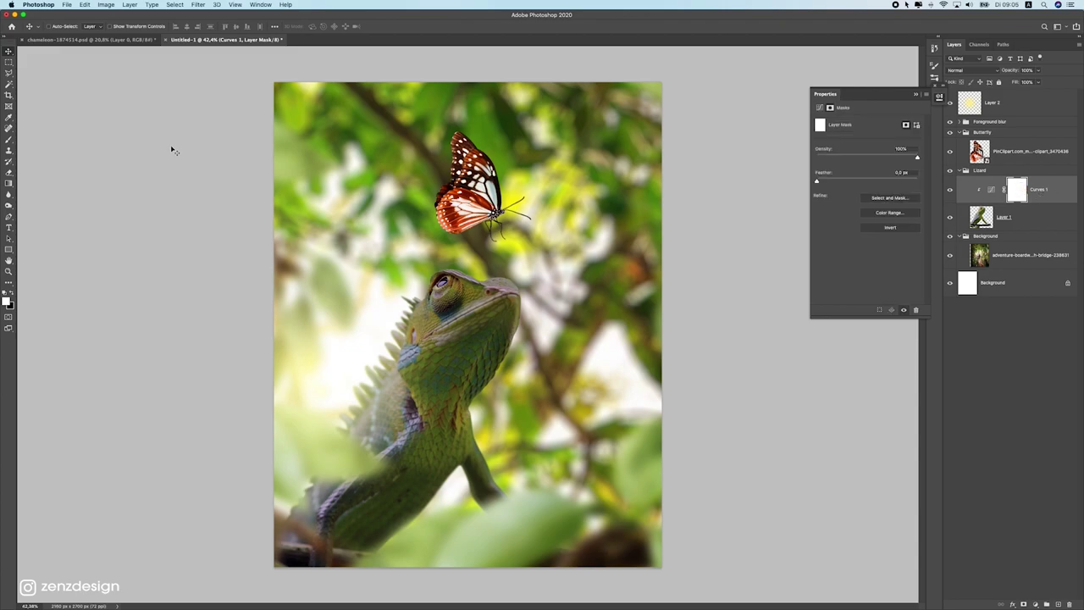
left_click(7, 141)
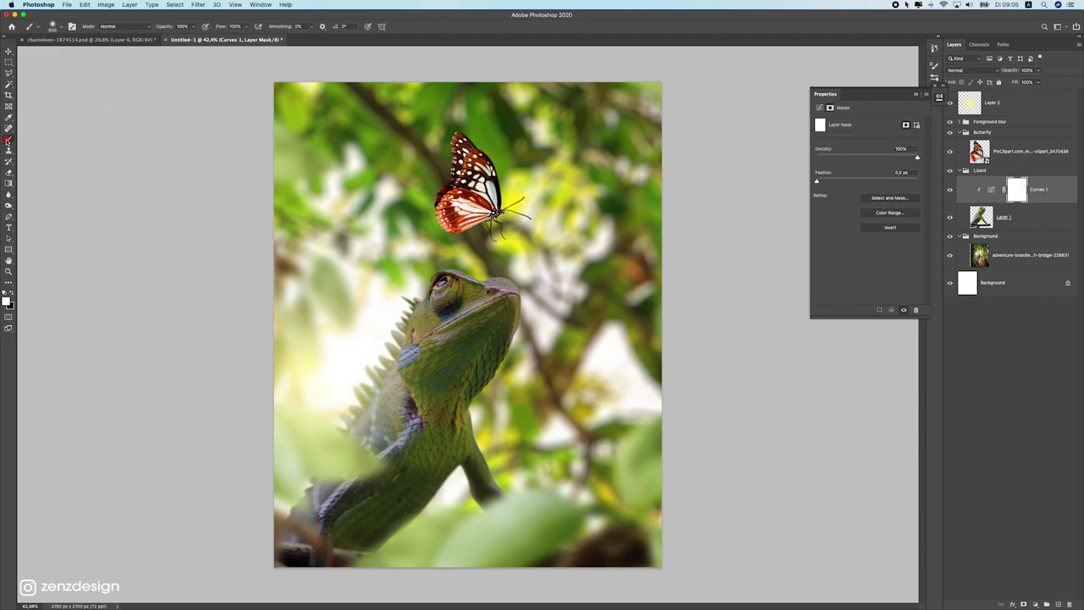
left_click(12, 294)
left_click(182, 26)
left_click(54, 27)
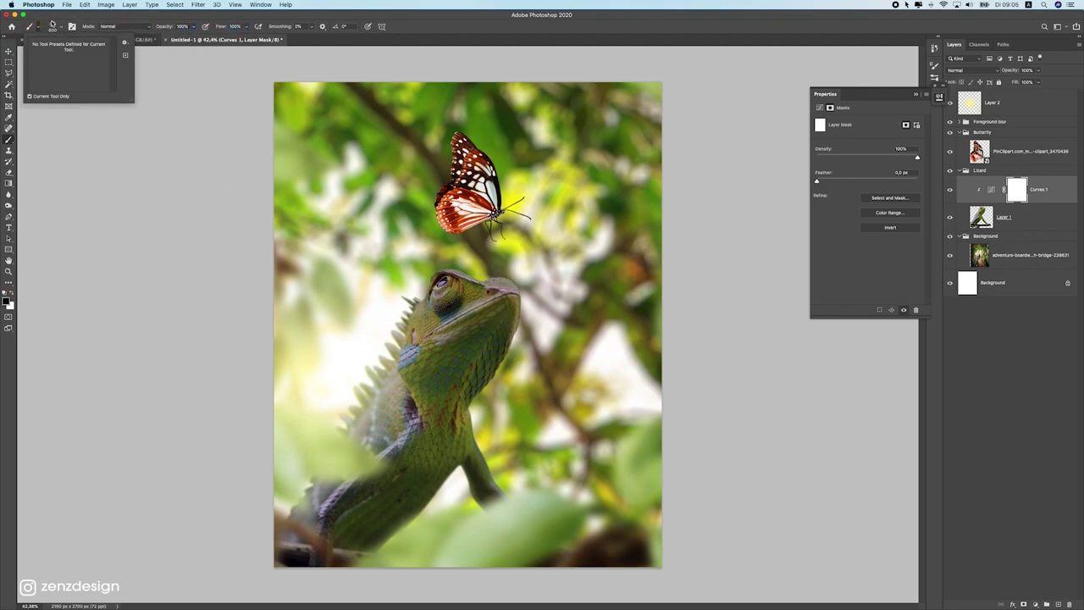
left_click(63, 71)
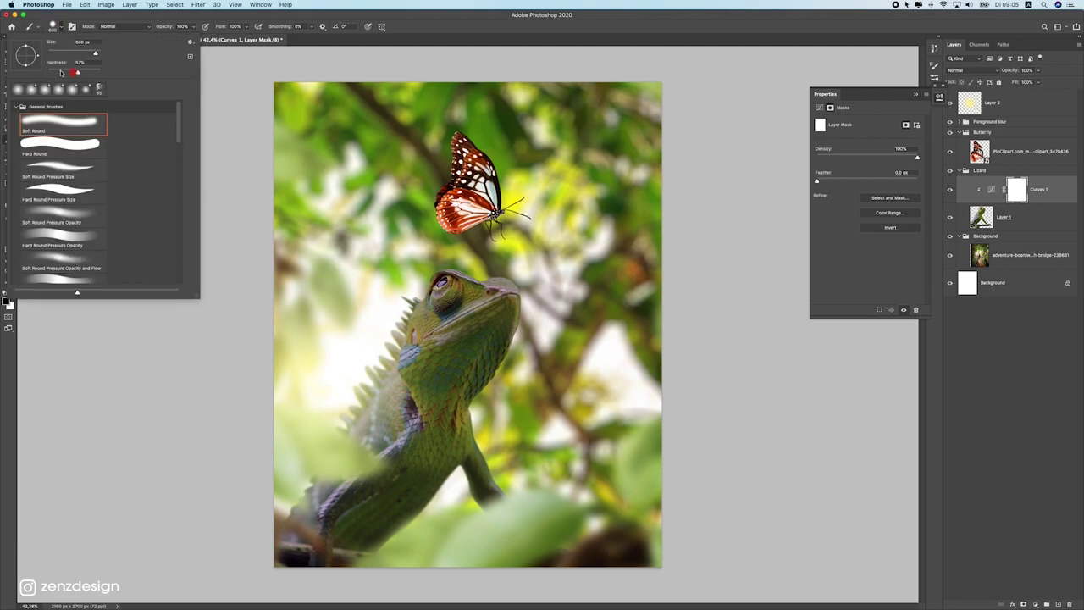
left_click(42, 123)
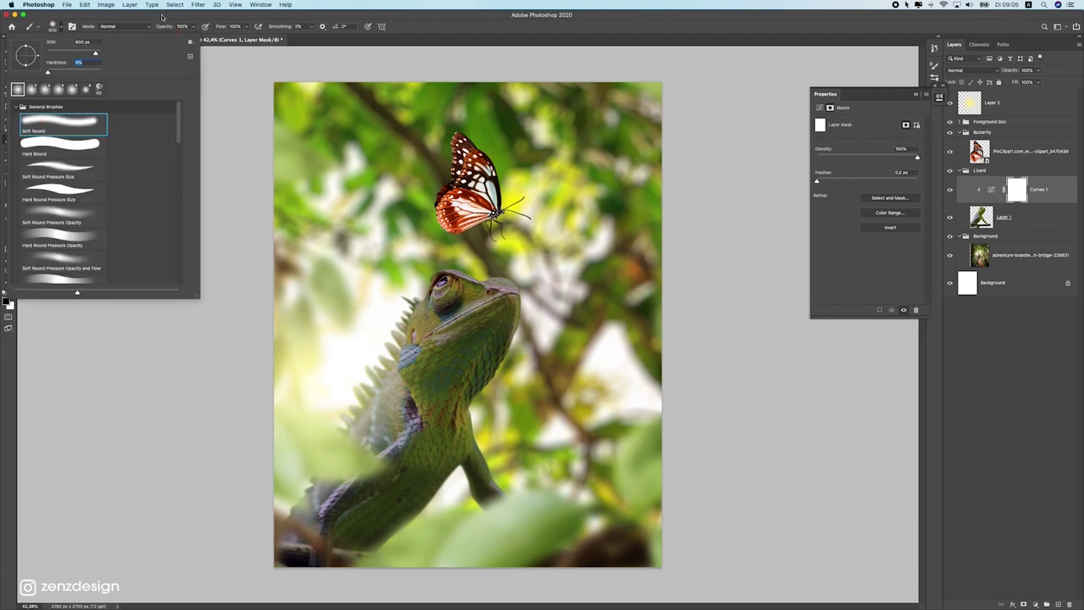
key("Return")
Step: Reduce the brush to about 200 px and paint black on the mask over the chameleon's back, neck and head
key("[")
key("[")
key("[")
key("[")
key("[")
key("[")
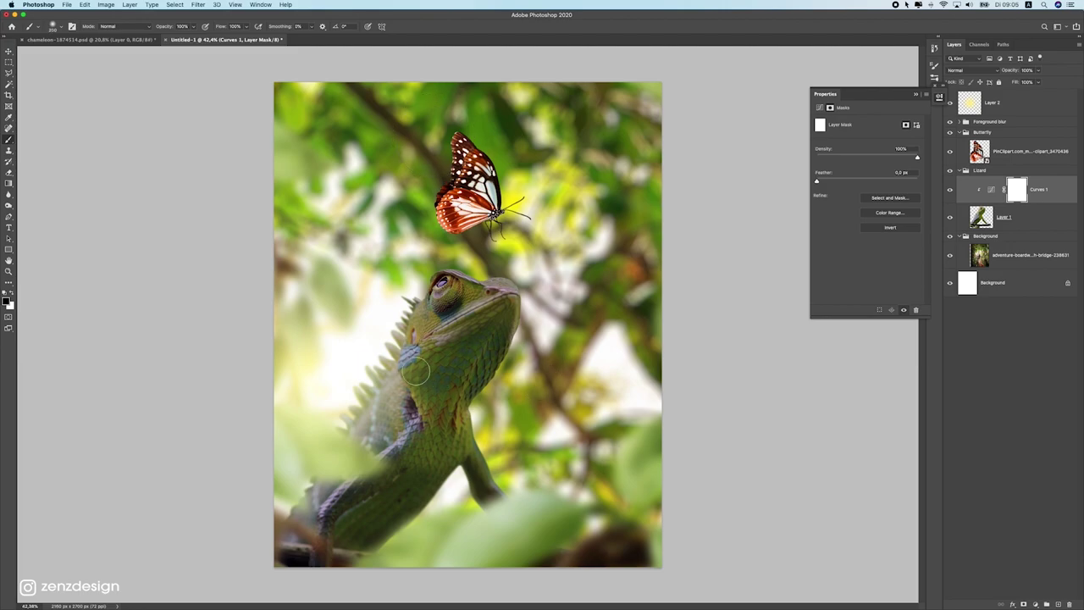
key("]")
key("]")
key("]")
key("[")
key("[")
left_click_drag(350, 421, 382, 324)
mouse_move(396, 443)
left_mouse_down()
mouse_move(374, 319)
mouse_move(393, 380)
mouse_move(432, 287)
left_mouse_up()
left_click_drag(402, 358, 466, 255)
mouse_move(401, 351)
left_mouse_down()
mouse_move(477, 261)
mouse_move(512, 275)
mouse_move(462, 261)
left_mouse_up()
left_click_drag(429, 339, 456, 302)
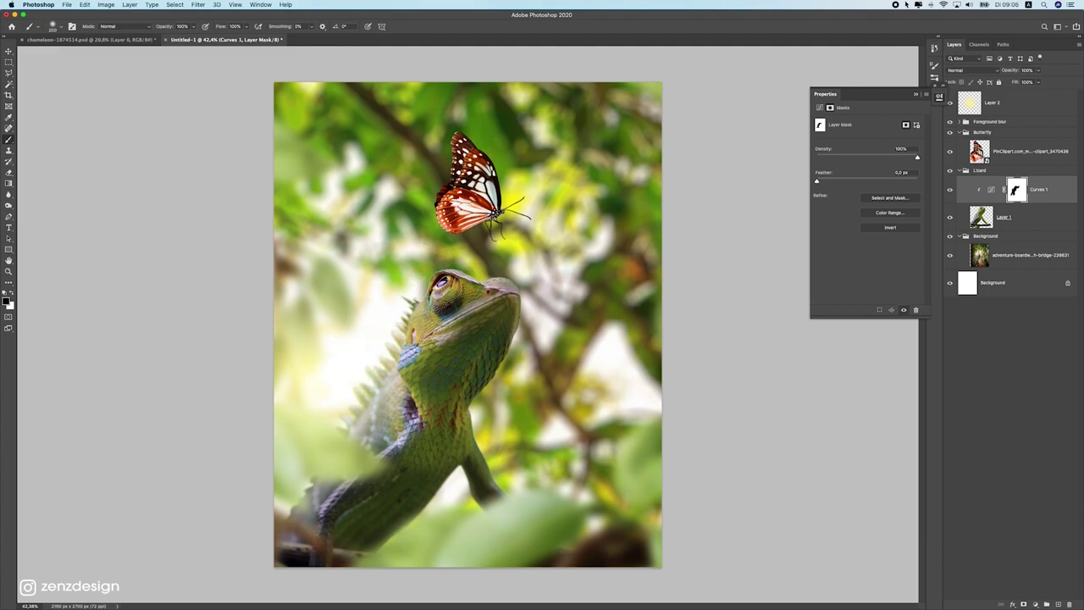
Step: Extend the black mask painting along the spines, lower back and front leg, adjusting the brush size as needed
mouse_move(371, 430)
left_mouse_down()
mouse_move(345, 420)
mouse_move(377, 397)
mouse_move(328, 414)
left_mouse_up()
key("[")
mouse_move(390, 449)
left_mouse_down()
mouse_move(322, 511)
mouse_move(315, 540)
mouse_move(272, 541)
mouse_move(240, 521)
mouse_move(389, 403)
left_mouse_up()
key("bracketright")
key("bracketright")
key("bracketright")
left_click_drag(287, 516, 379, 394)
mouse_move(302, 464)
left_mouse_down()
mouse_move(286, 479)
mouse_move(357, 439)
left_mouse_up()
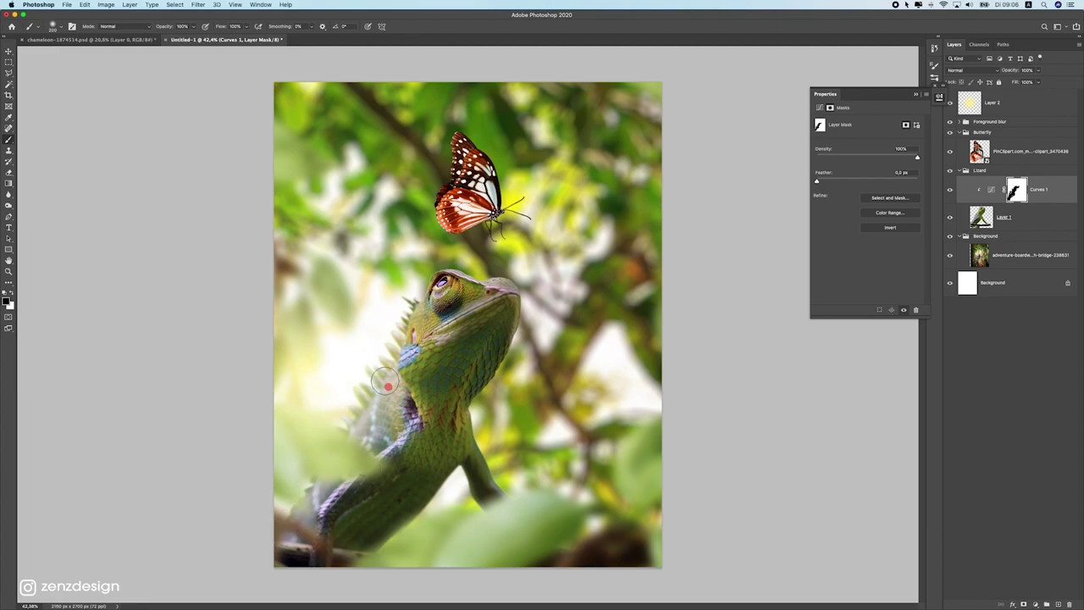
left_click(563, 294)
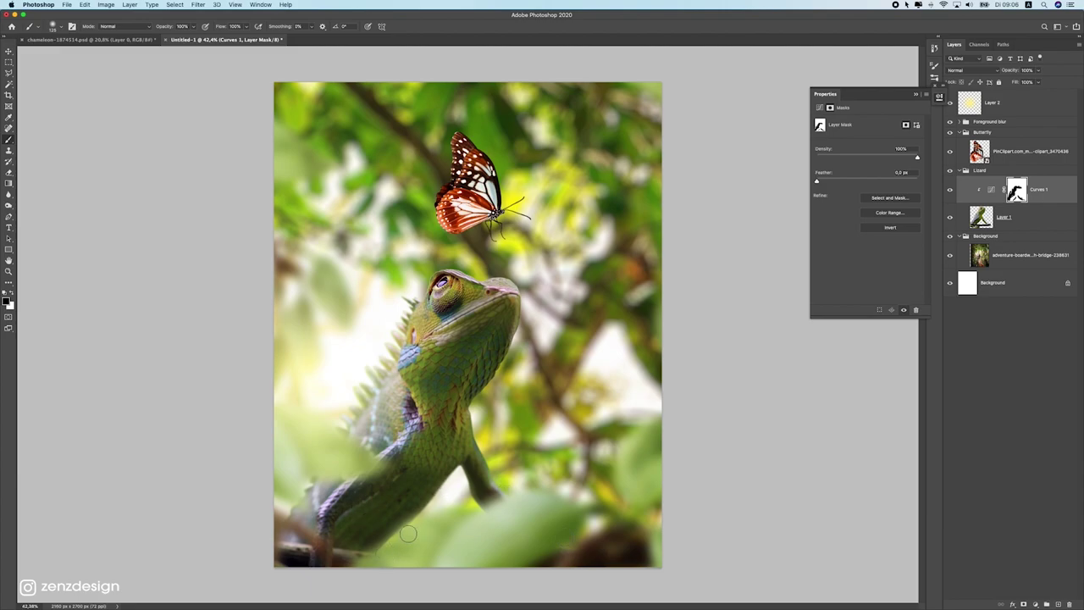
Step: Compare the chameleon with and without the Curves 1 adjustment and reopen its curve settings
scroll(429, 414, "down", 8)
scroll(429, 414, "up", 7)
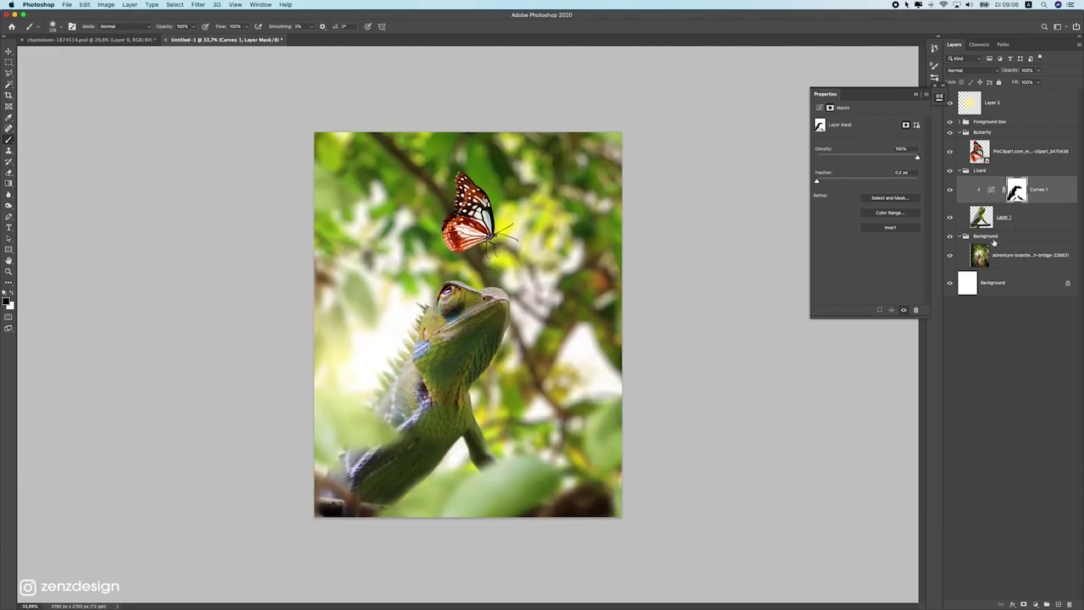
left_click(951, 189)
left_click(950, 189)
left_click(995, 194)
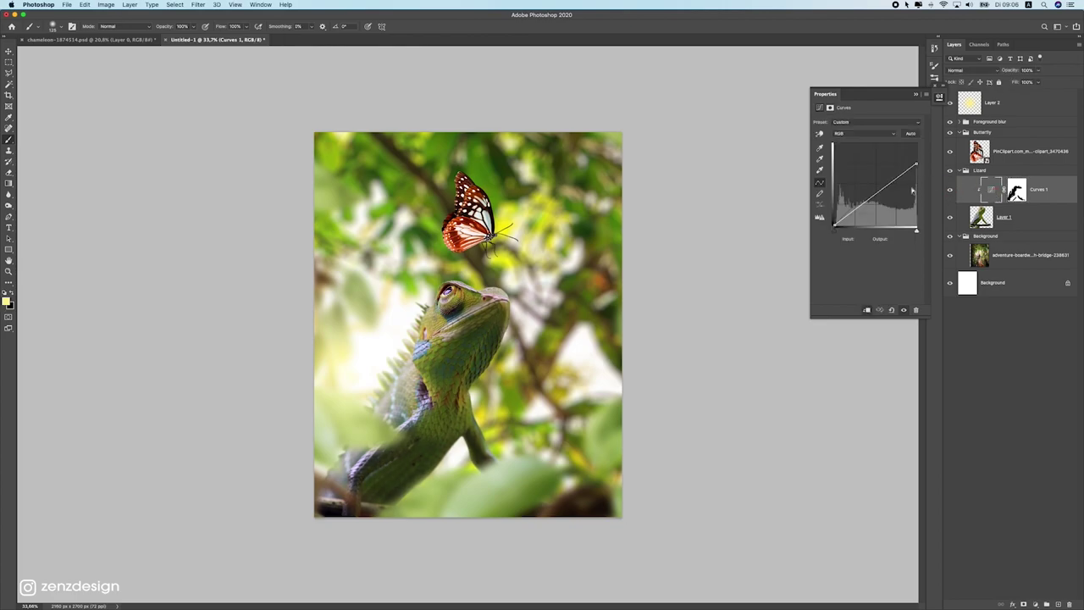
Step: Add a midpoint to the RGB curve of Curves 1 at input 127, keeping it close to the straight line
left_click(875, 195)
left_click_drag(875, 194, 878, 198)
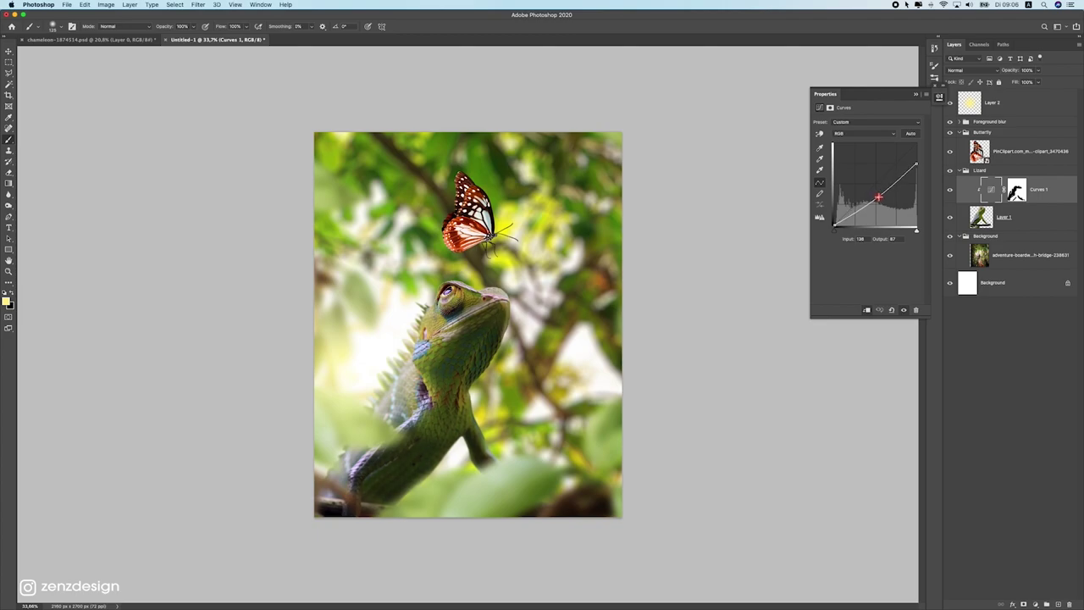
key("super+z")
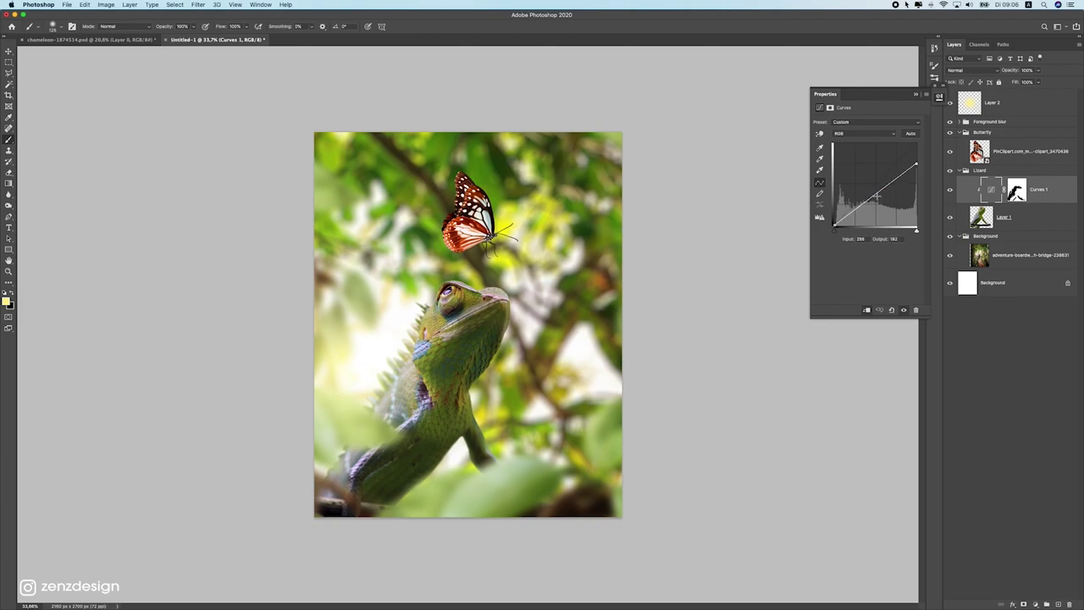
left_click_drag(875, 195, 875, 194)
scroll(450, 307, "down", 5)
scroll(443, 335, "up", 5)
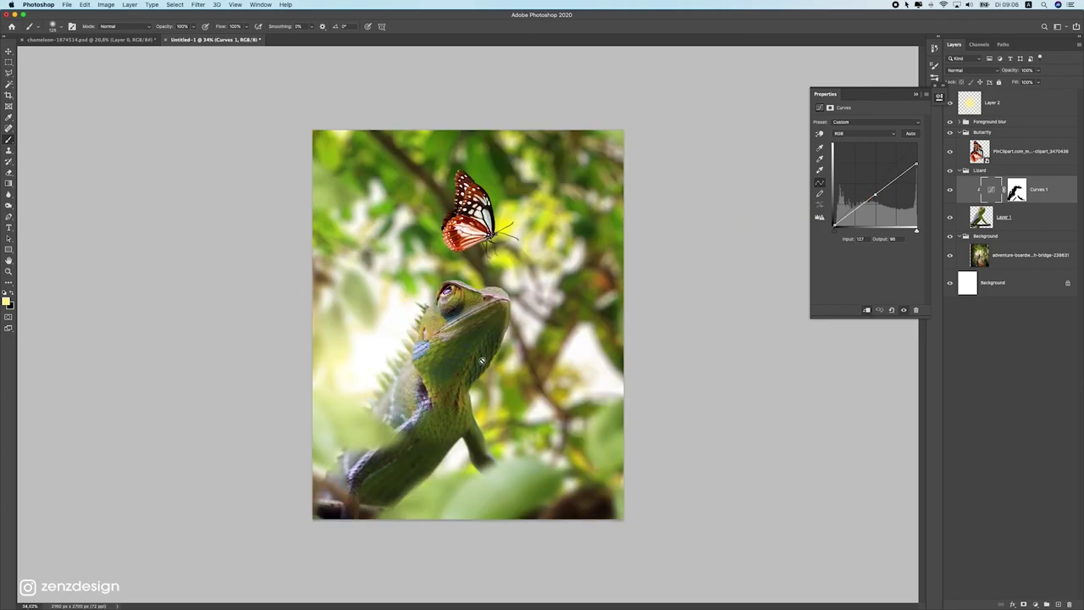
Step: Scale the yellow glow on Layer 2 down to about 1680 px wide and place it beside the chameleon's back
left_click(8, 49)
key("super+minus")
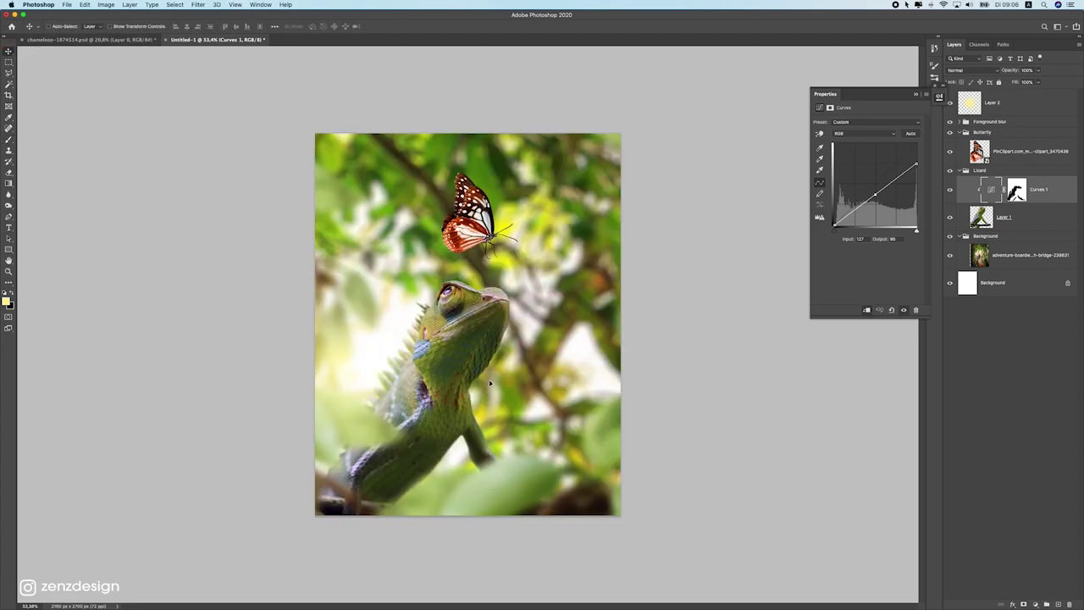
left_click_drag(347, 367, 418, 325)
key("super+t")
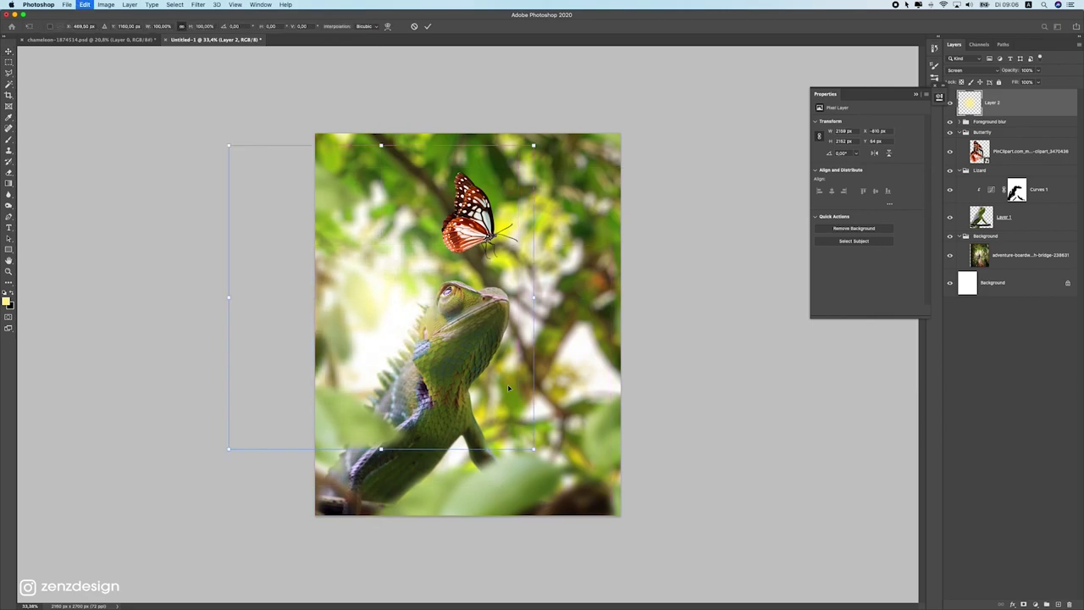
left_click_drag(531, 451, 484, 401)
left_click_drag(425, 334, 440, 356)
left_click_drag(502, 215, 515, 202)
key("Return")
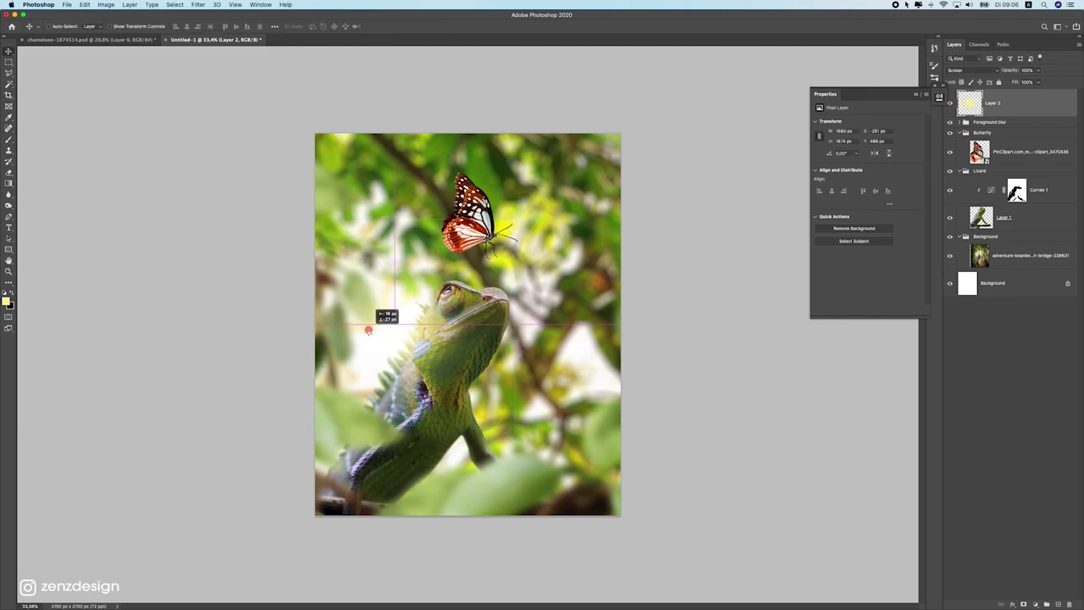
Step: Add a new layer above Curves 1 in the Lizard group and clip it to the chameleon
left_click(1062, 191)
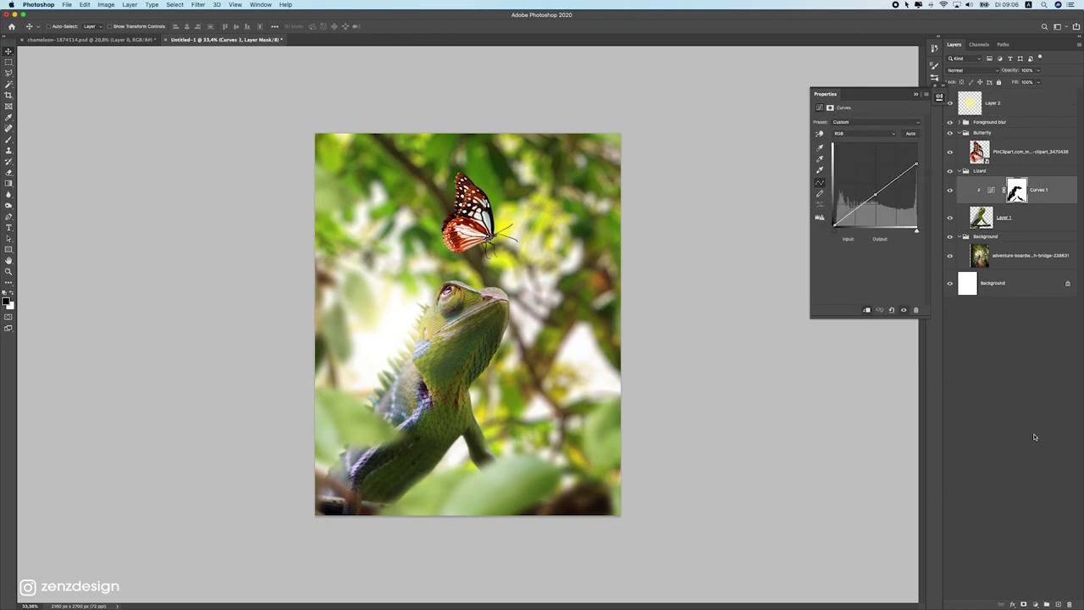
left_click(1059, 604)
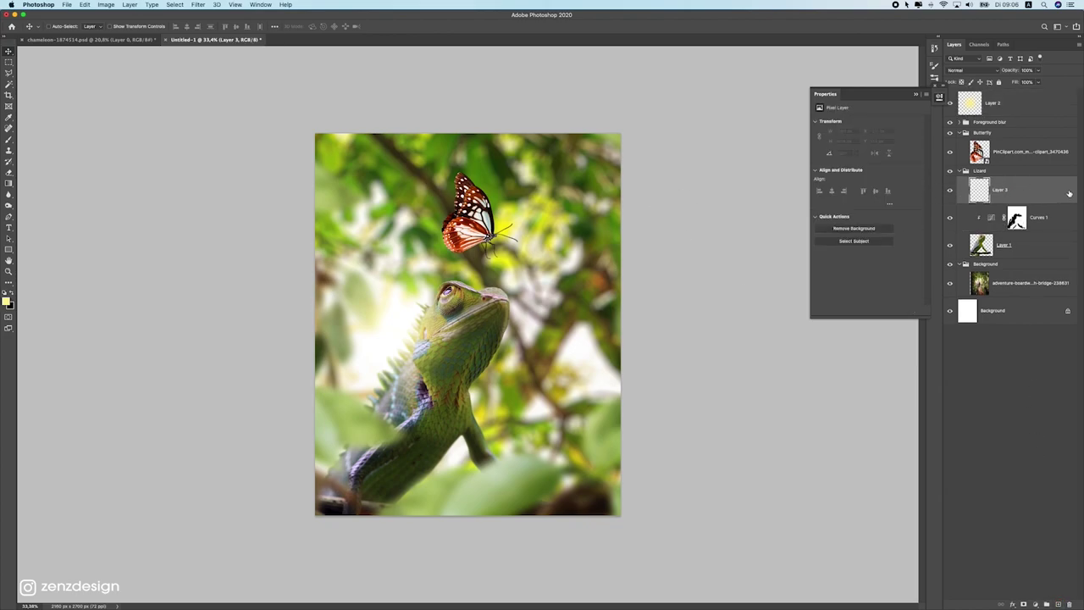
right_click(1027, 191)
left_click(957, 345)
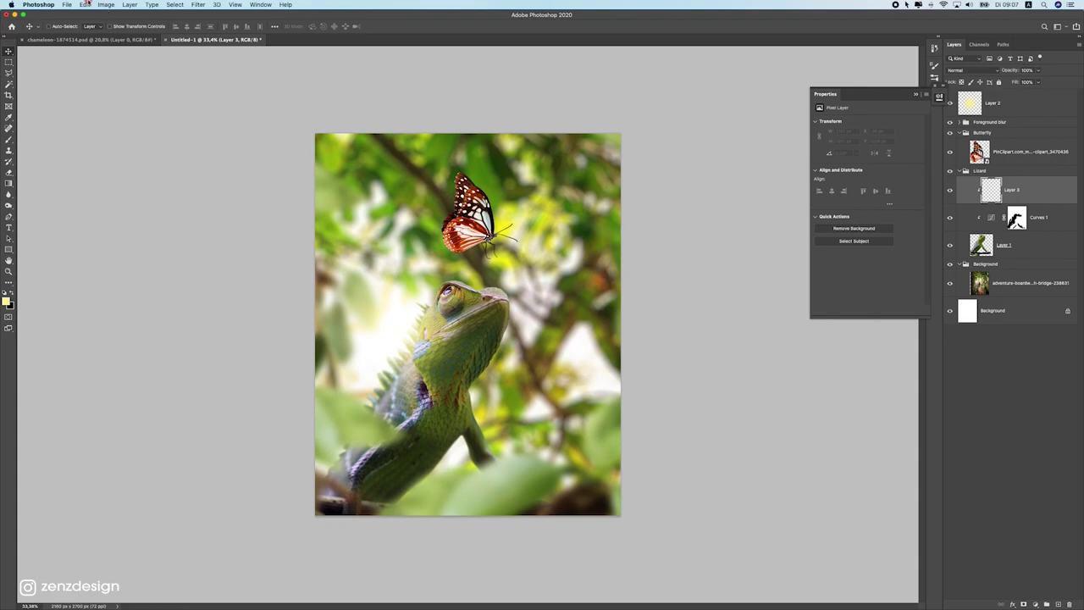
Step: Fill the clipped new layer with 50% Gray at 100% opacity and set its blend mode to Overlay
left_click(86, 4)
left_click(91, 139)
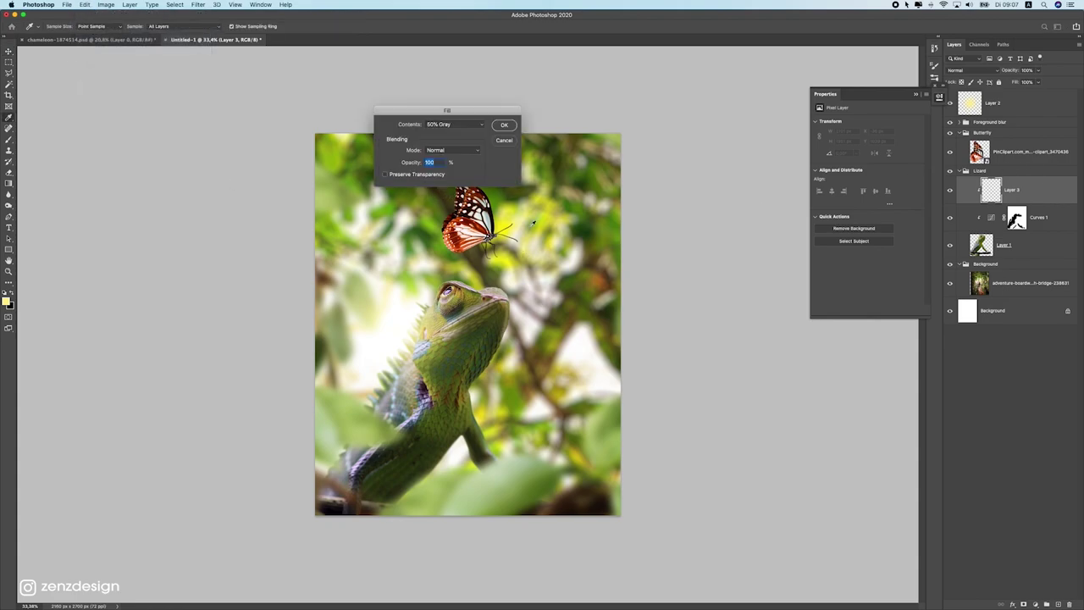
left_click(455, 124)
left_click(453, 124)
left_click(512, 125)
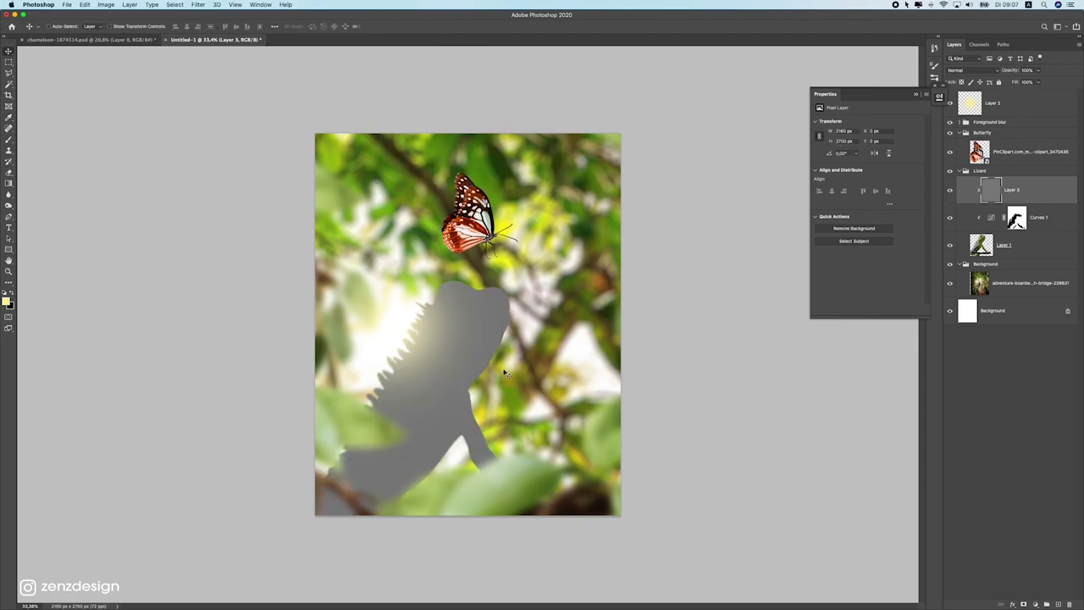
left_click(958, 73)
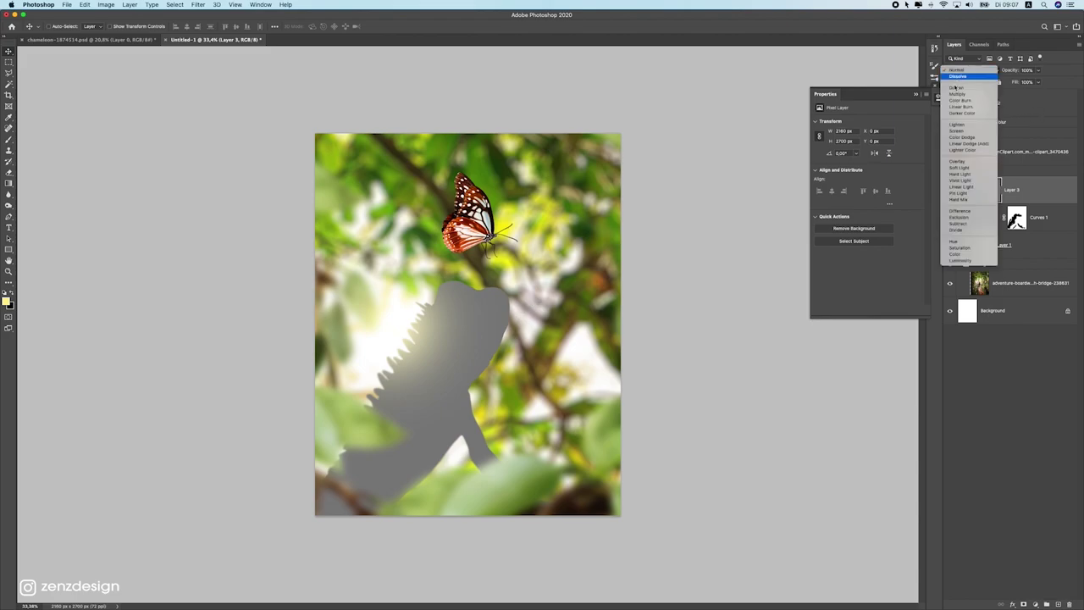
left_click(978, 163)
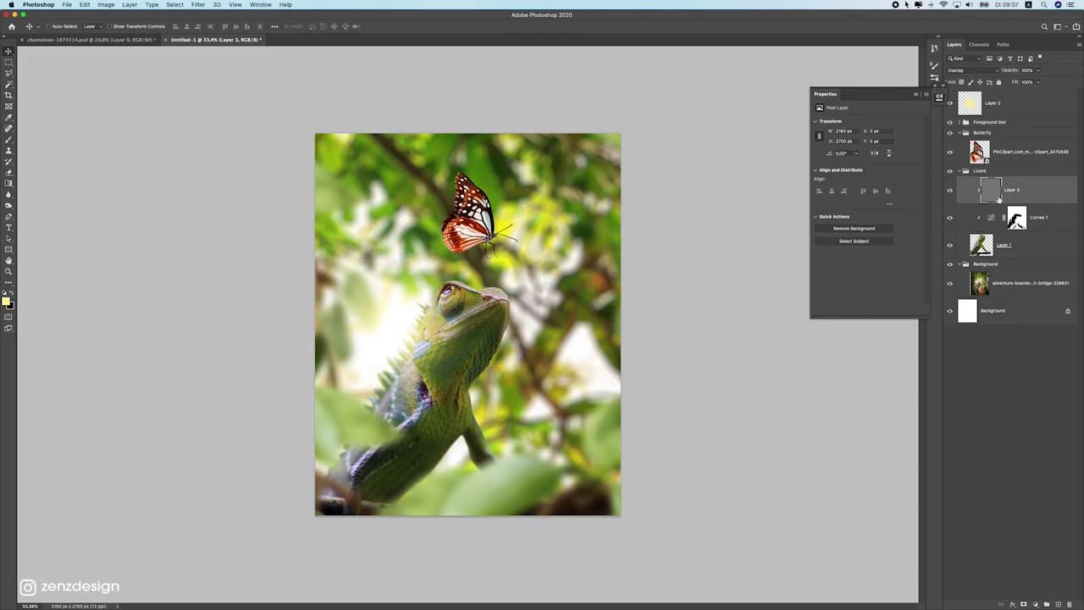
scroll(452, 366, "up", 5)
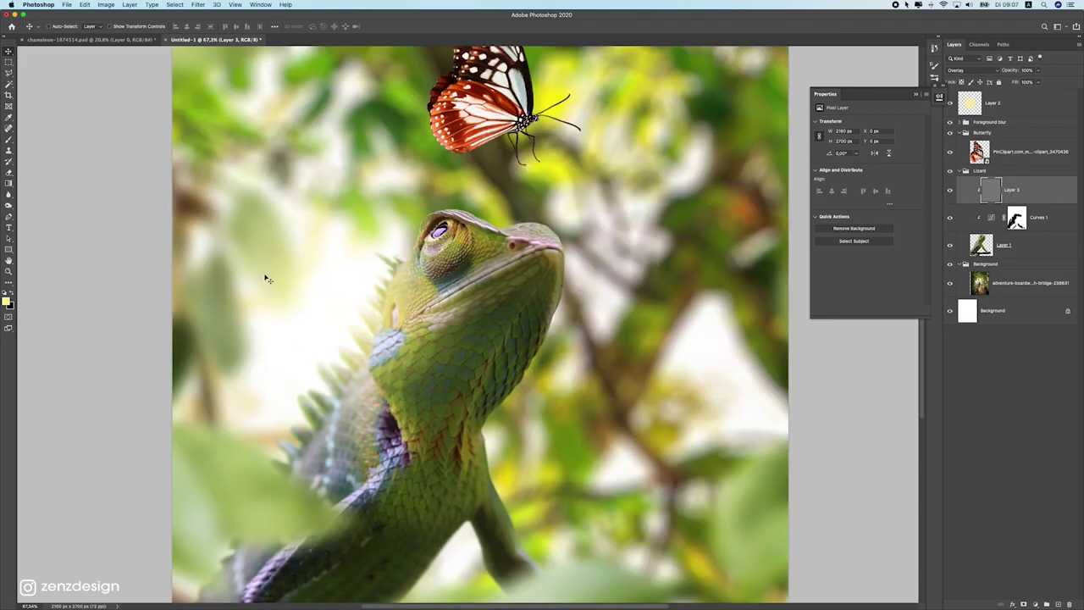
left_click(8, 173)
left_click(9, 183)
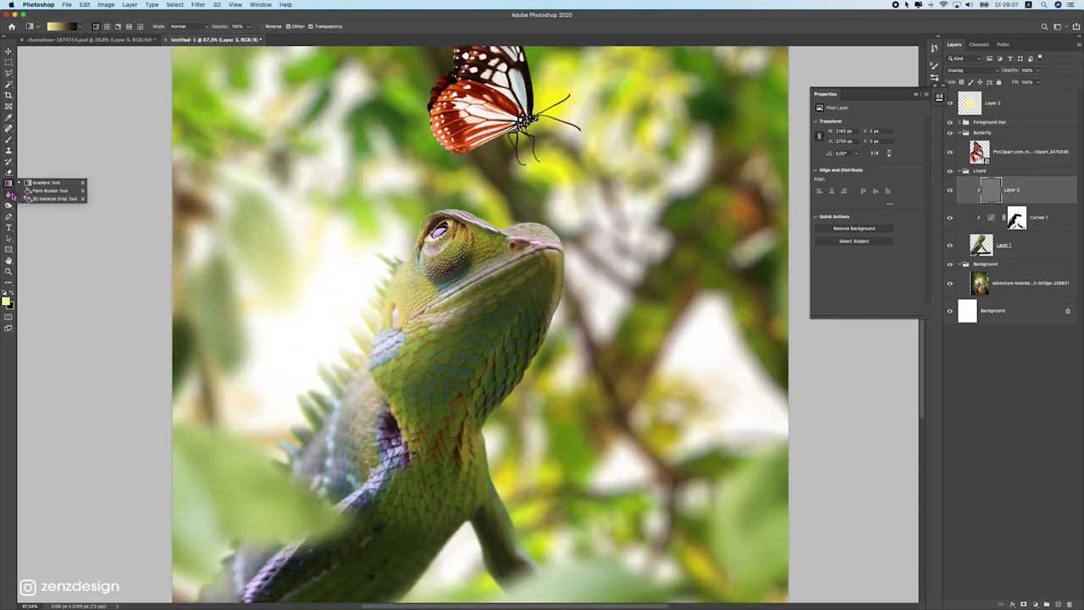
left_click(8, 194)
left_click(8, 205)
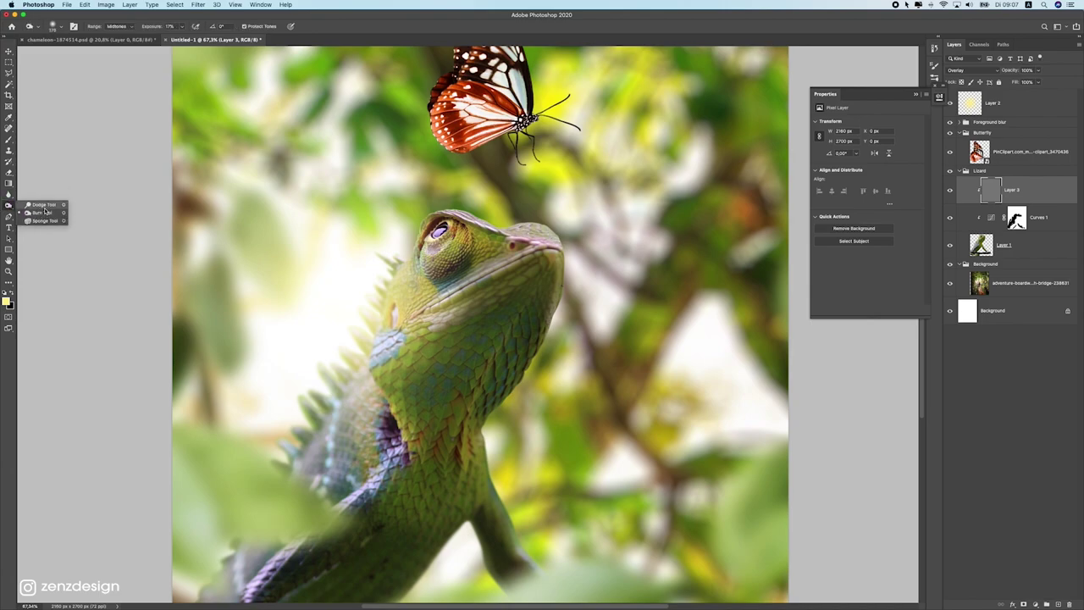
left_click(45, 211)
left_click(1044, 245)
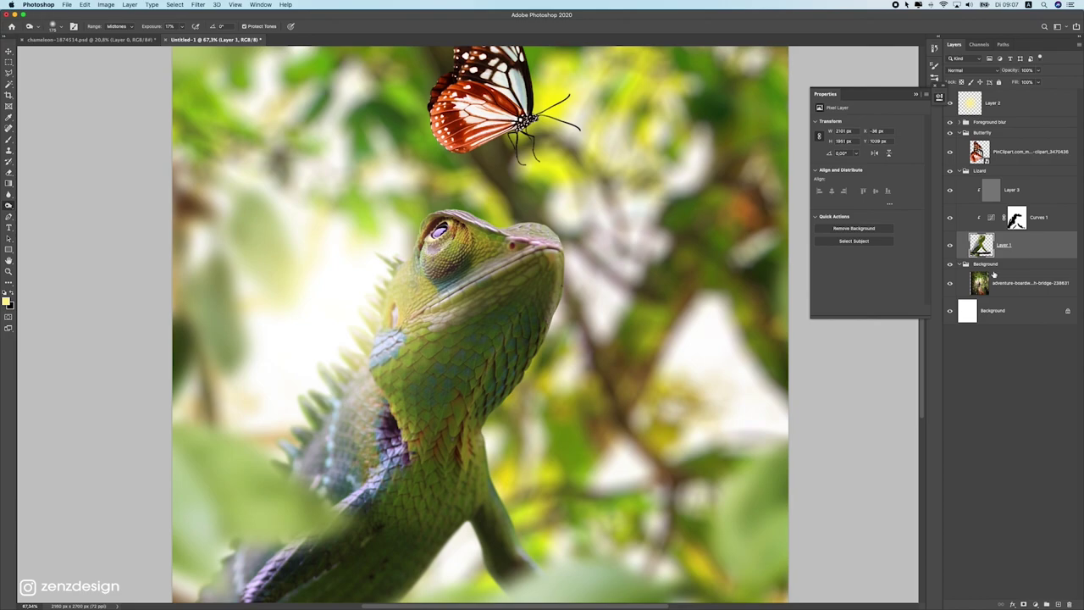
left_click(979, 197)
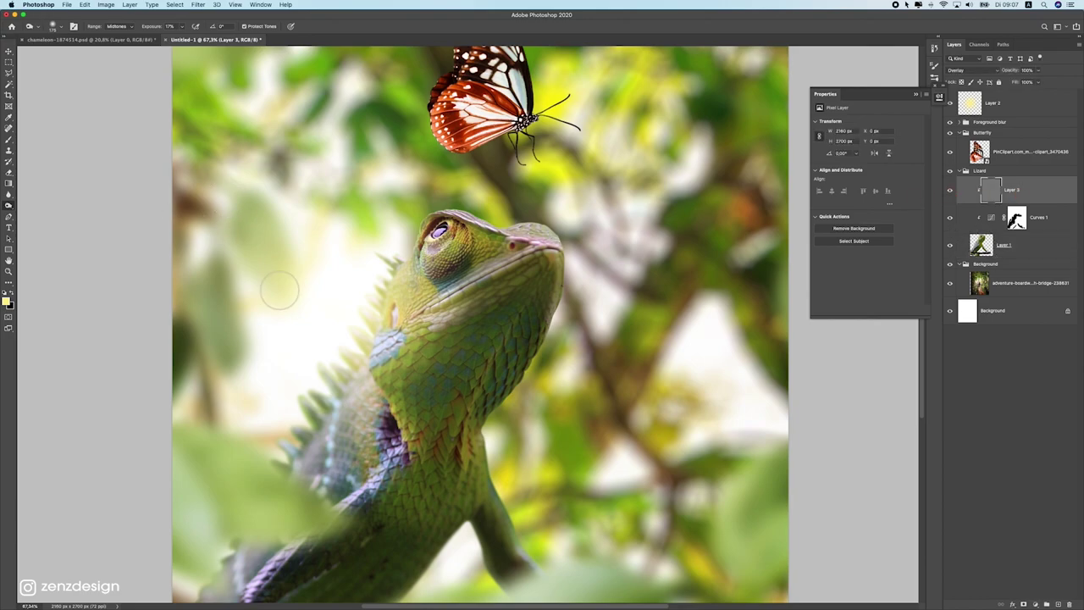
scroll(552, 386, "down", 3)
scroll(552, 386, "up", 2)
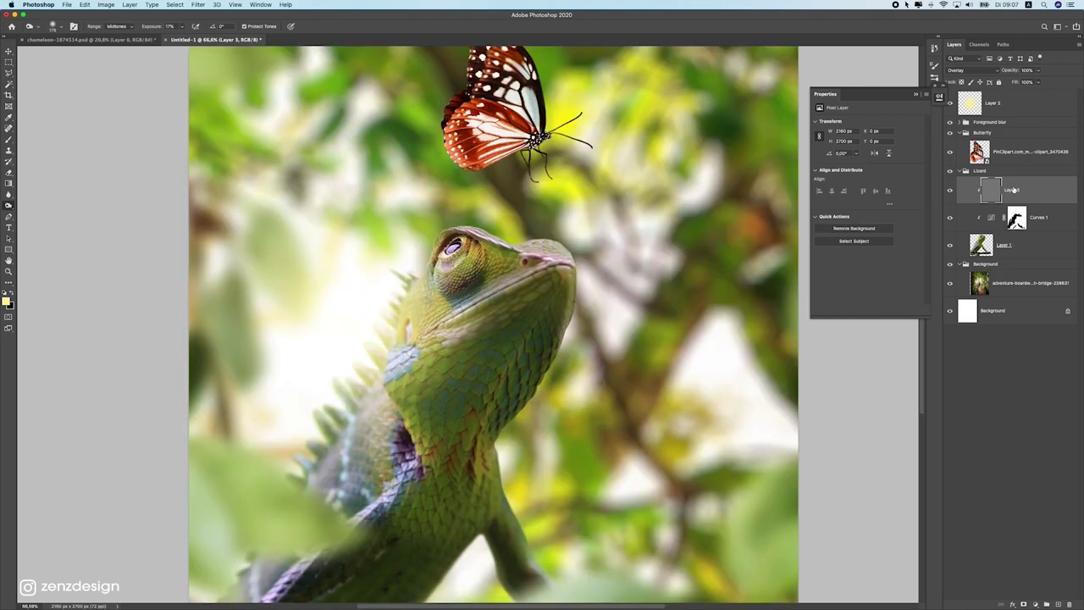
Step: Set up the Dodge tool with the Midtones range and 50% exposure for the gray Overlay layer
left_click(8, 205)
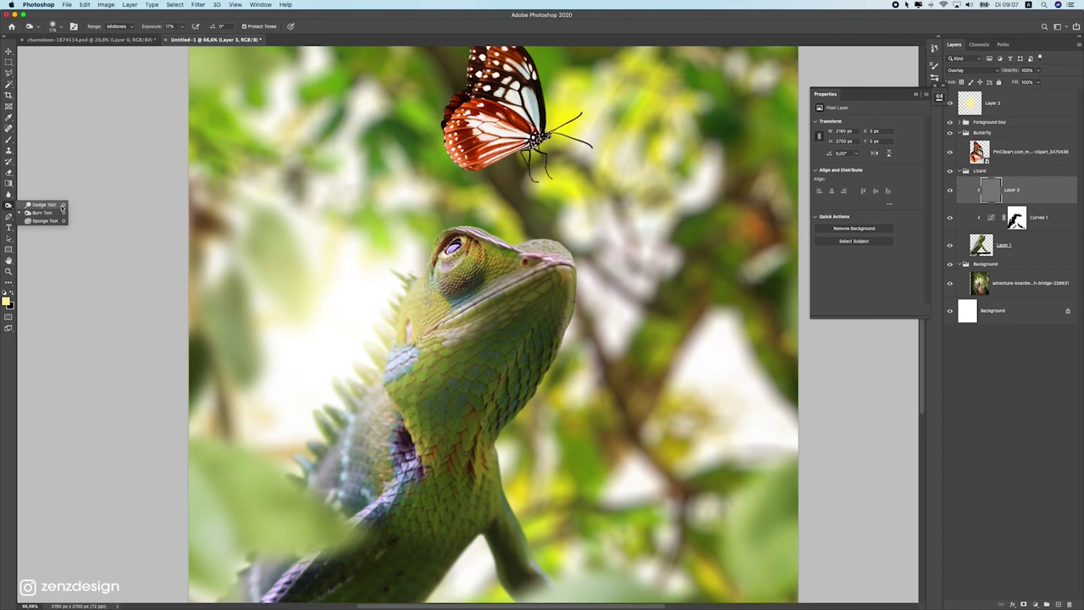
left_click(50, 205)
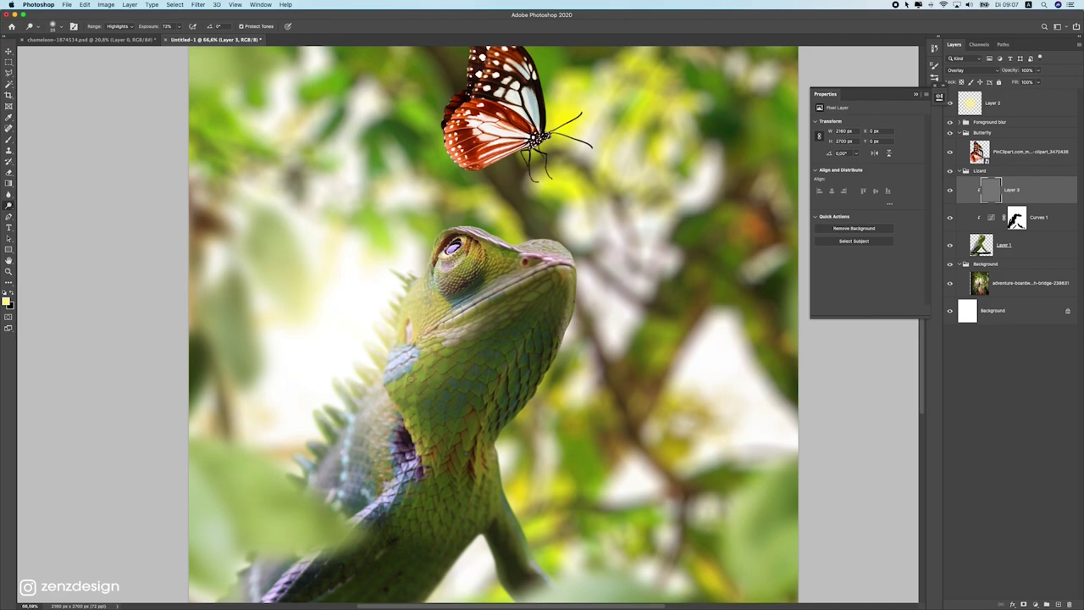
scroll(410, 384, "down", 2)
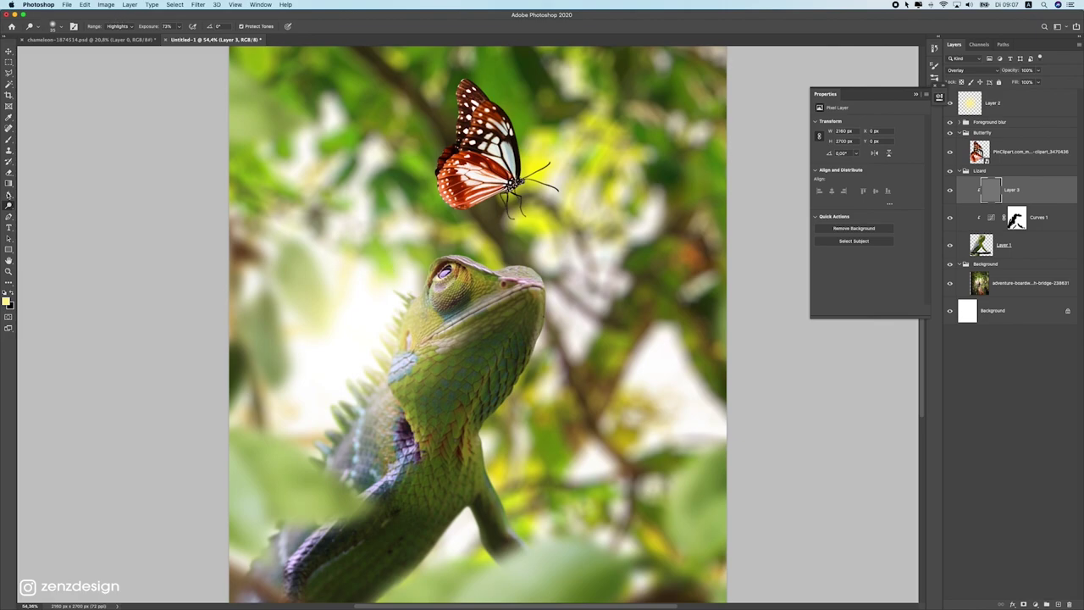
left_click(55, 26)
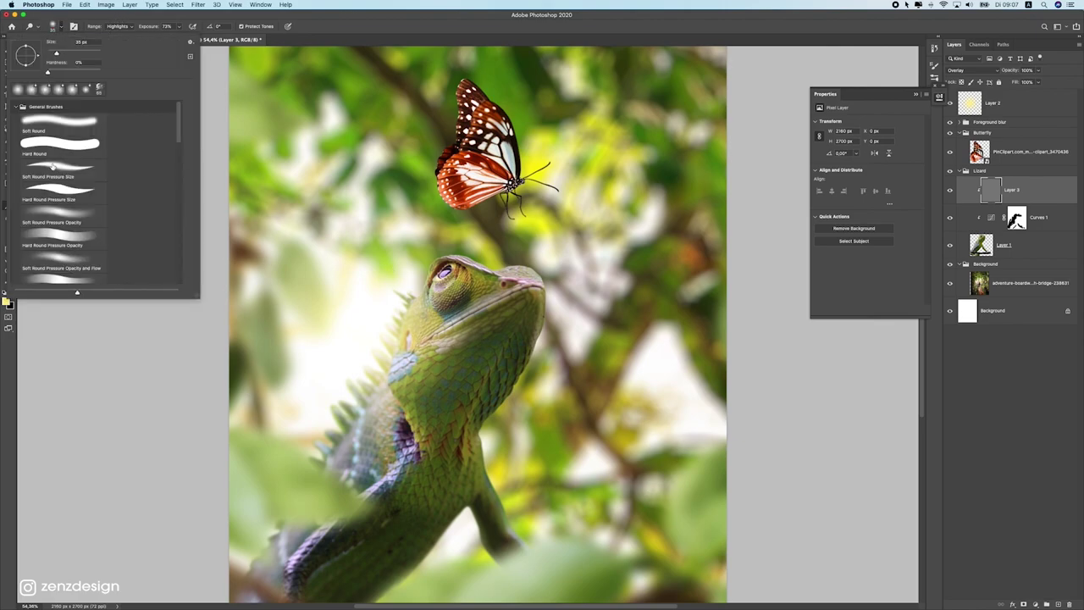
left_click(117, 26)
left_click(123, 27)
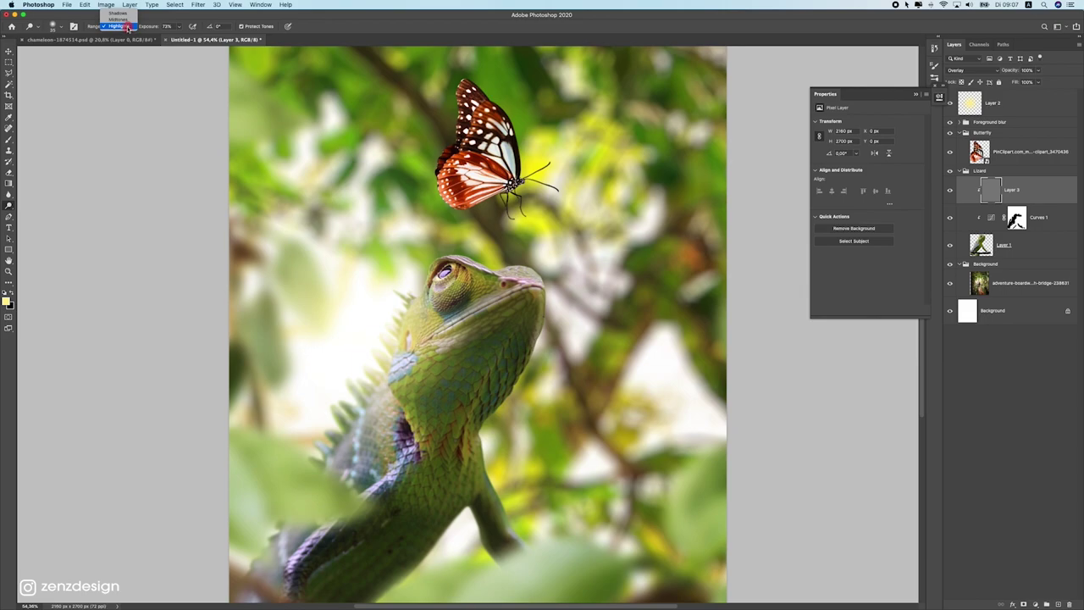
left_click(129, 19)
left_click(179, 28)
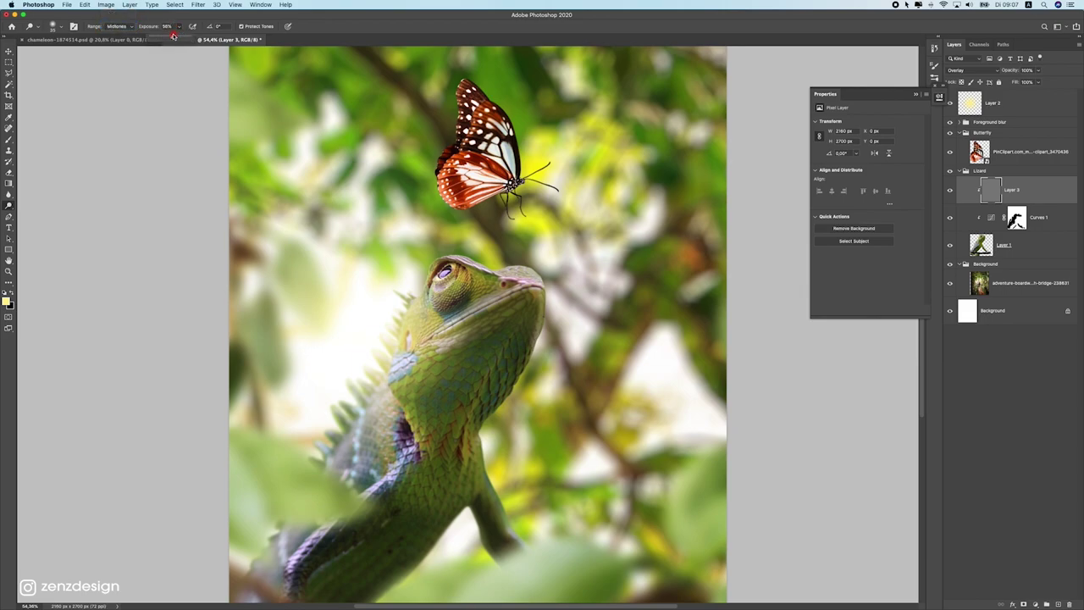
left_click(178, 18)
Step: Dodge the top edge and back of the chameleon's head on the gray layer, adjusting the brush size as needed
key("]")
key("]")
key("]")
key("]")
key("]")
left_click_drag(438, 258, 508, 256)
key("[")
key("[")
key("[")
key("[")
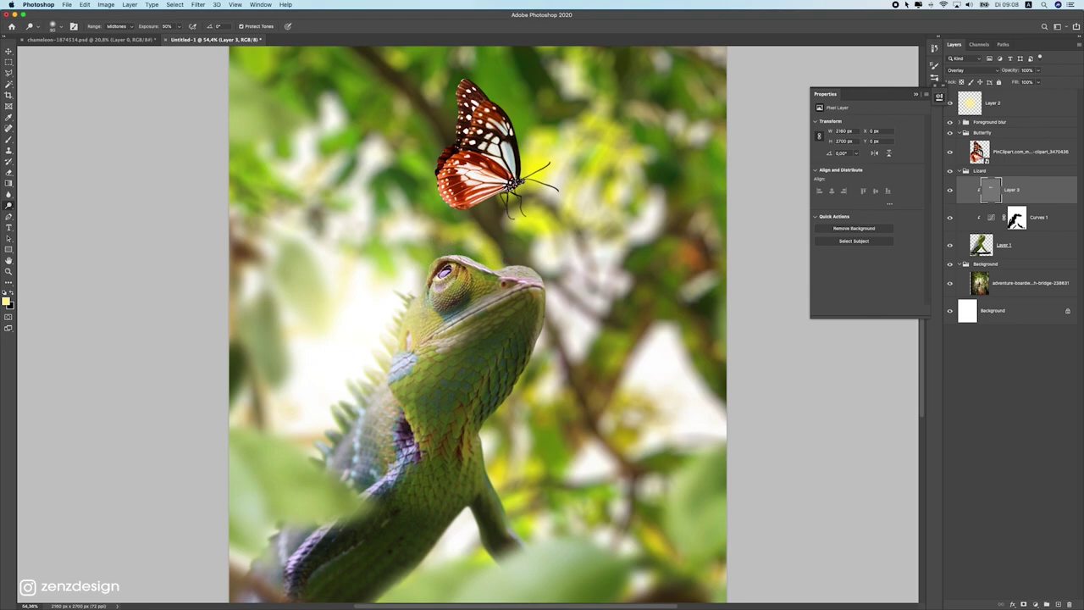
mouse_move(419, 308)
left_mouse_down()
mouse_move(428, 255)
mouse_move(436, 320)
mouse_move(430, 288)
left_mouse_up()
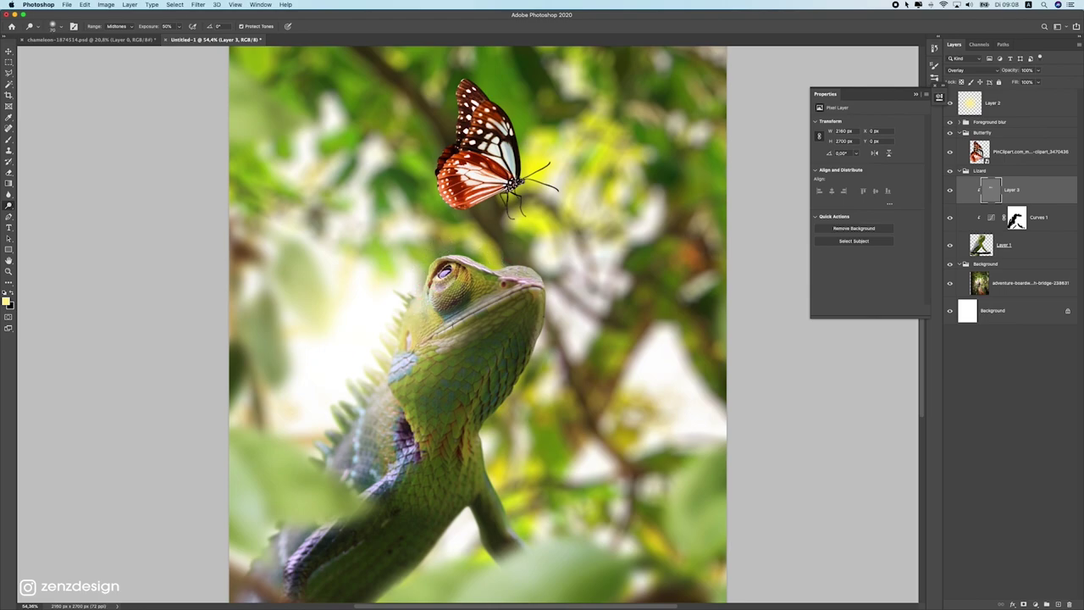
Step: Dodge along the chameleon's spines, back and upper head, undoing unwanted strokes
left_click(378, 403)
mouse_move(380, 403)
left_mouse_down()
mouse_move(417, 422)
mouse_move(365, 404)
mouse_move(401, 415)
mouse_move(371, 361)
mouse_move(381, 370)
mouse_move(371, 499)
mouse_move(358, 496)
mouse_move(288, 554)
mouse_move(311, 535)
left_mouse_up()
key("super+z")
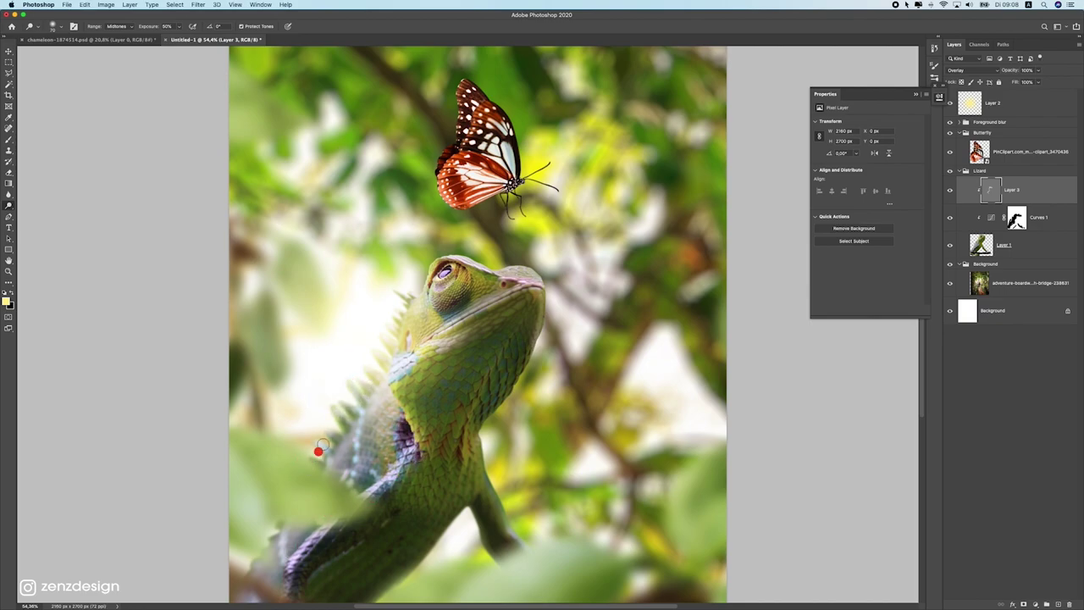
mouse_move(359, 373)
left_mouse_down()
mouse_move(304, 483)
mouse_move(383, 364)
mouse_move(284, 513)
mouse_move(347, 358)
mouse_move(370, 370)
mouse_move(385, 350)
mouse_move(347, 404)
mouse_move(412, 277)
mouse_move(381, 305)
mouse_move(425, 275)
mouse_move(420, 287)
mouse_move(449, 238)
mouse_move(441, 242)
mouse_move(472, 247)
mouse_move(418, 285)
mouse_move(404, 353)
left_mouse_up()
key("super+z")
scroll(373, 378, "down", 5)
scroll(378, 379, "up", 3)
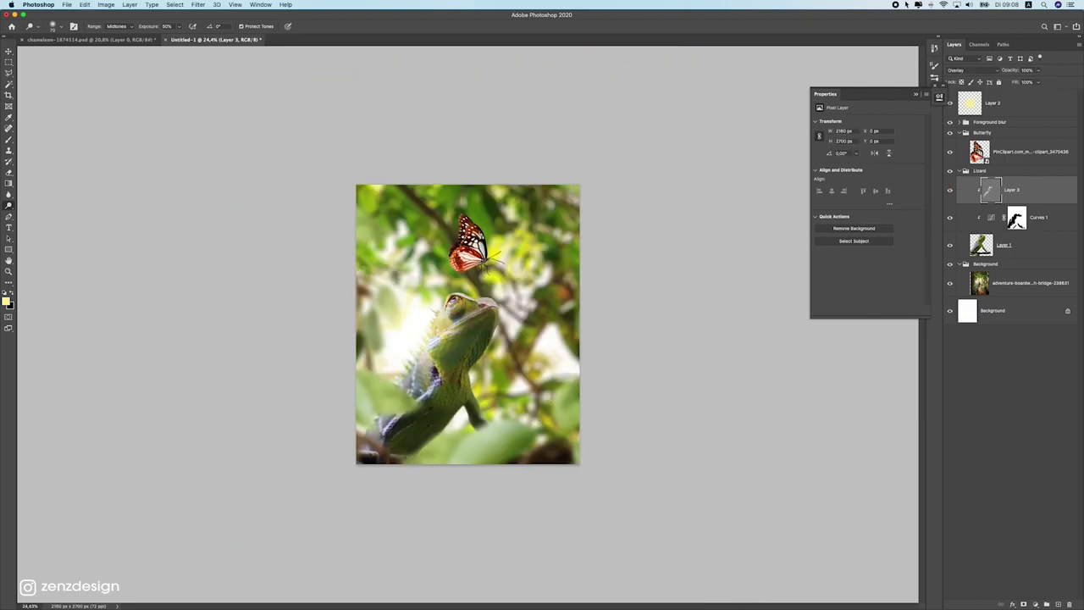
scroll(462, 308, "up", 3)
left_click_drag(455, 282, 484, 276)
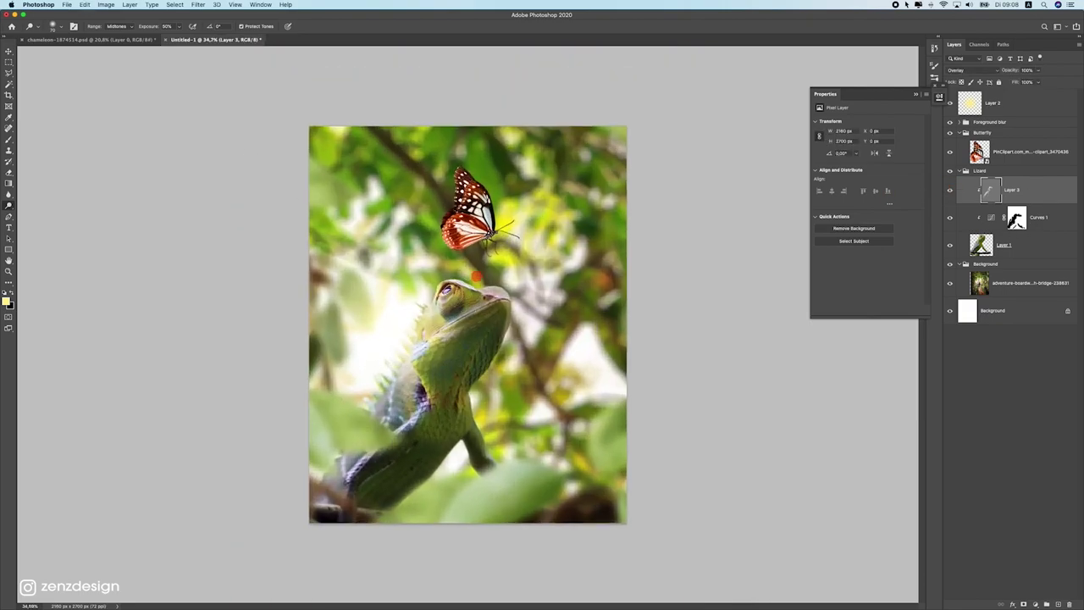
Step: Lower the Dodge exposure to 30% and lighten the chameleon's back, lower body and snout edge
left_click(178, 26)
left_click(369, 469)
mouse_move(423, 394)
left_mouse_down()
mouse_move(391, 371)
mouse_move(426, 399)
mouse_move(428, 377)
left_mouse_up()
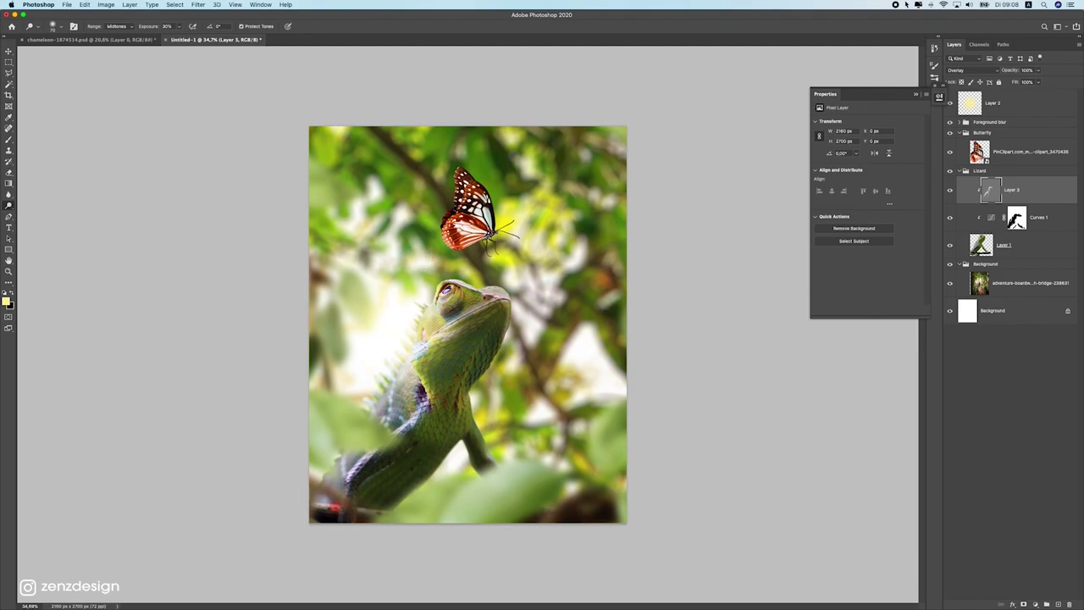
left_click(358, 460)
left_click_drag(358, 460, 348, 488)
left_click(518, 291)
mouse_move(519, 291)
left_mouse_down()
mouse_move(573, 292)
mouse_move(514, 345)
left_mouse_up()
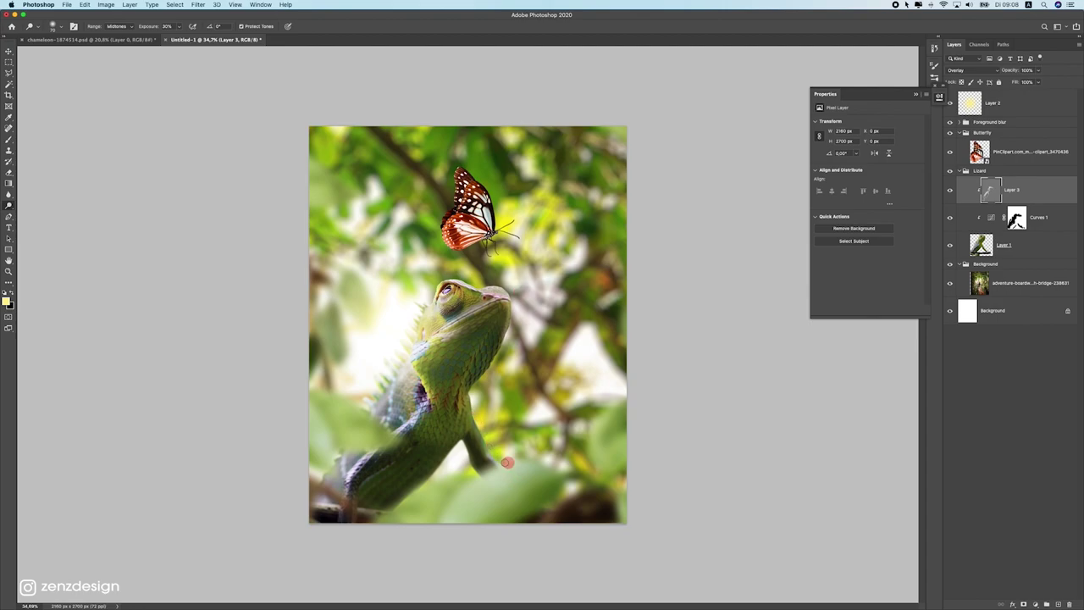
Step: Compare the chameleon with and without the dodged gray layer by toggling its visibility
scroll(396, 507, "down", 5)
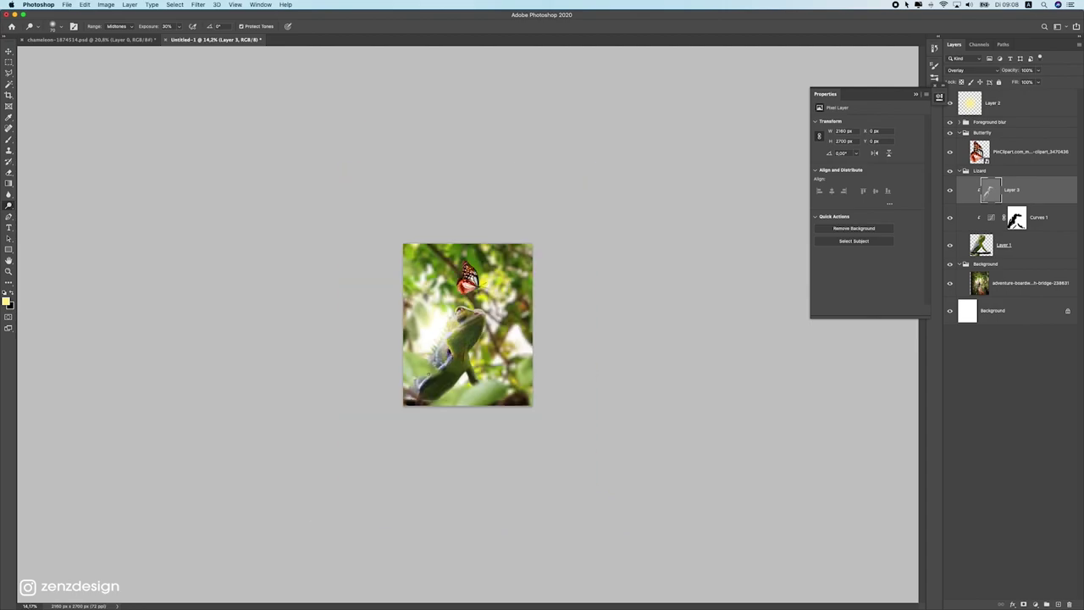
scroll(397, 507, "up", 4)
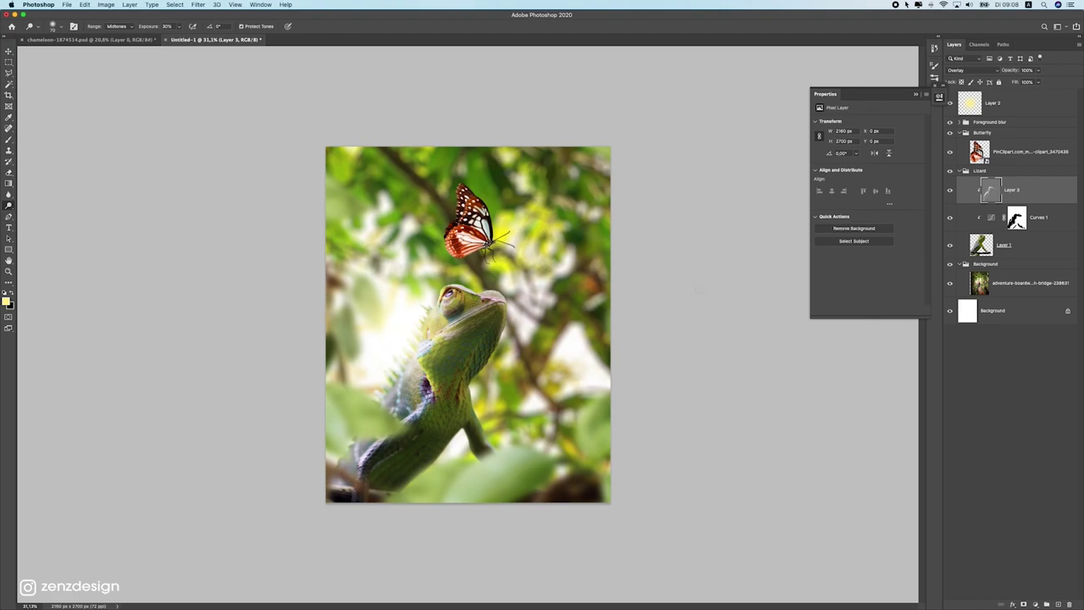
left_click(950, 192)
left_click(950, 191)
left_click(951, 191)
left_click(950, 191)
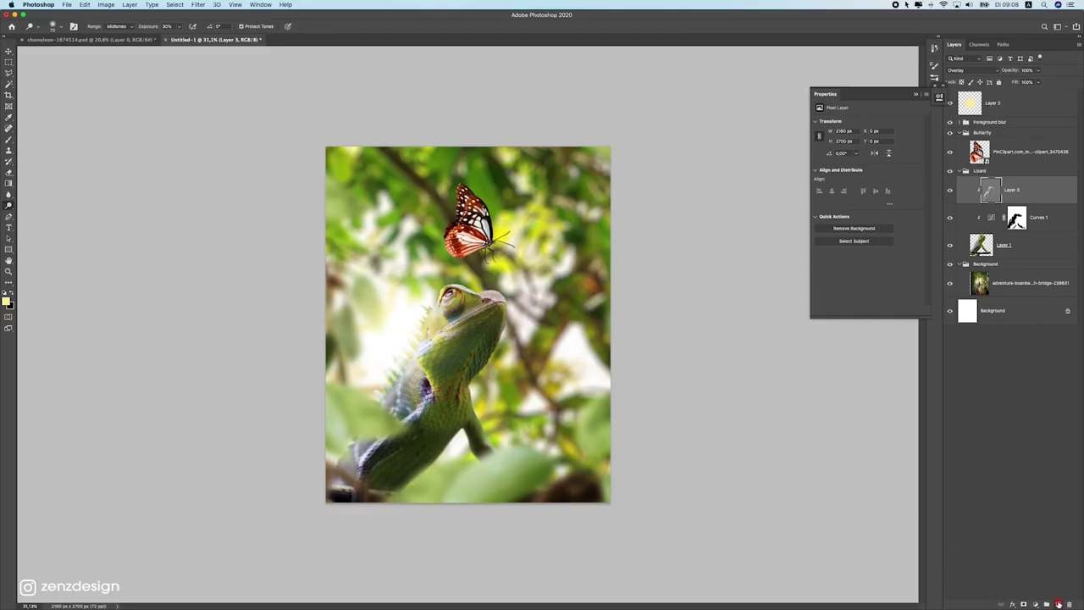
Step: Add a new layer above the dodged gray layer and clip it to the chameleon
left_click(1058, 604)
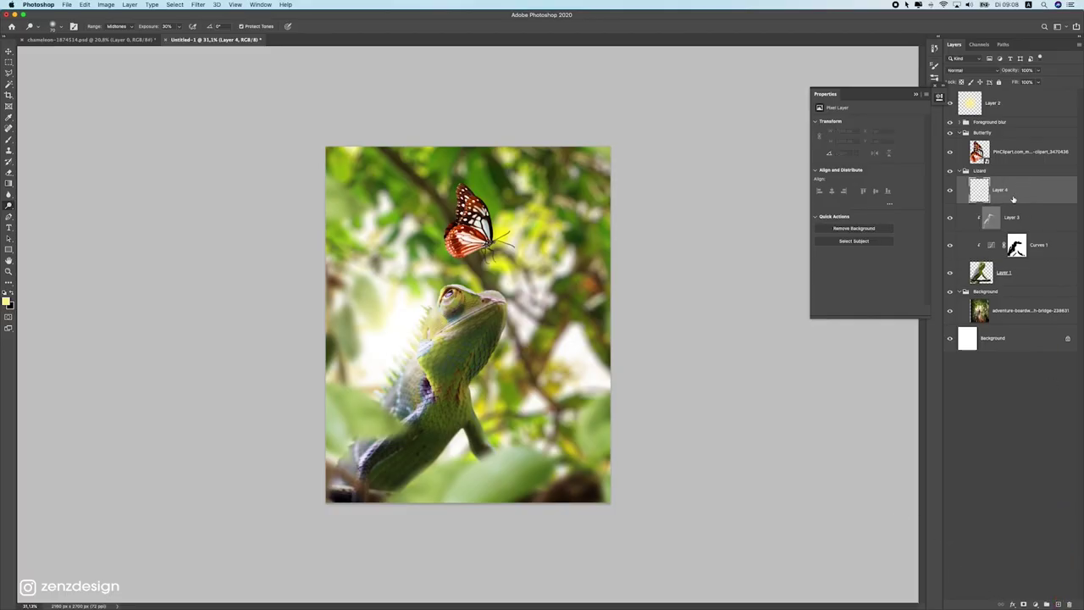
right_click(1008, 192)
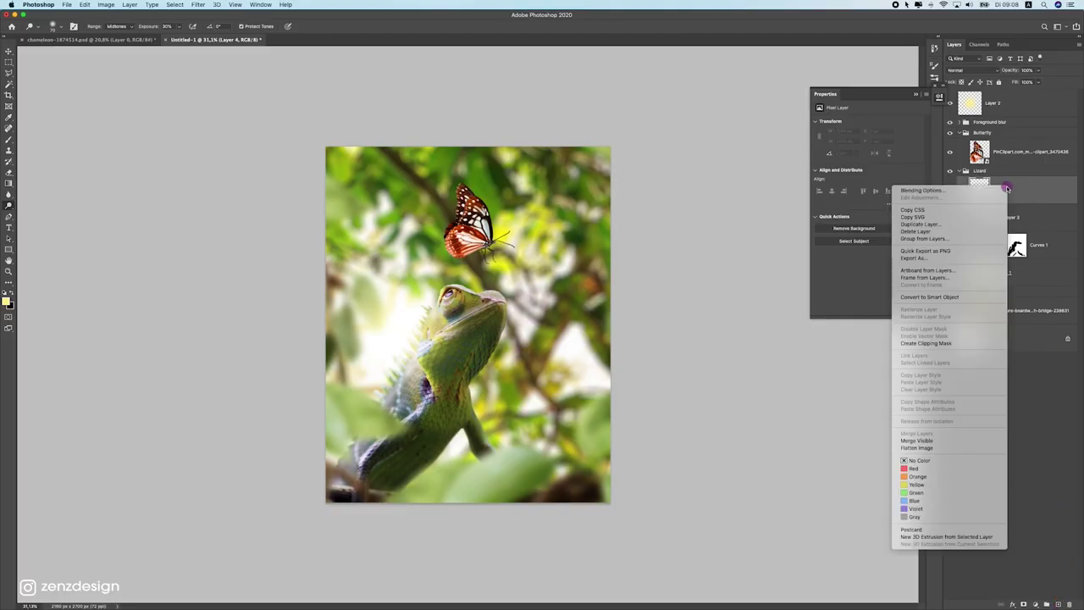
left_click(932, 343)
Step: Fill the new clipped layer with gray and set its blend mode to Overlay
left_click(85, 4)
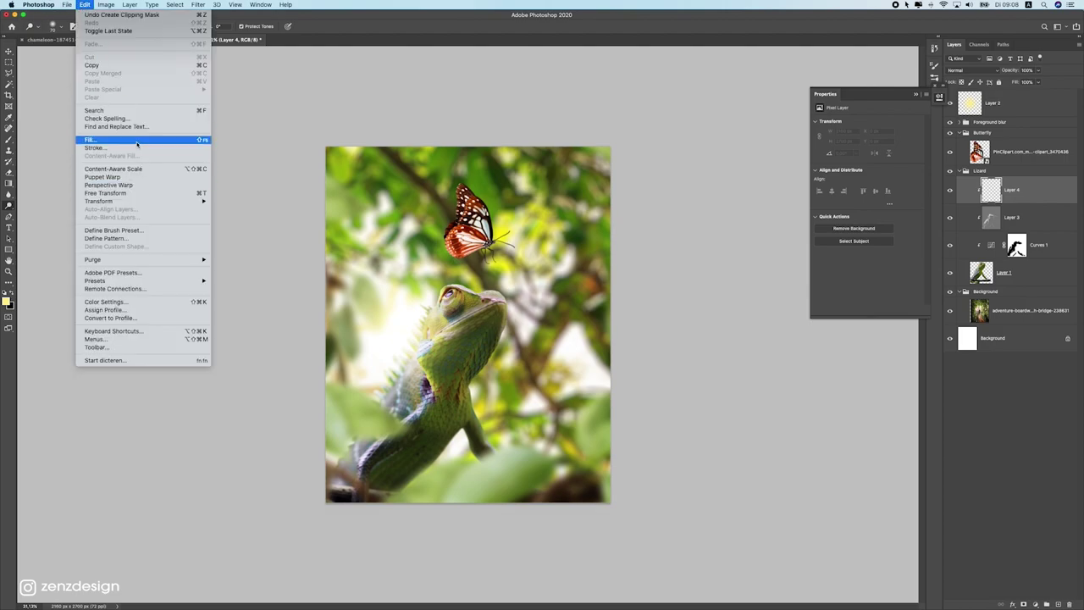
key("Return")
left_click(503, 124)
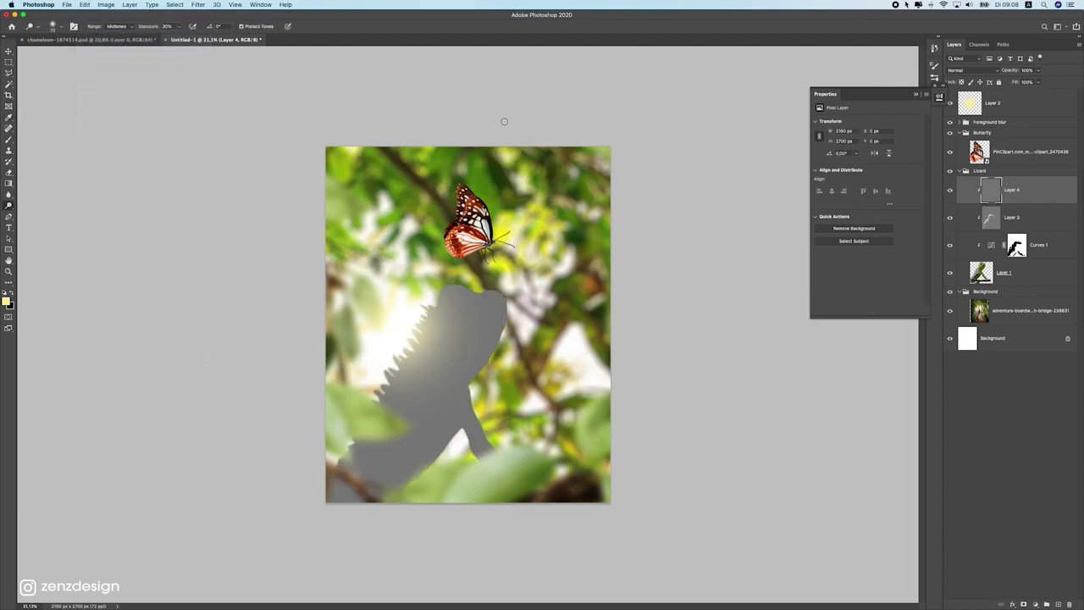
left_click(966, 70)
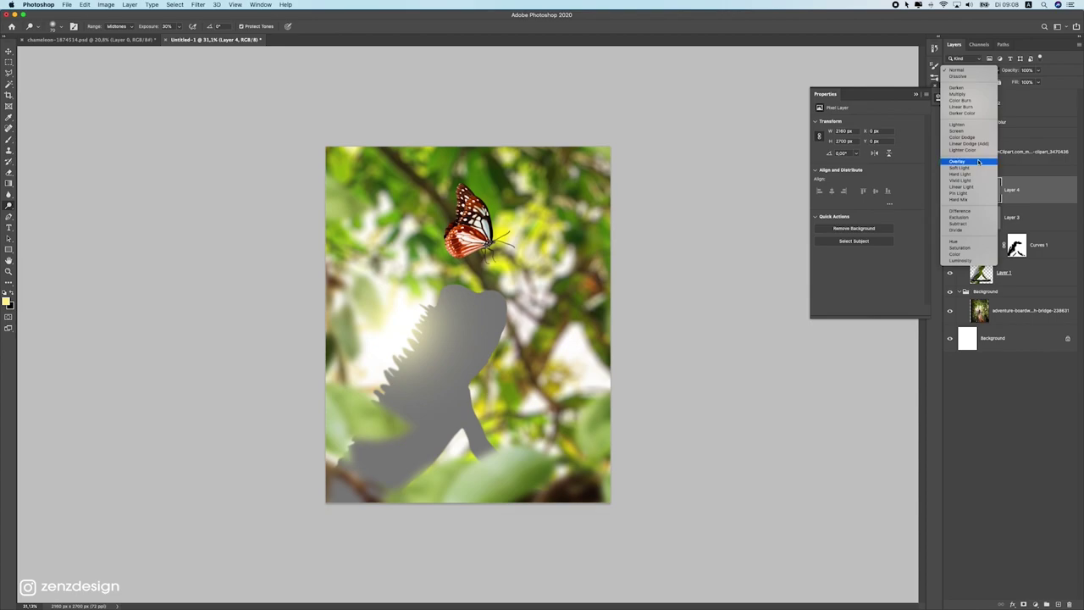
left_click(966, 160)
Step: Set up the Burn tool with the Highlights range and 36% exposure
right_click(9, 208)
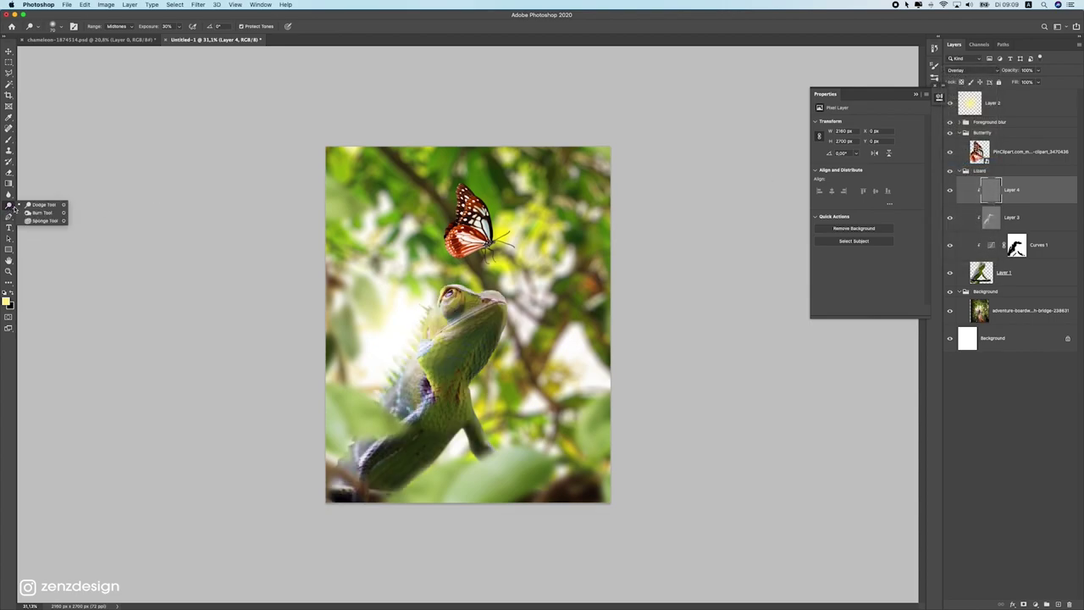
left_click(41, 213)
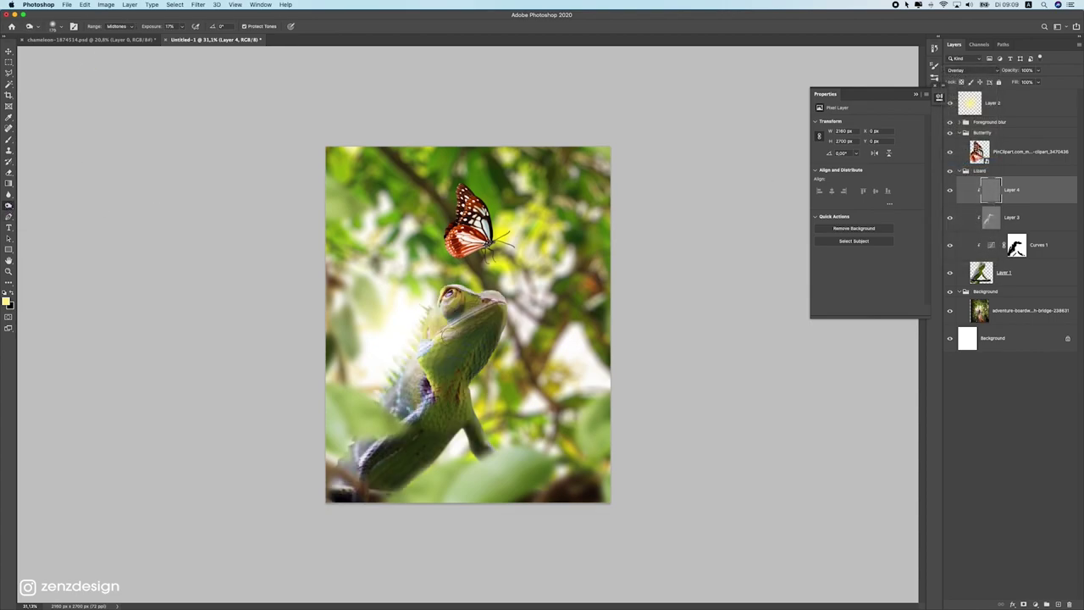
scroll(449, 332, "up", 3)
left_click(119, 27)
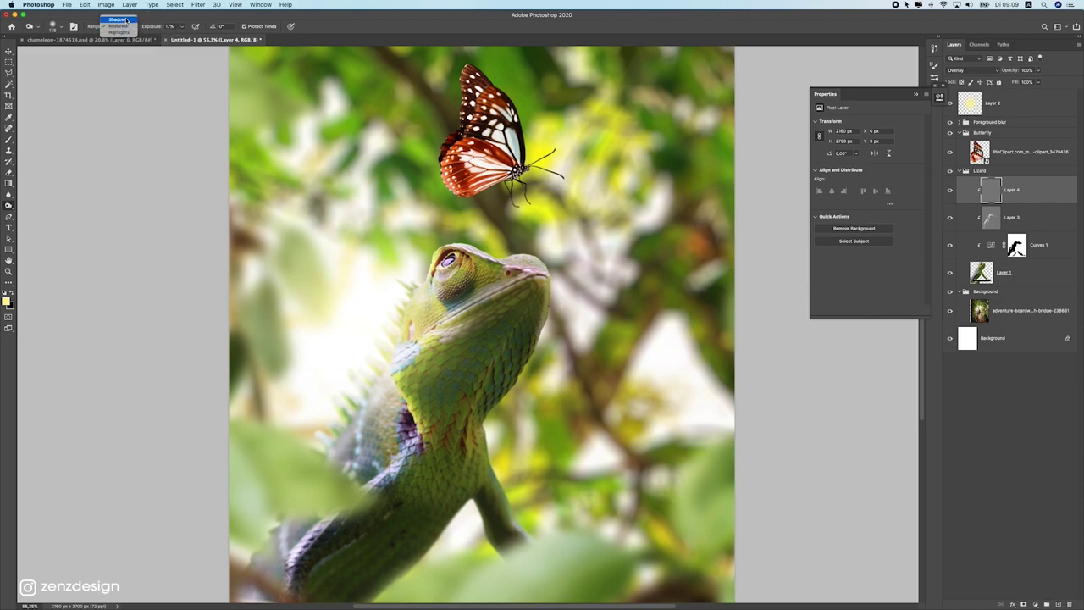
left_click(118, 32)
left_click(181, 26)
left_click_drag(177, 38, 194, 38)
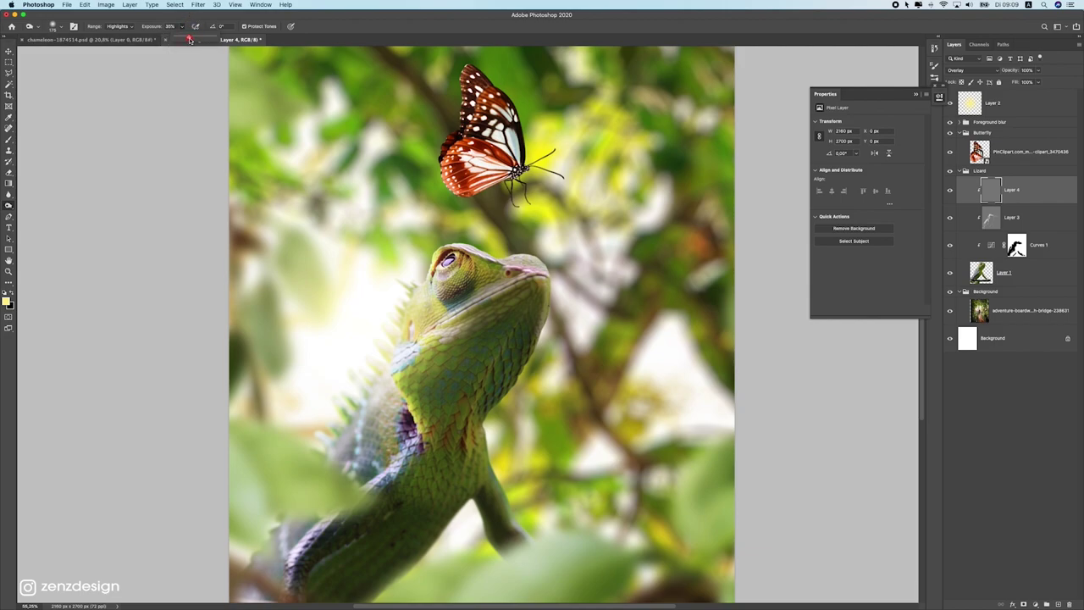
Step: Burn the front edge of the chameleon's snout and throat and its belly, undoing the last stroke
scroll(345, 307, "down", 3)
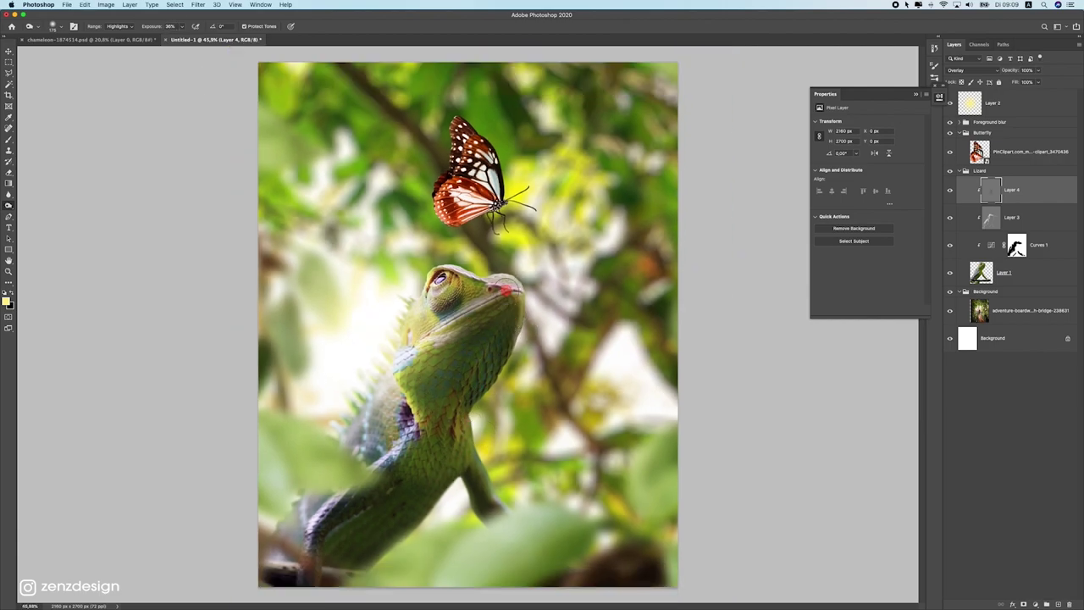
left_click_drag(531, 306, 487, 337)
mouse_move(465, 475)
left_mouse_down()
mouse_move(490, 467)
mouse_move(529, 535)
mouse_move(457, 506)
mouse_move(350, 583)
mouse_move(436, 472)
mouse_move(326, 572)
mouse_move(429, 422)
mouse_move(340, 549)
left_mouse_up()
scroll(340, 549, "down", 5)
scroll(432, 449, "up", 2)
key("super+z")
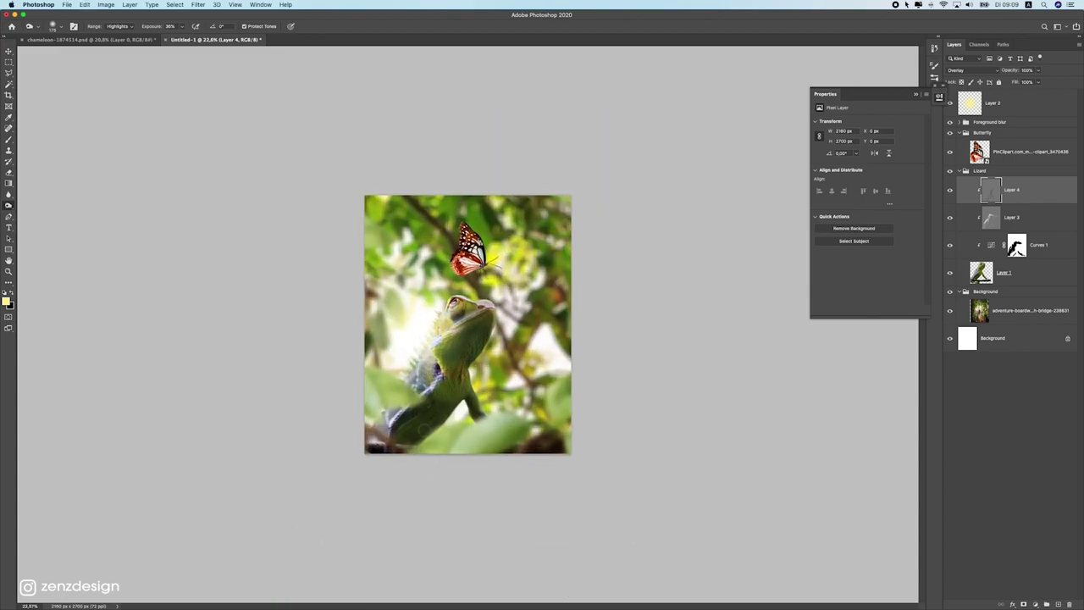
scroll(432, 419, "up", 2)
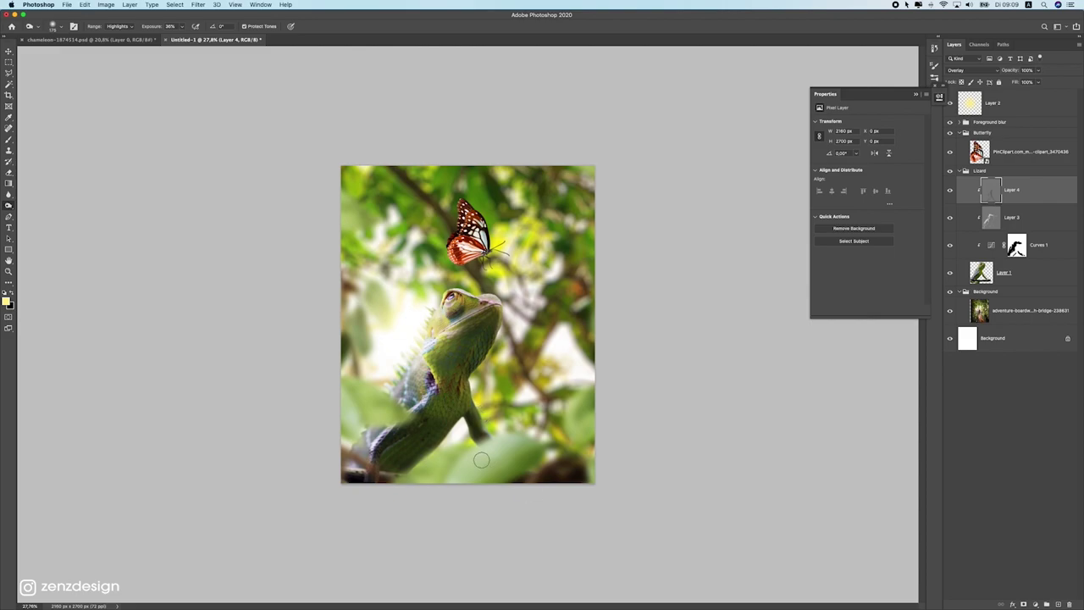
scroll(396, 468, "up", 1)
scroll(396, 467, "up", 1)
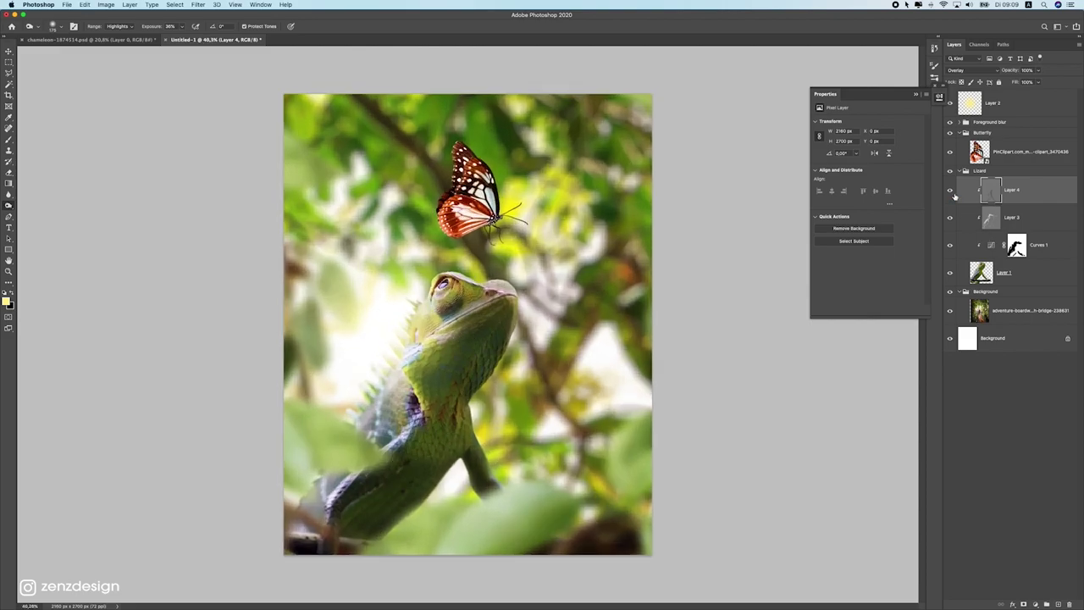
Step: Switch the Burn range to Midtones at 18% exposure and darken the chameleon's underside, throat and cheek
left_click(115, 26)
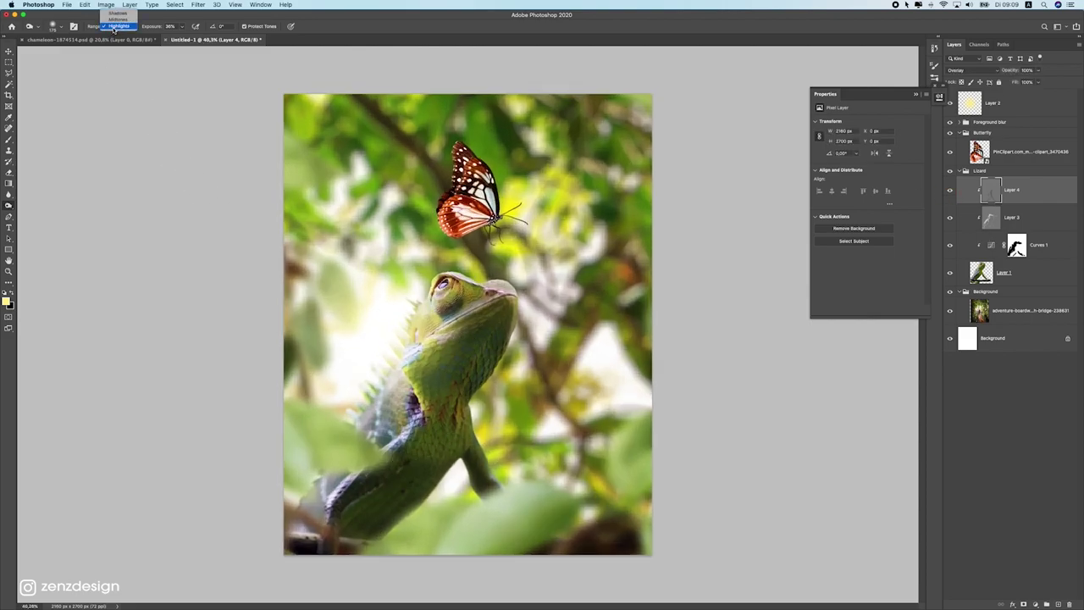
left_click(182, 26)
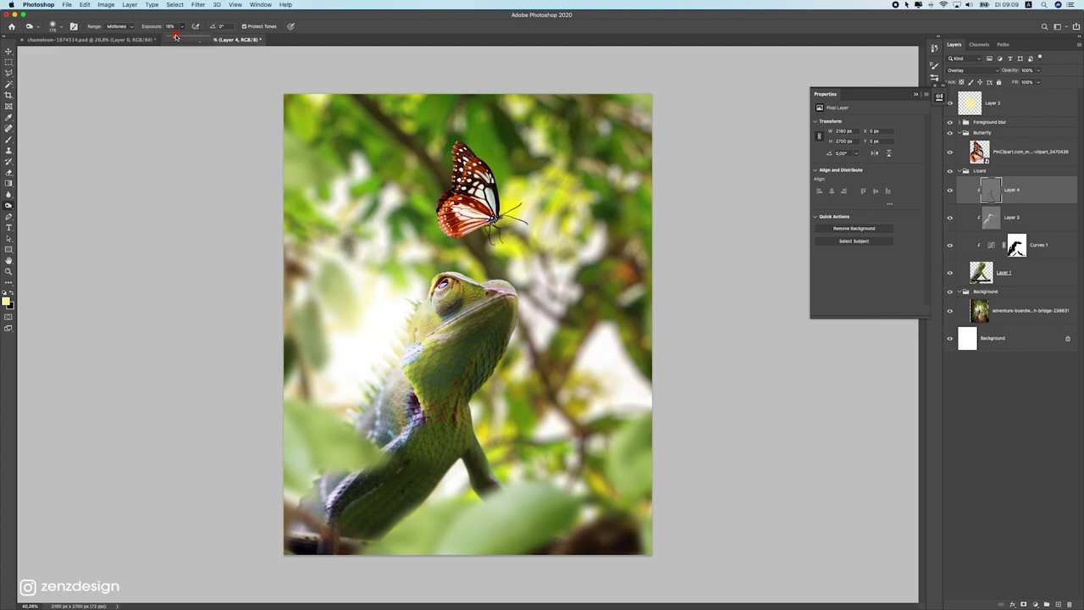
mouse_move(397, 554)
left_mouse_down()
mouse_move(290, 543)
mouse_move(285, 568)
mouse_move(385, 461)
mouse_move(345, 504)
mouse_move(438, 371)
mouse_move(519, 330)
left_mouse_up()
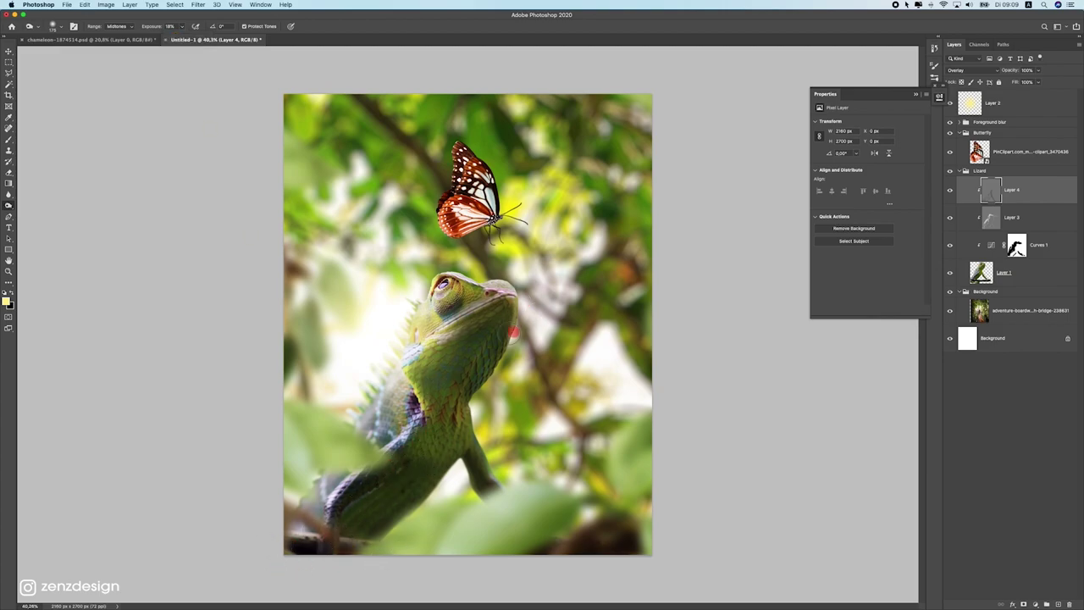
mouse_move(451, 312)
left_mouse_down()
mouse_move(485, 293)
mouse_move(453, 279)
mouse_move(491, 339)
left_mouse_up()
scroll(472, 343, "down", 5)
key("super+0")
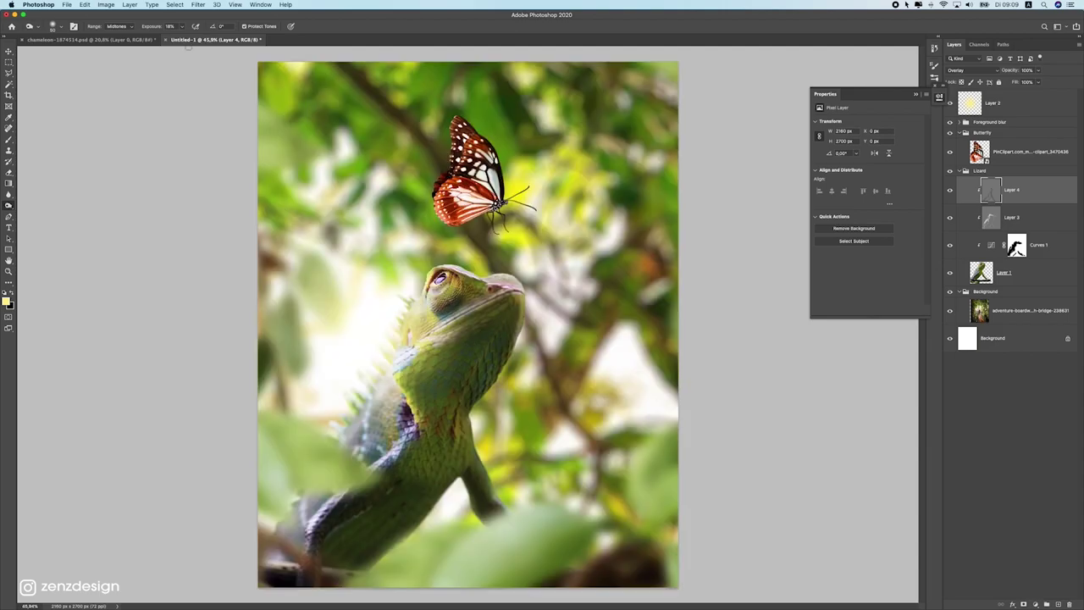
Step: Burn the Shadows range at 5% exposure along the neck, jaw and lower body, and compare with the burn layer hidden
left_click(112, 26)
left_click(183, 28)
left_click(176, 37)
left_click(216, 19)
left_click_drag(414, 378, 414, 377)
left_click_drag(477, 346, 517, 304)
left_click_drag(408, 487, 409, 484)
scroll(395, 382, "down", 8)
scroll(394, 382, "up", 6)
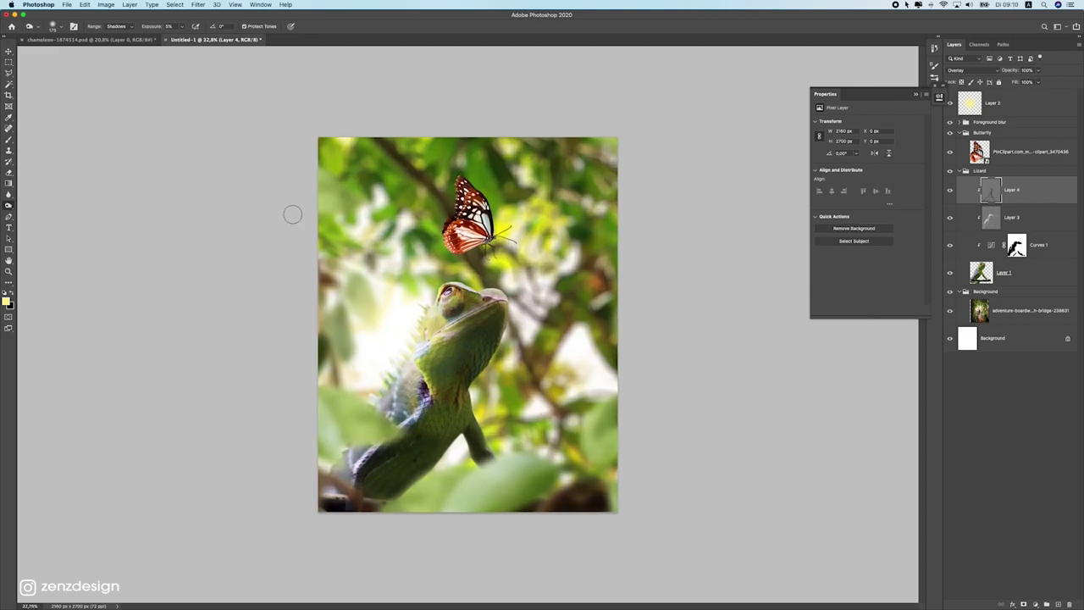
mouse_move(948, 194)
left_mouse_down()
mouse_move(952, 221)
mouse_move(951, 188)
left_mouse_up()
Step: Move the yellow glow layer toward the chameleon, narrow it, and rotate it about 43° to follow the back
left_click(7, 53)
left_click_drag(376, 314, 466, 288)
key("super+t")
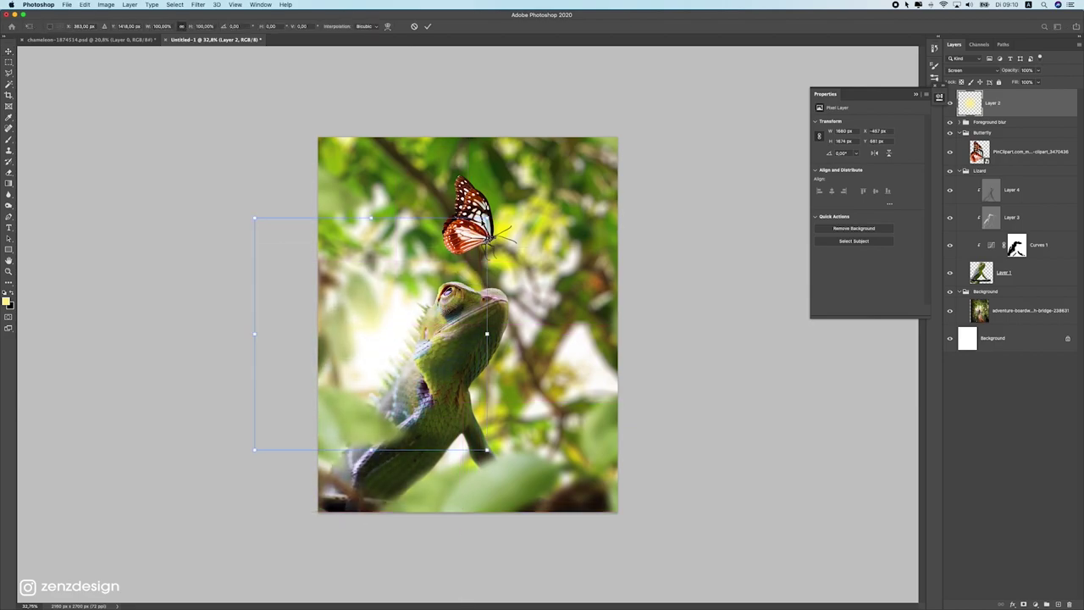
left_click_drag(486, 334, 414, 334)
left_click_drag(349, 335, 407, 336)
left_click_drag(509, 335, 389, 364)
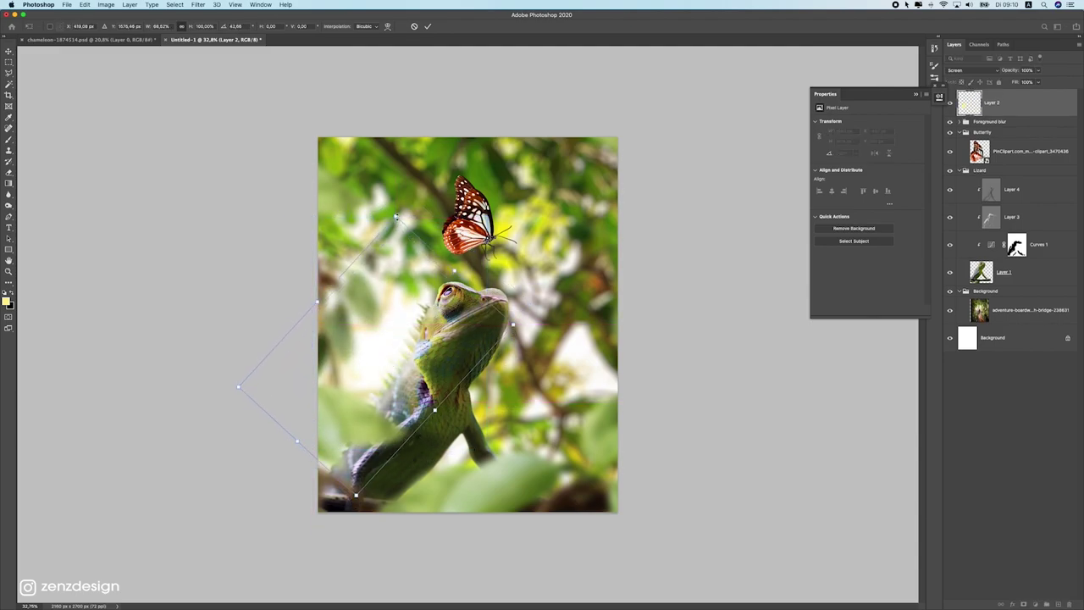
Step: Stretch the rotated glow to about 131% height and nudge it into place along the chameleon's back
left_click_drag(396, 217, 432, 176)
left_click_drag(445, 305, 439, 287)
key("Return")
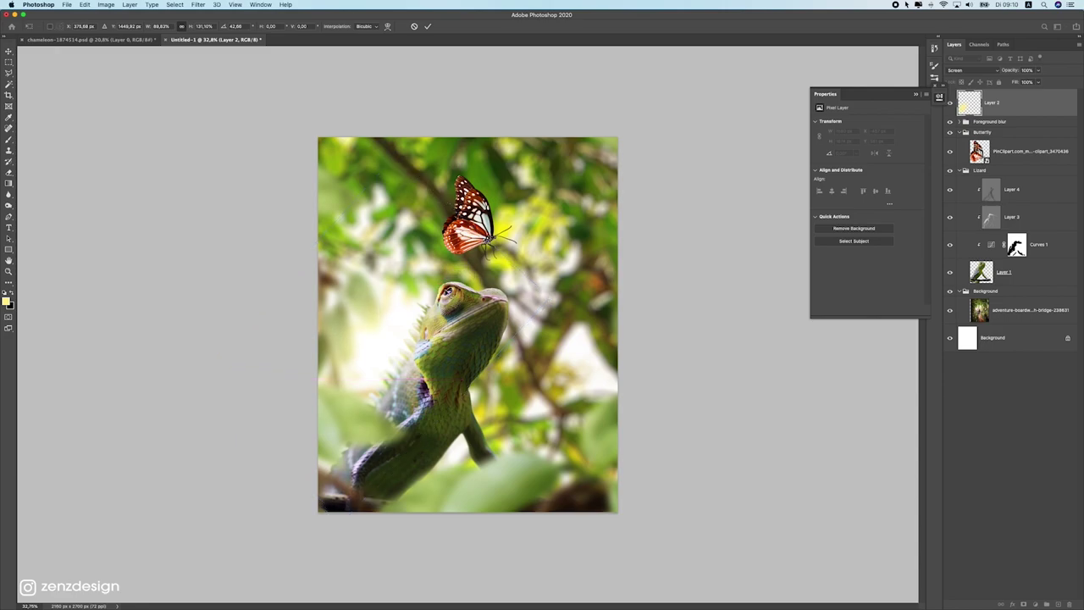
scroll(505, 367, "down", 6)
scroll(480, 337, "up", 3)
left_click_drag(480, 338, 475, 342)
scroll(474, 342, "up", 7)
scroll(451, 344, "down", 5)
scroll(450, 344, "up", 4)
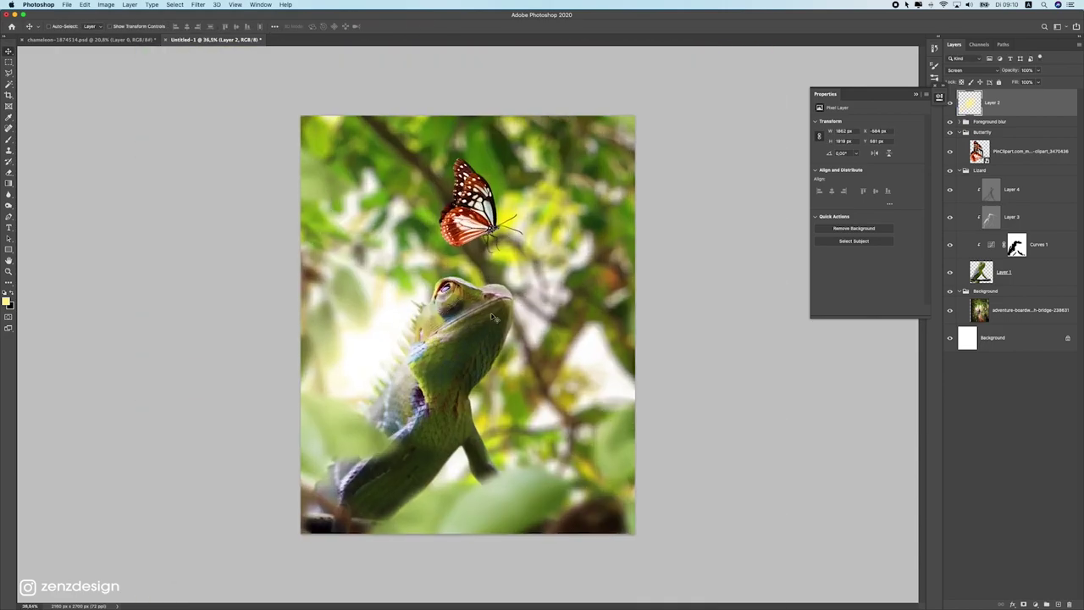
Step: Raise the white point of the chameleon's Curves adjustment and fine-tune its midpoint to input 124, output 96
left_click(1035, 188)
left_click(991, 244)
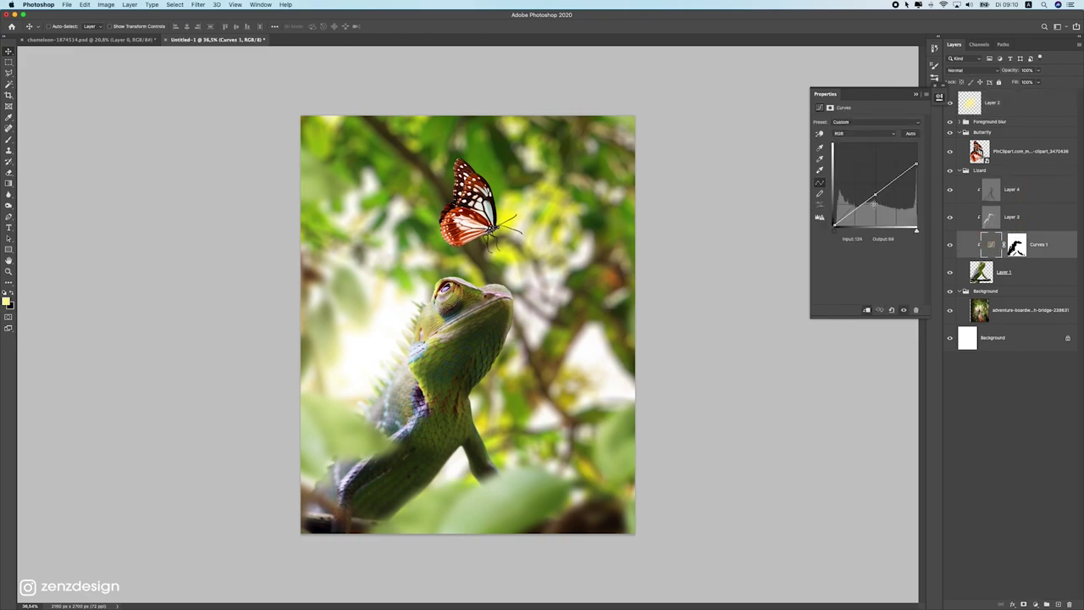
left_click_drag(916, 163, 916, 155)
left_click_drag(875, 195, 874, 195)
left_click(836, 217)
scroll(515, 373, "down", 5)
key("super+0")
scroll(466, 316, "down", 5)
scroll(468, 315, "up", 5)
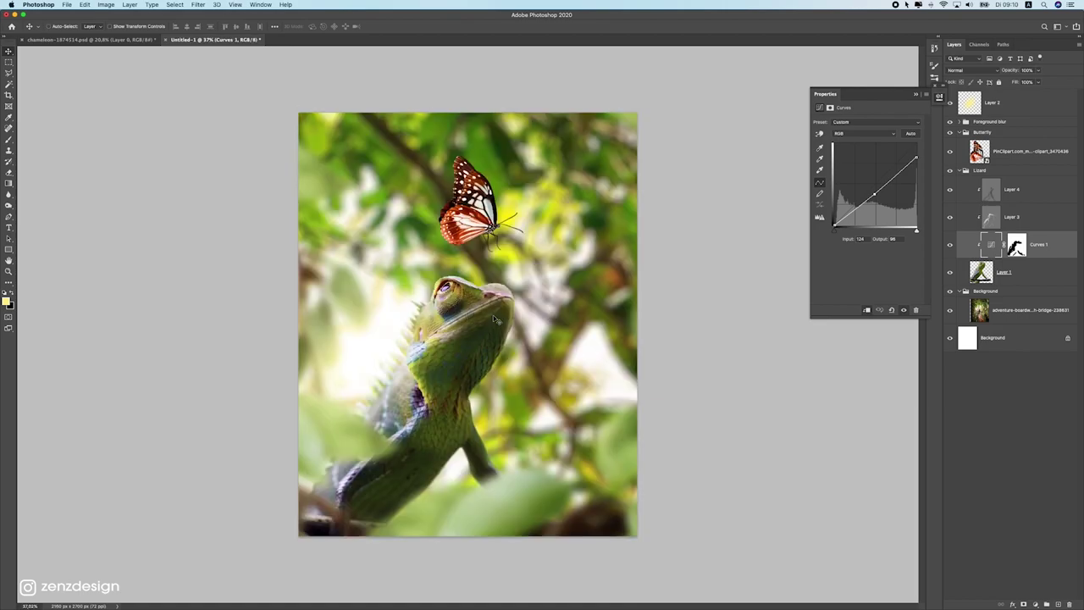
Step: Compare the chameleon with and without the dodge layer by toggling Layer 3's visibility
left_click(1010, 218)
left_click(950, 218)
left_click(949, 217)
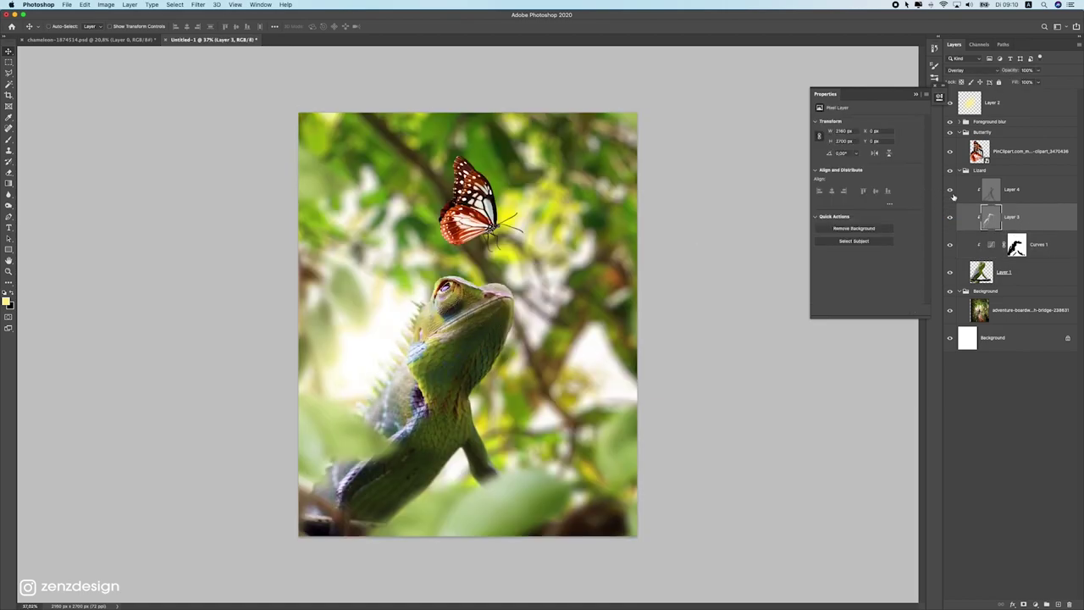
Step: Check the burn layer's effect by toggling Layer 4's visibility and slightly lower its opacity
left_click(967, 202)
left_click(950, 190)
left_click(949, 190)
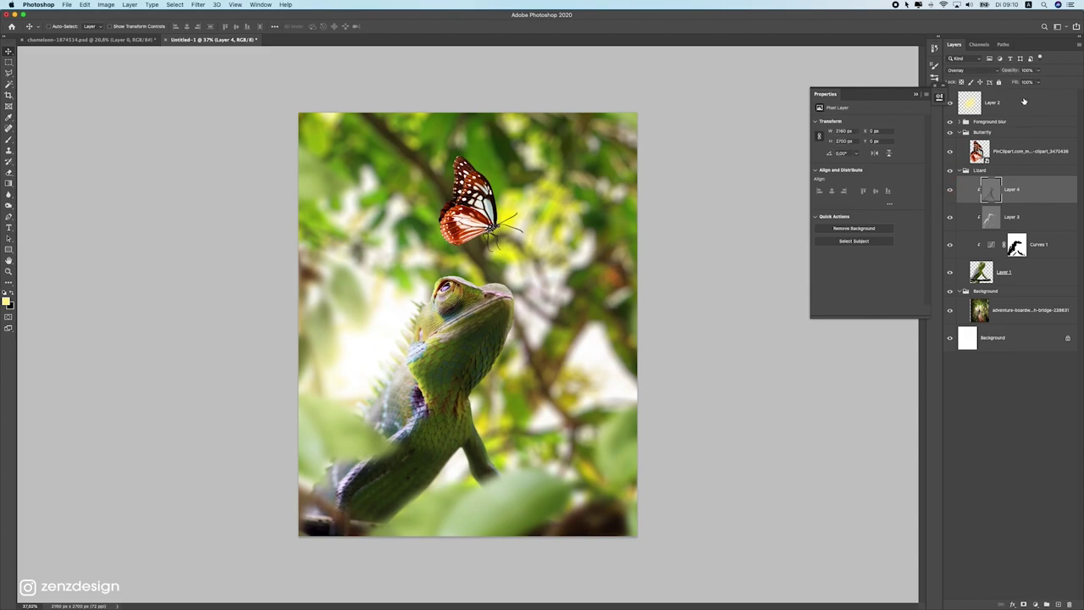
left_click(1042, 72)
left_click_drag(1042, 82, 1029, 83)
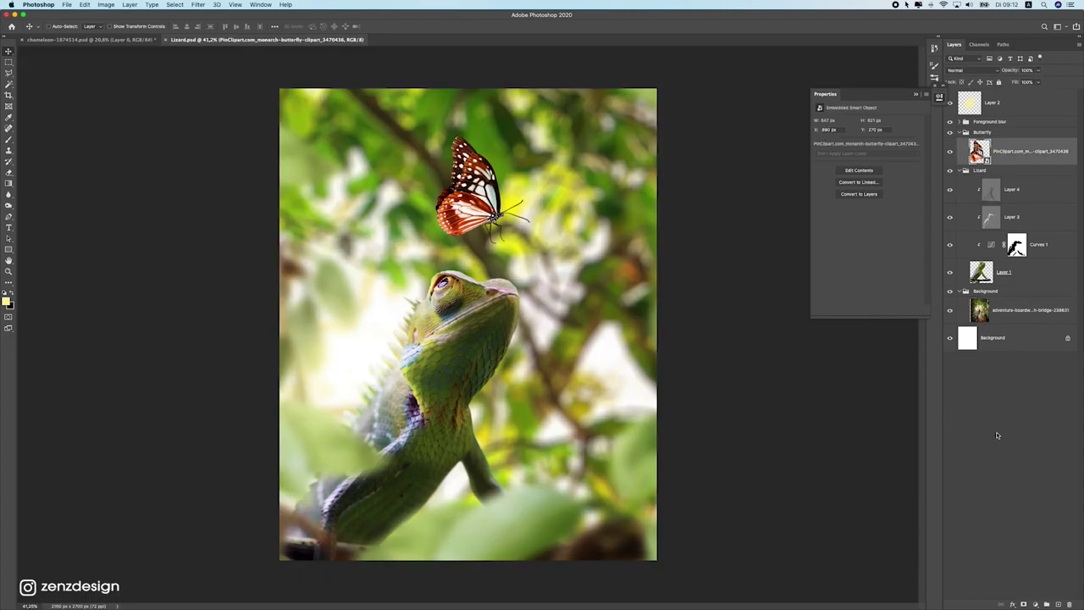
Step: Add a Curves adjustment clipped to the butterfly and lower its white point to output 164
left_click(1036, 604)
left_click(1032, 485)
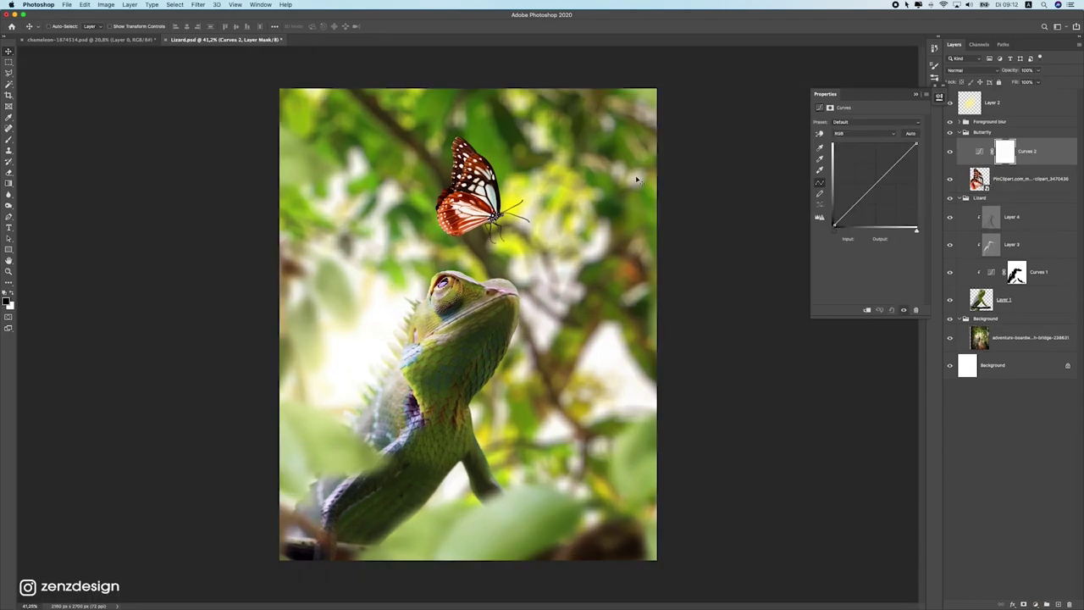
left_click_drag(916, 143, 916, 158)
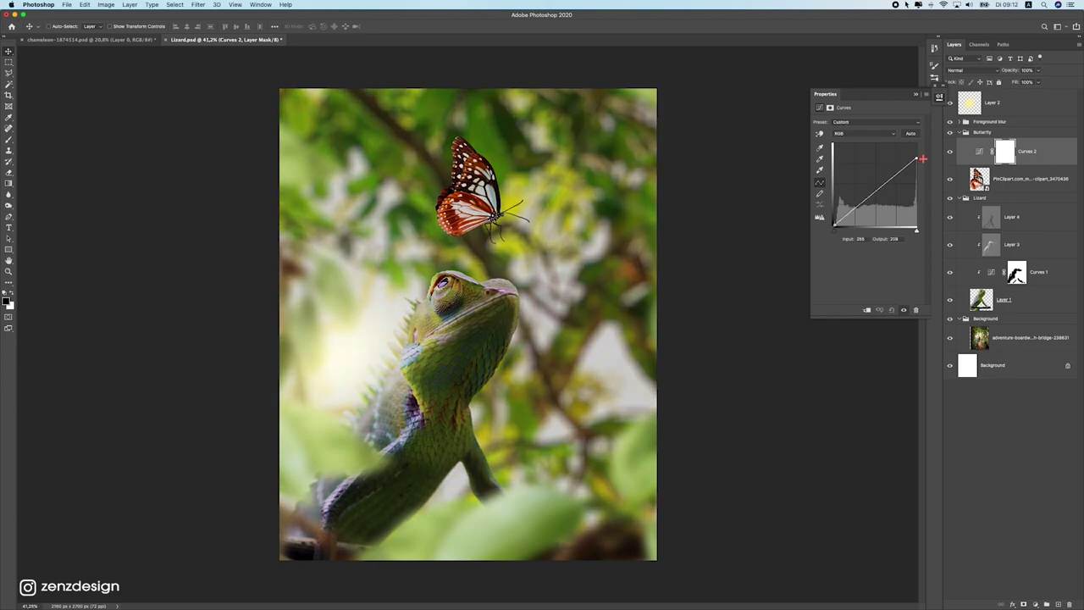
left_click(867, 310)
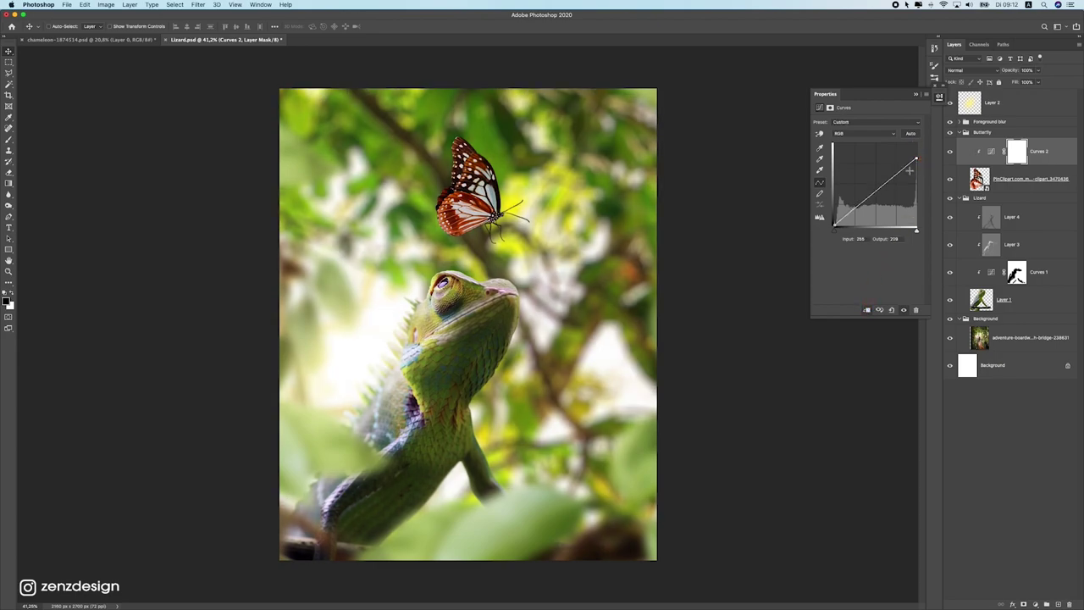
left_click_drag(916, 158, 926, 172)
Step: Paint black on the butterfly's Curves mask along the wing and lower edges to restore light, undoing an unwanted stroke
left_click(9, 138)
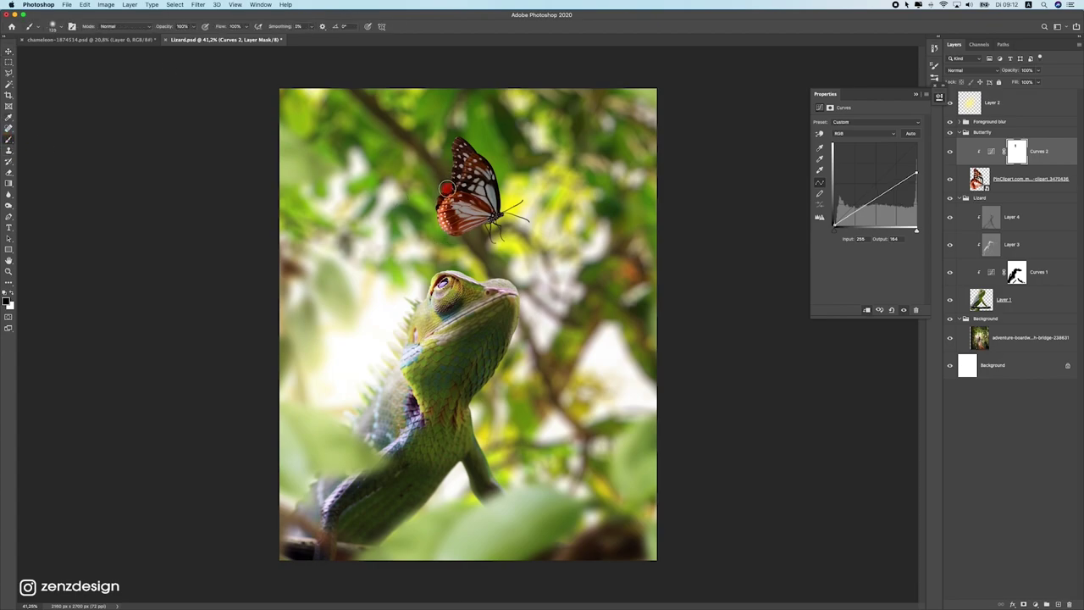
mouse_move(449, 238)
left_mouse_down()
mouse_move(431, 223)
mouse_move(452, 235)
mouse_move(428, 194)
mouse_move(447, 175)
mouse_move(449, 144)
mouse_move(463, 174)
mouse_move(474, 158)
mouse_move(428, 209)
mouse_move(465, 194)
mouse_move(476, 243)
mouse_move(468, 237)
mouse_move(508, 263)
left_mouse_up()
key("super+z")
scroll(680, 295, "down", 5)
scroll(680, 295, "up", 5)
key("super+minus")
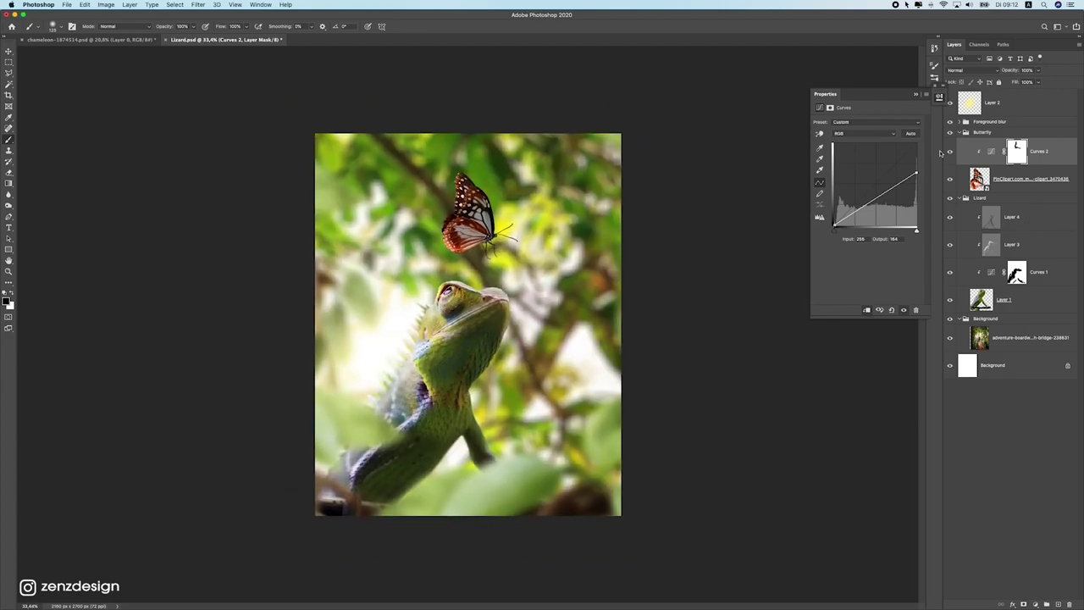
Step: Set the butterfly Curves white point to output 169 and collapse the Butterfly and Lizard groups
mouse_move(915, 174)
left_mouse_down()
mouse_move(918, 165)
mouse_move(920, 176)
left_mouse_up()
left_click(9, 52)
scroll(432, 212, "down", 5)
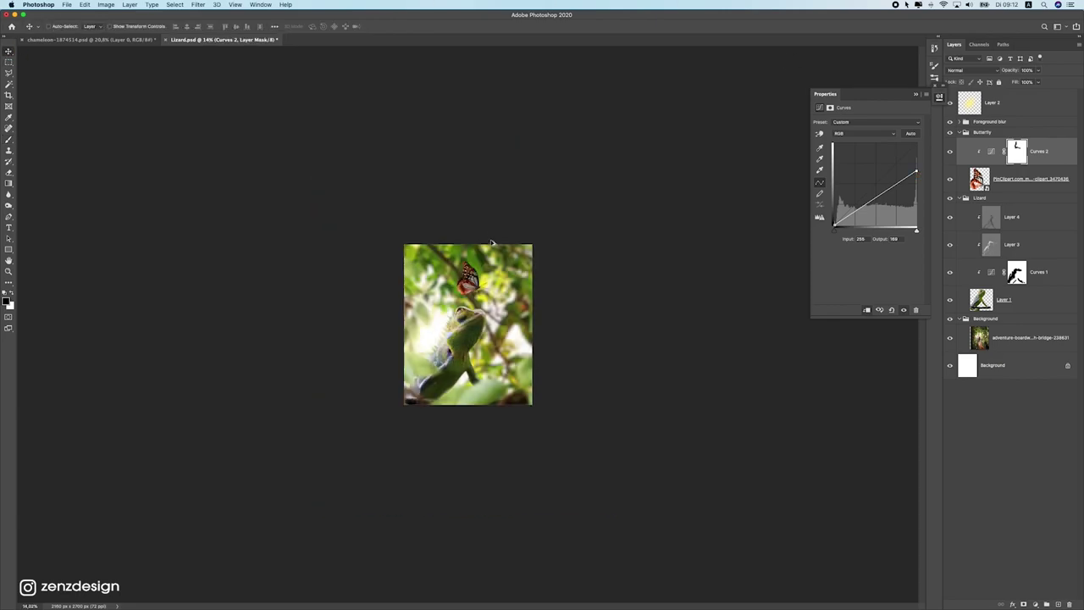
scroll(524, 251, "up", 5)
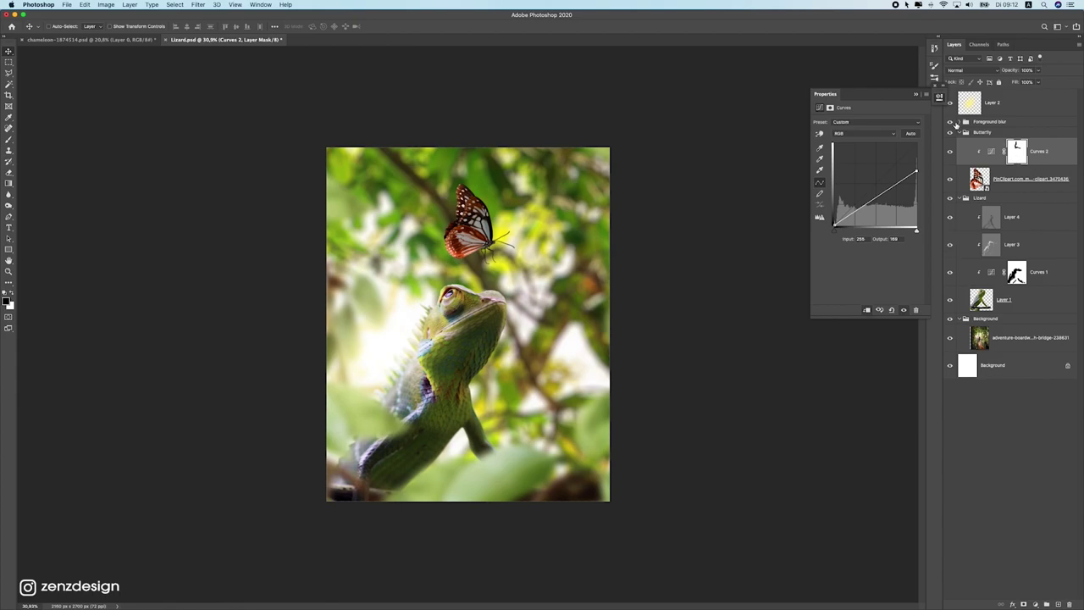
left_click(960, 132)
left_click(960, 143)
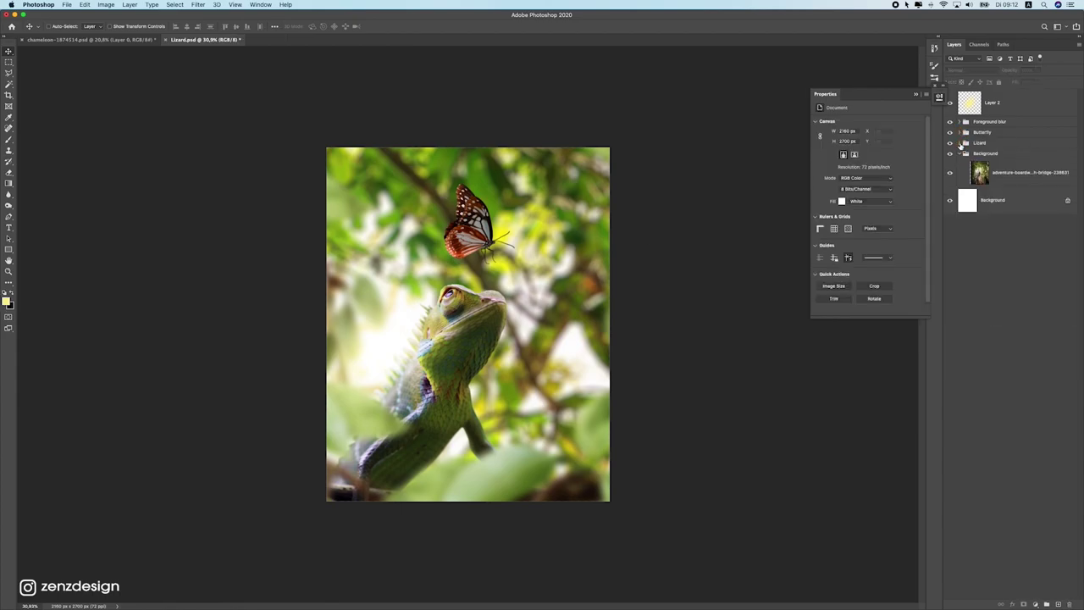
Step: Add a Hue/Saturation adjustment clipped to the forest background image, set its saturation to -38, and compare it by toggling its visibility
left_click(1014, 175)
scroll(466, 213, "up", 2)
scroll(517, 271, "down", 2)
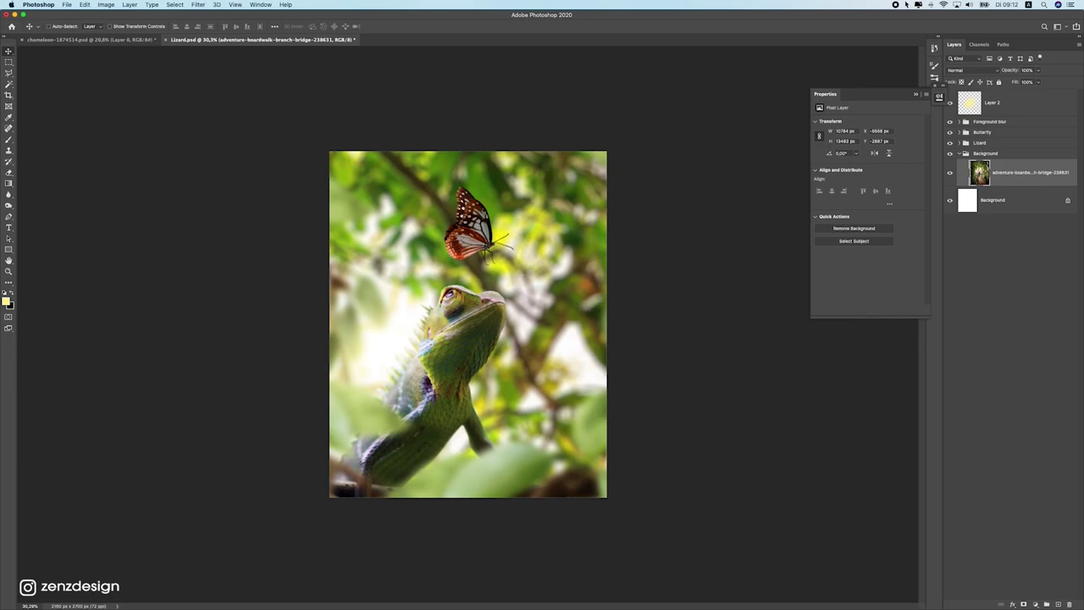
left_click(1037, 605)
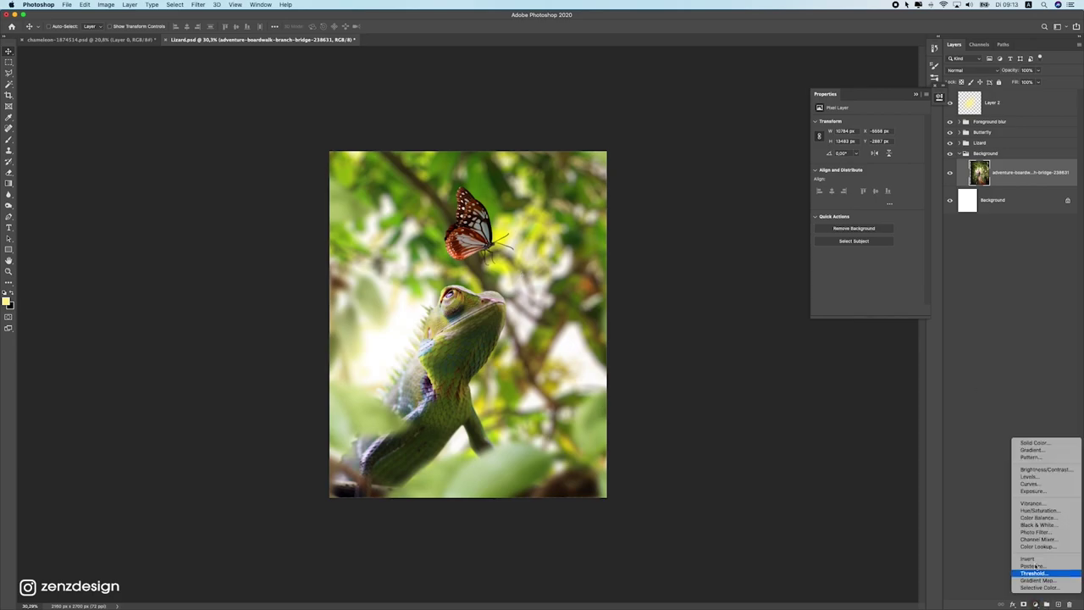
left_click(1035, 511)
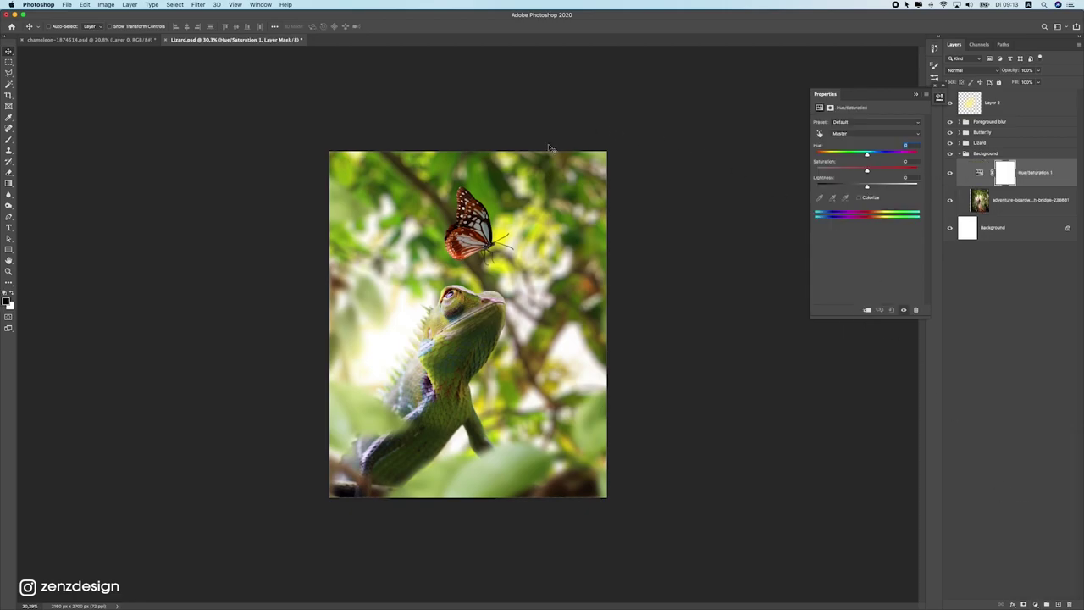
left_click(865, 312)
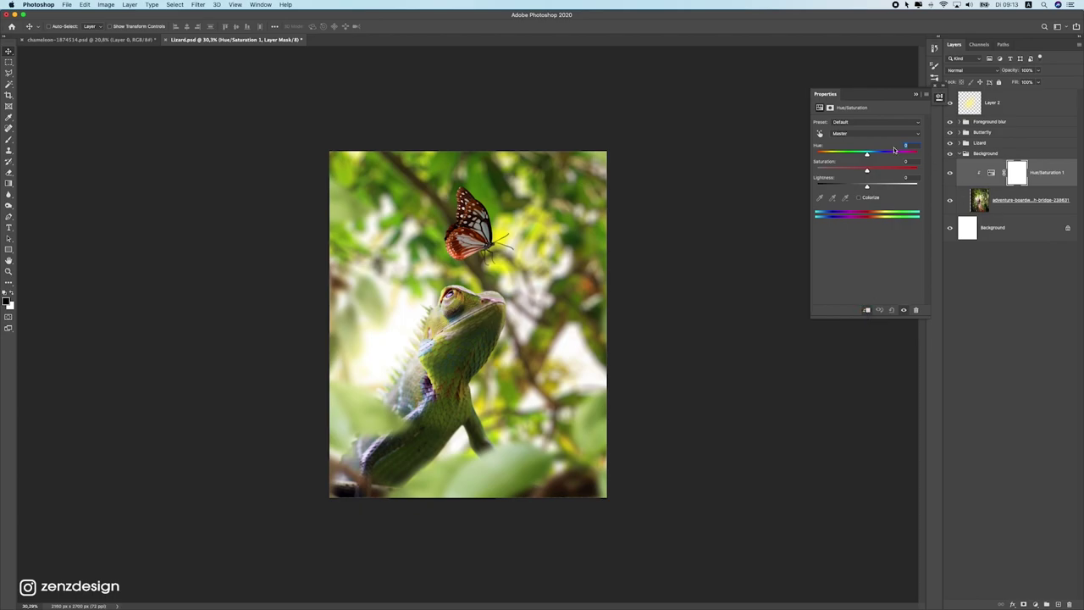
left_click_drag(864, 172, 846, 166)
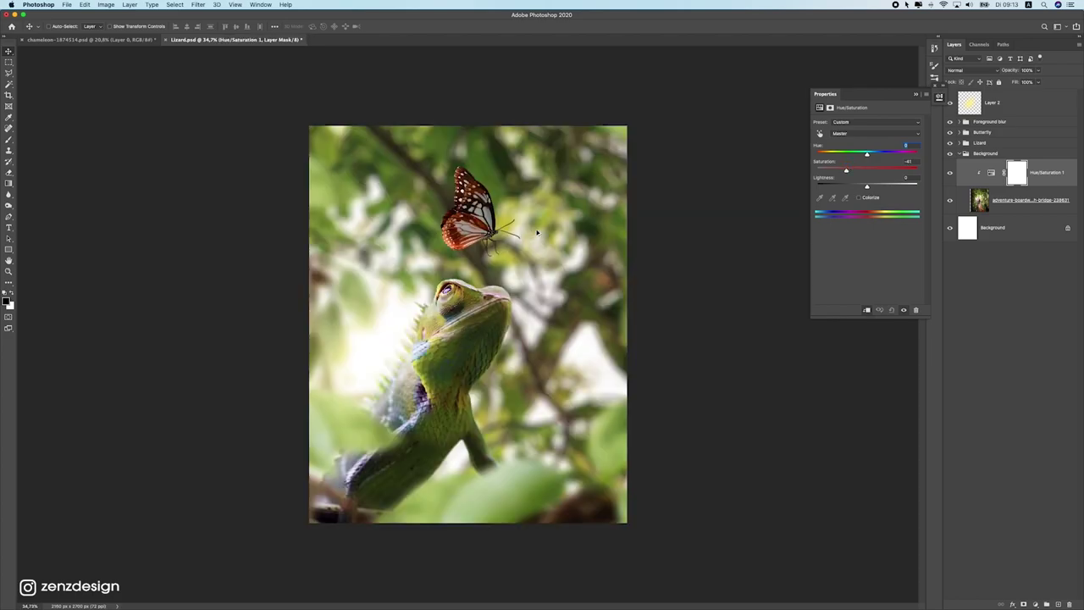
mouse_move(850, 166)
left_mouse_down()
mouse_move(841, 170)
mouse_move(849, 173)
left_mouse_up()
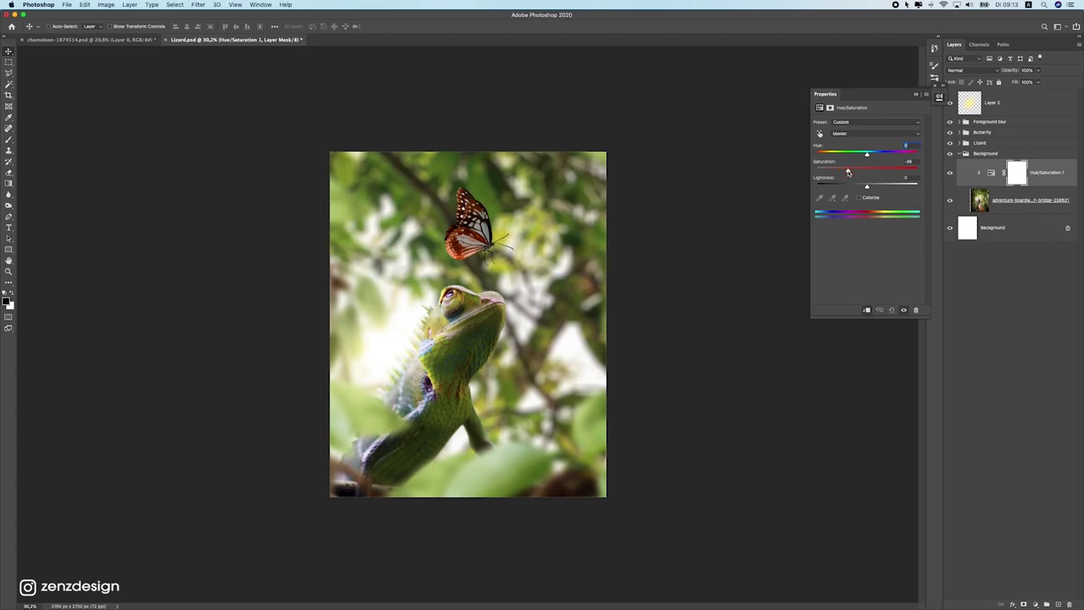
left_click(949, 175)
left_click(950, 175)
Step: Lower the opacity of Layer 4, Layer 3 and Curves 1 in the Lizard group to about 72%, undoing an attempt to group them
left_click(989, 141)
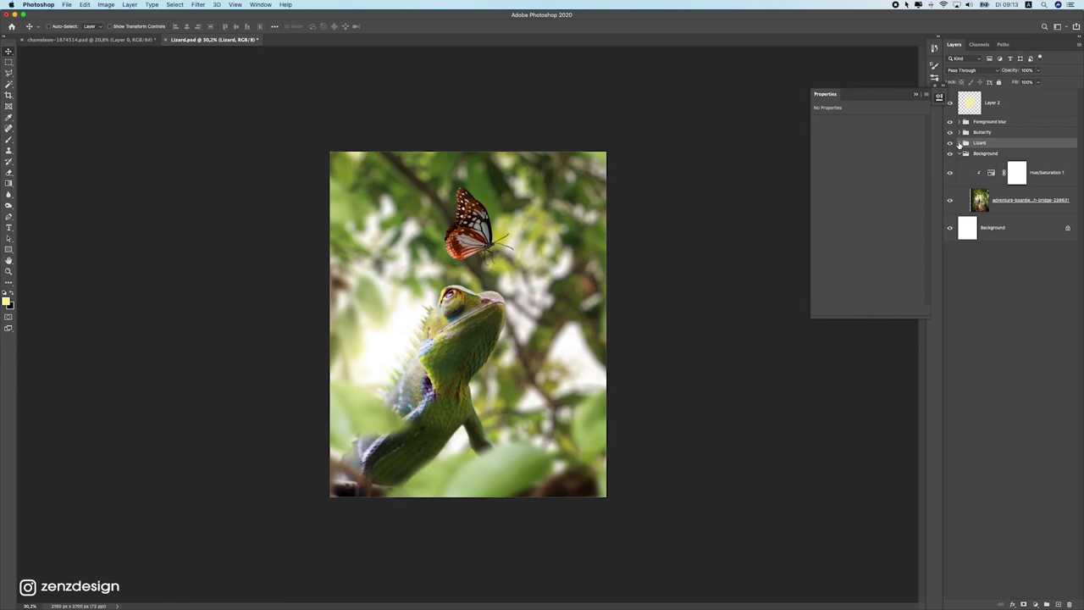
left_click(959, 144)
left_click(1016, 169)
left_click(1056, 223, "shift")
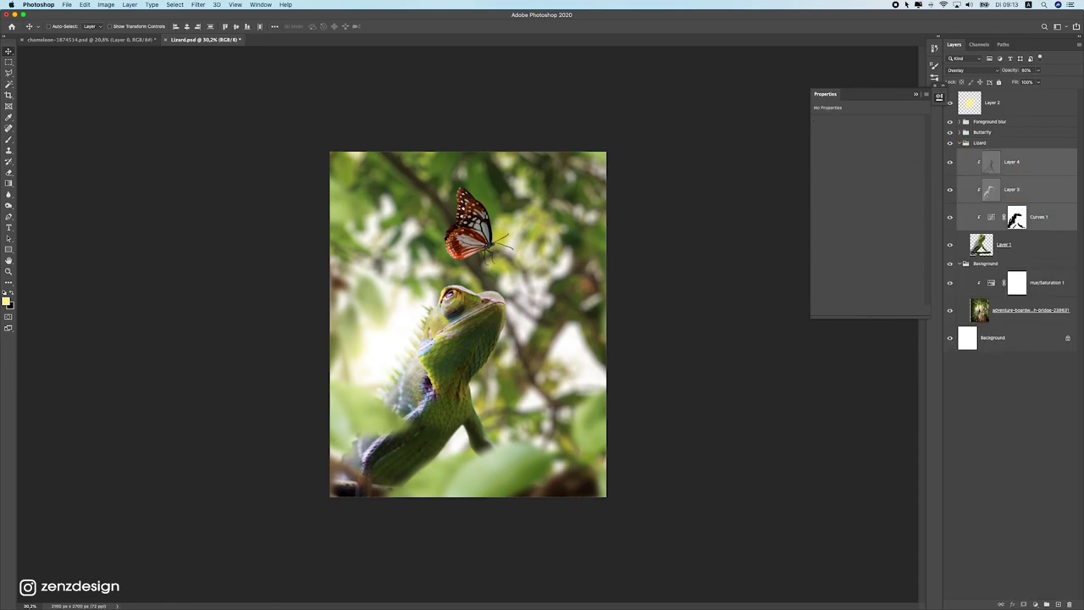
left_click(1046, 604)
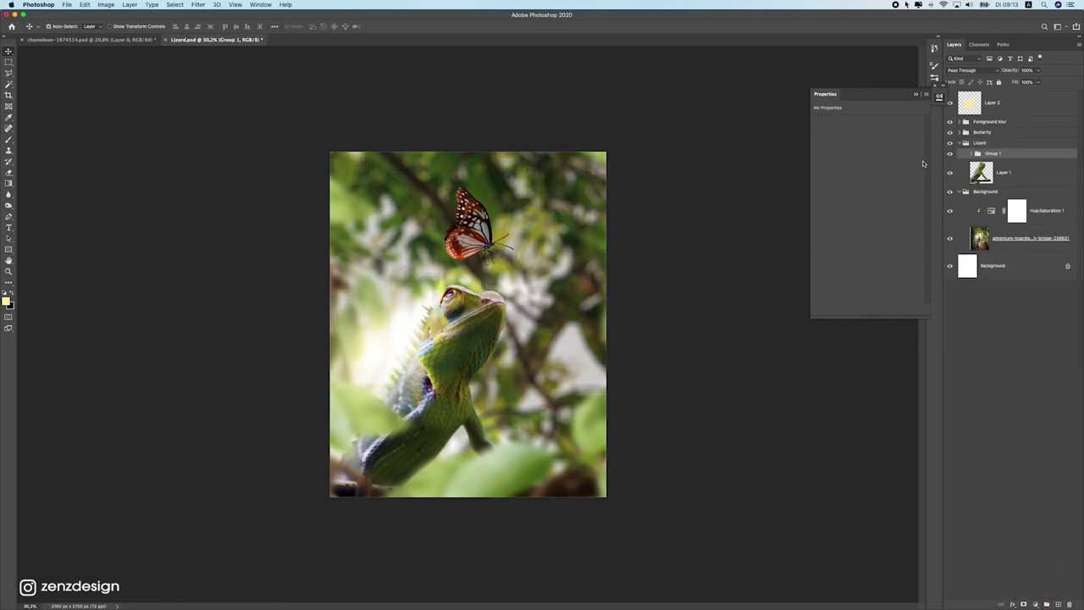
key("super+z")
left_click(1041, 72)
left_click_drag(1037, 80, 1033, 80)
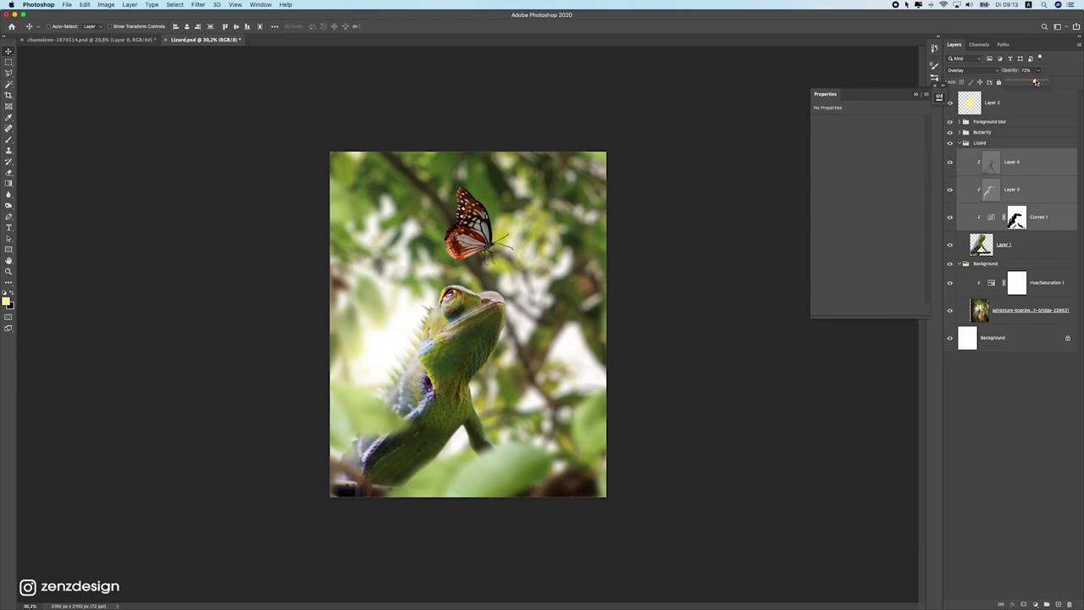
Step: Add a Hue/Saturation adjustment above Layer 4, clip it to the lizard, and set saturation to -45 and hue to +8
left_click(1025, 168)
left_click(1036, 604)
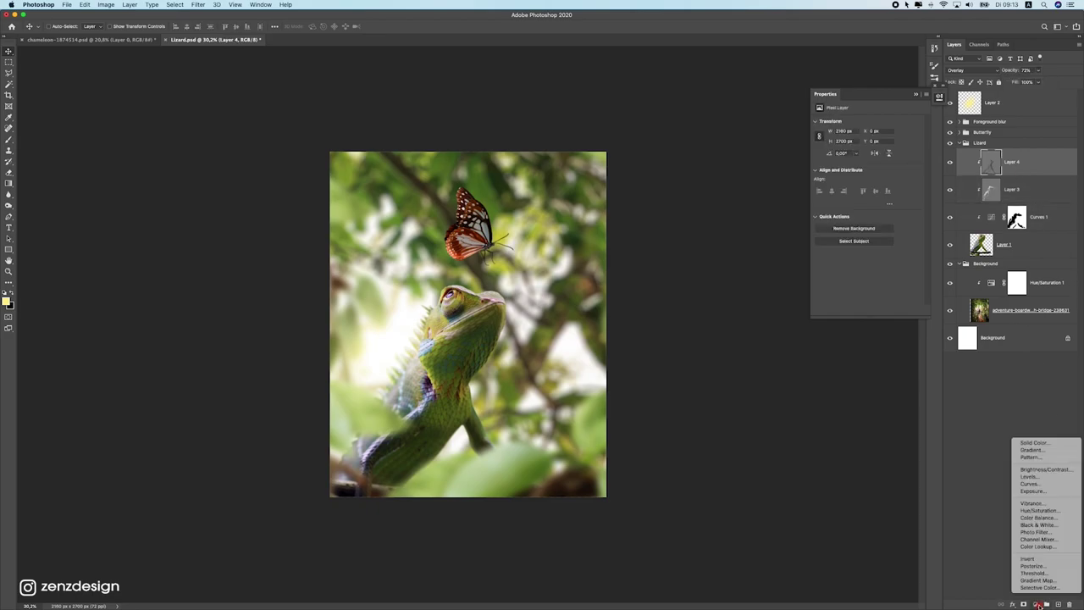
left_click(1045, 512)
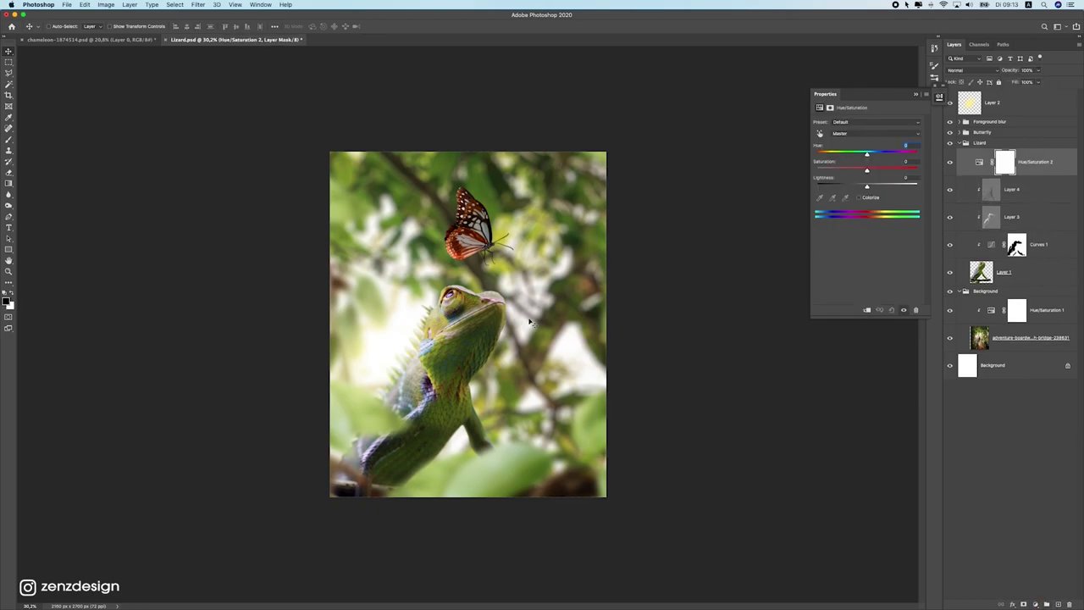
left_click(865, 311)
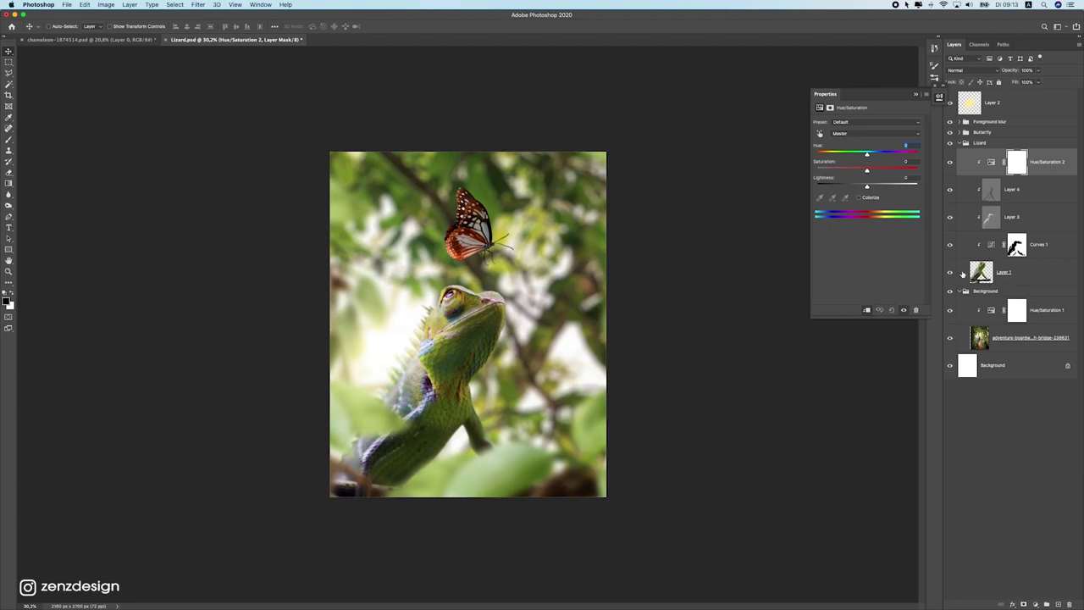
left_click_drag(860, 172, 847, 172)
scroll(494, 269, "down", 8)
scroll(495, 269, "up", 9)
scroll(495, 269, "down", 2)
left_click_drag(848, 172, 873, 157)
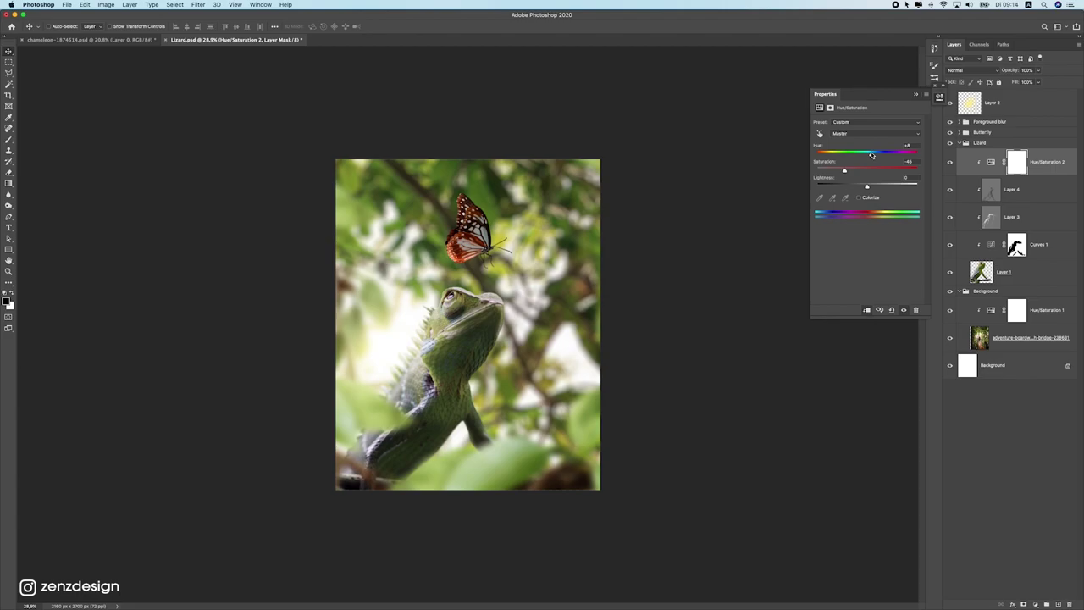
scroll(544, 276, "down", 10)
scroll(544, 276, "up", 9)
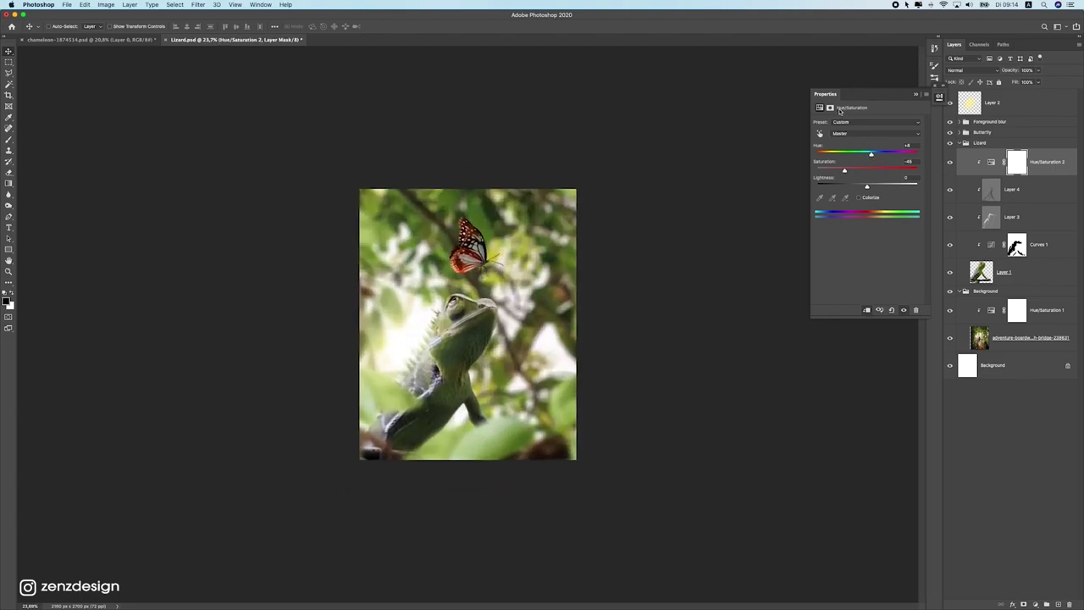
Step: Expand the Butterfly and Foreground blur groups and put the three blurred leaf layers into a group of their own
left_click(1014, 141)
left_click(960, 133)
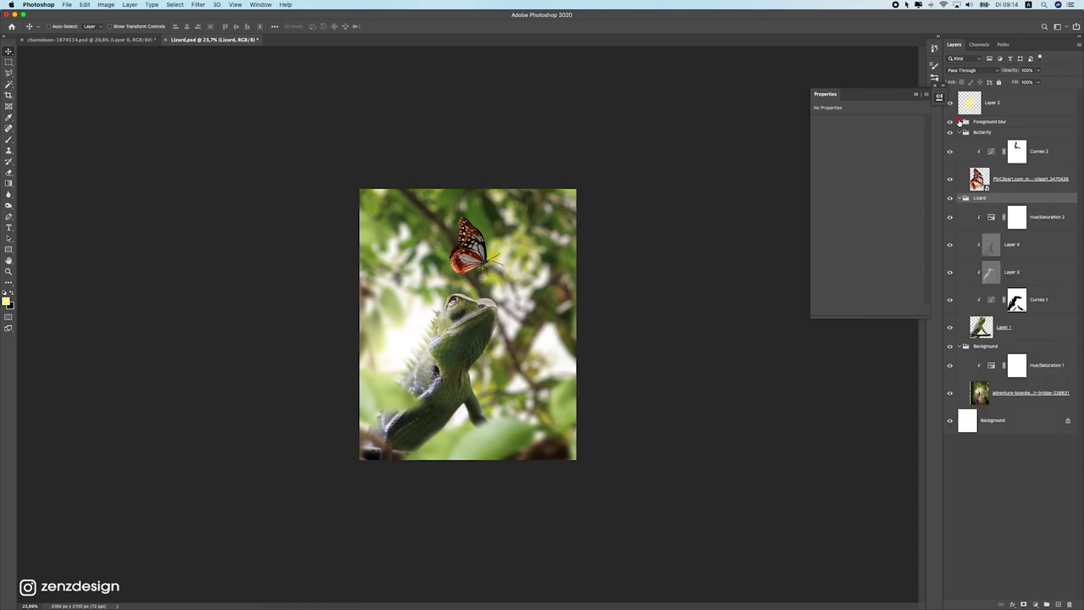
left_click(960, 121)
left_click(1025, 141)
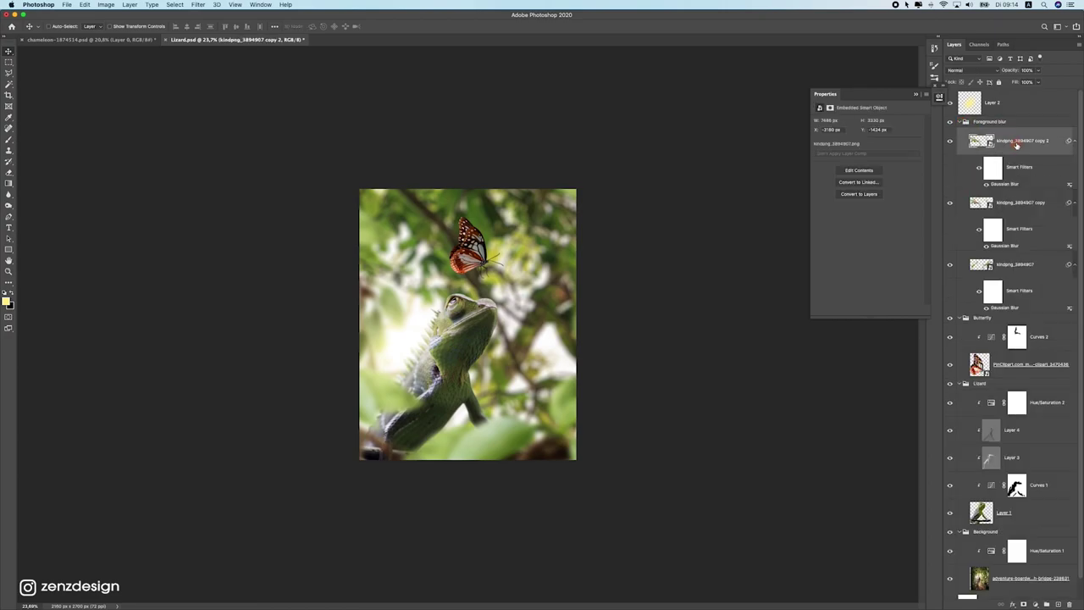
left_click(1033, 265, "shift")
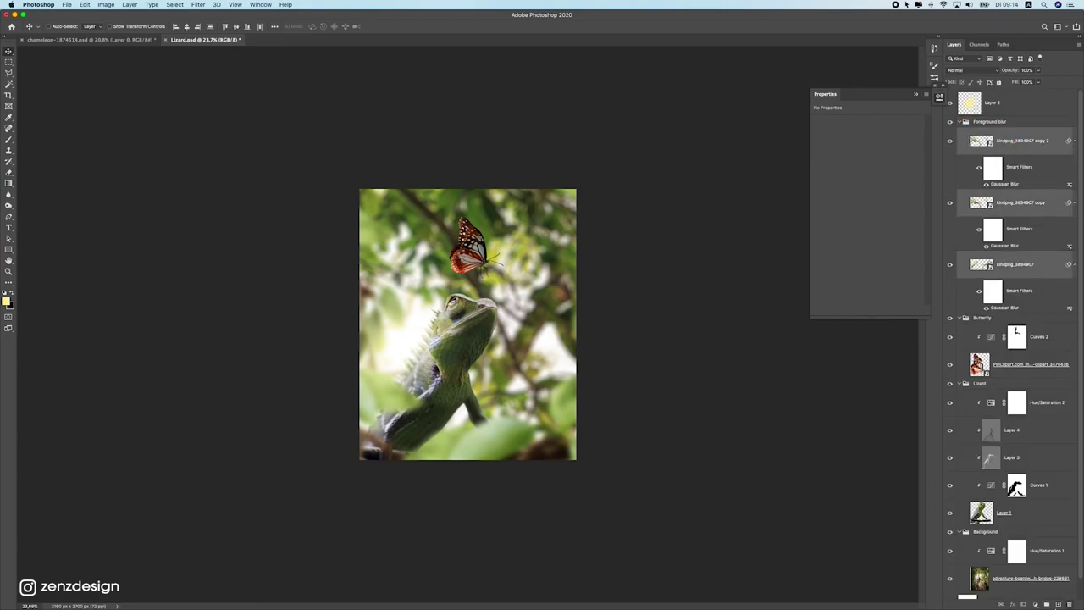
left_click(1047, 604)
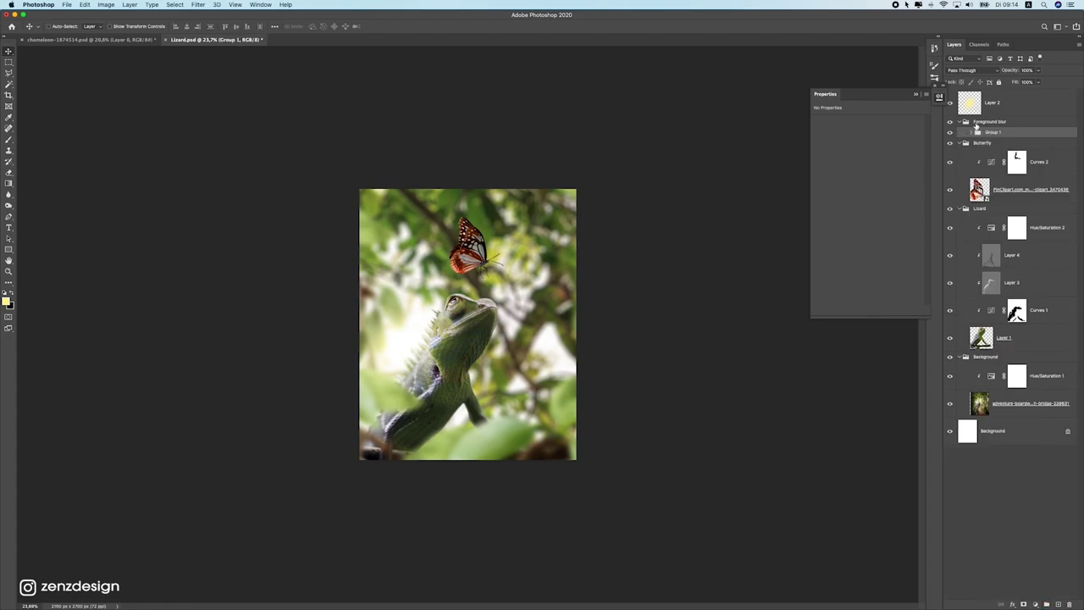
Step: Add a Hue/Saturation adjustment clipped to the grouped foreground leaves, with saturation -34 and hue -7
left_click(1039, 510)
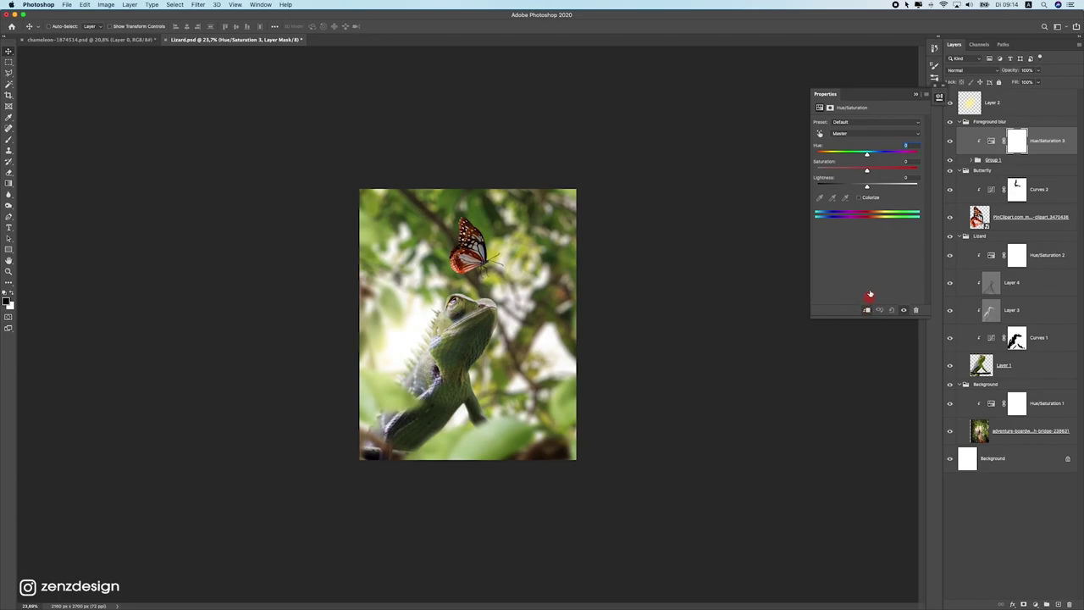
left_click_drag(866, 171, 840, 168)
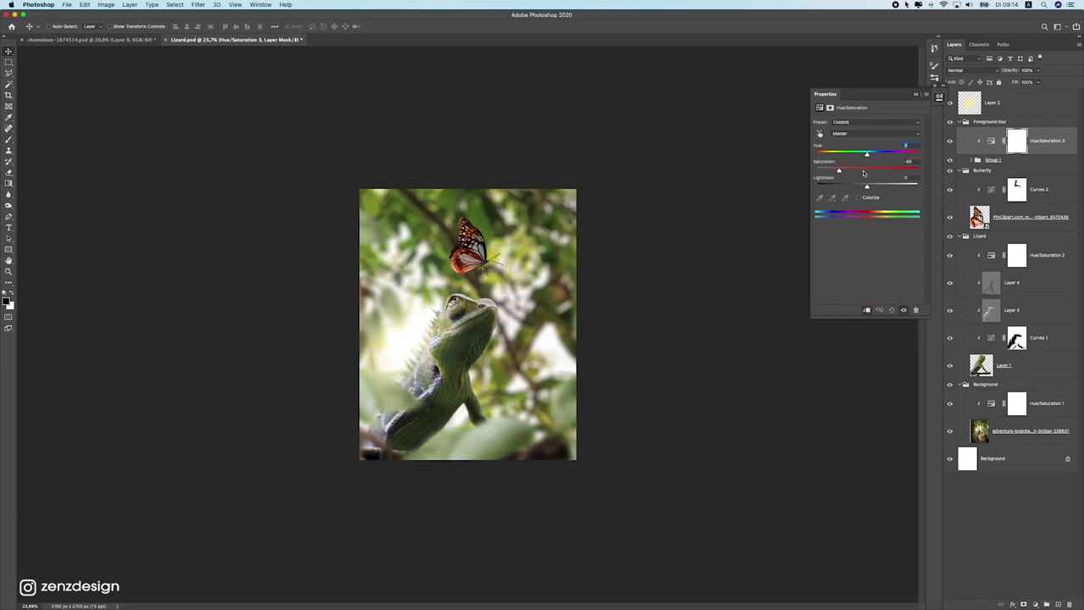
left_click(850, 172)
mouse_move(872, 157)
left_mouse_down()
mouse_move(856, 156)
mouse_move(865, 155)
left_mouse_up()
scroll(593, 334, "down", 2)
scroll(576, 339, "up", 5)
scroll(576, 347, "down", 5)
Step: Add a Hue/Saturation adjustment above the butterfly's Curves, clip it to the butterfly, and set saturation to -15, undoing an unwanted slider change
left_click(449, 235, "super")
left_click(471, 251, "super")
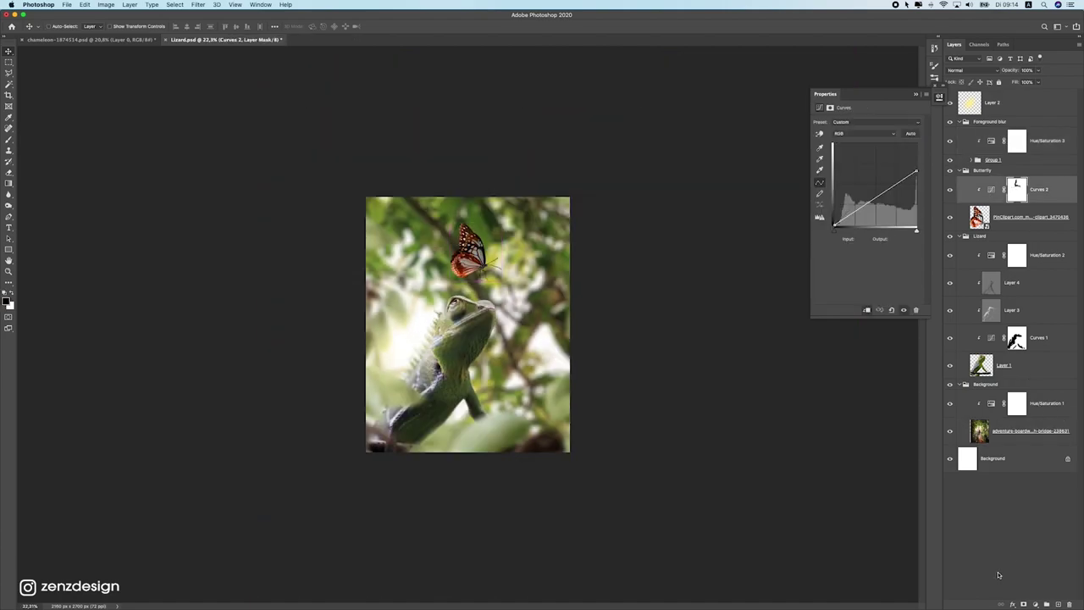
left_click(1036, 604)
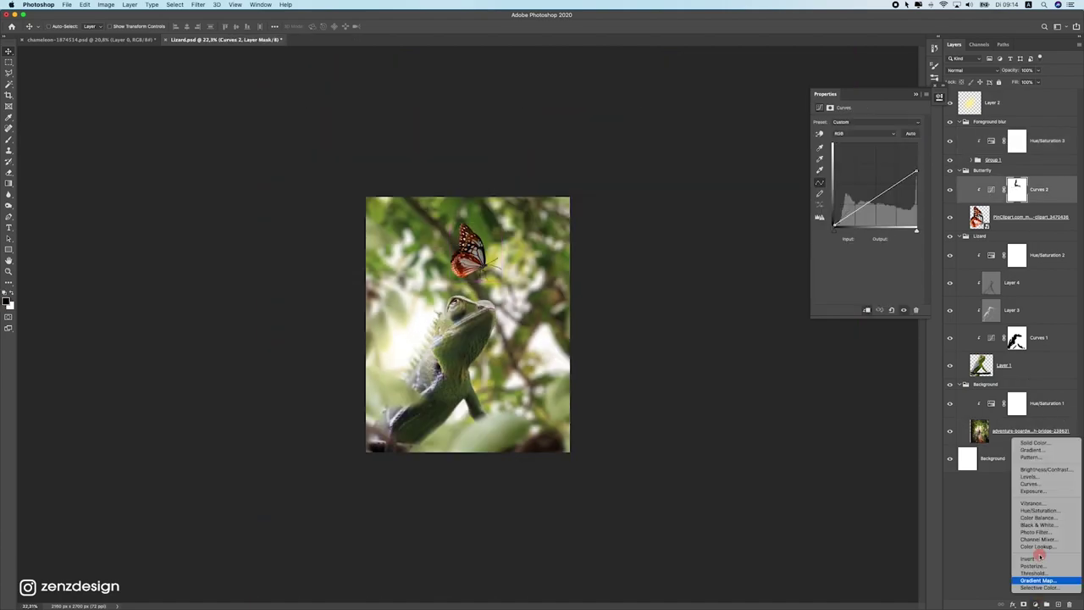
left_click(1038, 511)
left_click(865, 310)
left_click_drag(867, 171, 850, 155)
key("super+z")
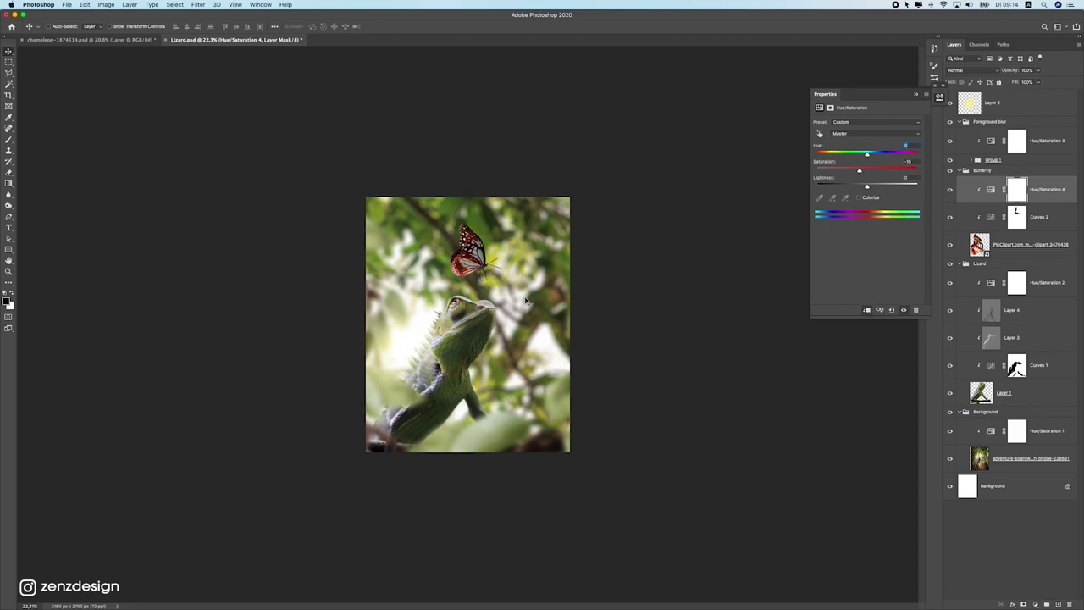
left_click_drag(866, 187, 867, 186)
scroll(482, 294, "down", 5)
scroll(482, 294, "up", 8)
right_click(692, 249)
left_click(708, 257)
scroll(551, 316, "down", 4)
scroll(552, 317, "up", 5)
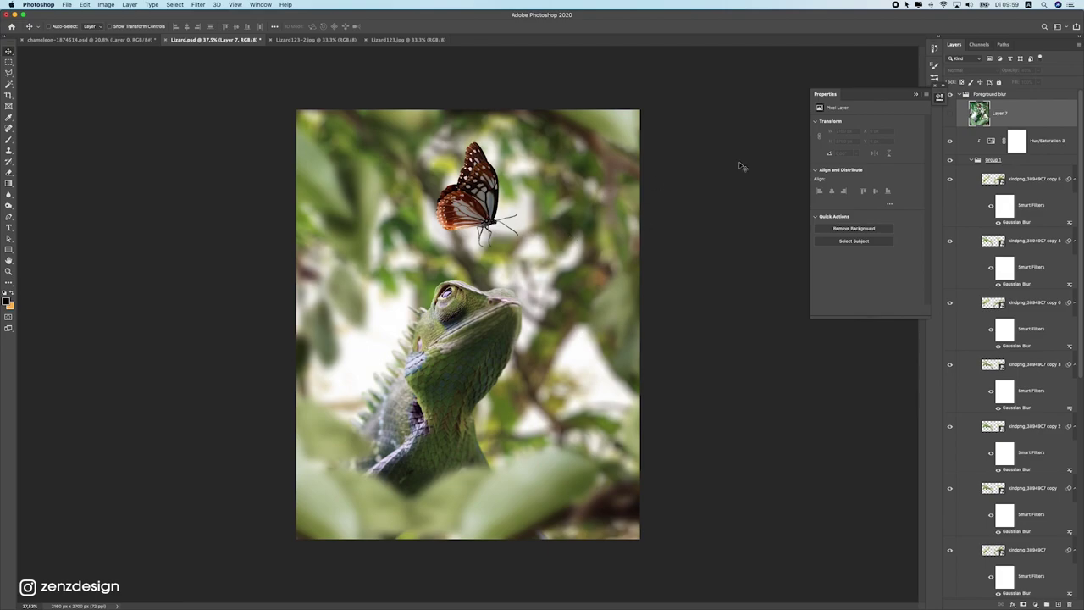
Step: Compare the composite with and without the color-graded Layer 7 by toggling its visibility
left_click(948, 115)
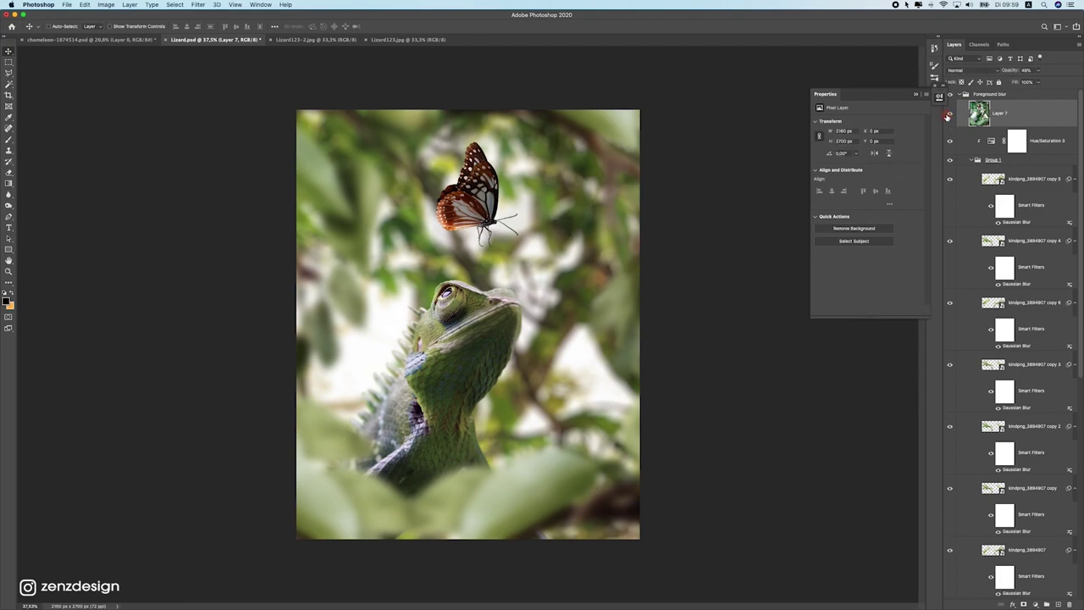
scroll(539, 313, "down", 2)
scroll(539, 313, "up", 2)
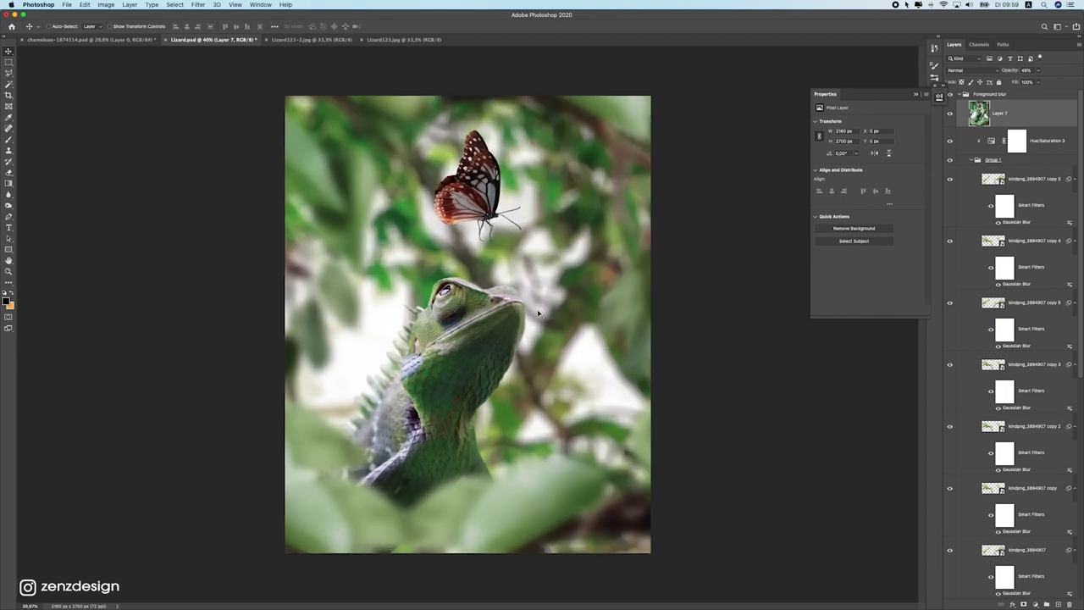
left_click(949, 115)
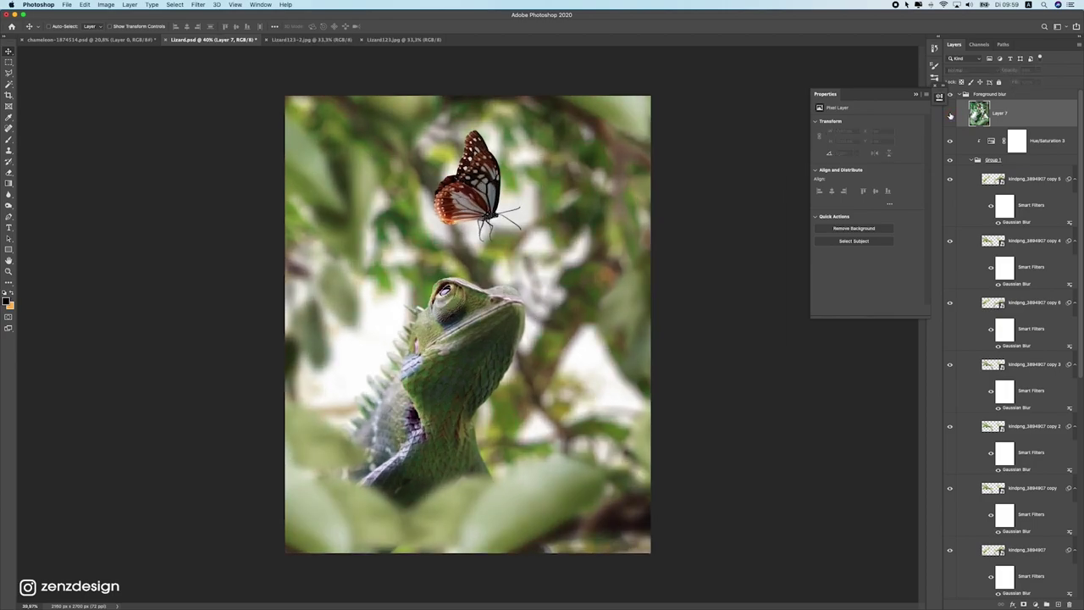
left_click(949, 114)
scroll(636, 297, "down", 3)
scroll(637, 298, "up", 3)
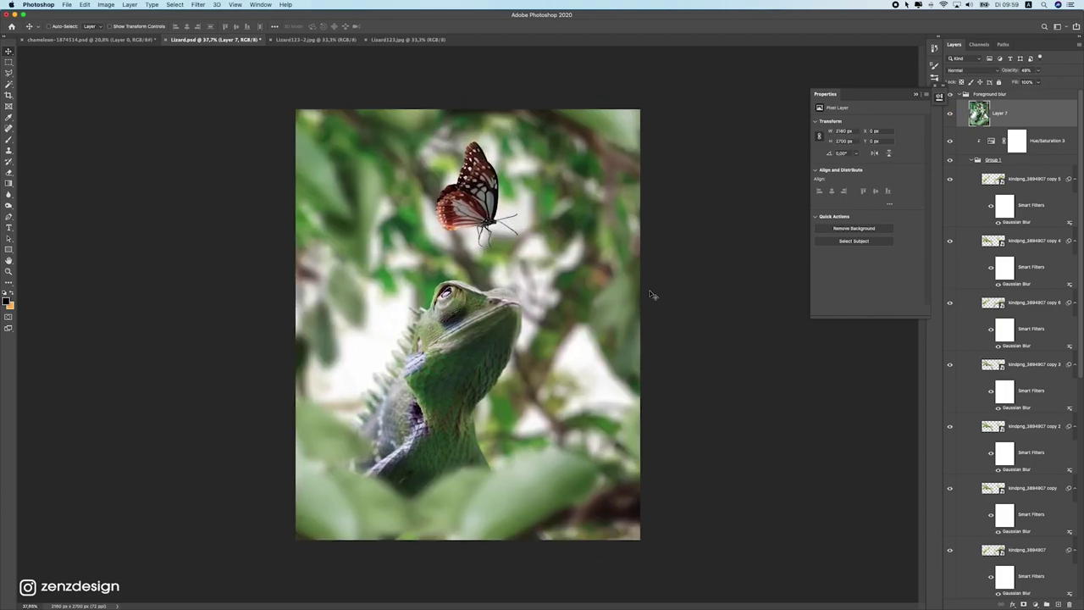
left_click(950, 116)
left_click(950, 116)
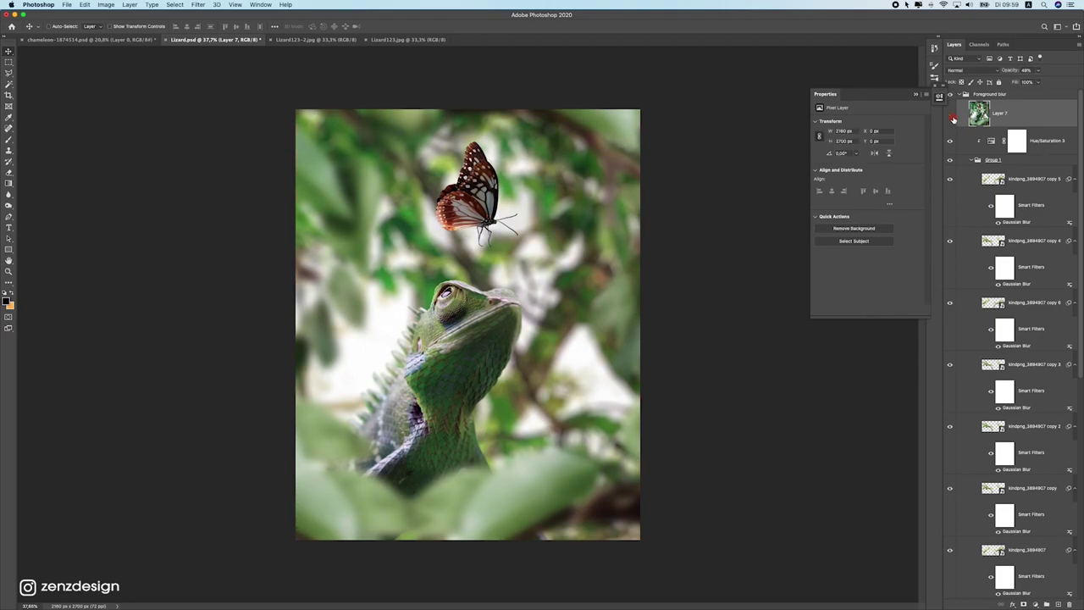
Step: Select the Foreground blur group's Hue/Saturation layer, look up the Camera Raw Filter command without applying it, and review the whole composite
left_click(1043, 140)
left_click(157, 4)
mouse_move(198, 4)
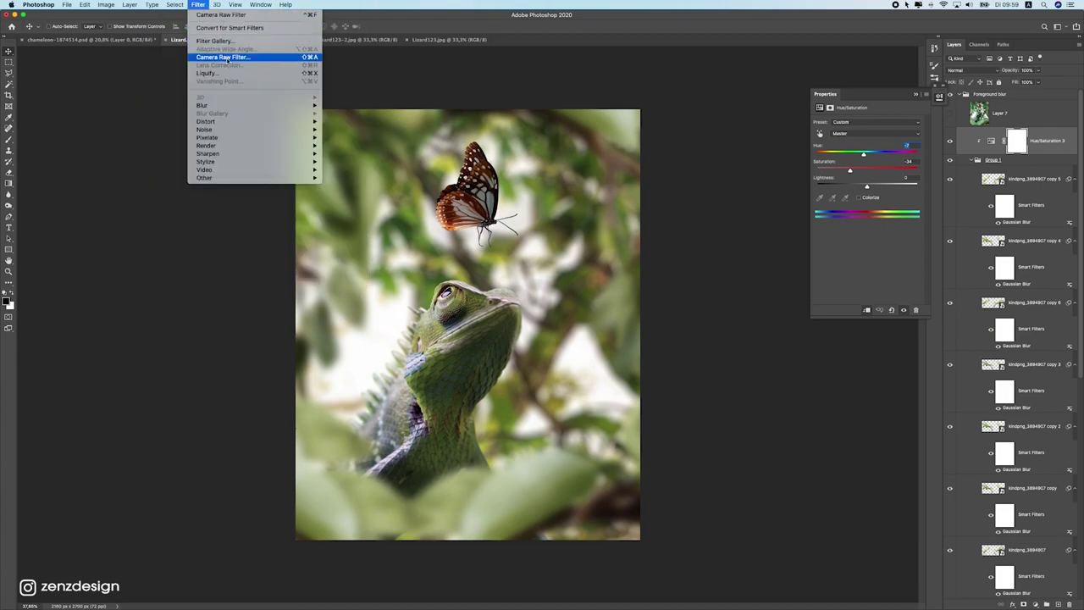
left_click(448, 110)
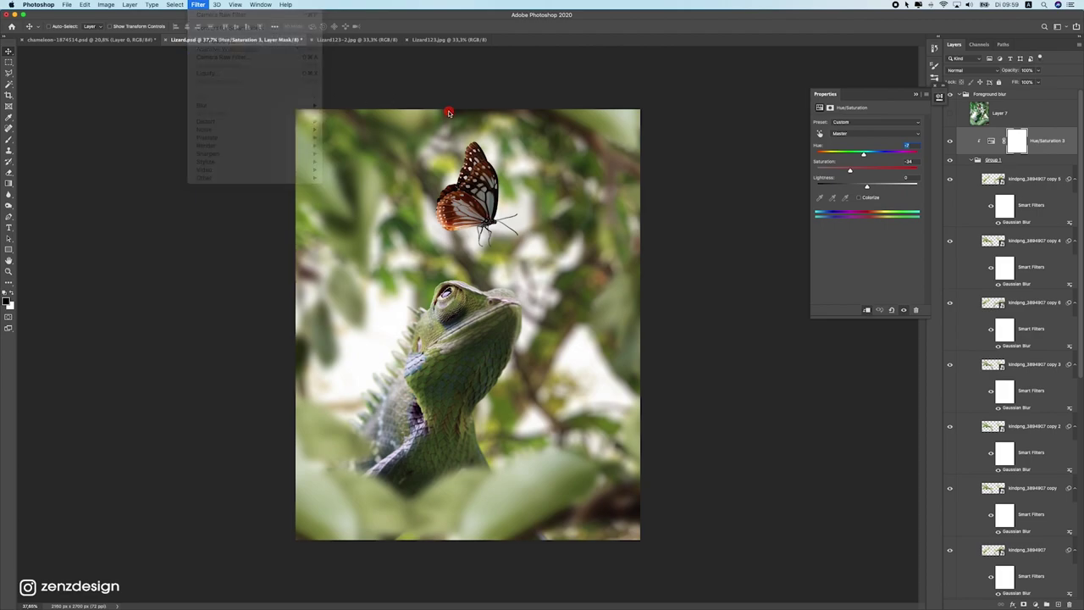
scroll(531, 263, "down", 5)
key("super+0")
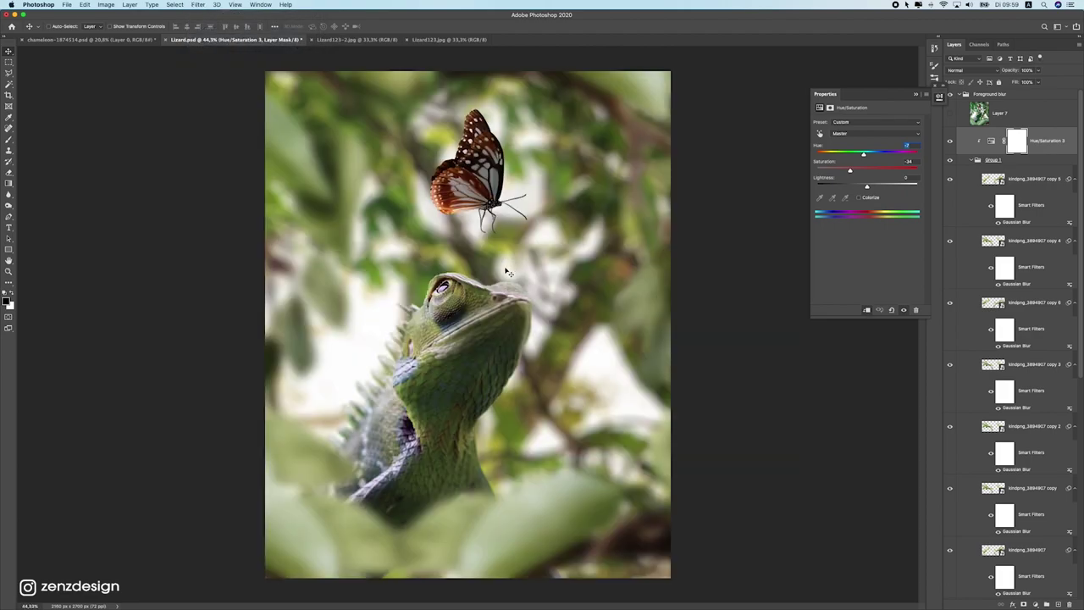
scroll(448, 305, "down", 2)
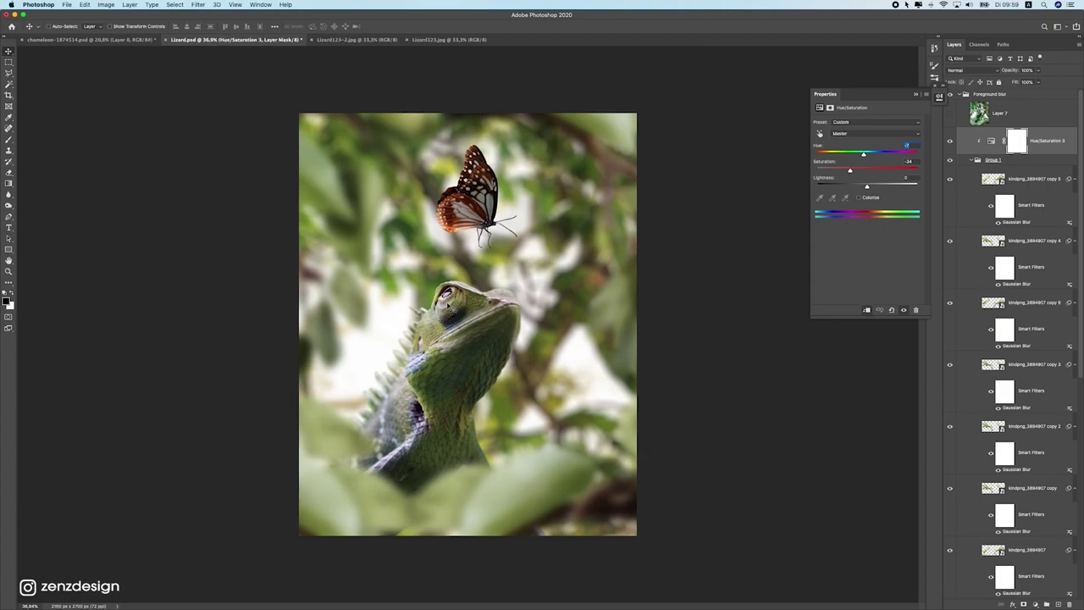
scroll(574, 335, "down", 1)
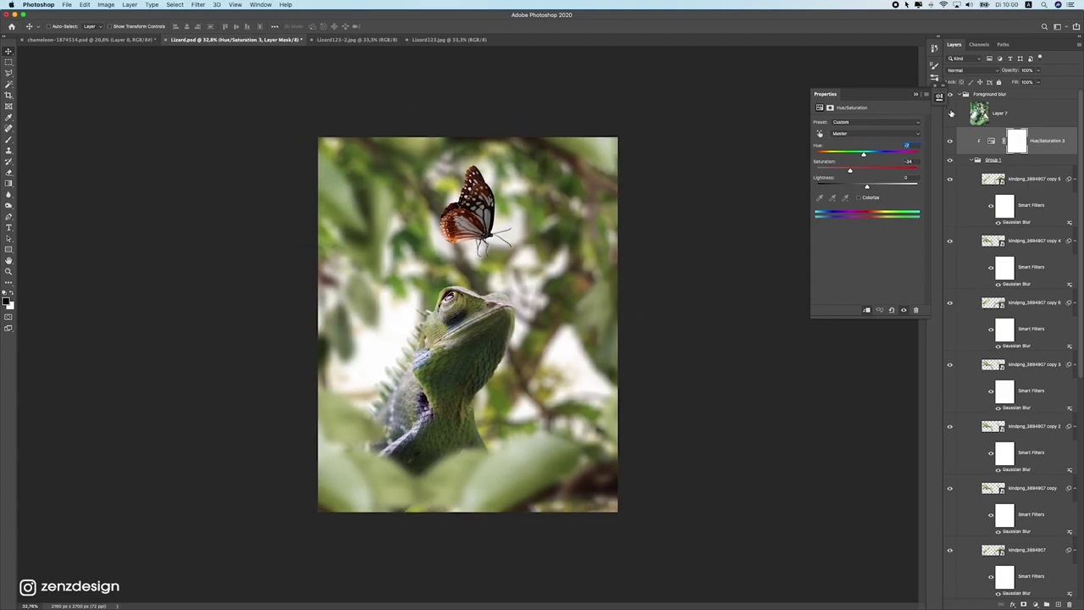
Step: Stamp all visible layers onto a new layer at the top of the Foreground blur group and convert it to a Smart Object
left_click(986, 117)
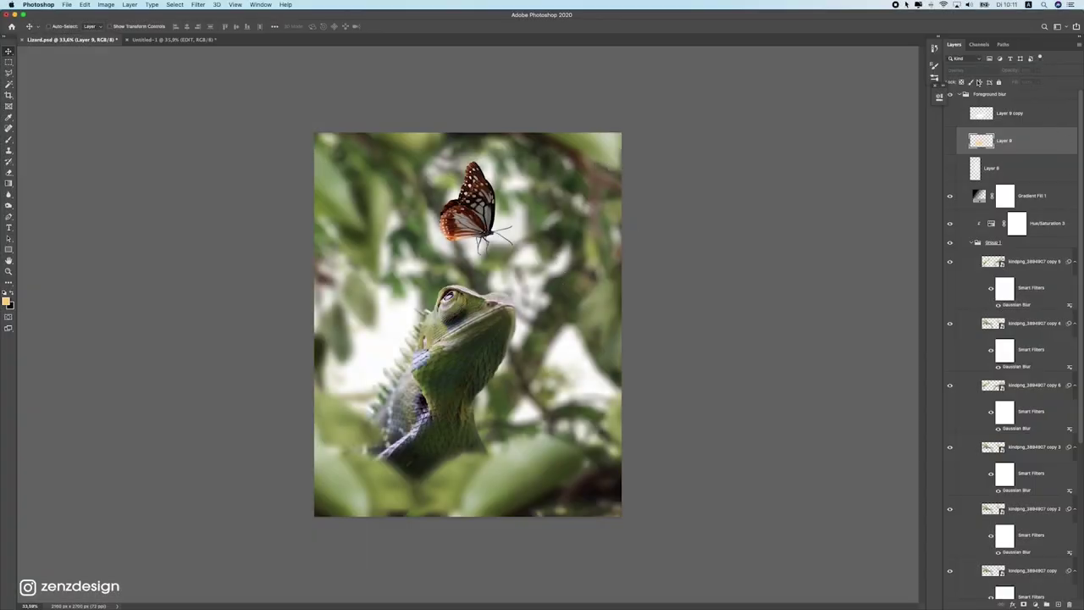
left_click(972, 96)
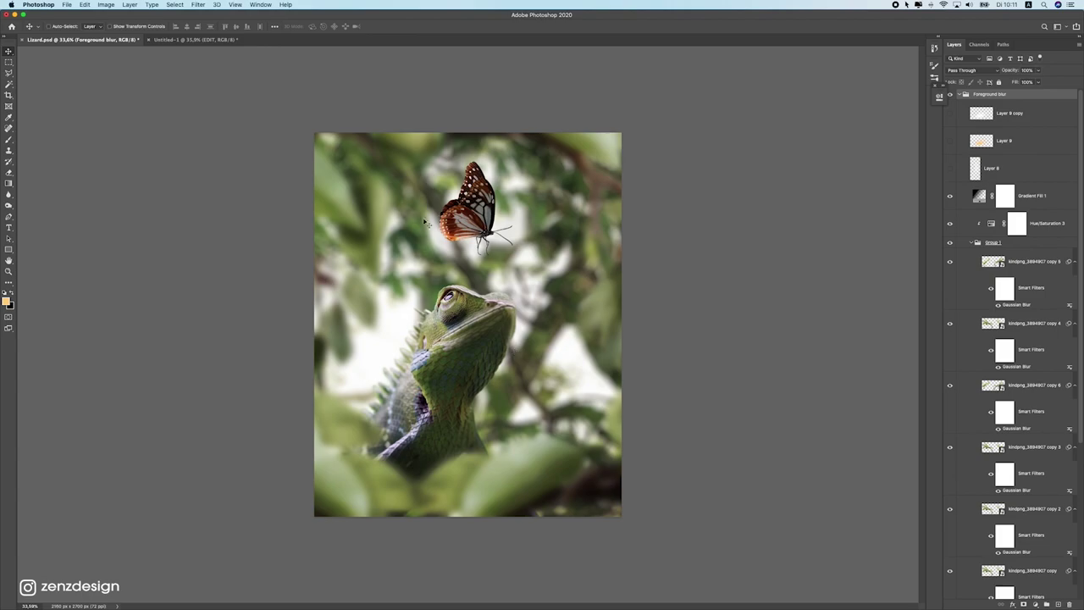
left_click(1057, 604)
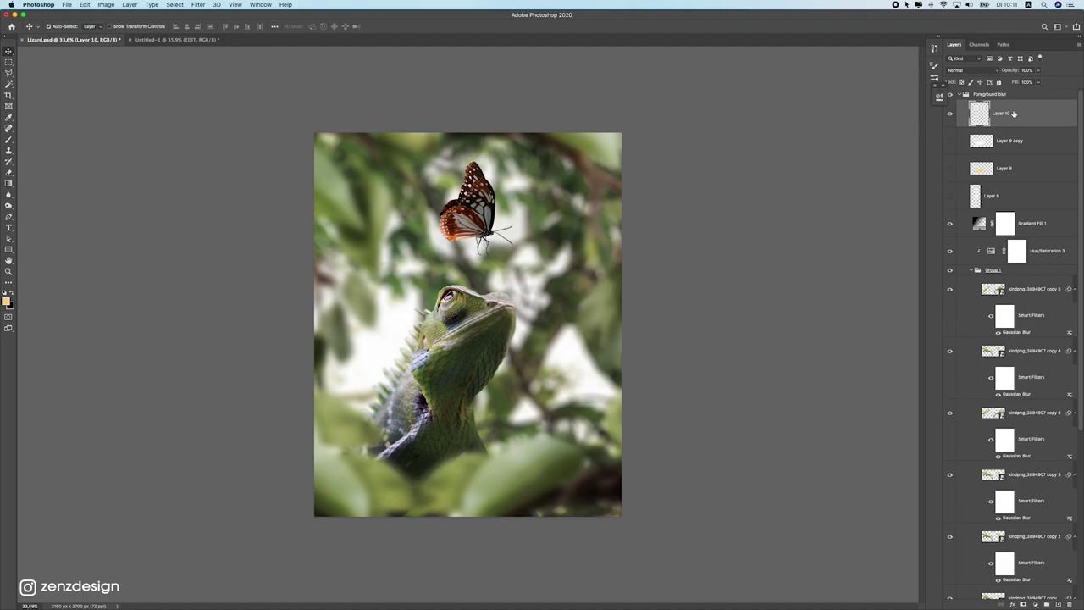
key("super+alt+shift+e")
right_click(1017, 116)
left_click(969, 224)
Step: Start an Iris Blur on the merged layer and stretch its ellipse around chameleon and butterfly past the canvas's upper and lower edges, widening it too
left_click(198, 4)
mouse_move(241, 114)
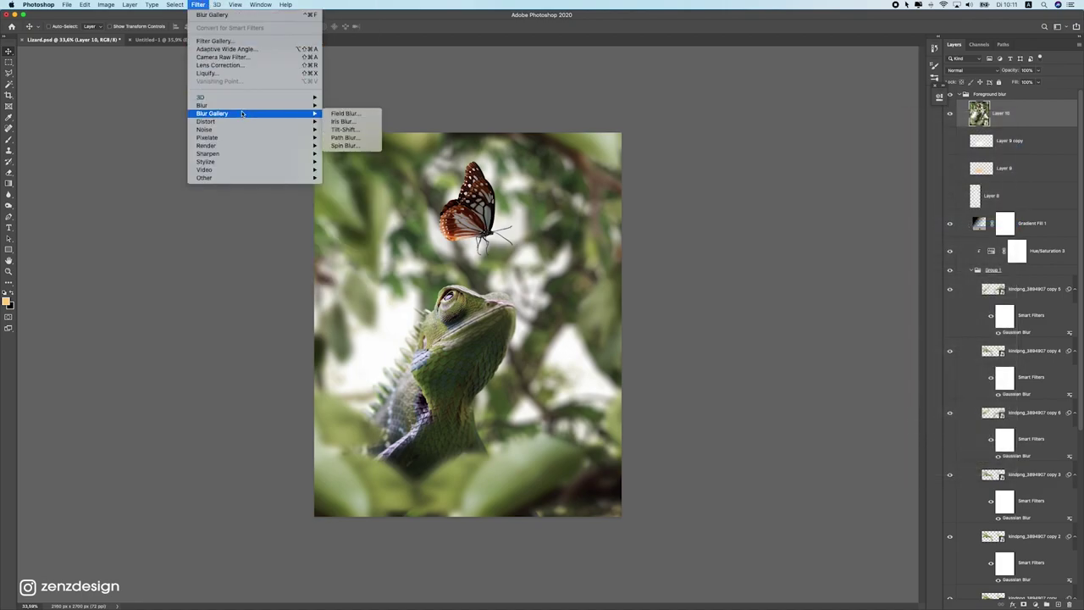
left_click(357, 123)
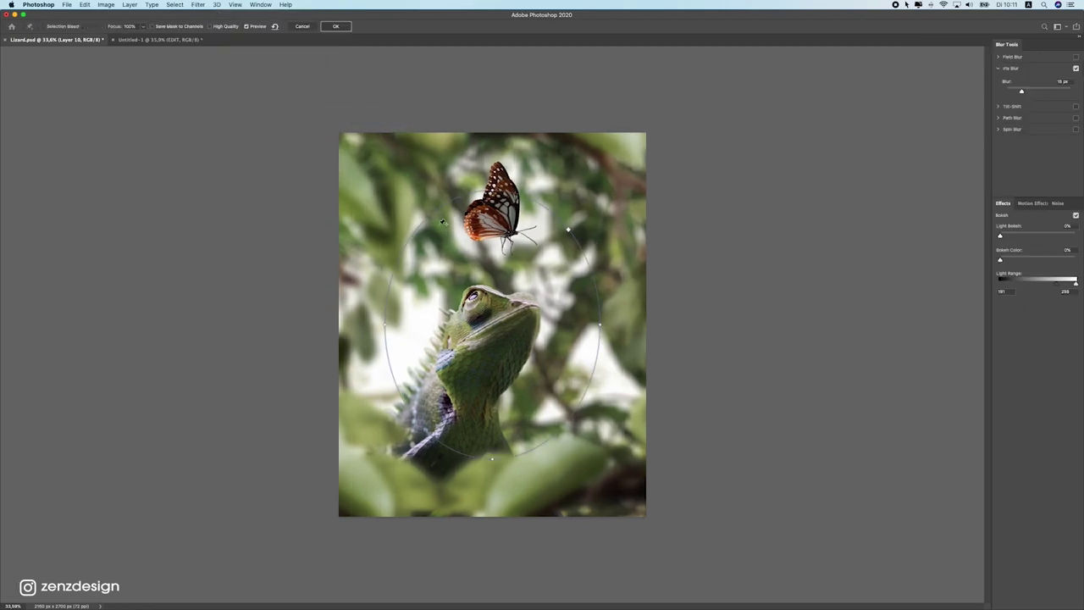
left_click_drag(494, 191, 492, 122)
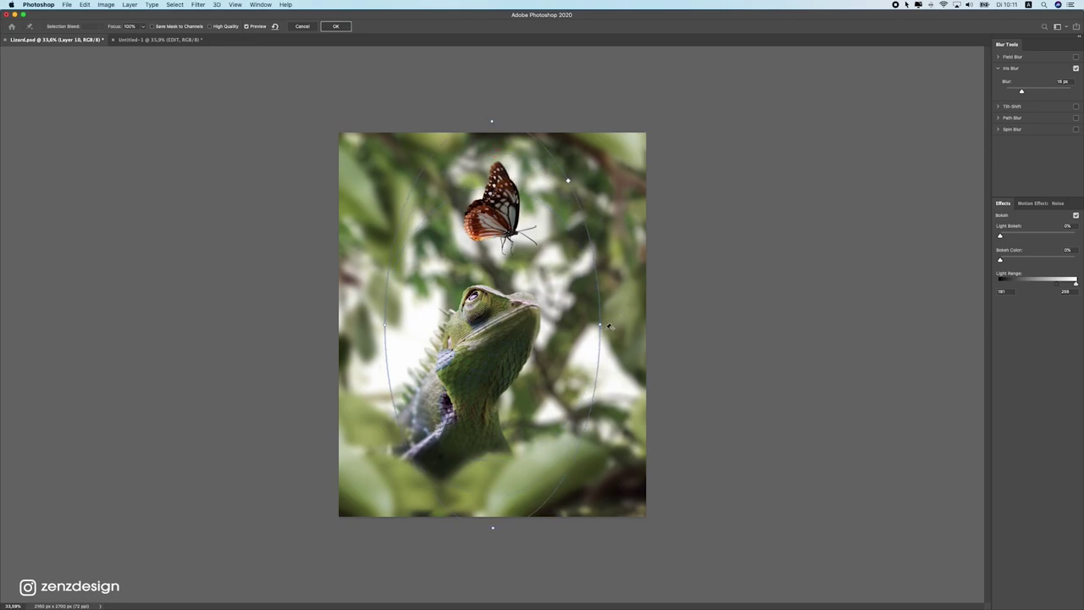
left_click_drag(601, 326, 627, 320)
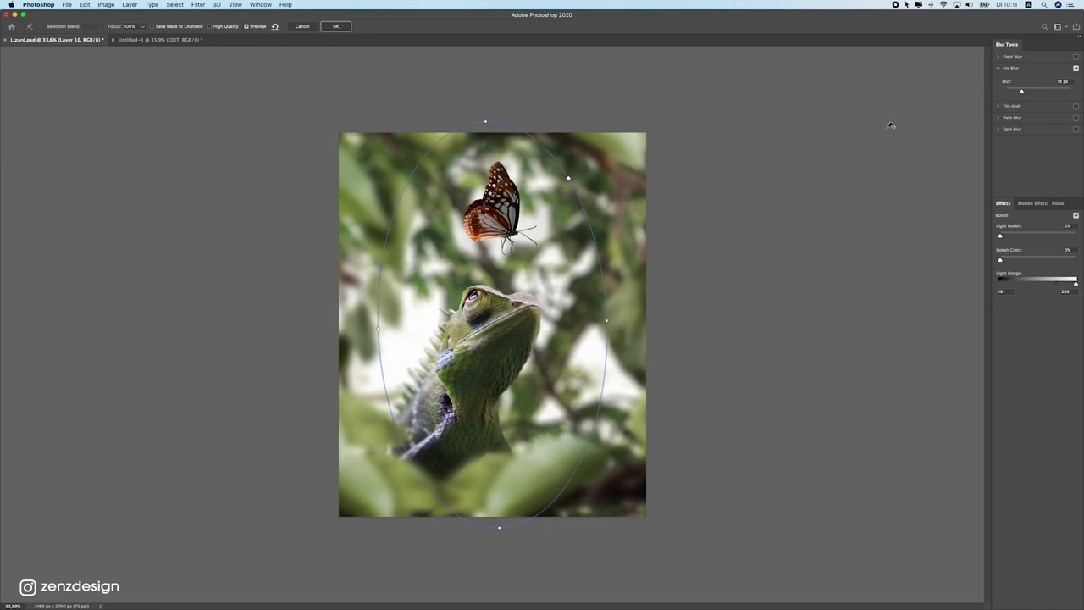
mouse_move(1029, 91)
left_mouse_down()
mouse_move(1040, 90)
mouse_move(1010, 93)
mouse_move(1032, 96)
mouse_move(1010, 94)
mouse_move(1022, 91)
left_mouse_up()
left_click_drag(566, 322, 626, 326)
Step: Tilt the blur ellipse toward the upper right, centre it on the chameleon's head, and apply the Iris Blur at 14 px
left_click_drag(502, 327, 483, 332)
left_click_drag(1023, 88, 1021, 89)
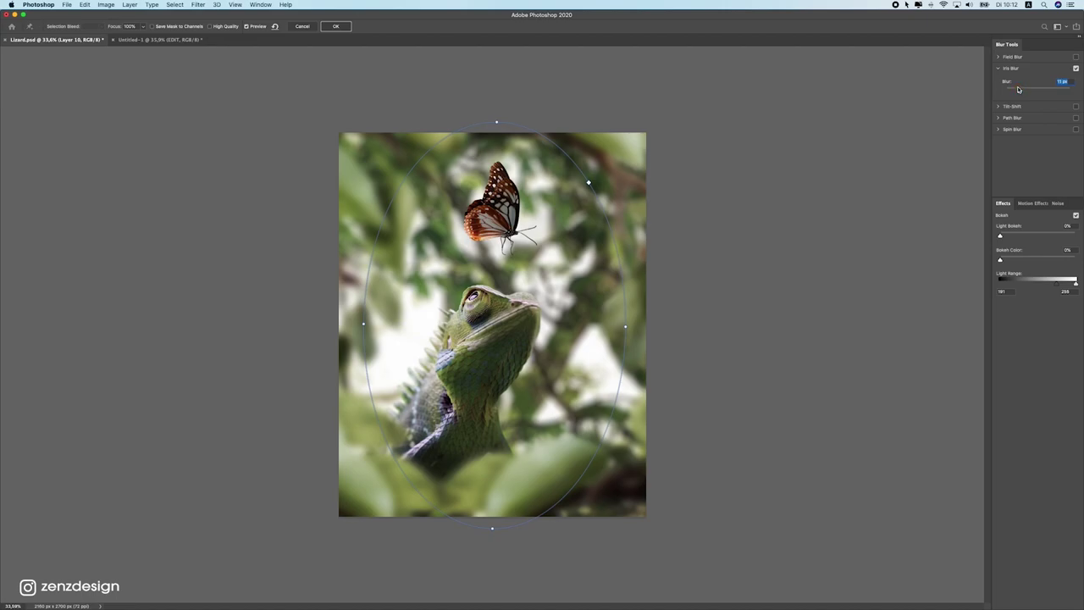
left_click_drag(496, 326, 490, 327)
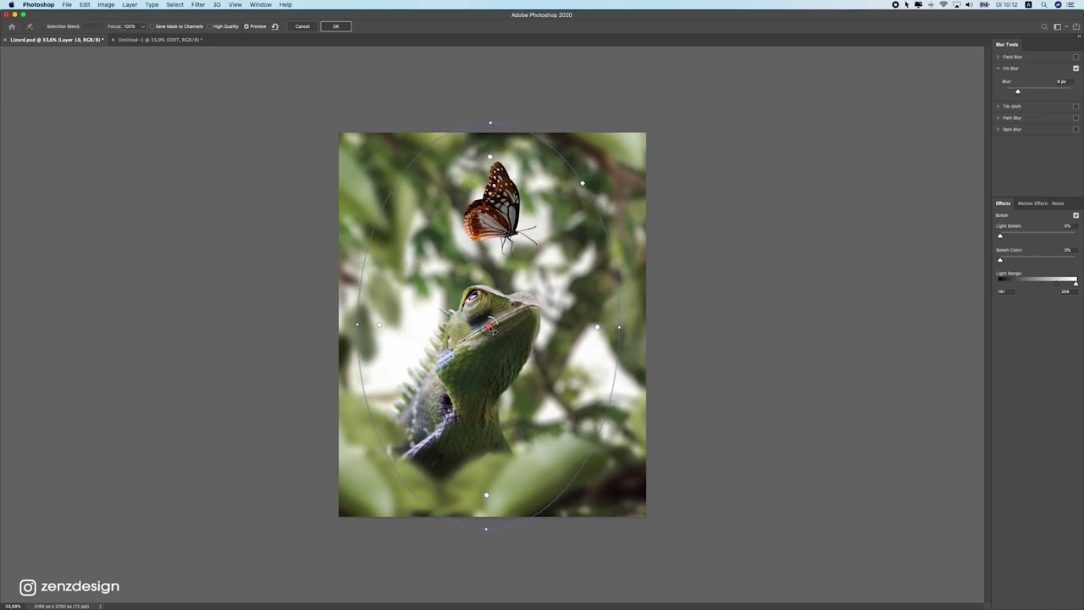
left_click_drag(490, 123, 528, 134)
left_click_drag(489, 326, 479, 322)
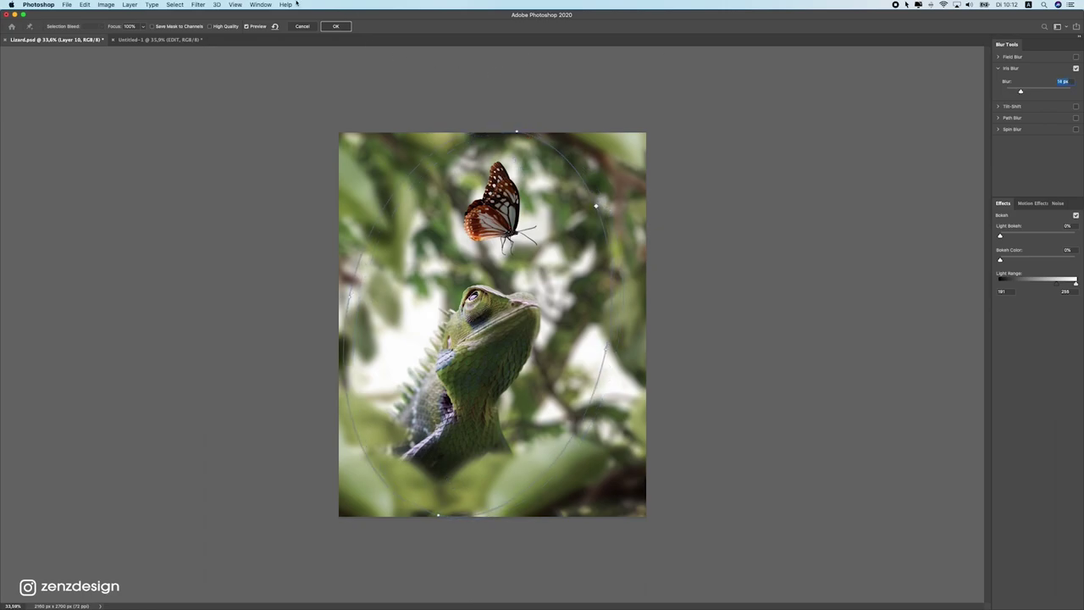
left_click(331, 32)
Step: Compare the image with and without the blurred layer, and raise its Iris Blur to 27 px
scroll(566, 339, "down", 5)
key("super+0")
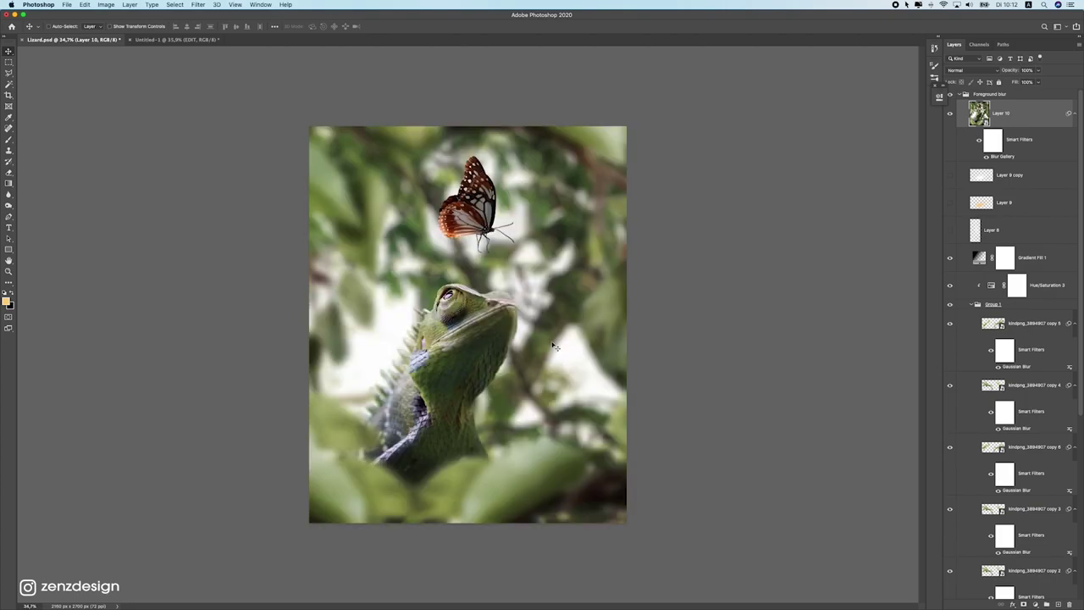
left_click(950, 115)
double_click(1002, 158)
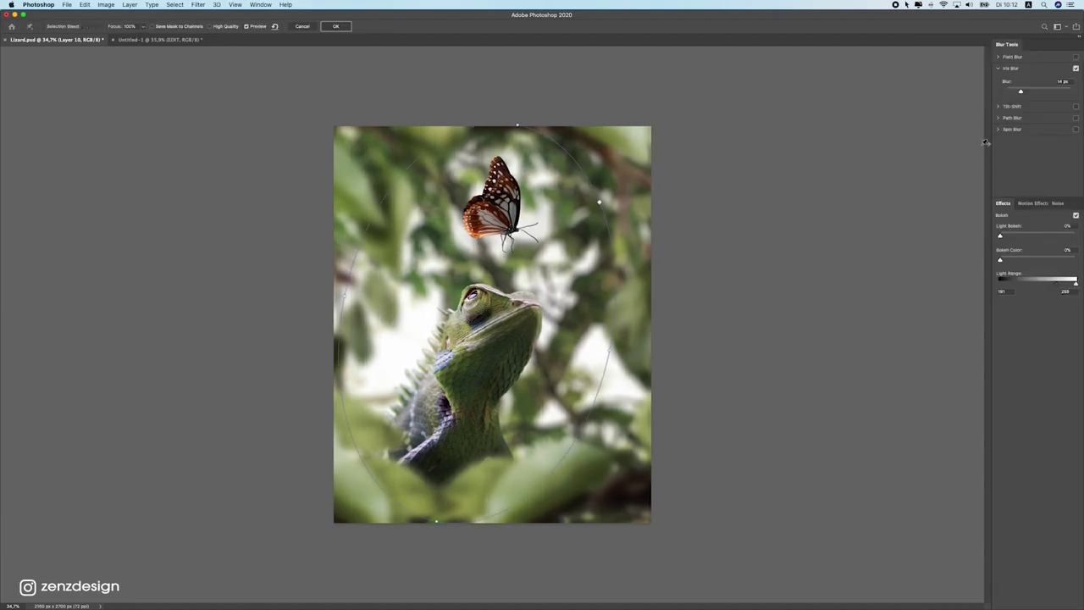
left_click_drag(1034, 93, 1028, 91)
left_click(344, 26)
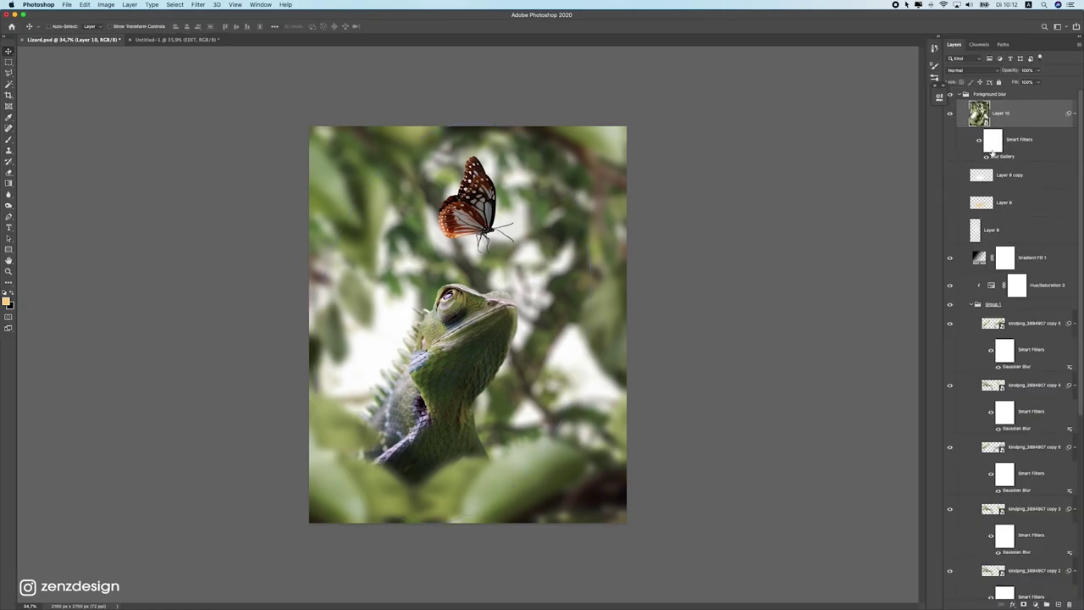
Step: Inspect the Blur Gallery filter's ellipse without changing it, and review the finished composite up close and as a whole
double_click(1000, 156)
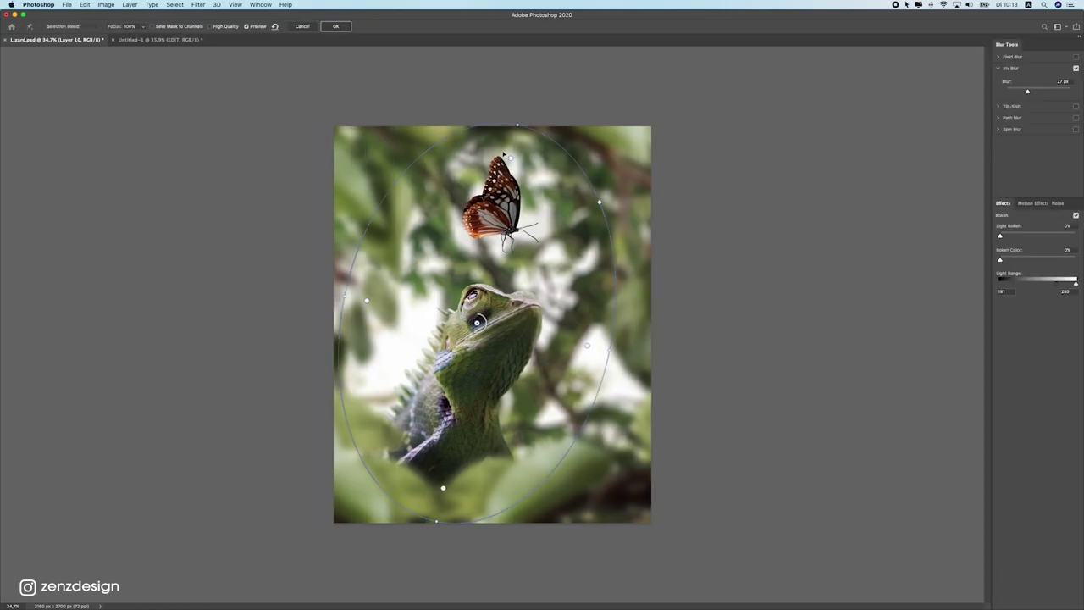
left_click(302, 27)
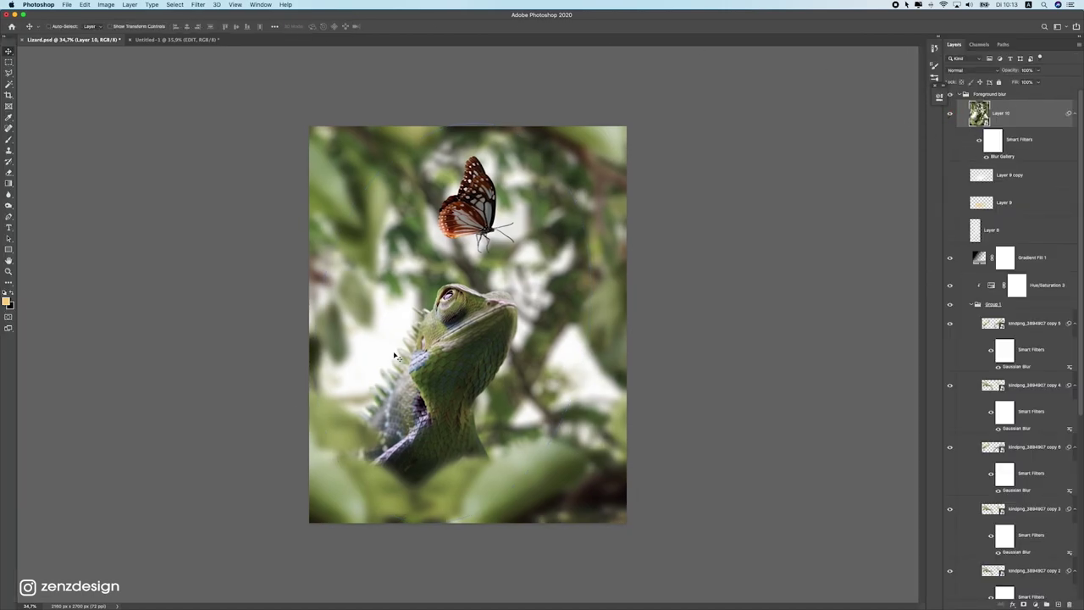
scroll(392, 325, "down", 5)
scroll(391, 325, "up", 5)
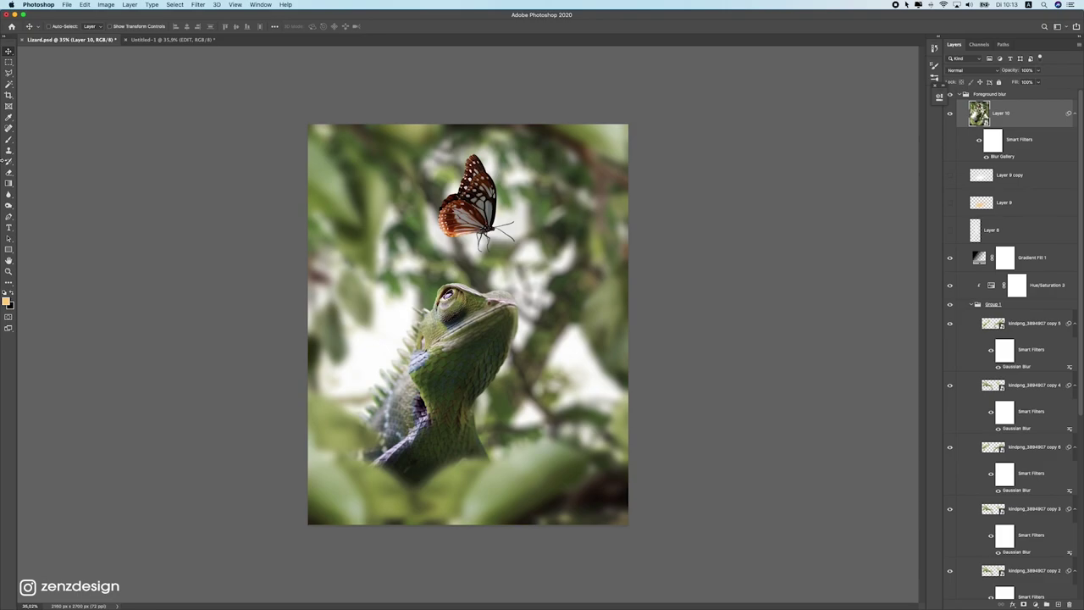
key("super+minus")
key("super+minus")
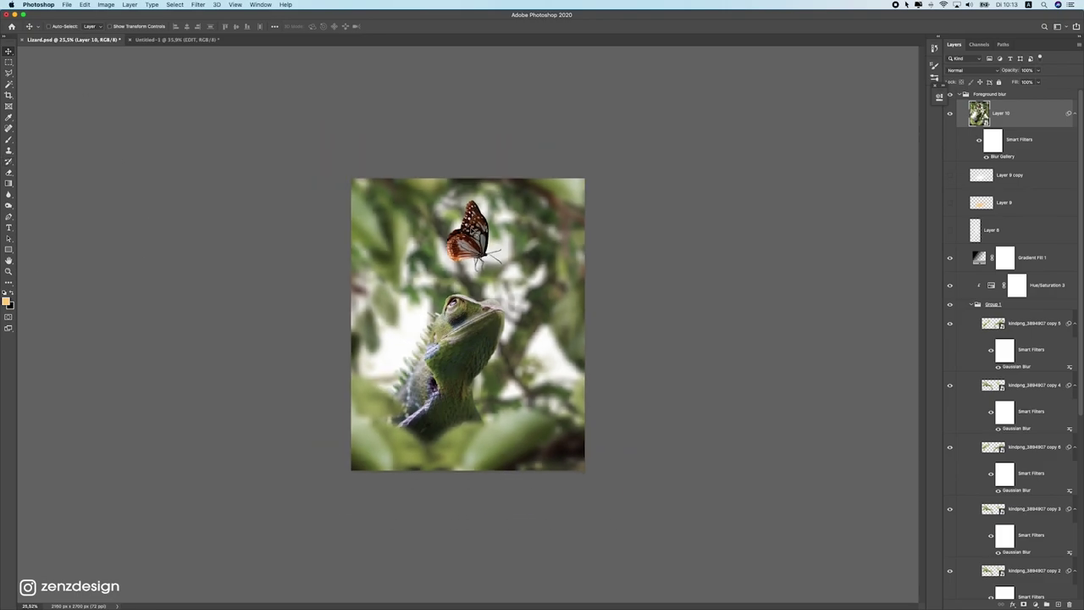
key("super+plus")
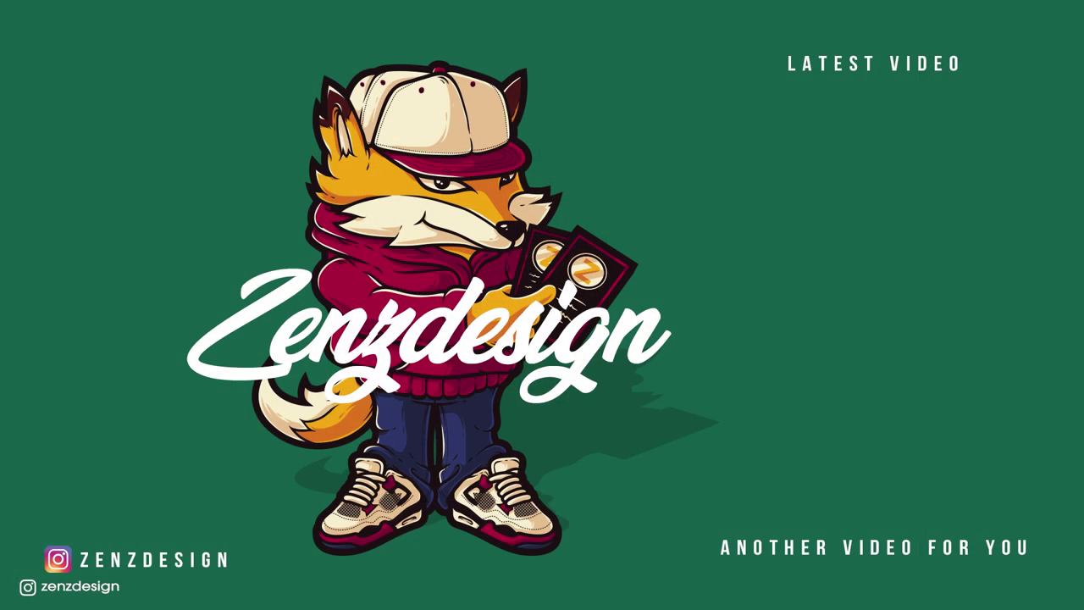